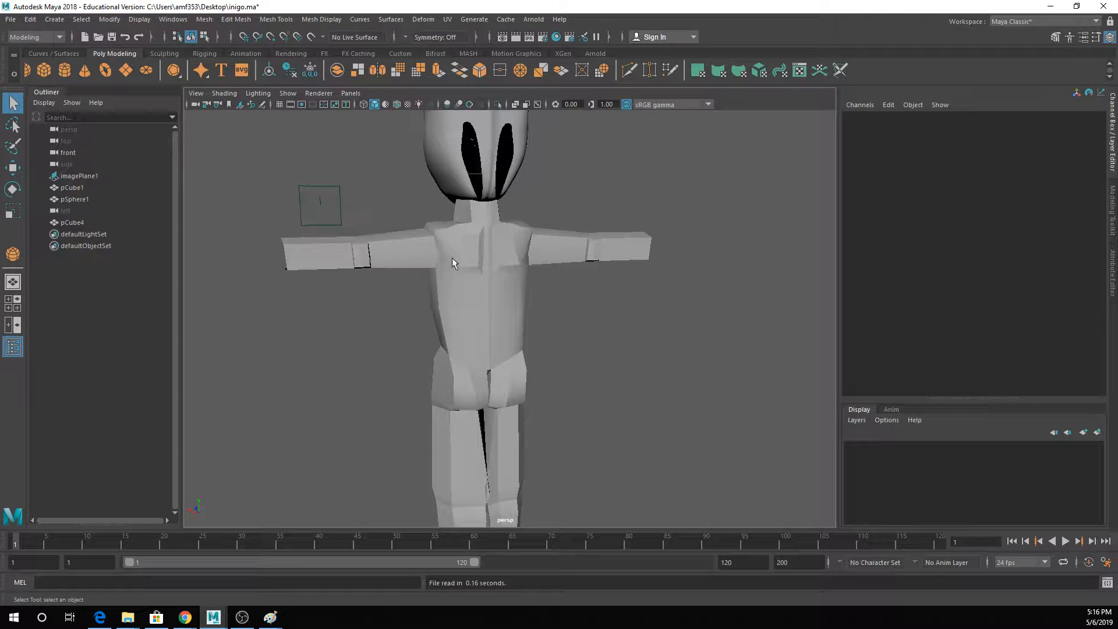
- Turn on smooth mesh preview for all of the character's meshes and clear the selection
left_click_drag(377, 182, 554, 429)
key("3")
left_click_drag(469, 339, 587, 387, "alt")
left_click(722, 365)
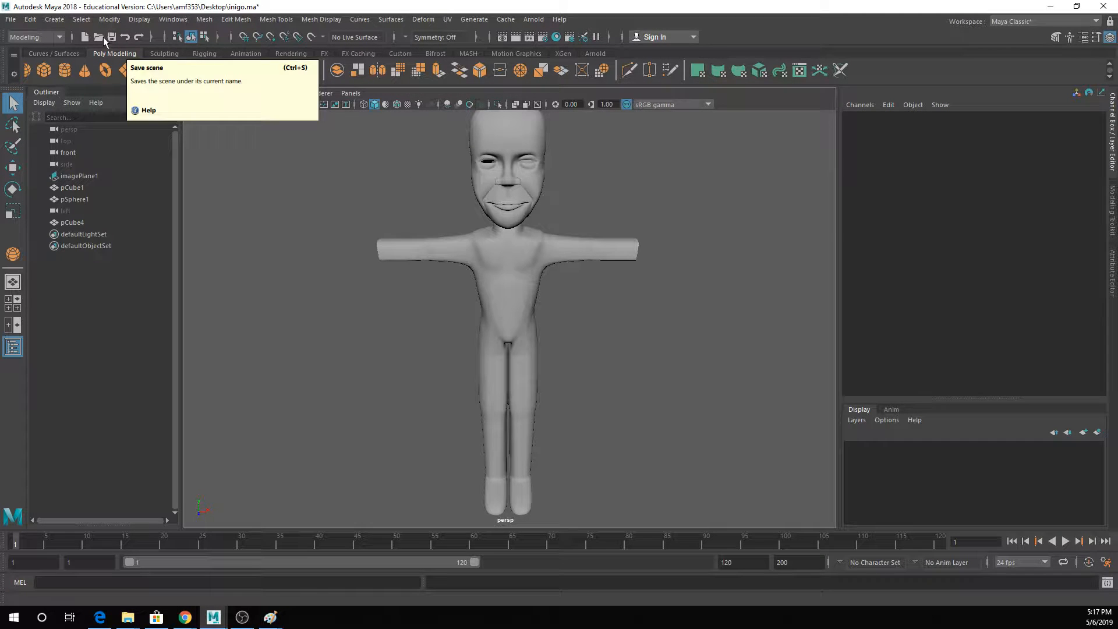
- Switch to the Rigging menu set and open the settings of the Create Joints tool
left_click(50, 37)
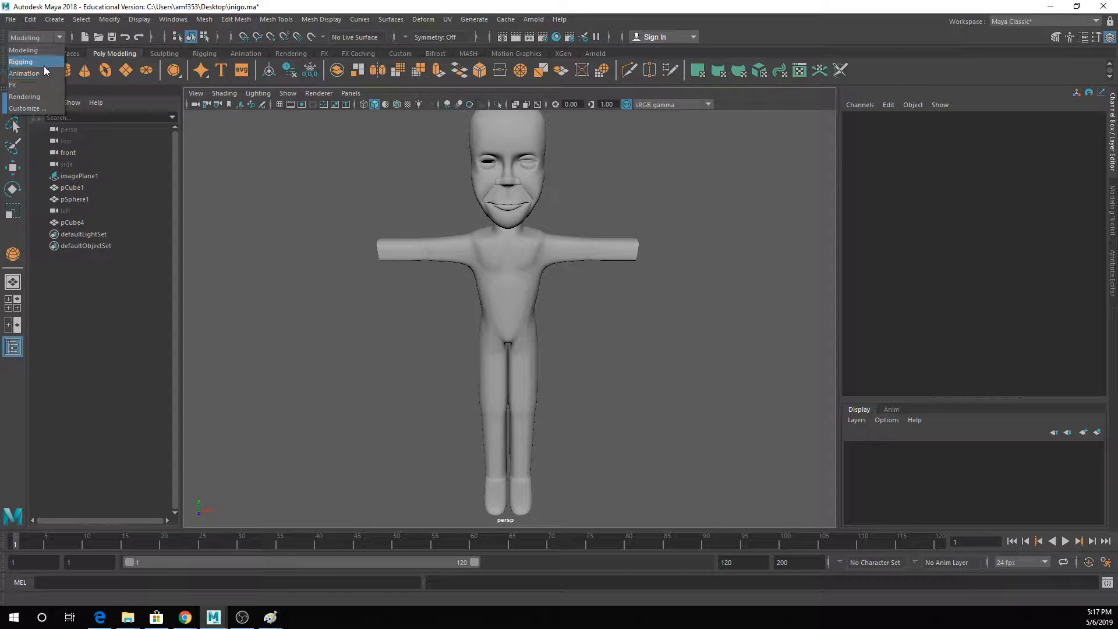
left_click(44, 63)
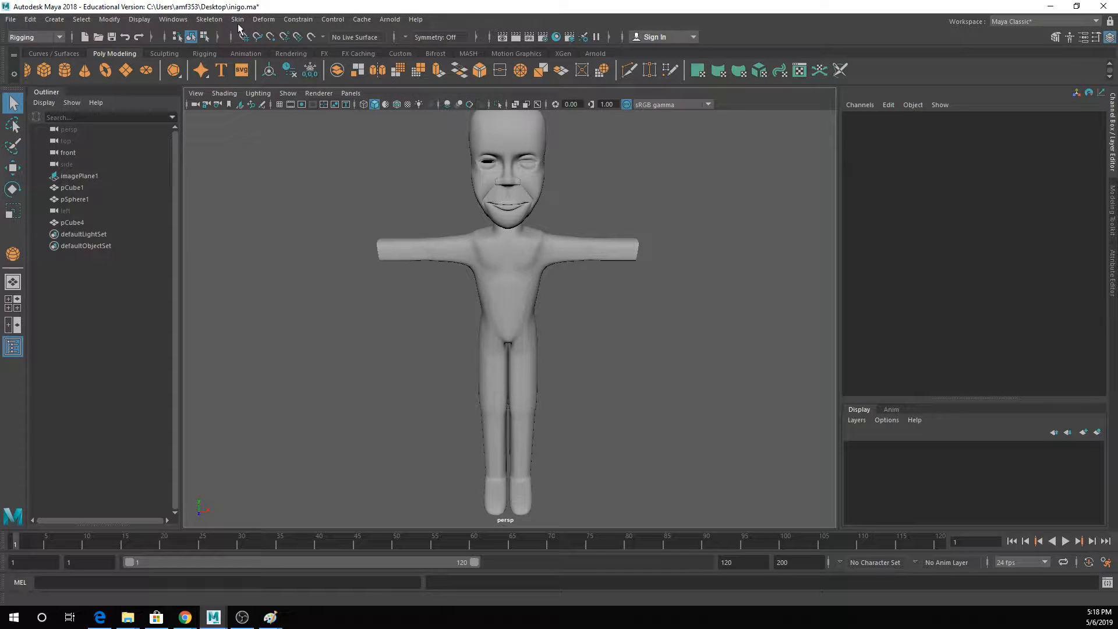
left_click(213, 21)
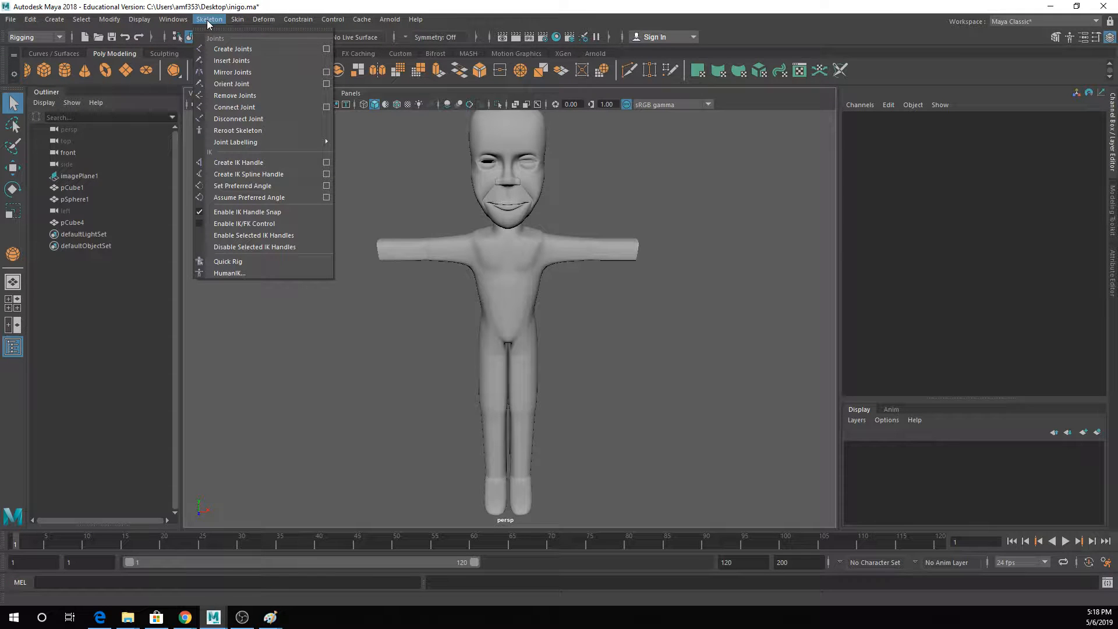
left_click(325, 49)
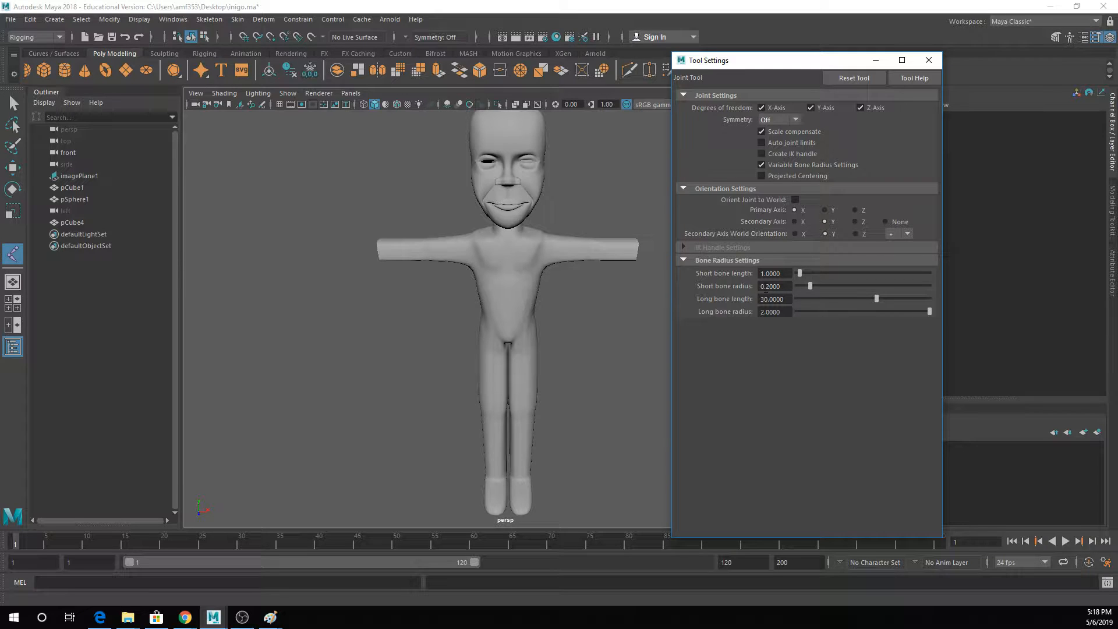
- Place a test chain of five joints beside the character's right leg and finish it
left_click(457, 392)
left_click(432, 351)
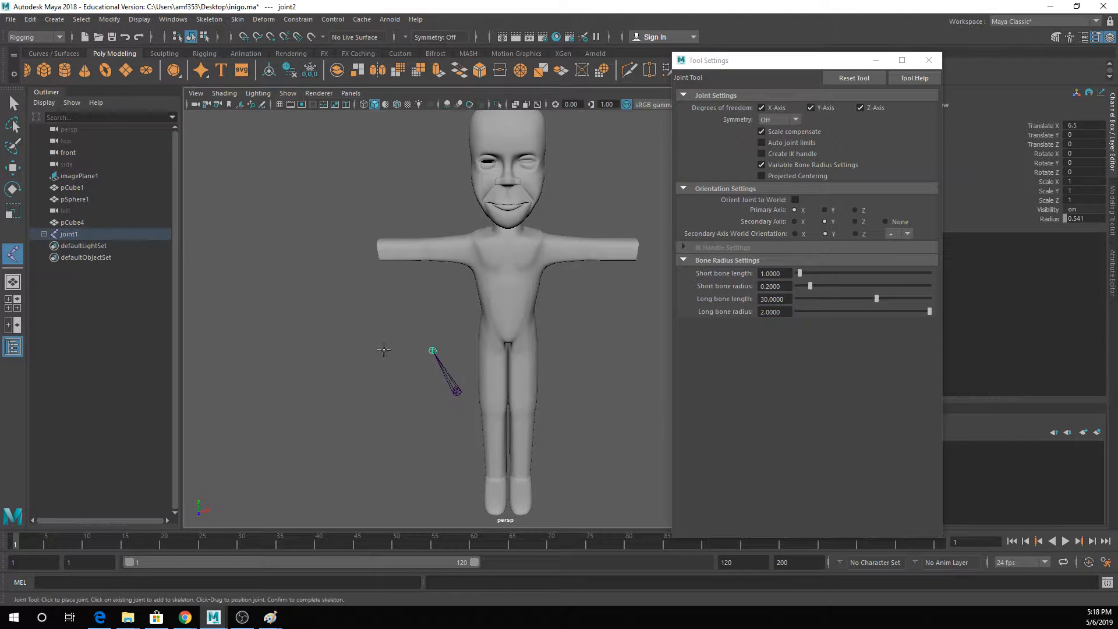
left_click(384, 351)
left_click(370, 401)
left_click(413, 416)
key("q")
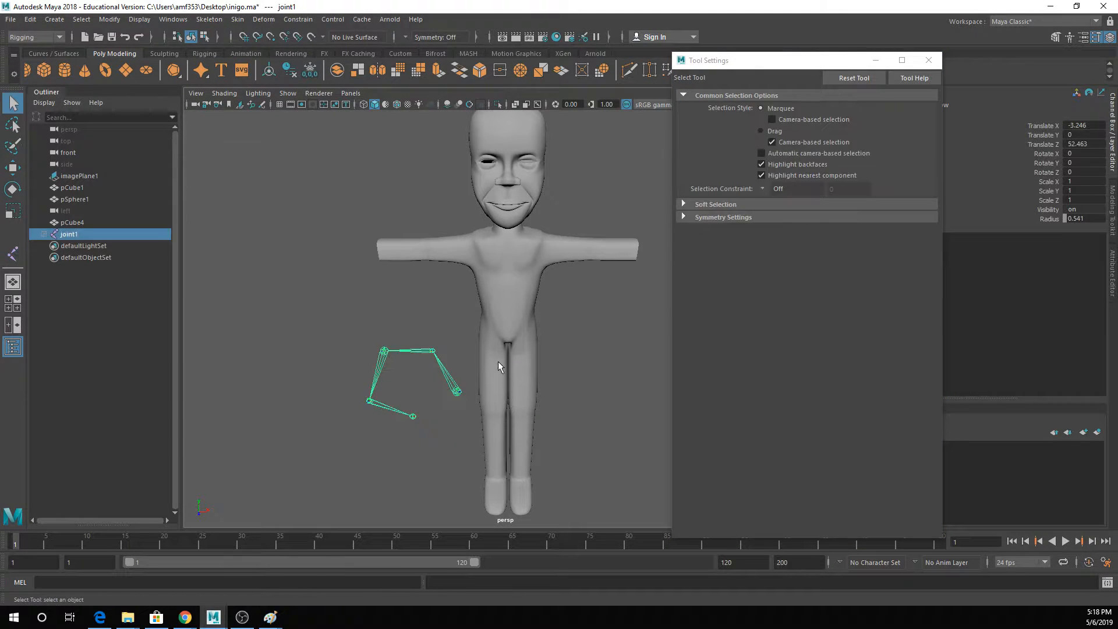
- Start the Create Joints tool again and set the short bone radius to 1
left_click(209, 19)
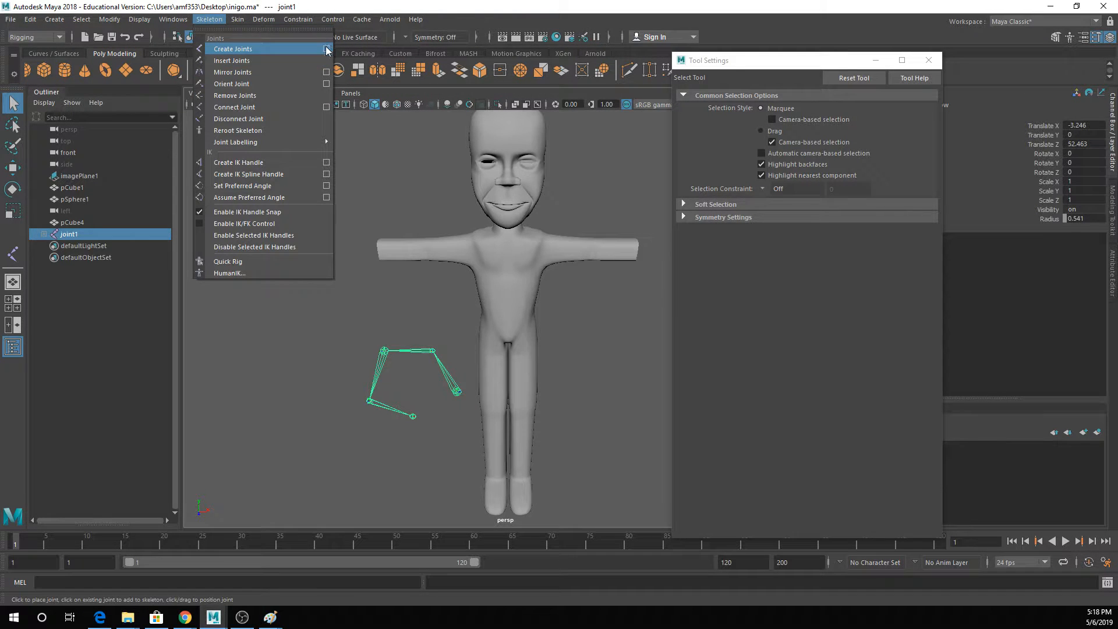
left_click(233, 49)
left_click(772, 286)
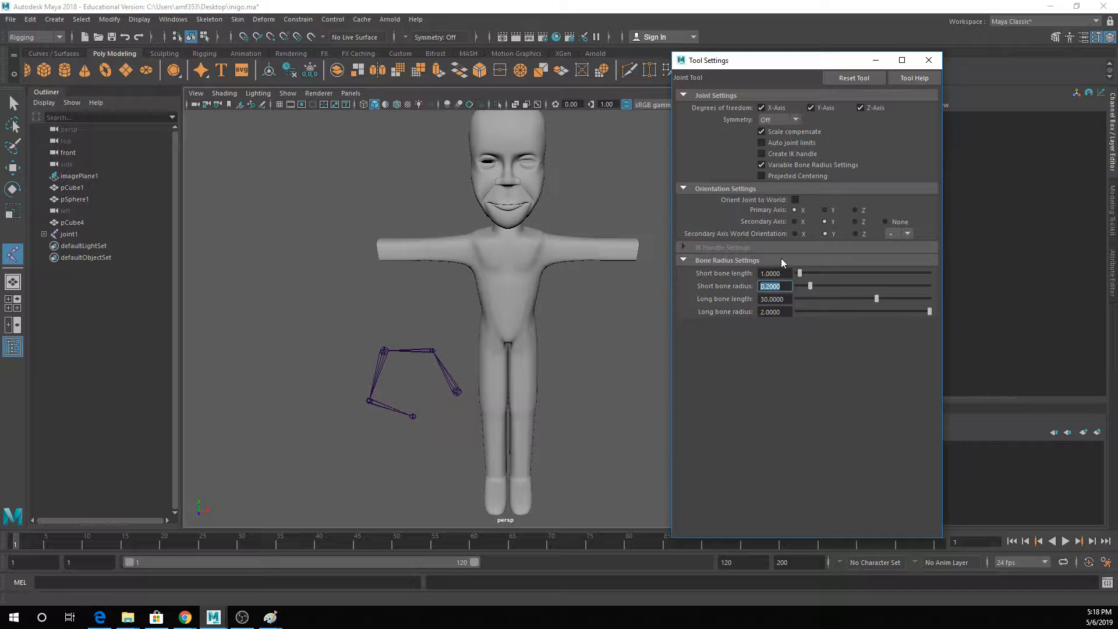
type("1")
key("Return")
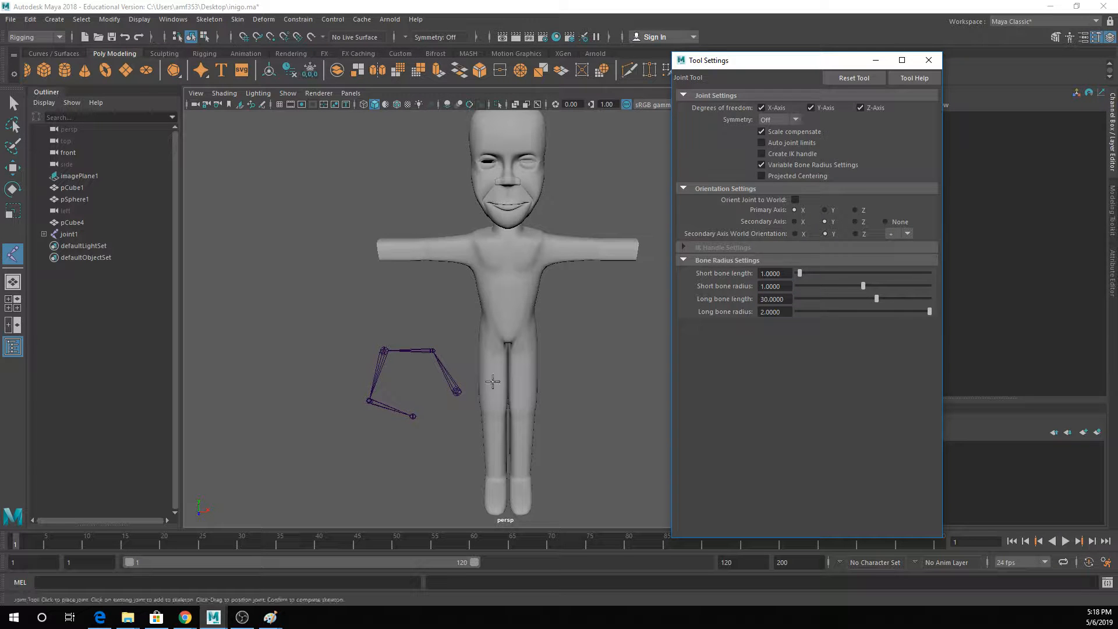
- Place a second test chain of five joints beside the character's left leg and finish it
left_click(548, 361)
left_click(563, 306)
left_click(604, 318)
left_click(606, 392)
left_click(583, 399)
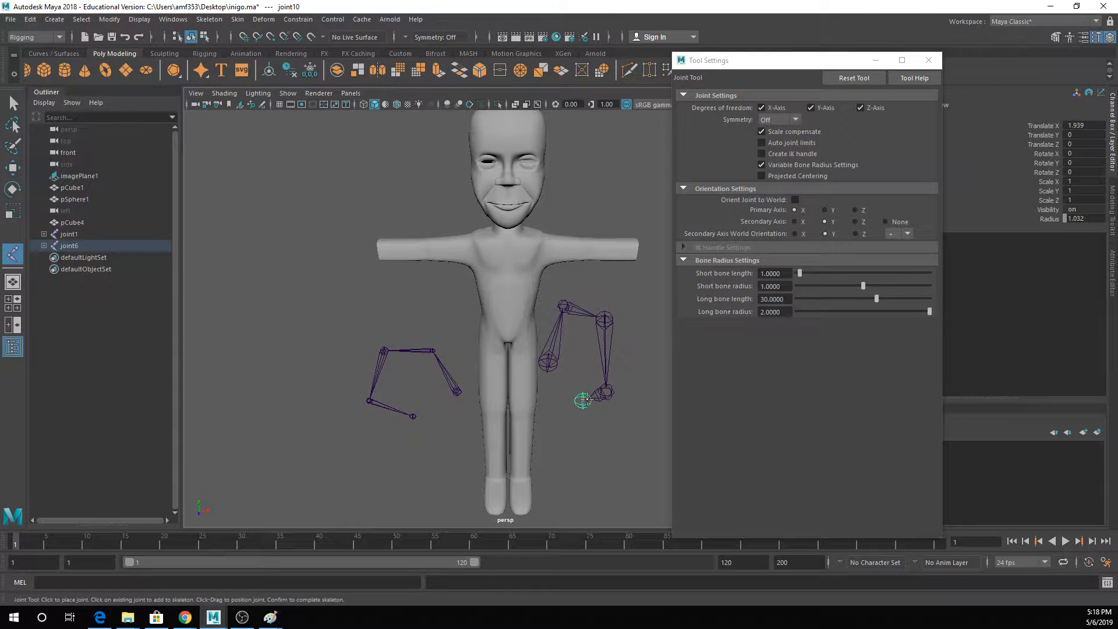
key("q")
left_click_drag(587, 399, 555, 401, "alt")
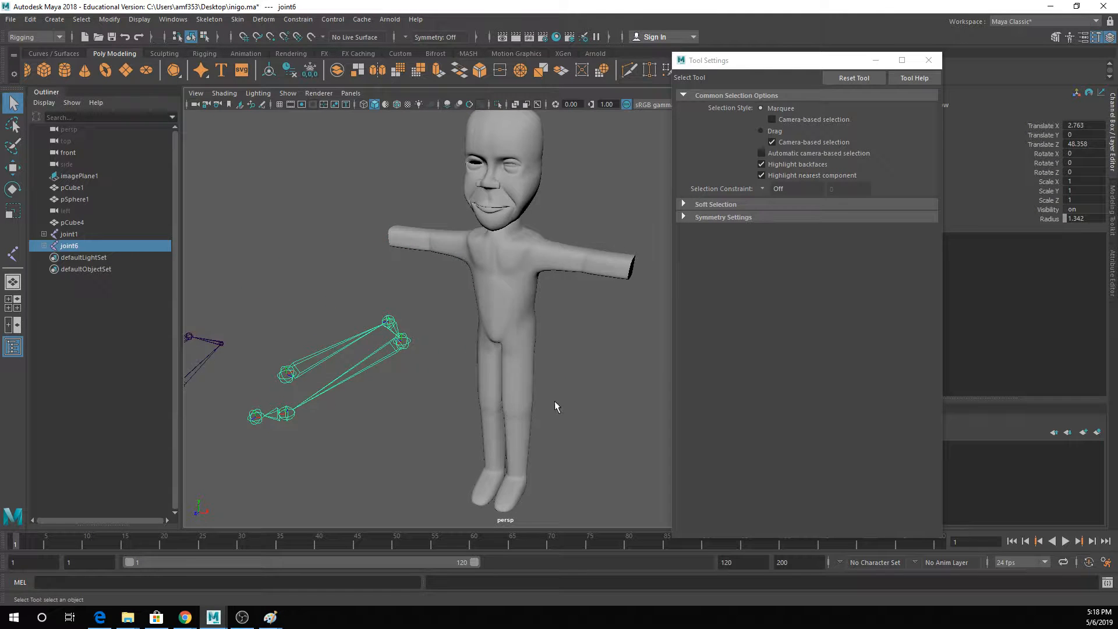
- Switch to the front view, hide the image planes there and clear the selection
key("space")
key("space")
key("space")
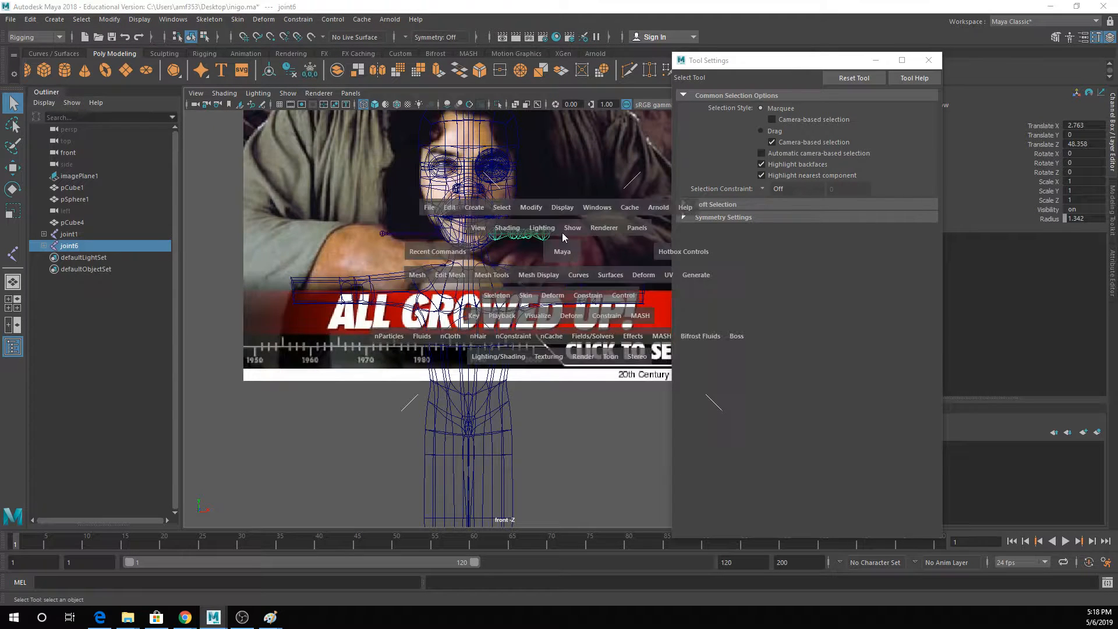
left_click(576, 228)
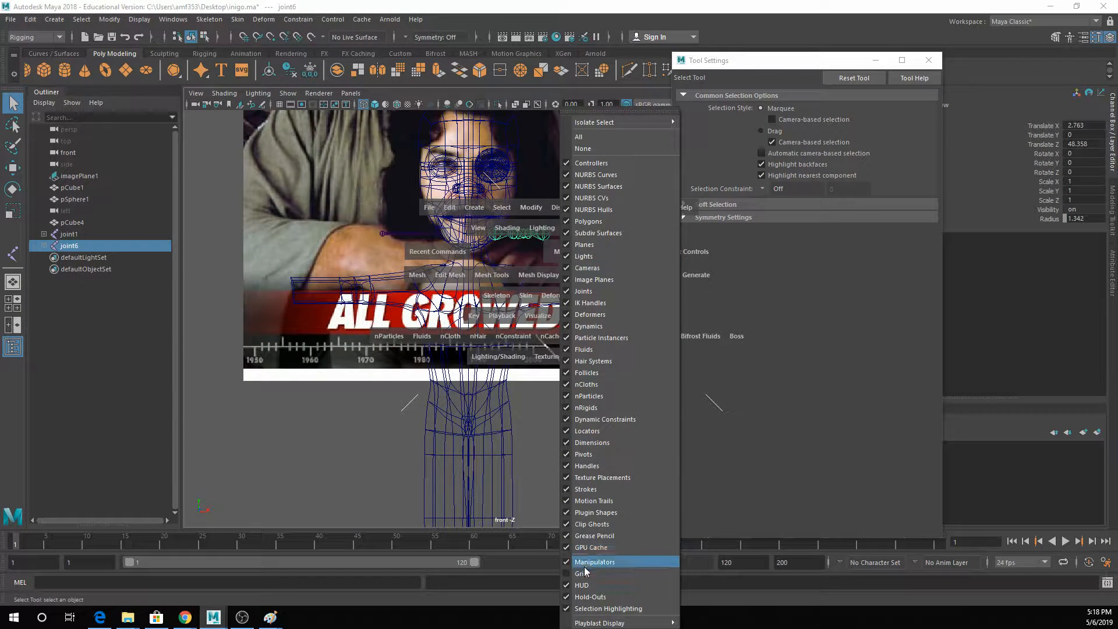
left_click(595, 279)
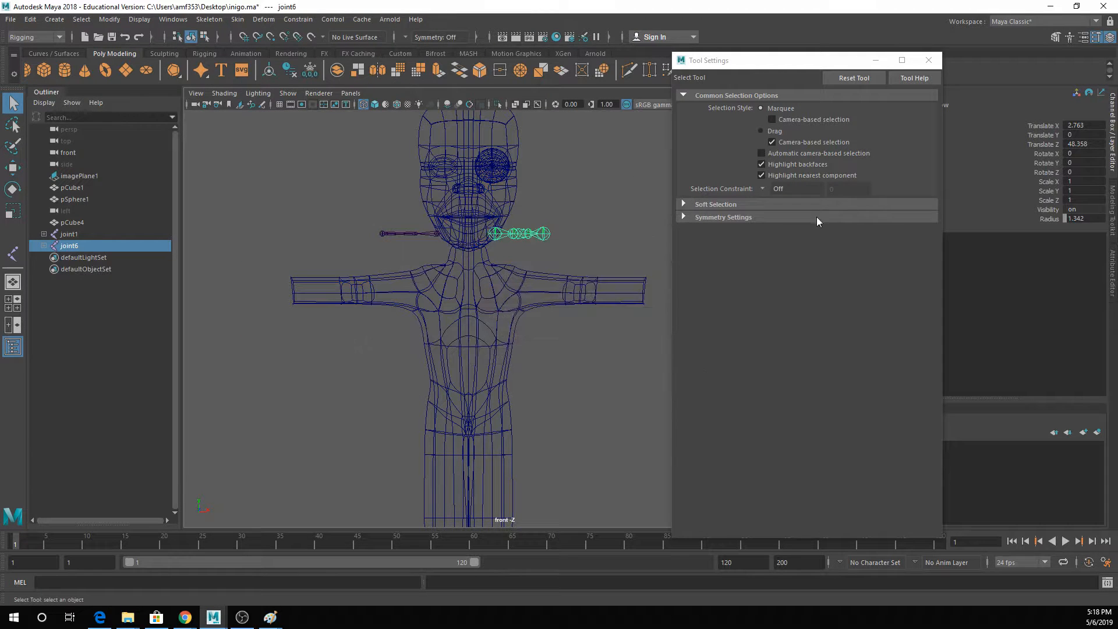
left_click(577, 140)
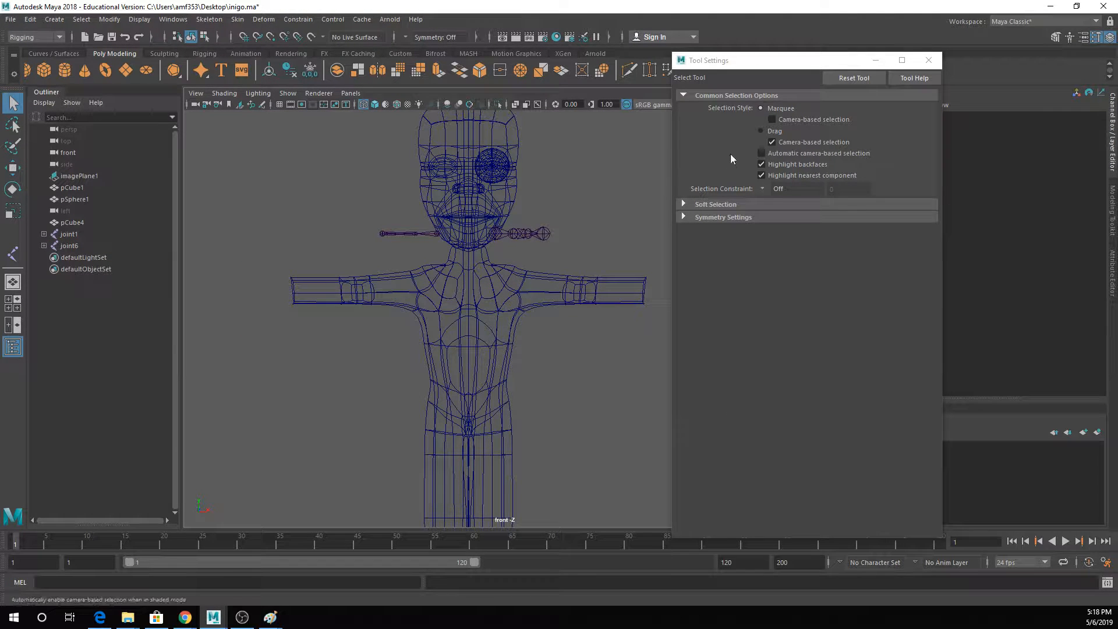
- Place a chain of six joints from the side of the chest through the shoulder and left arm to just past its end
left_click(209, 19)
left_click(231, 48)
left_click(498, 335)
left_click(515, 278)
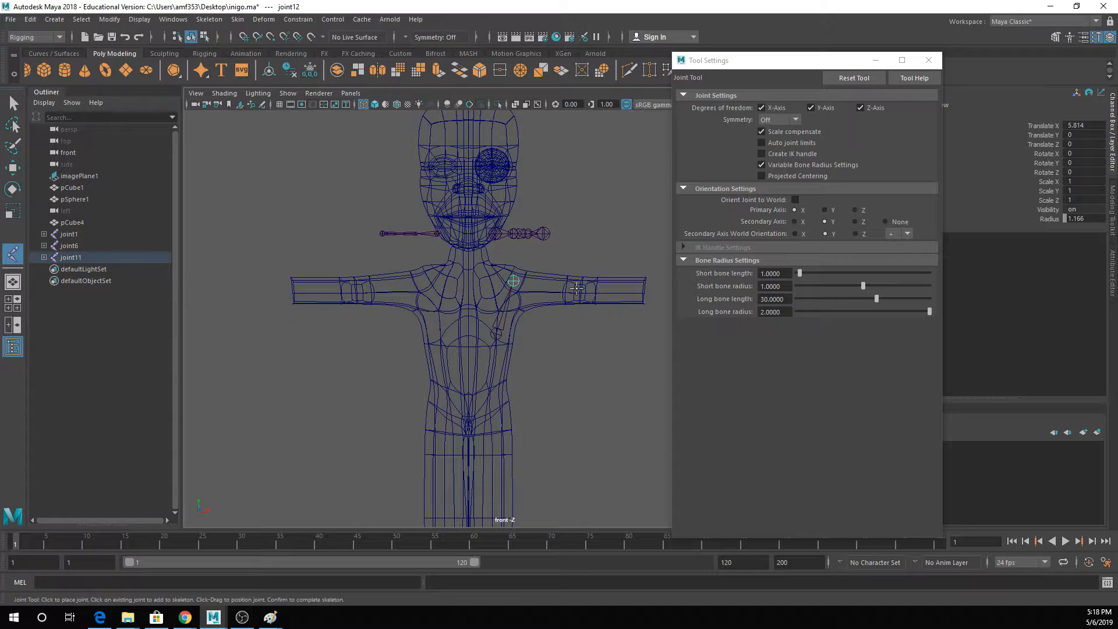
left_click(580, 288)
left_click(617, 290)
left_click(641, 241)
left_click(658, 305)
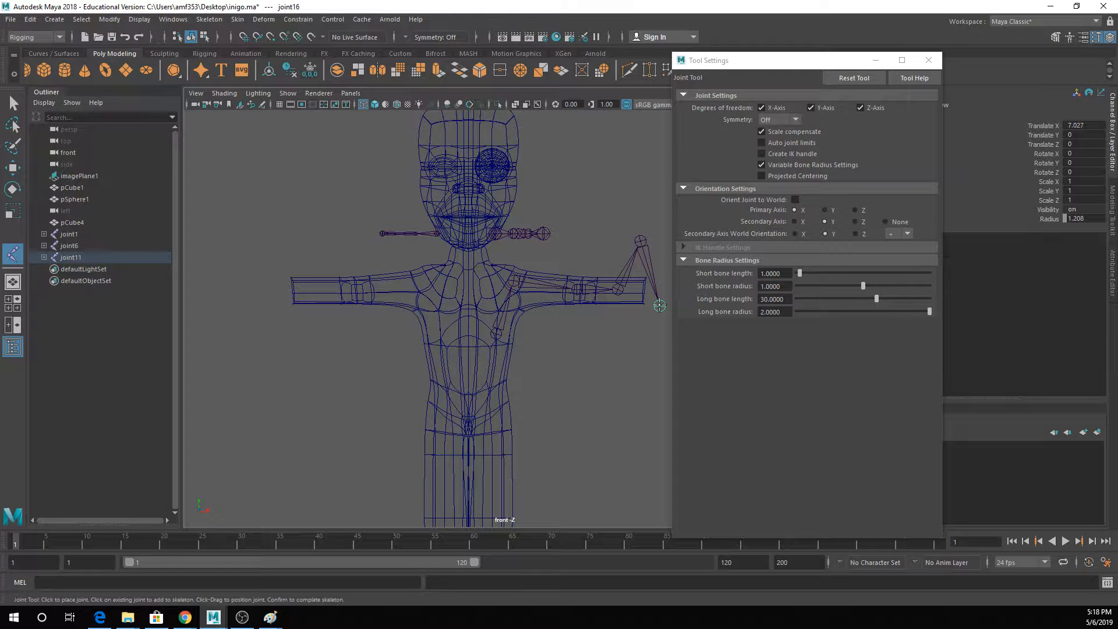
key("q")
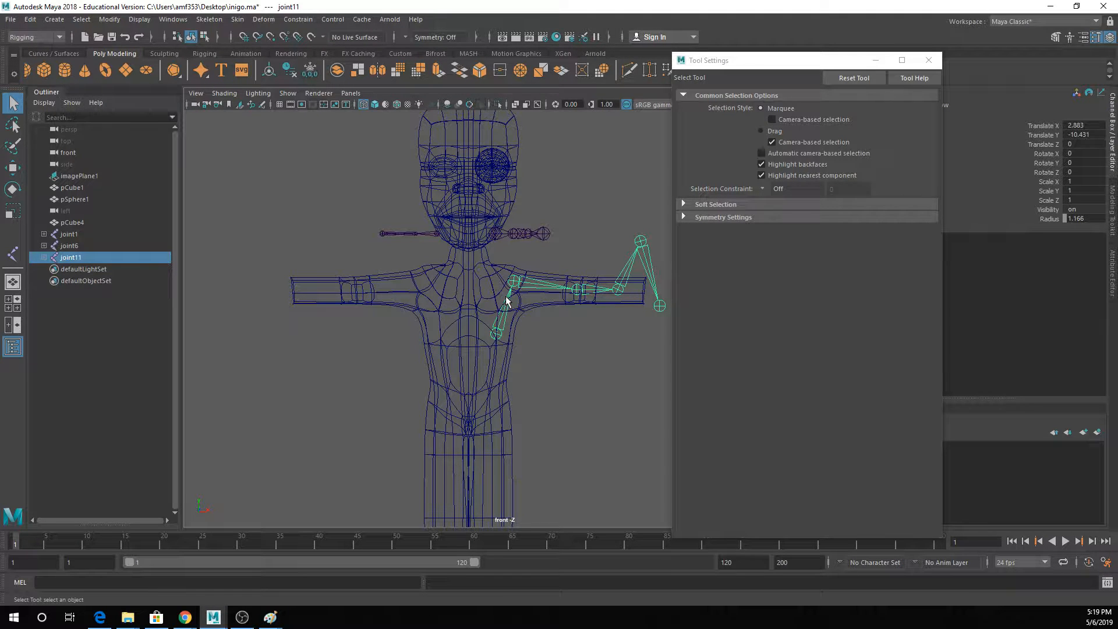
- Delete all three test joint chains from the scene
key("Delete")
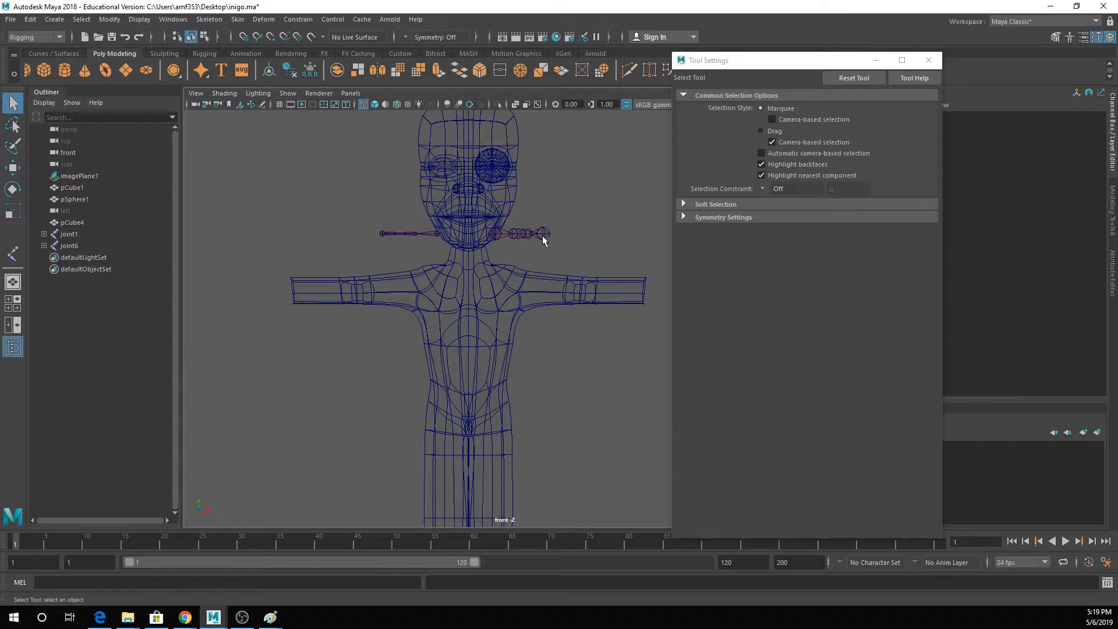
left_click(395, 232)
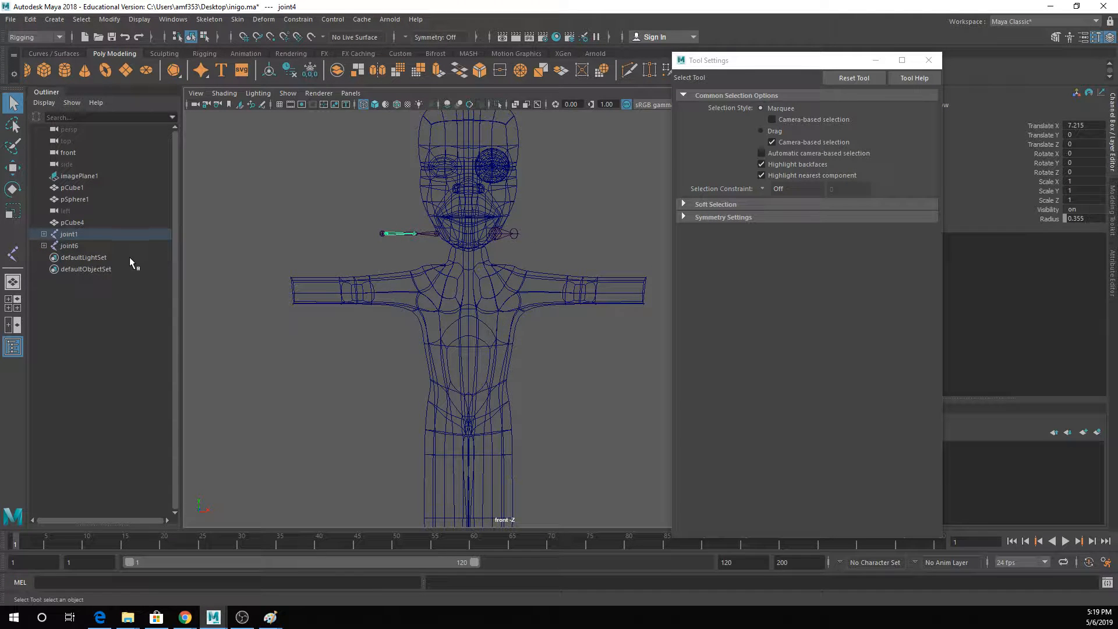
left_click(89, 235)
key("Delete")
left_click(76, 242)
left_click(82, 233)
key("Delete")
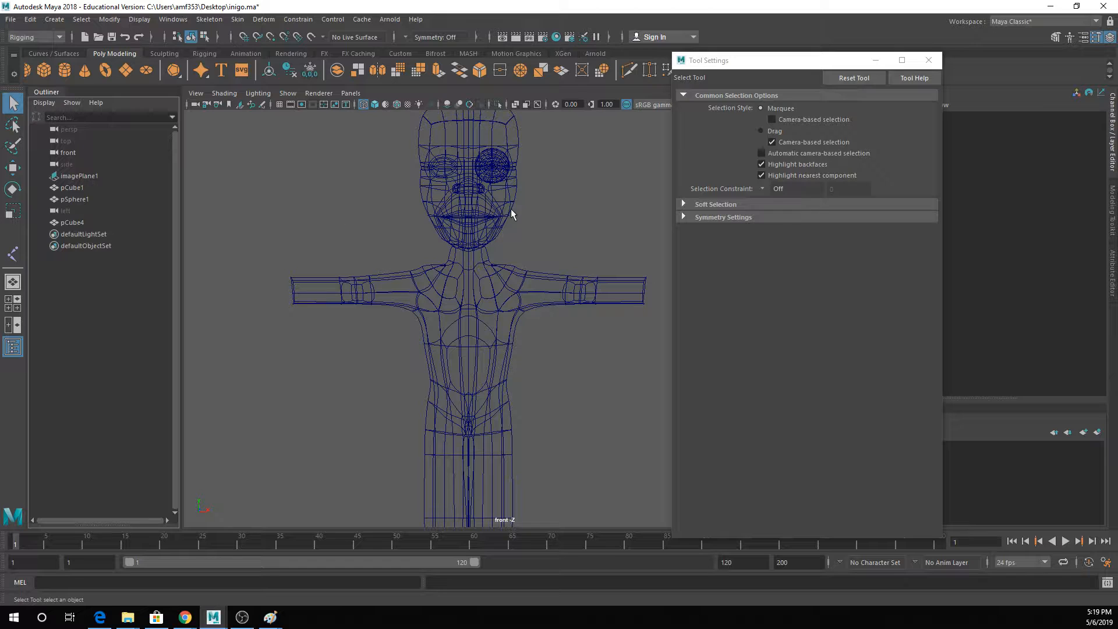
- Return to the full perspective view and close the tool settings
key("space")
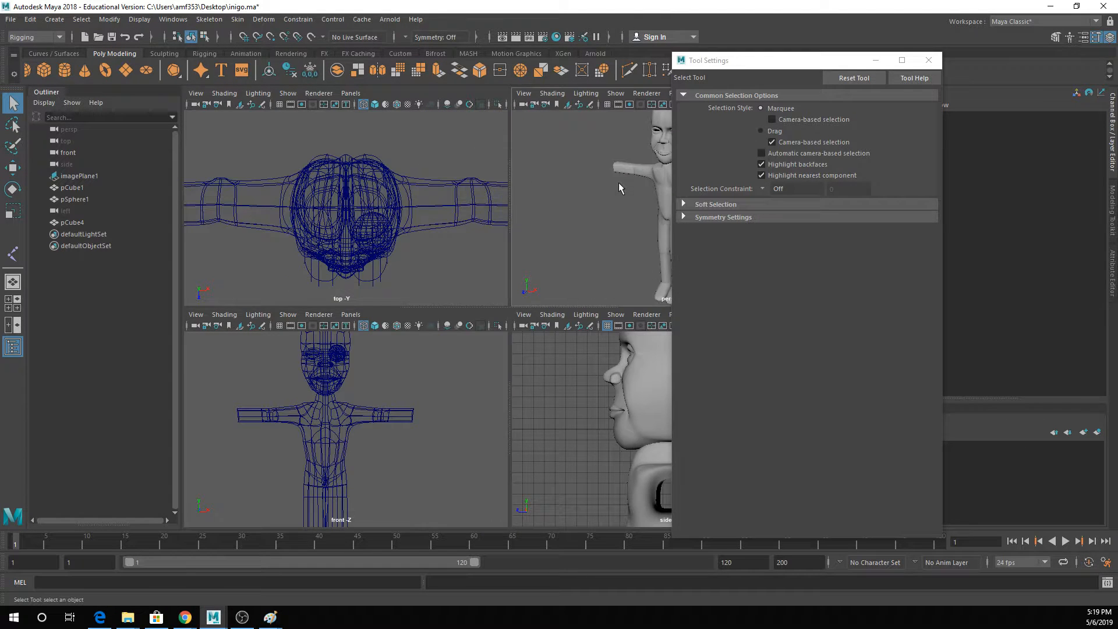
key("space")
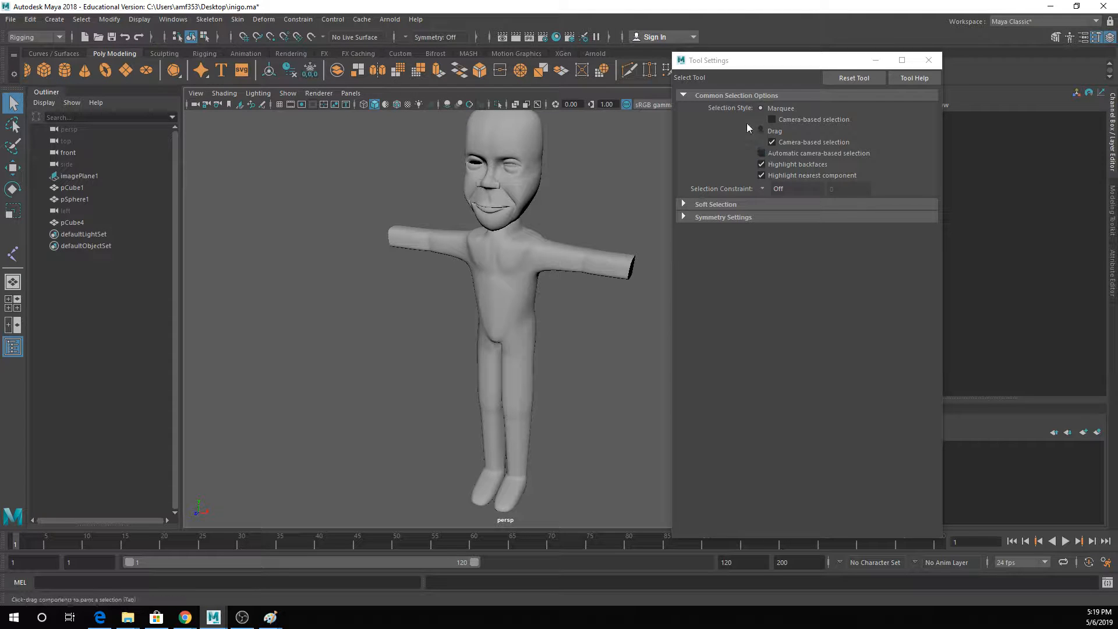
left_click(929, 60)
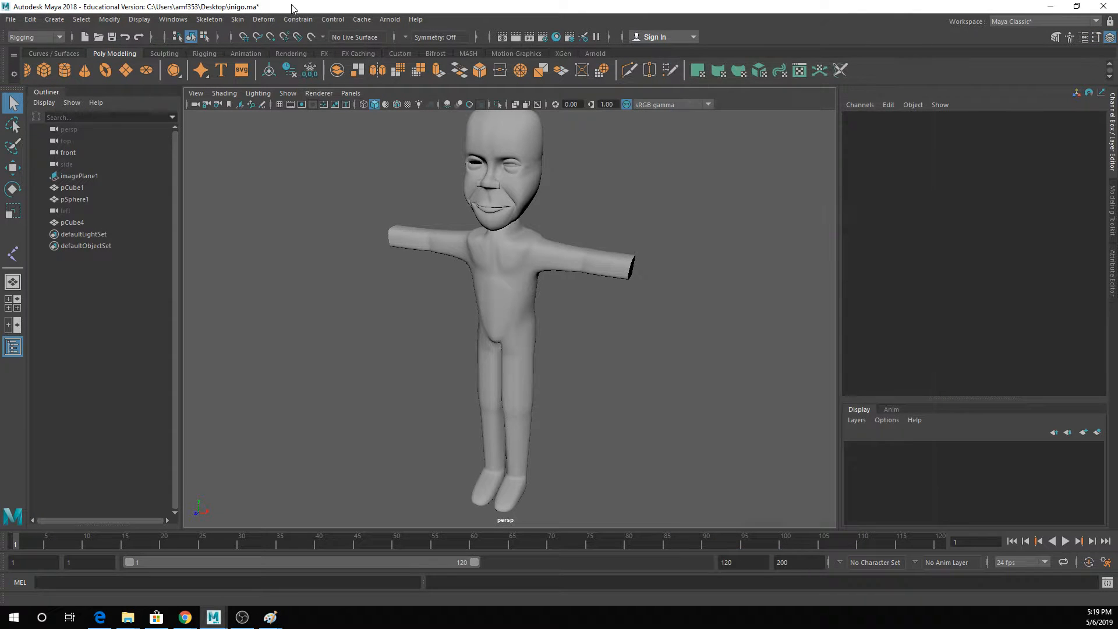
- Start the Create Joints tool and show the grid in the perspective view
left_click(217, 23)
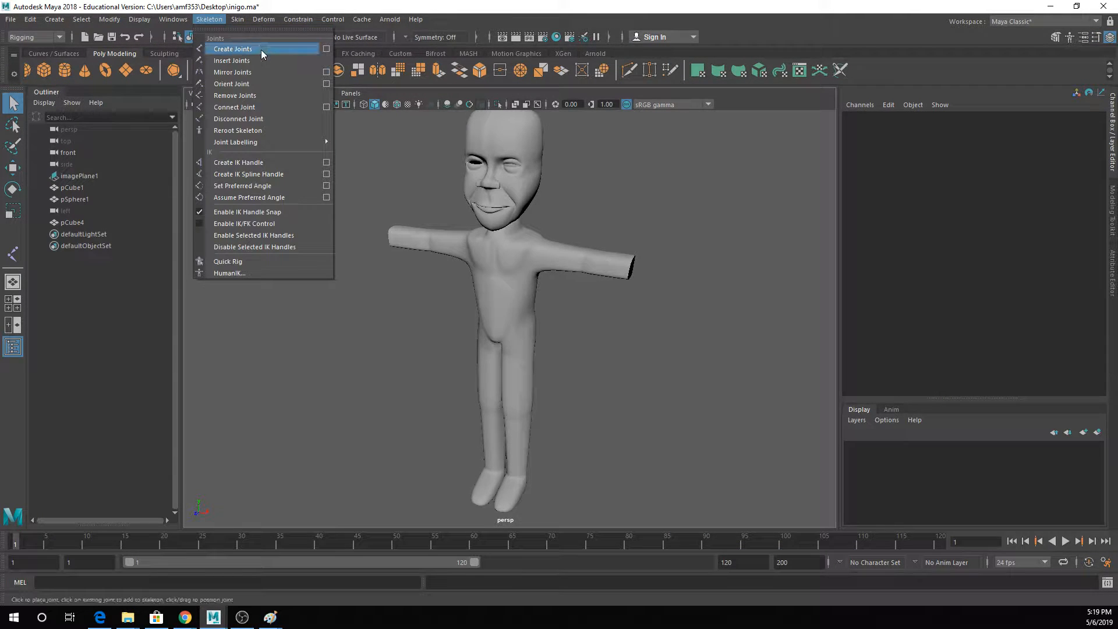
left_click(261, 48)
key("space")
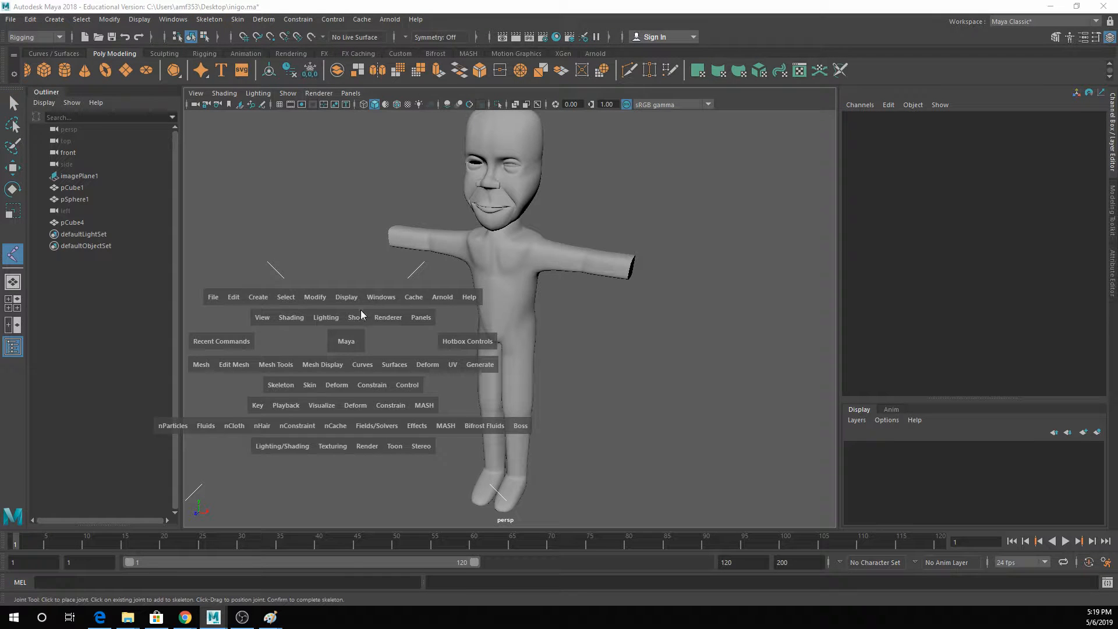
left_click(353, 318)
left_click(376, 573)
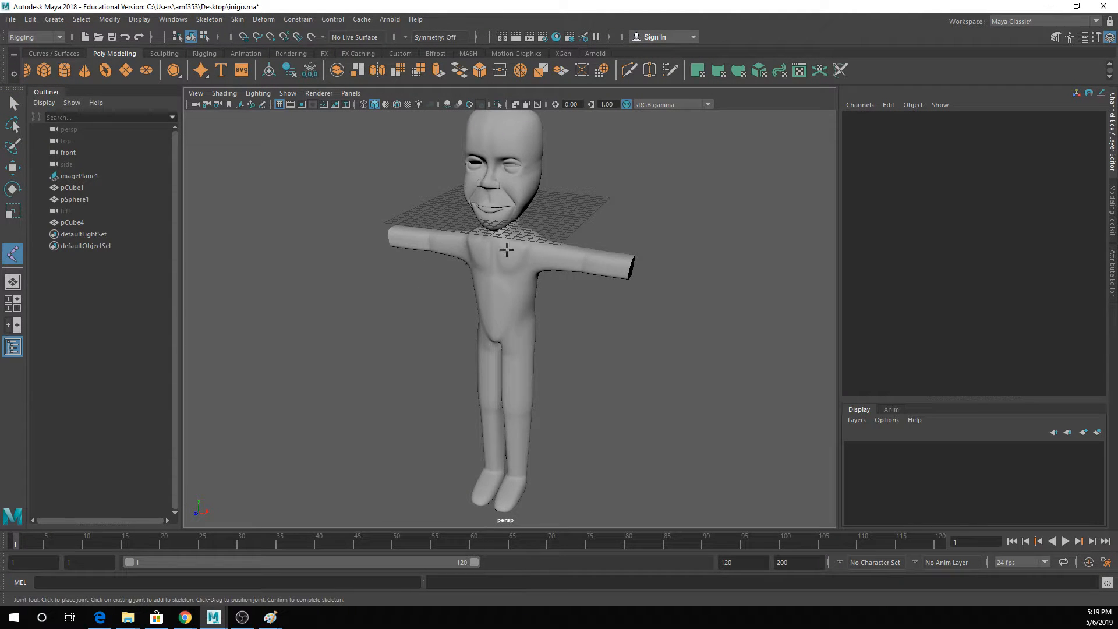
- Place a loose chain of nine joints around the character in the perspective view, finish it and inspect it from the front
left_click_drag(509, 250, 495, 294, "alt")
left_click(538, 265)
left_click(624, 207)
left_click(570, 133)
left_click(344, 118)
left_click(298, 279)
left_click(575, 339)
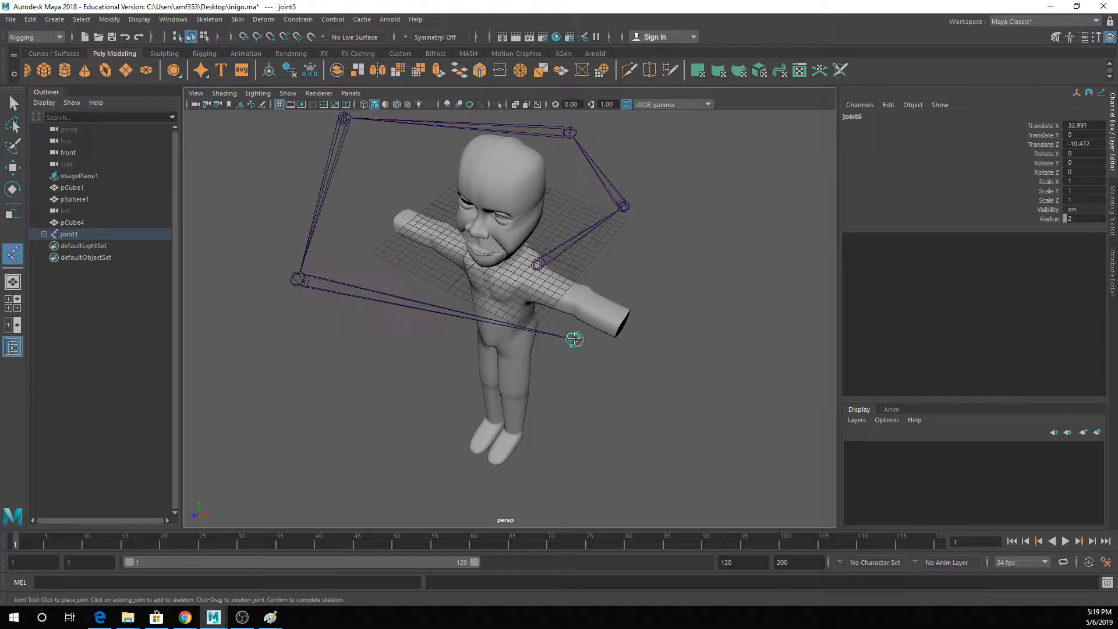
left_click(548, 415)
left_click(750, 327)
left_click(752, 253)
key("Return")
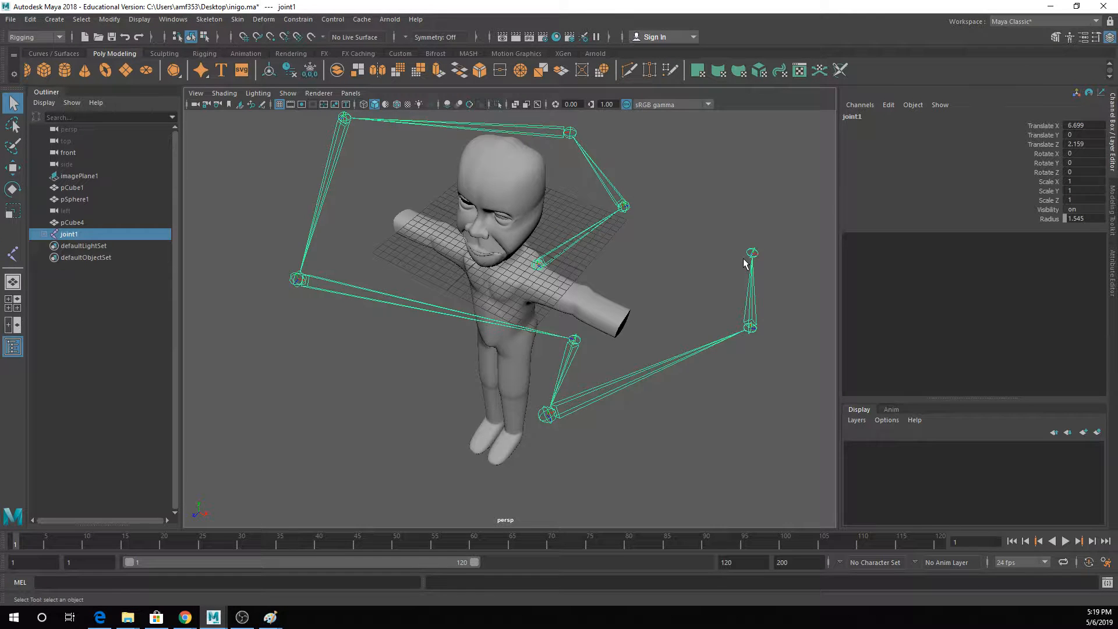
left_click_drag(794, 237, 692, 332, "alt")
left_click_drag(432, 245, 459, 243, "alt")
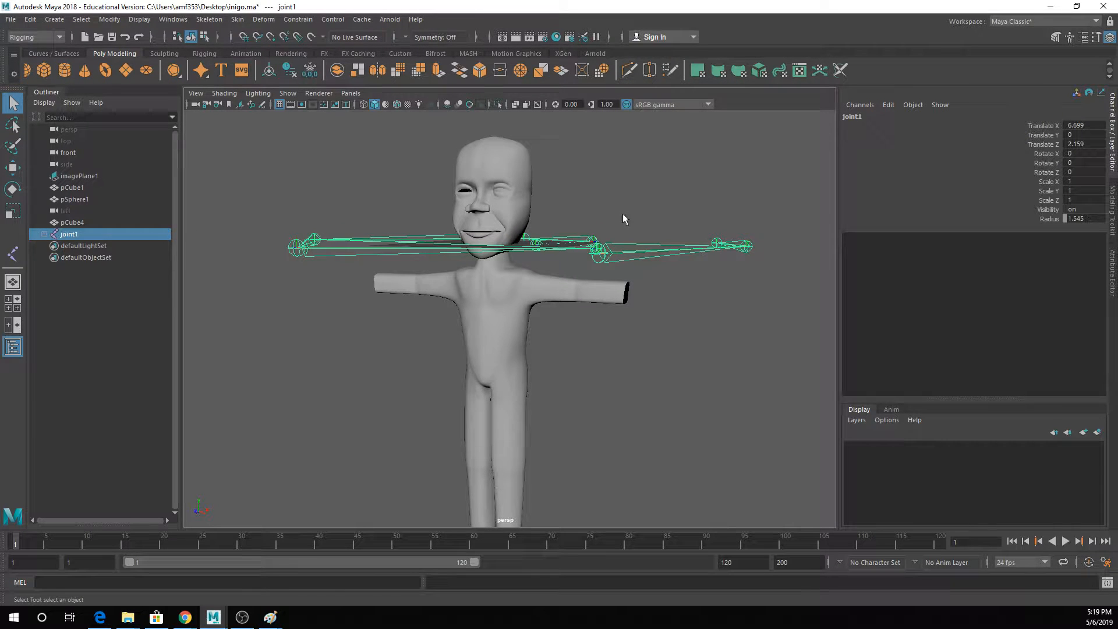
left_click_drag(624, 219, 633, 219, "alt")
- Place a chain of six joints in the front view beside the character's left leg, and check it in the perspective view
key("space")
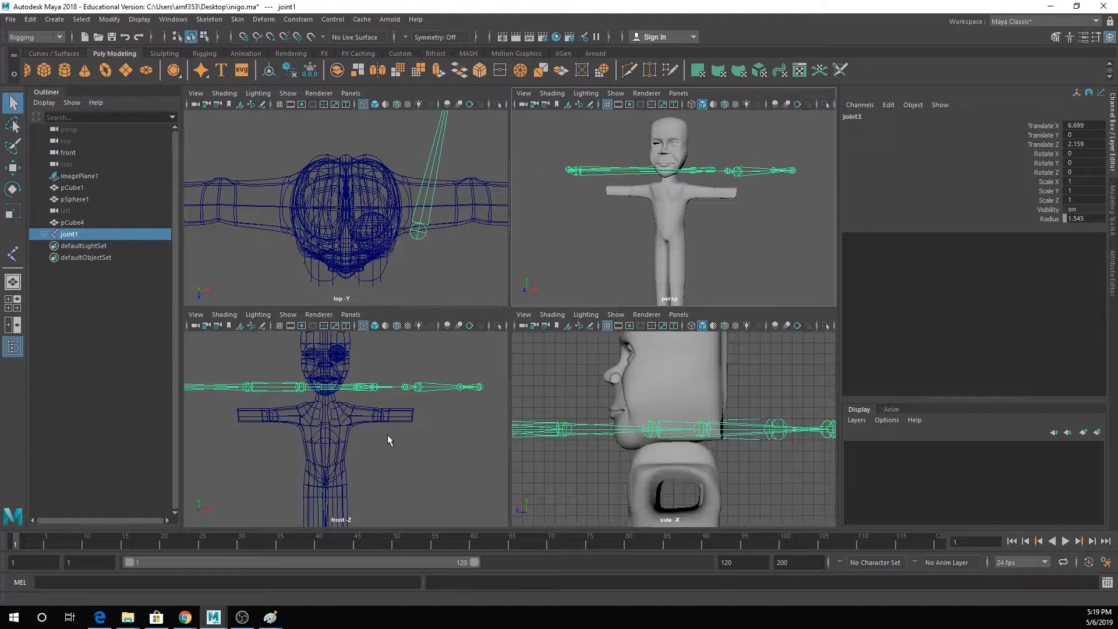
key("space")
key("g")
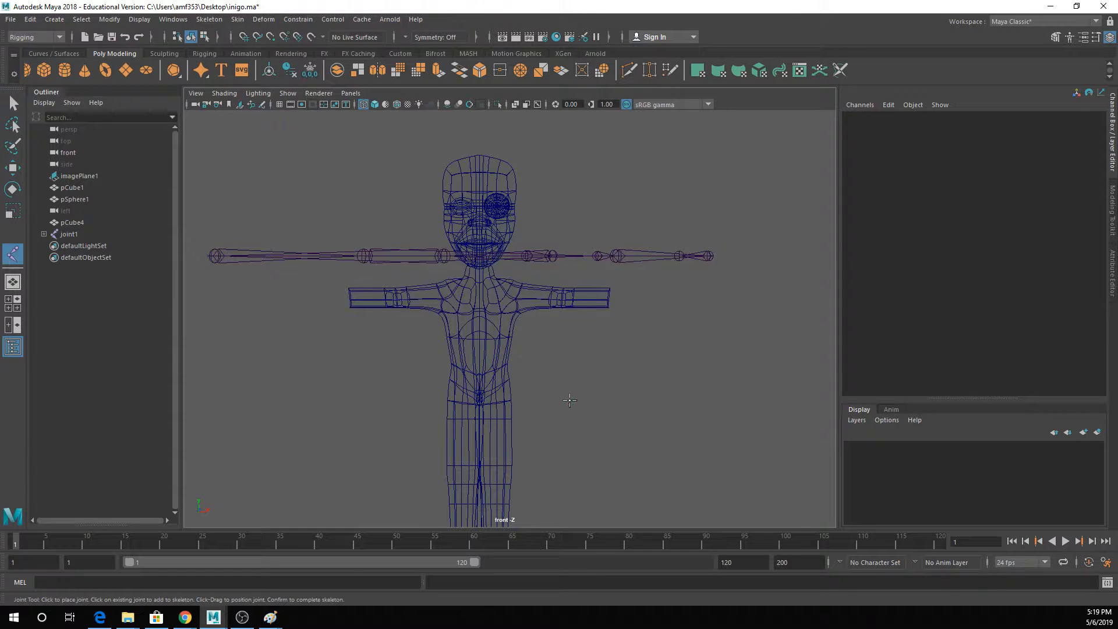
left_click(570, 401)
left_click(573, 358)
left_click(746, 313)
left_click(729, 420)
left_click(628, 446)
left_click(532, 509)
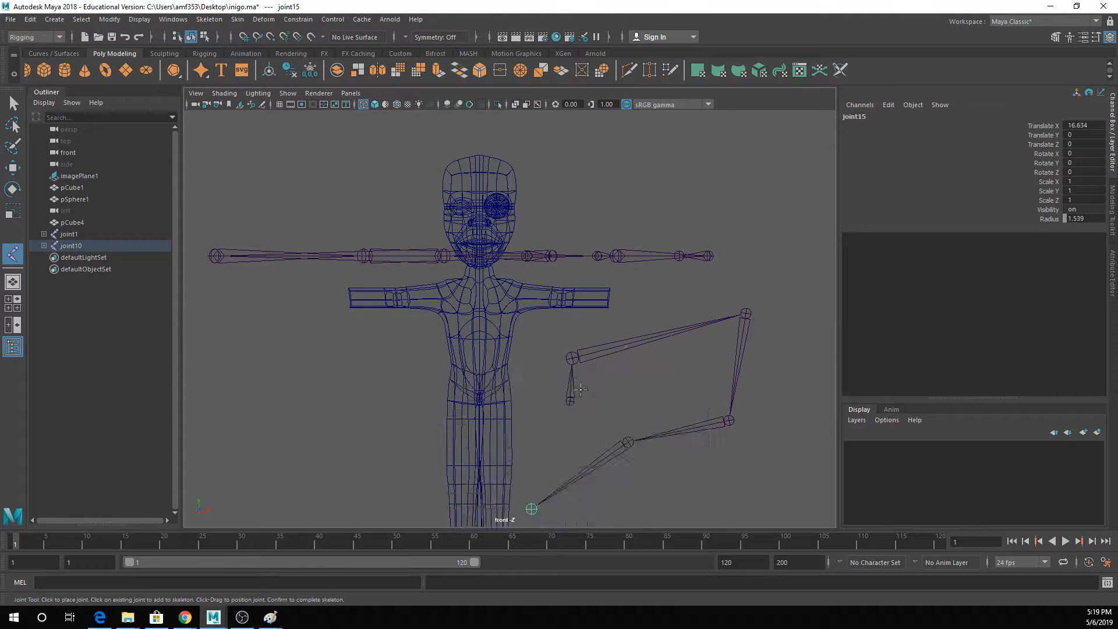
key("space")
key("space")
left_click_drag(666, 257, 616, 316, "alt")
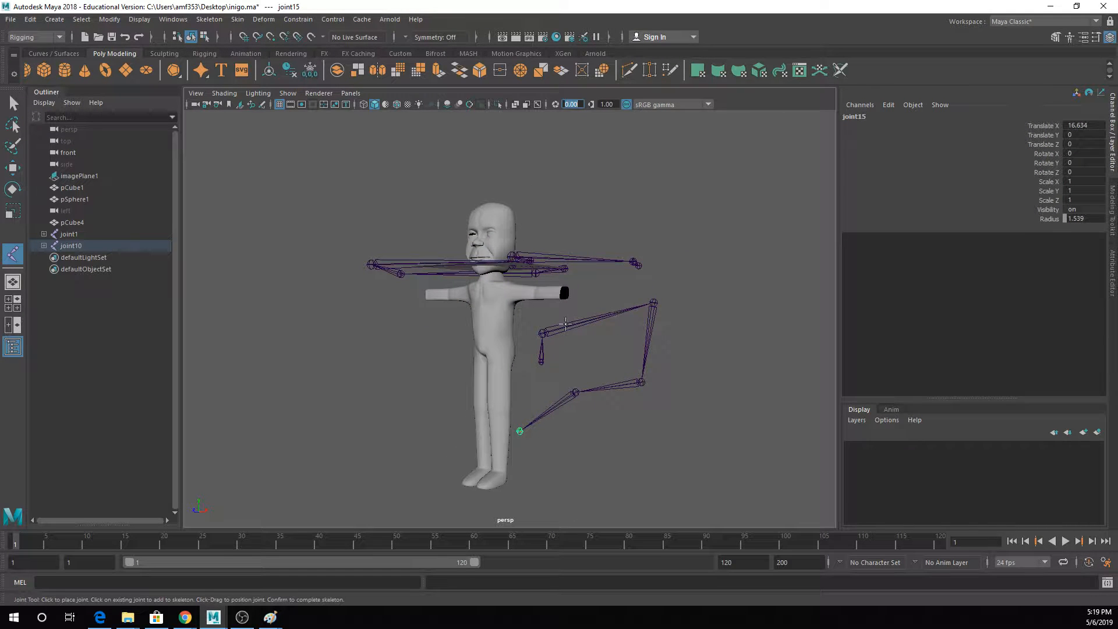
- Finish the six-joint chain beside the character's left leg and delete that whole chain
key("Return")
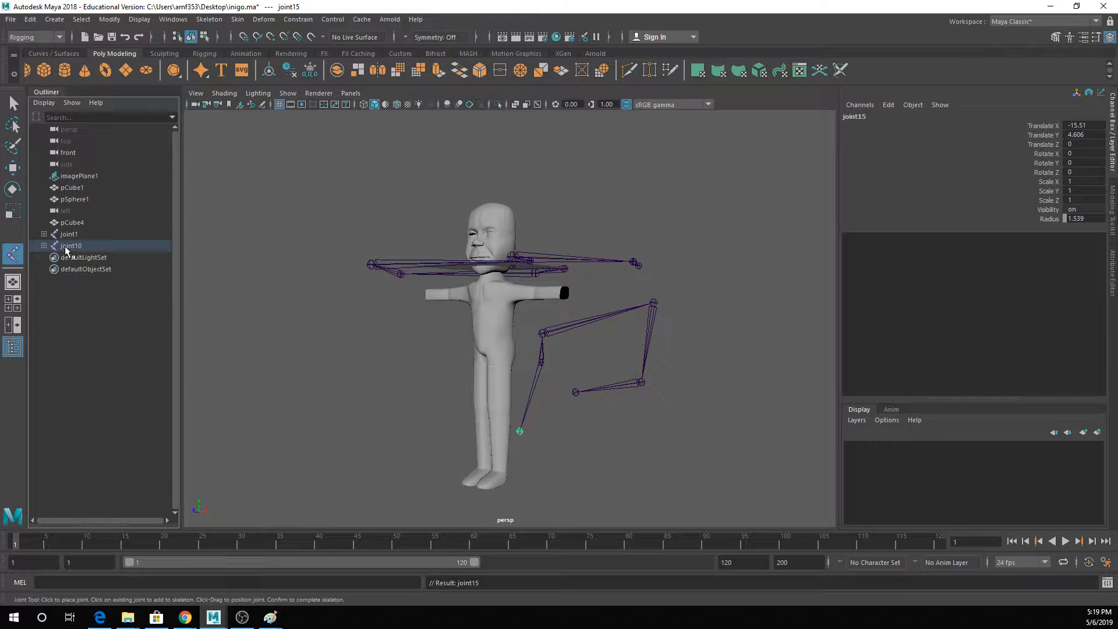
left_click(69, 246)
key("Delete")
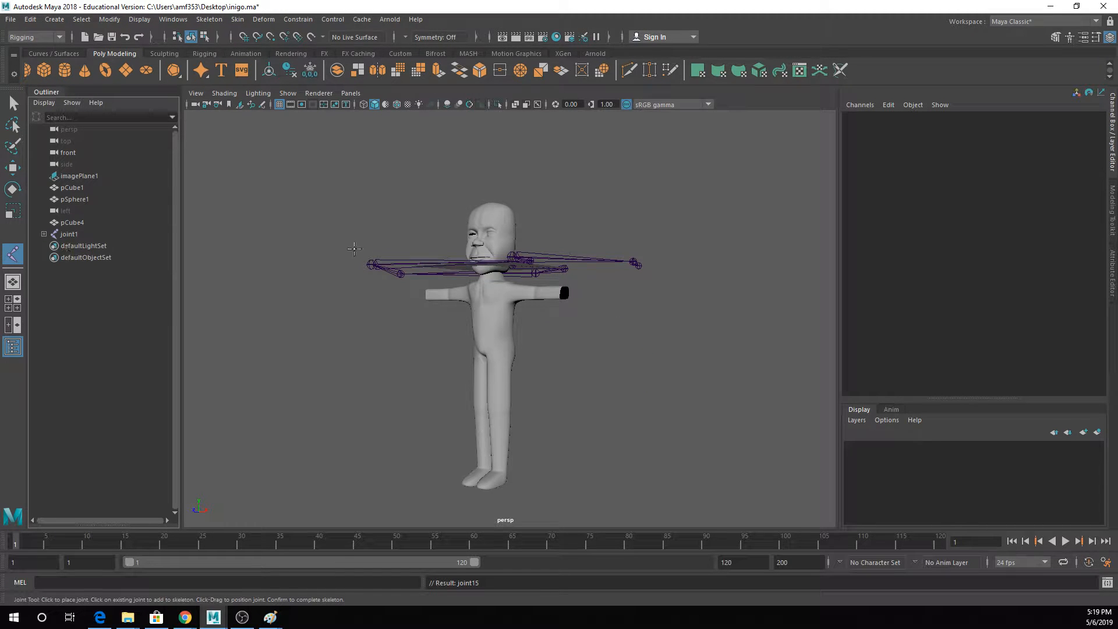
left_click_drag(446, 263, 510, 320, "alt")
left_click(508, 317)
key("Return")
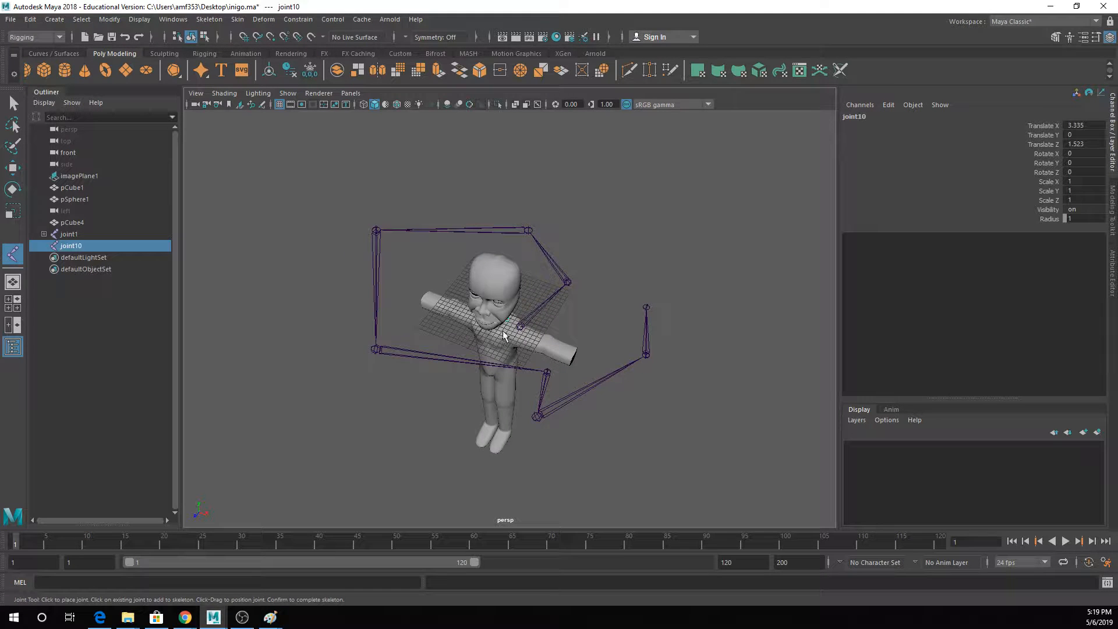
key("q")
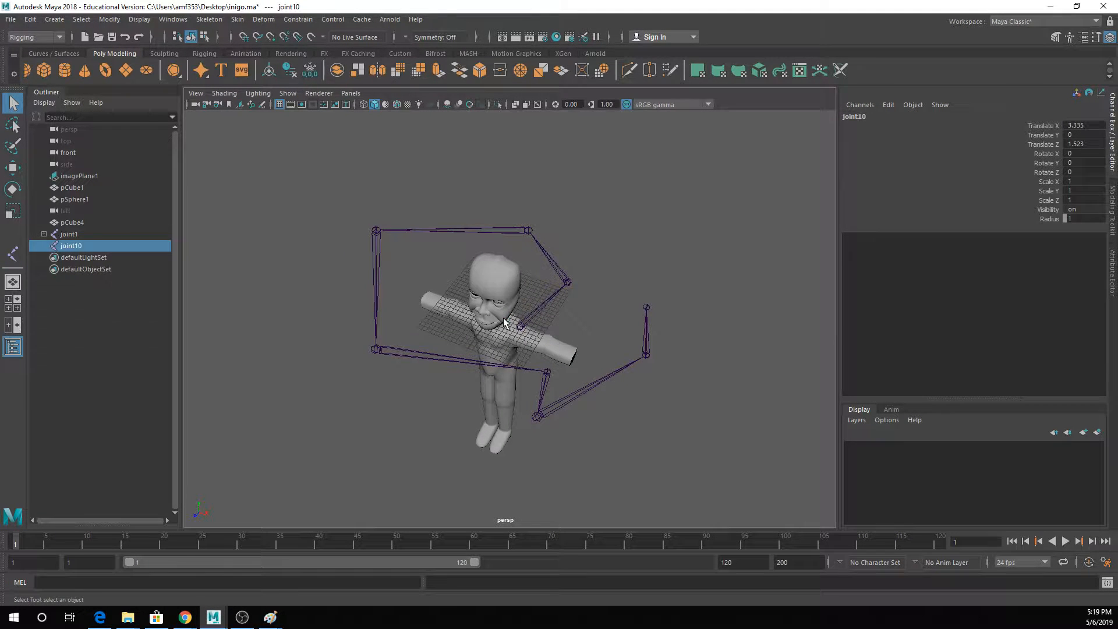
key("Delete")
- Group the character's head and body meshes and hide the group
left_click(498, 310)
left_click(494, 336, "shift")
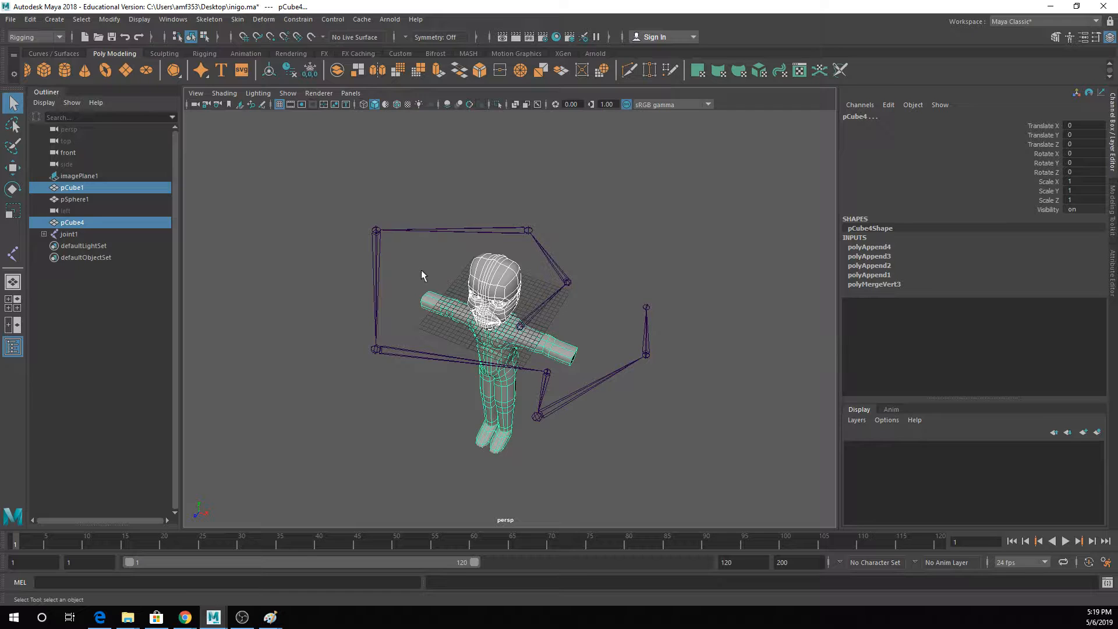
key("ctrl+g")
key("ctrl+h")
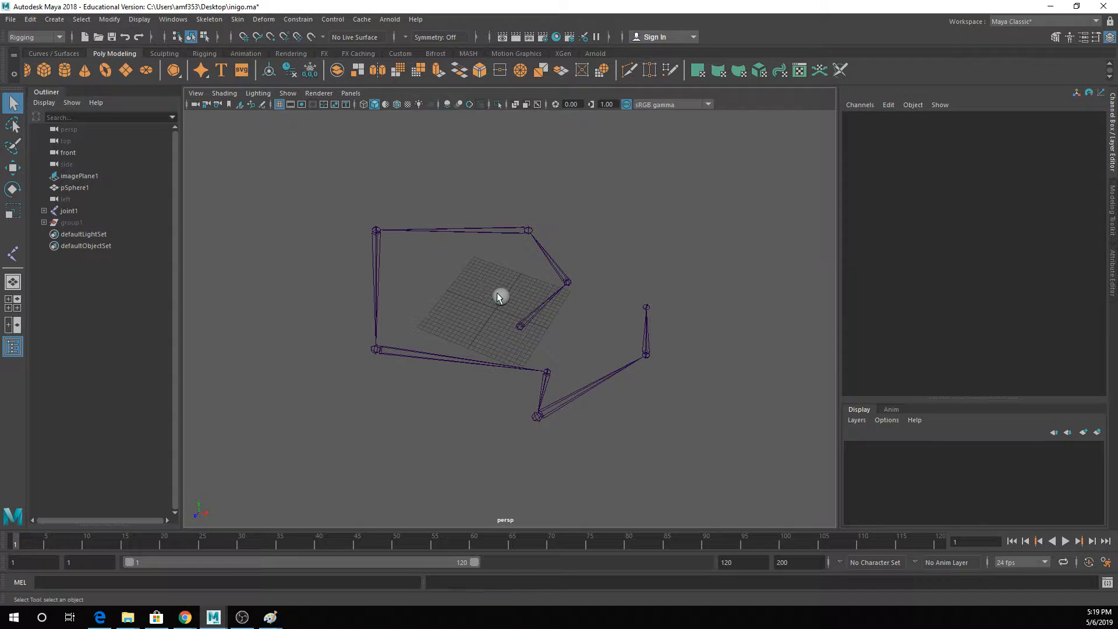
- Move the leftover eye sphere into the hidden character group and save the scene
left_click(498, 295)
middle_click_drag(76, 184, 78, 225)
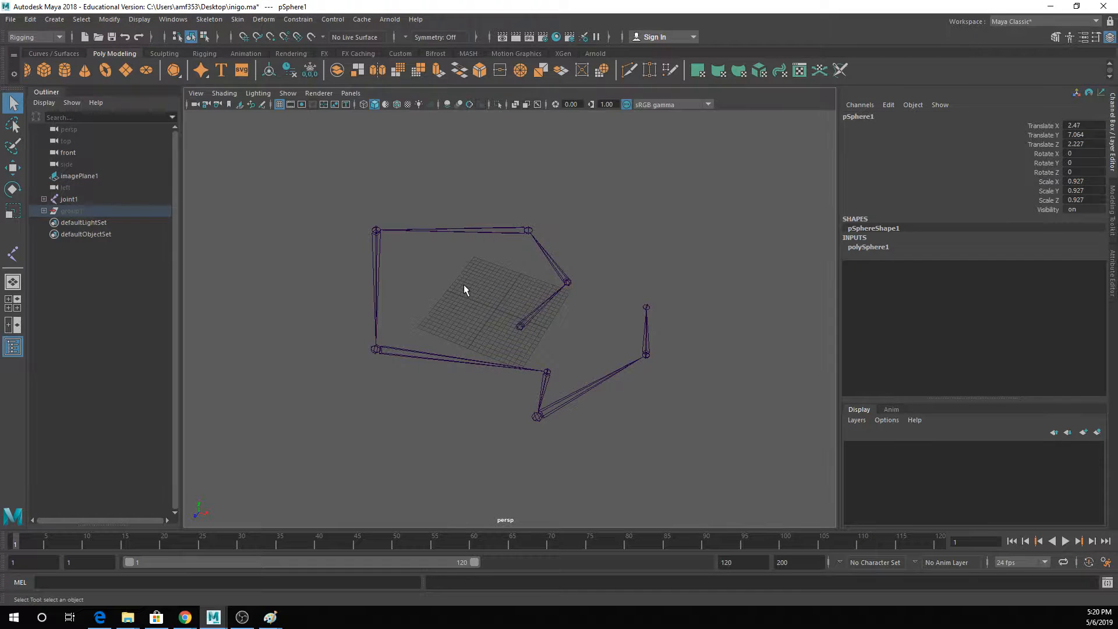
left_click(464, 284)
key("ctrl+s")
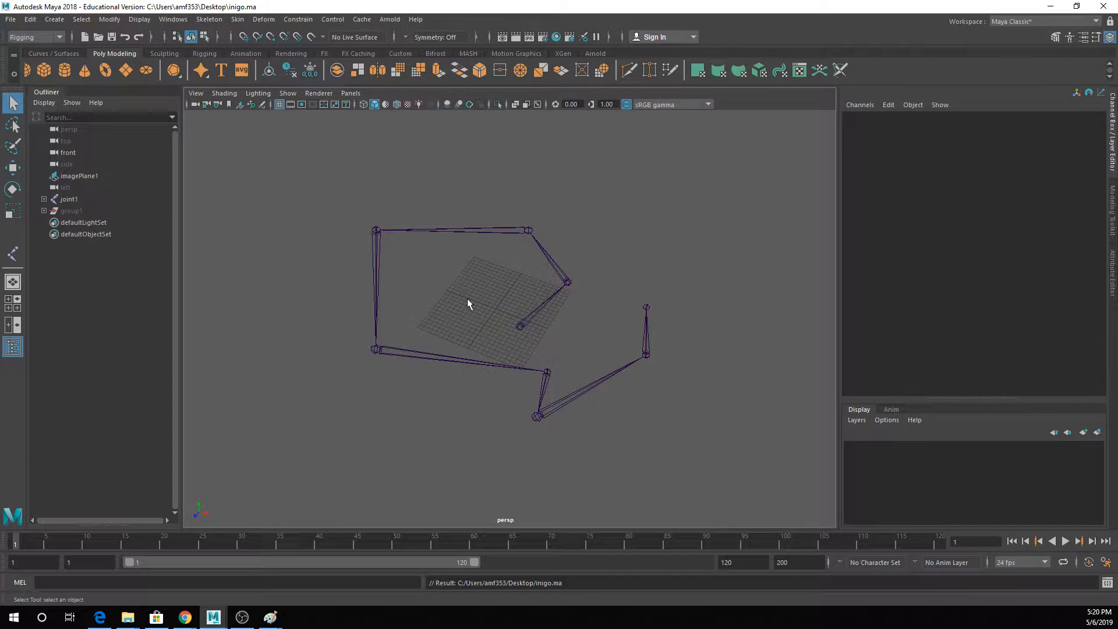
- Select the root joint and expand its hierarchy in the Outliner down to joint9 to examine the parent-child order
left_click(519, 322)
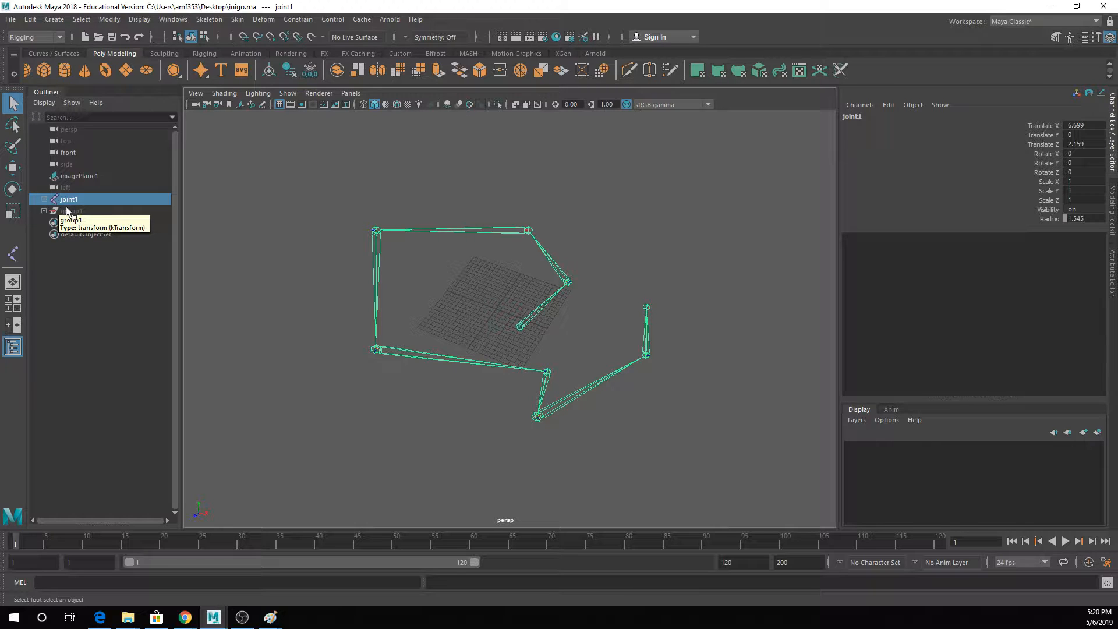
left_click(43, 199)
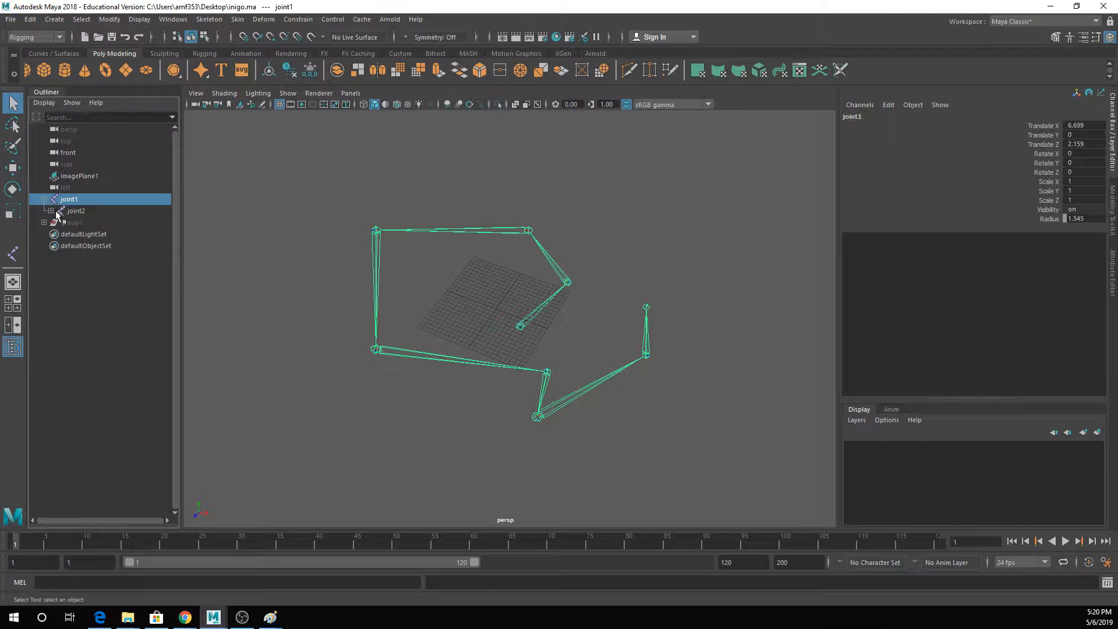
left_click(51, 211)
left_click(58, 222)
left_click(65, 234)
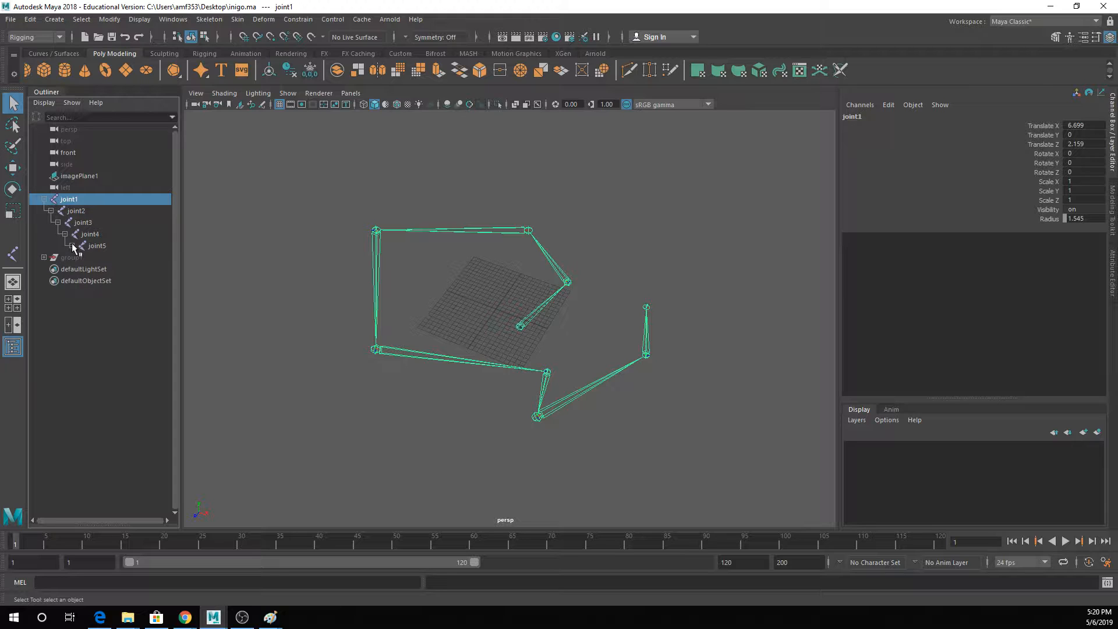
left_click(72, 246)
left_click(79, 258)
left_click(87, 269)
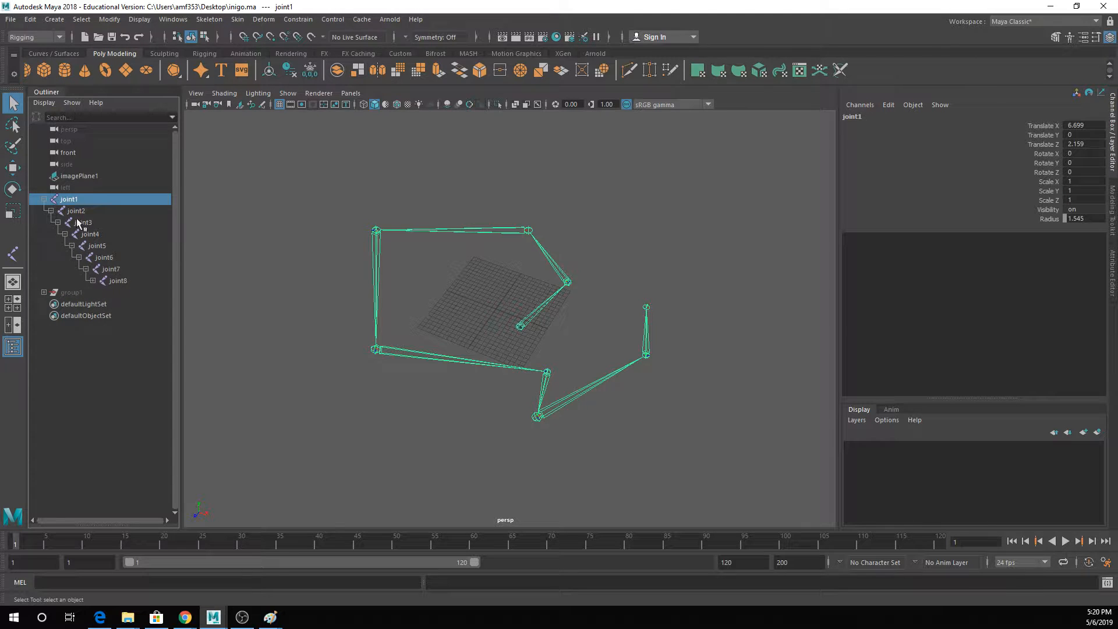
left_click(94, 280)
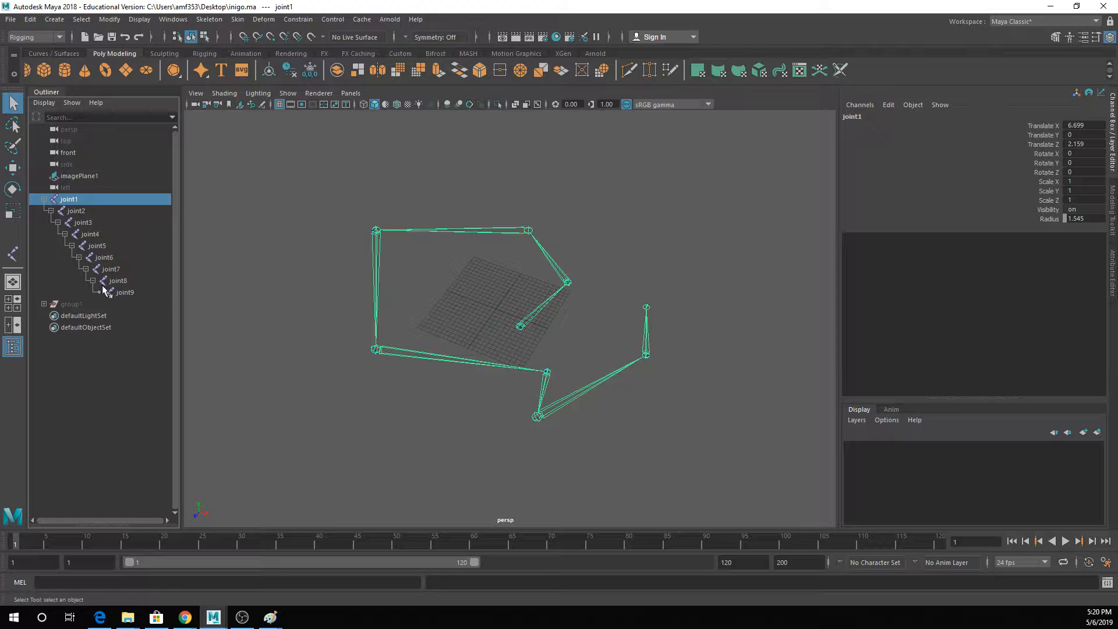
left_click(43, 199)
left_click(43, 199)
left_click(43, 199)
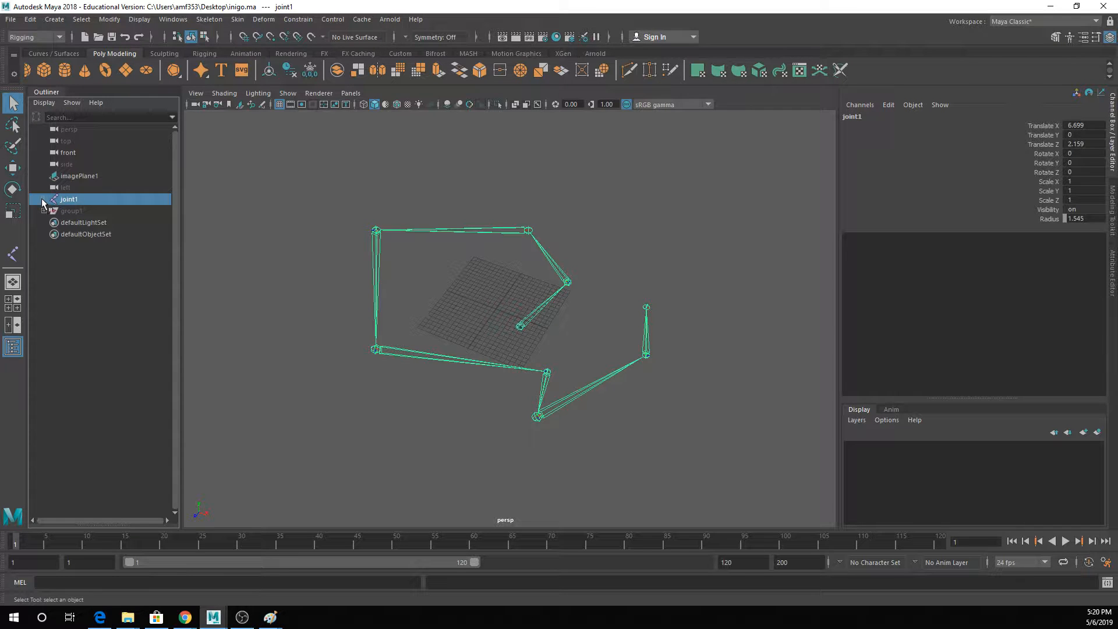
left_click(44, 200)
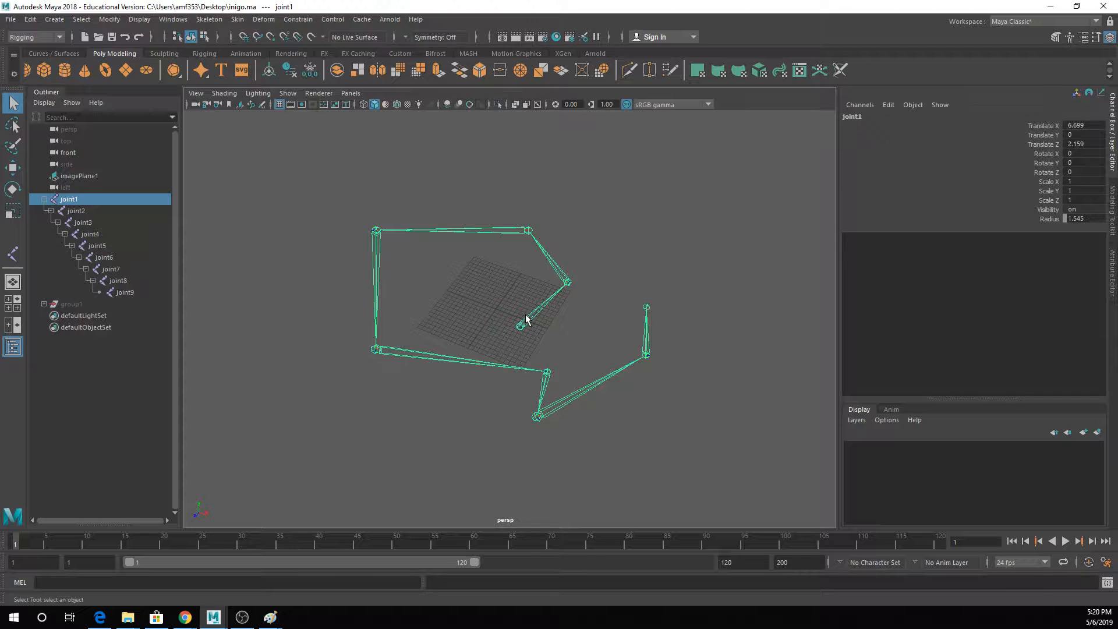
- Try rotating joint1 about 43° in X and 35.5° in Z, and undo the rotations
key("e")
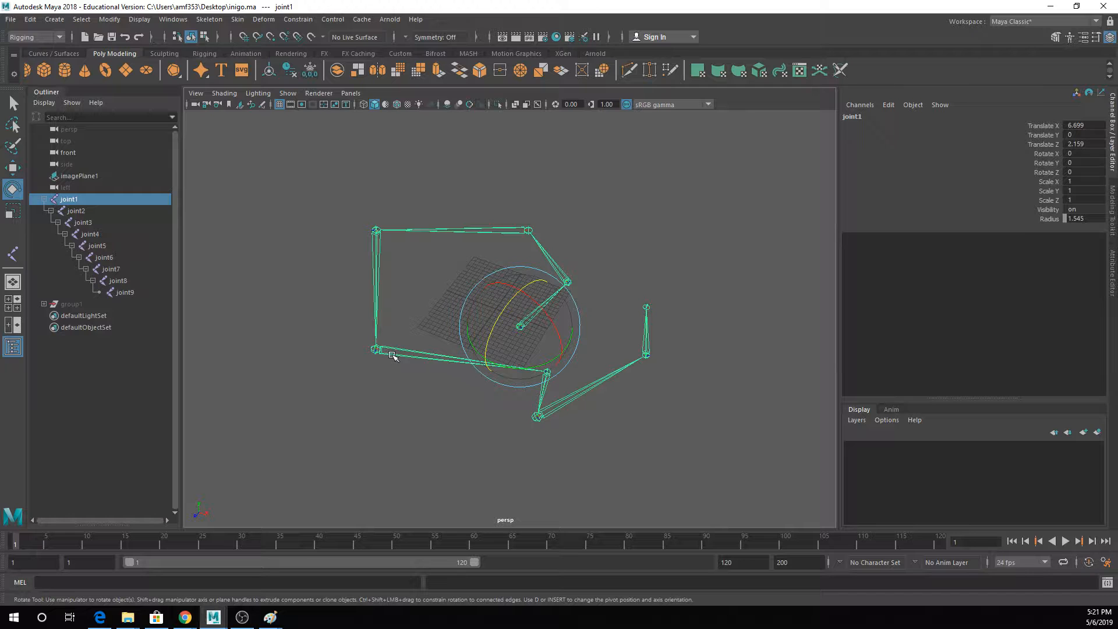
left_click_drag(516, 314, 539, 350)
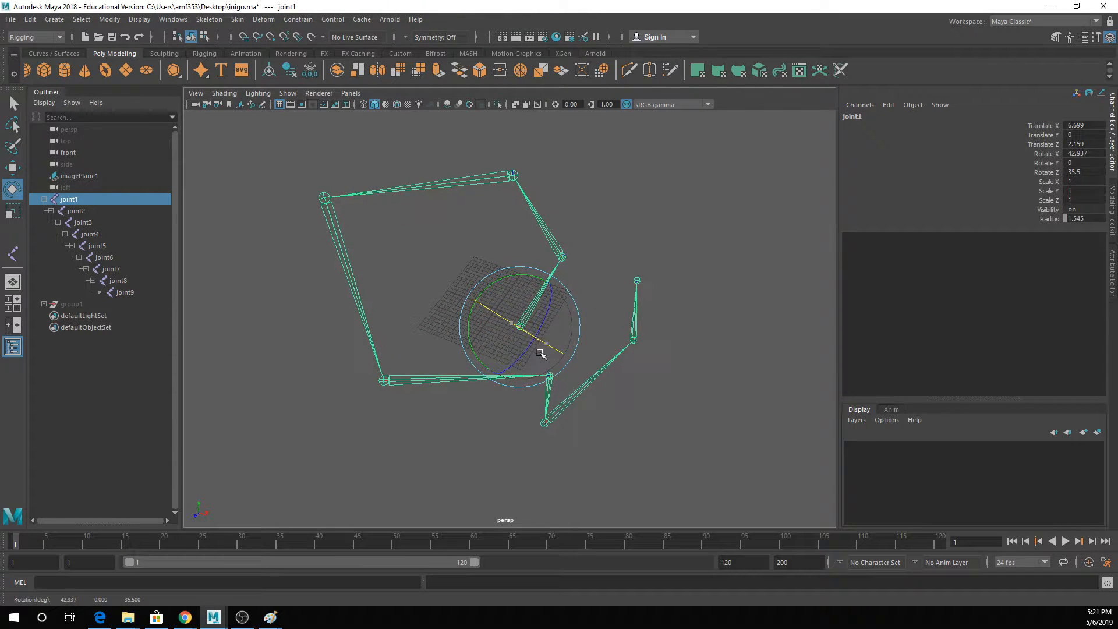
key("ctrl+z")
key("ctrl+z")
key("ctrl+z")
key("ctrl+z")
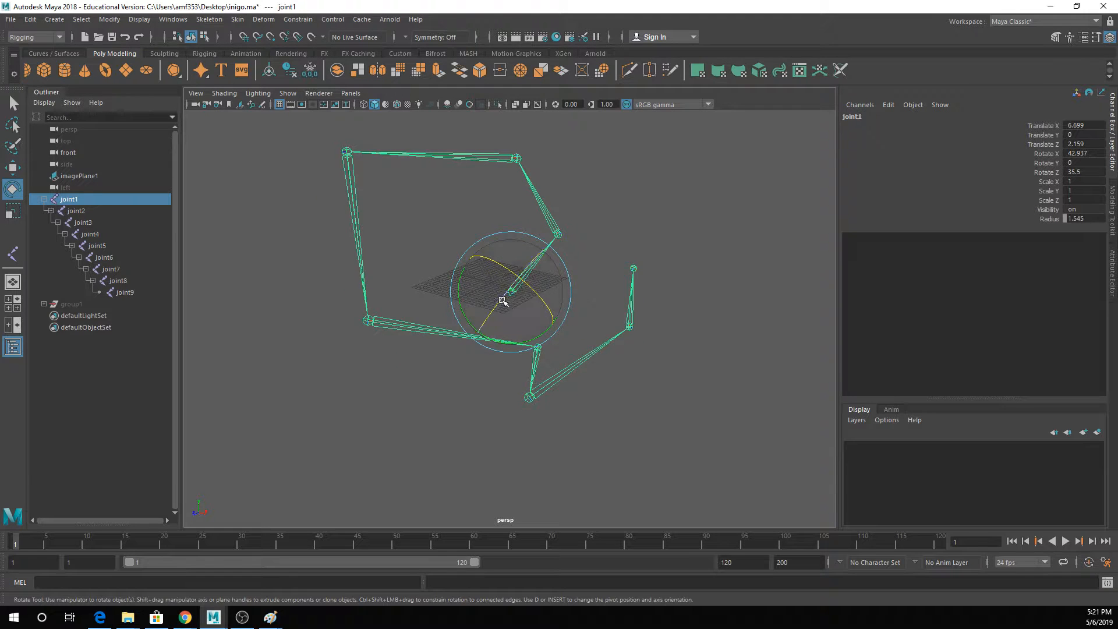
key("ctrl+z")
key("ctrl+z")
key("ctrl+z")
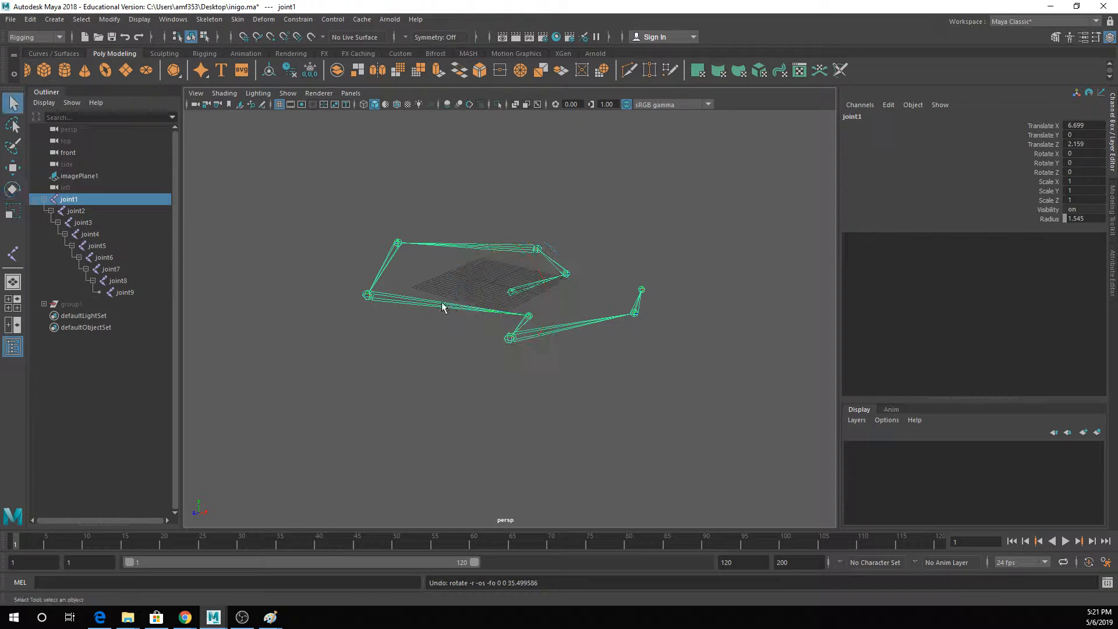
- Try rotating joint5 about -36° in Y and 31° in Z, and undo the rotations
left_click(452, 298)
left_click_drag(403, 281, 425, 322)
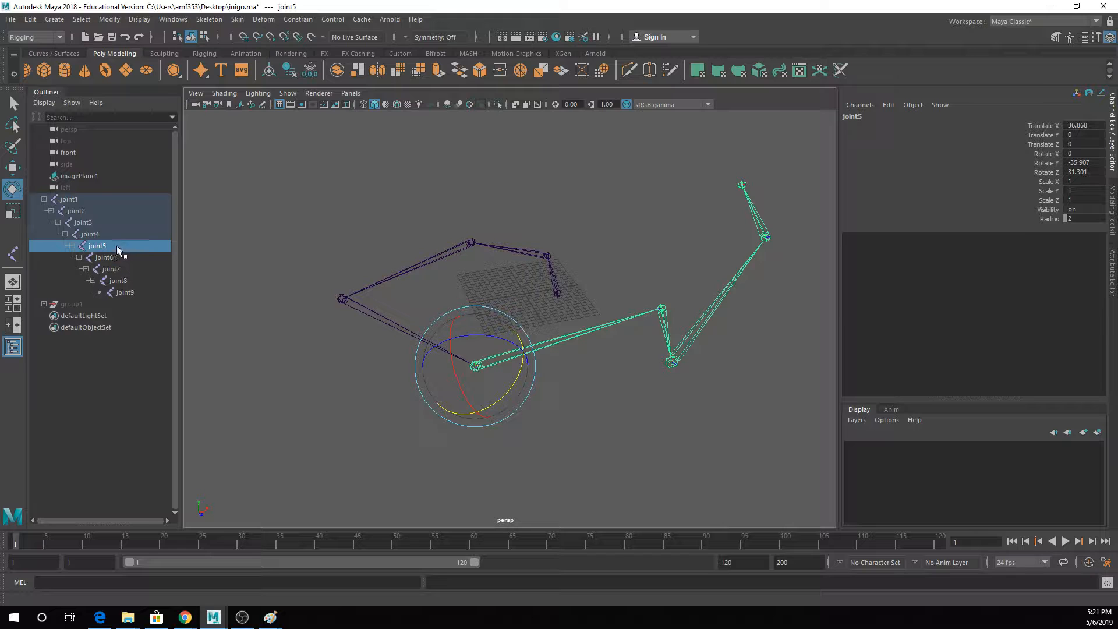
key("ctrl+z")
key("ctrl+z")
key("ctrl+z")
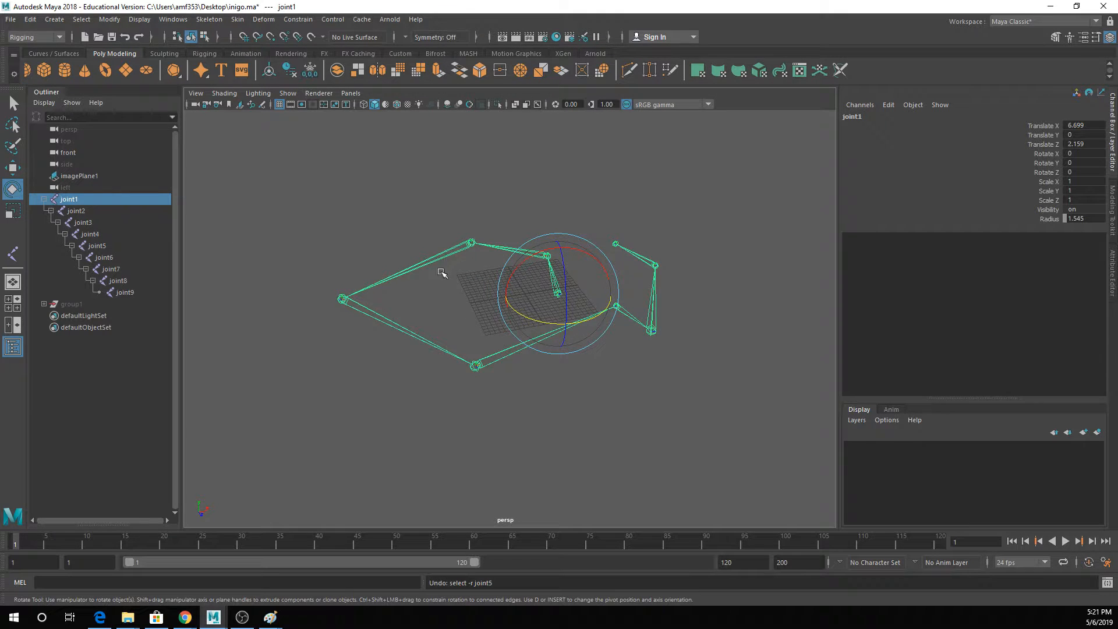
- Detach joint5 with its child joints from joint4 by moving it to the top level of the Outliner
left_click_drag(457, 292, 378, 289, "alt")
left_click(96, 246)
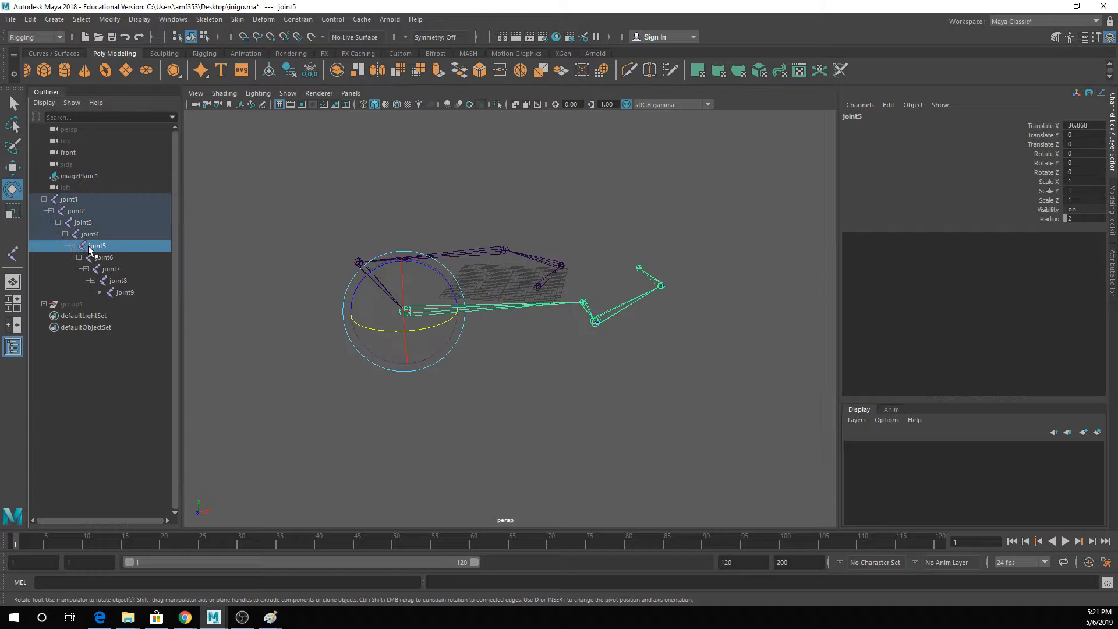
left_click_drag(90, 249, 100, 190)
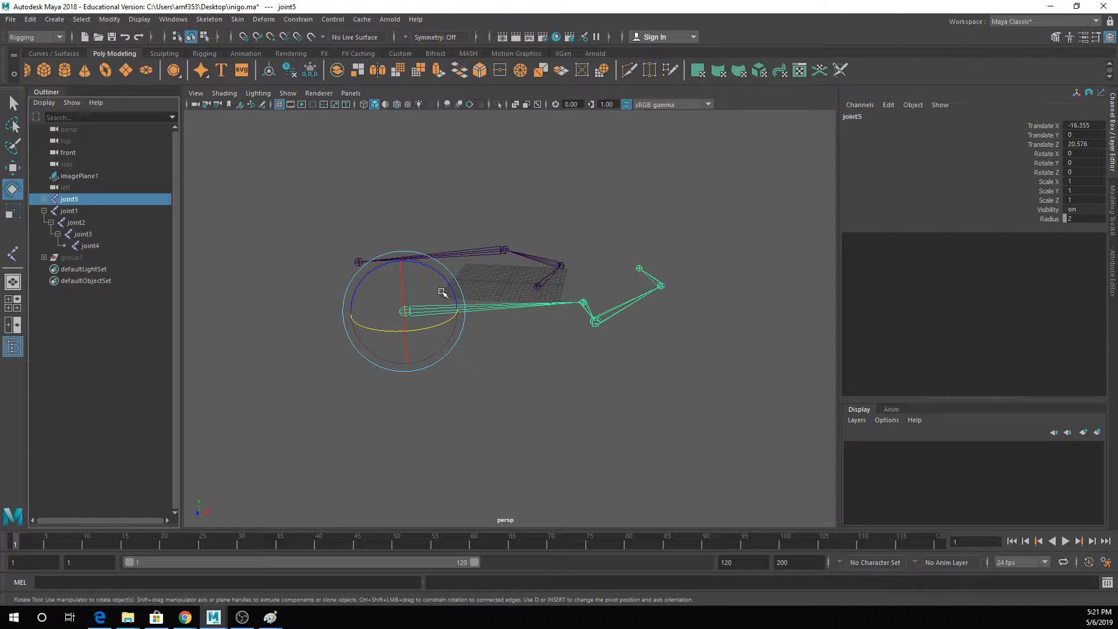
key("q")
mouse_move(448, 290)
left_mouse_down("alt")
mouse_move(465, 312)
mouse_move(438, 279)
left_mouse_up("alt")
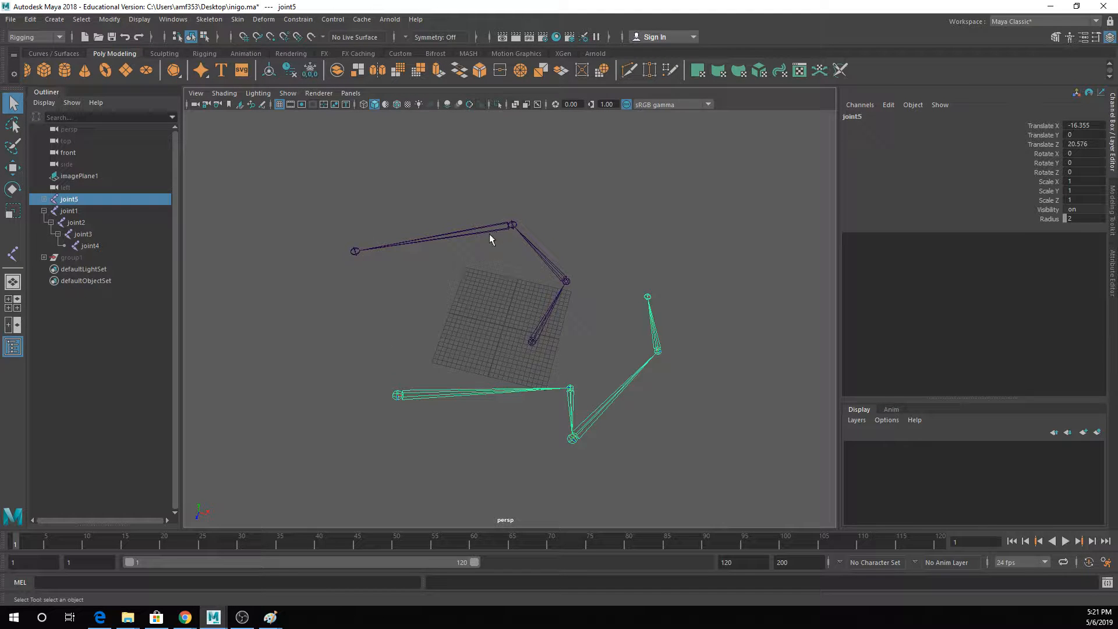
- Try rotating the two chains separately: joint1 about 57° in X, 23° in Y and 16° in Z, joint5 about 13° in Z
left_click(541, 334)
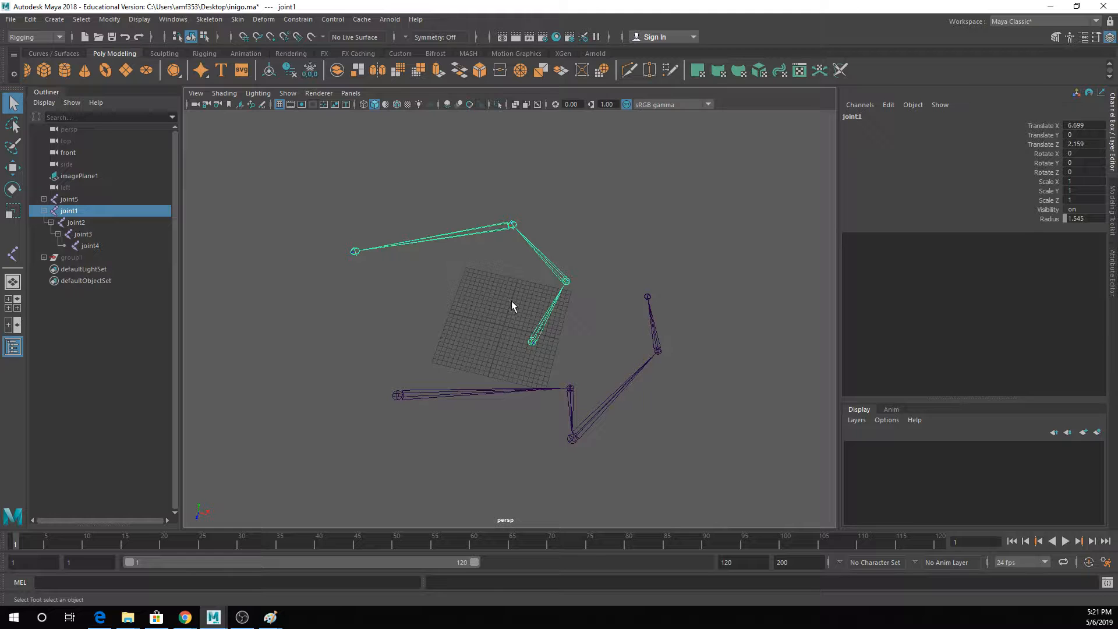
key("e")
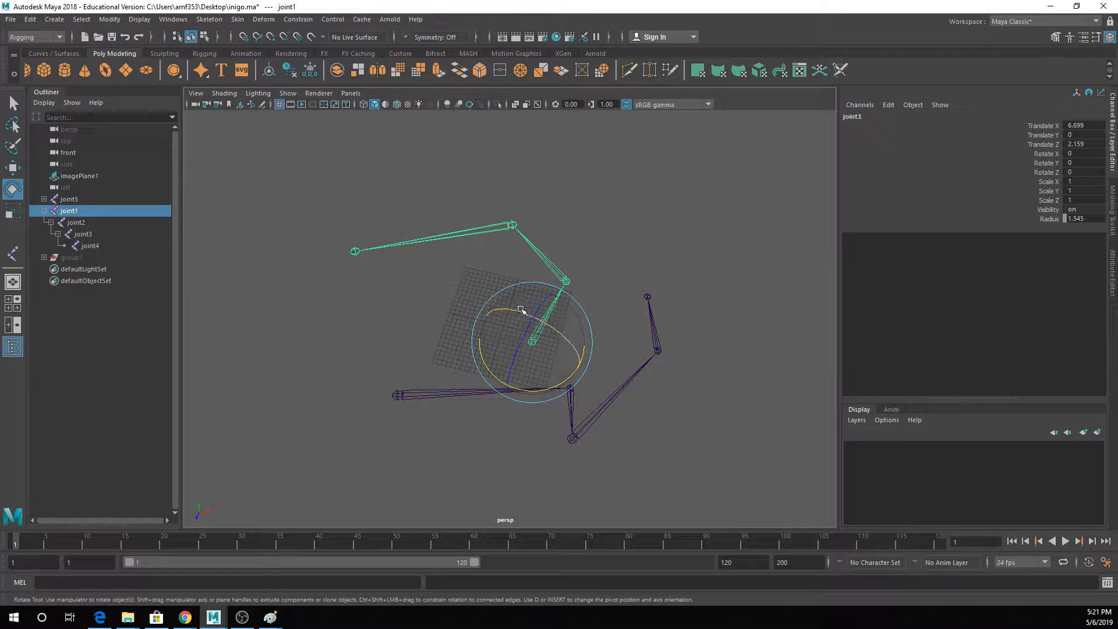
left_click_drag(523, 306, 542, 341)
key("q")
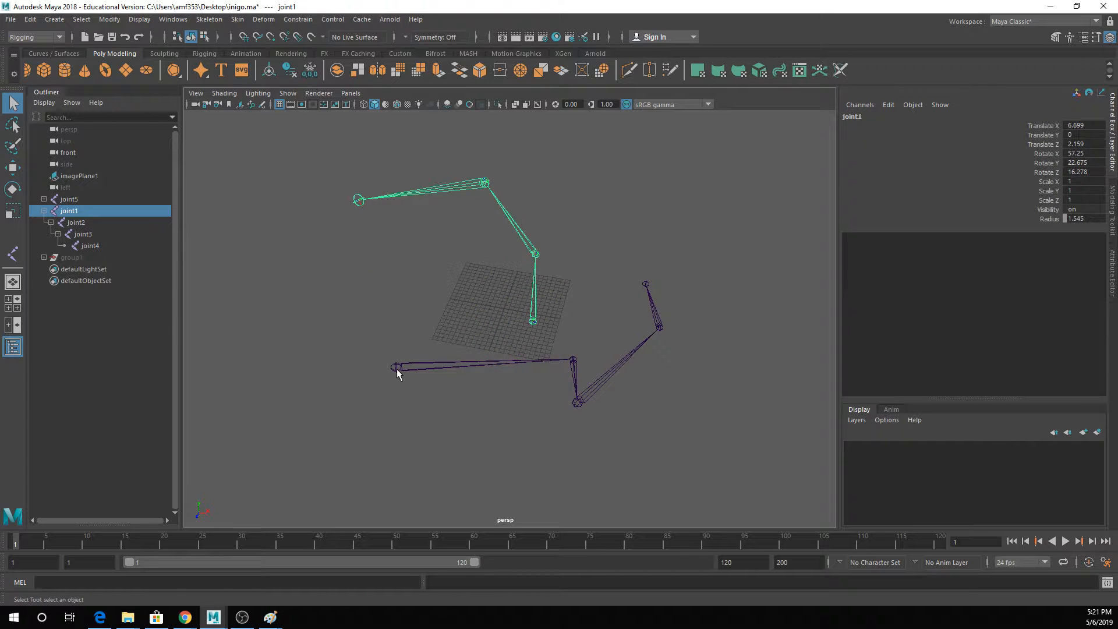
left_click(396, 369)
key("e")
left_click_drag(423, 342, 556, 351)
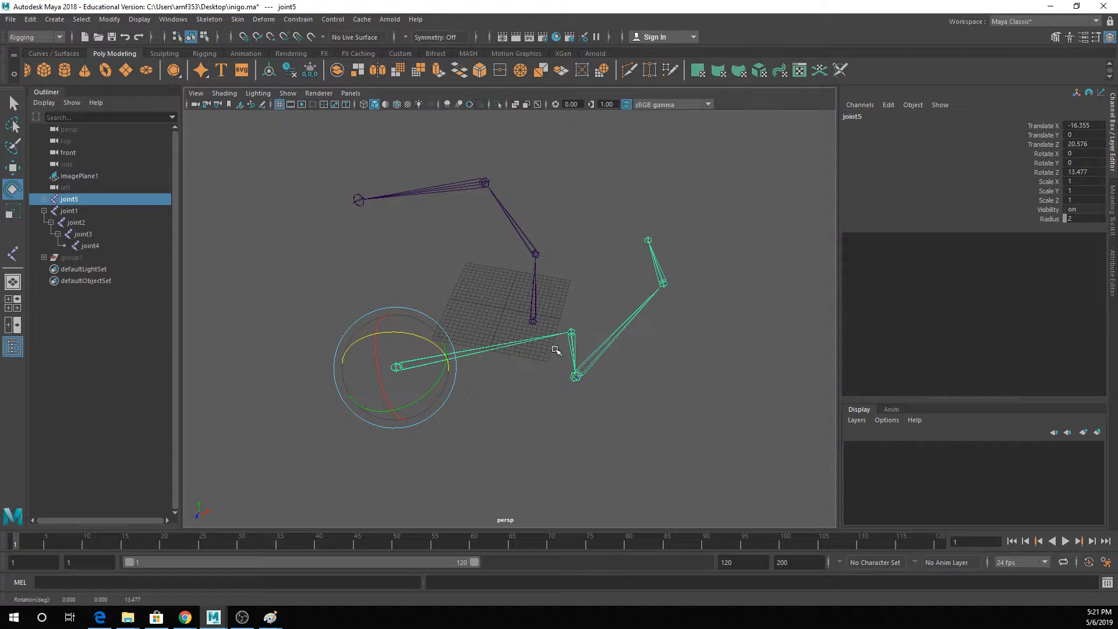
- Undo the trial rotations of both joint chains
key("ctrl+z")
key("ctrl+z")
key("ctrl+z")
key("ctrl+z")
key("ctrl+z")
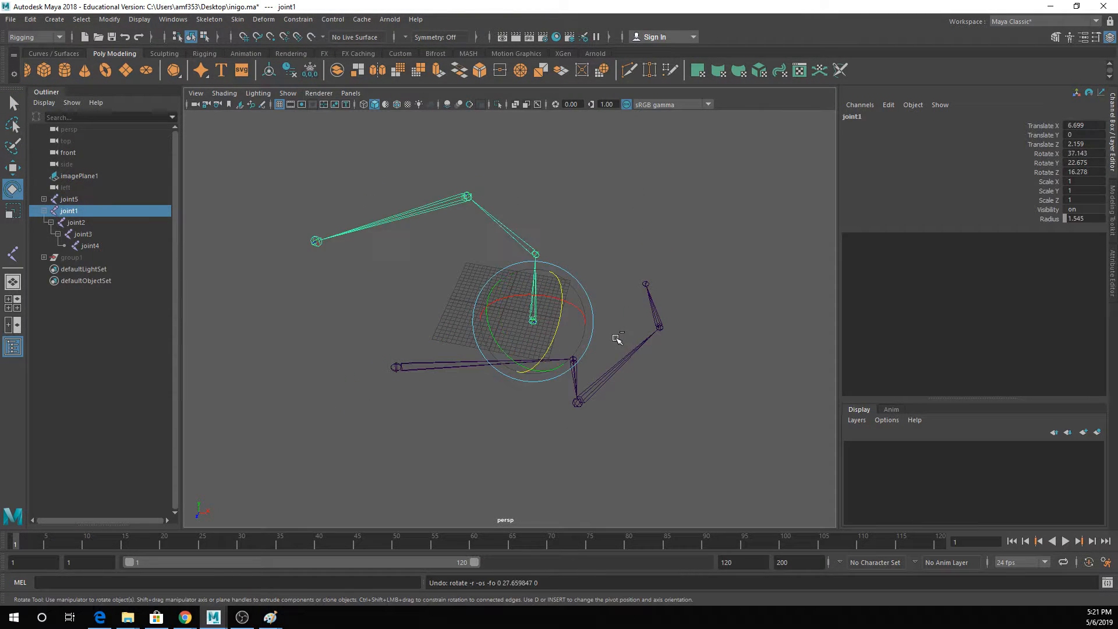
key("ctrl+z")
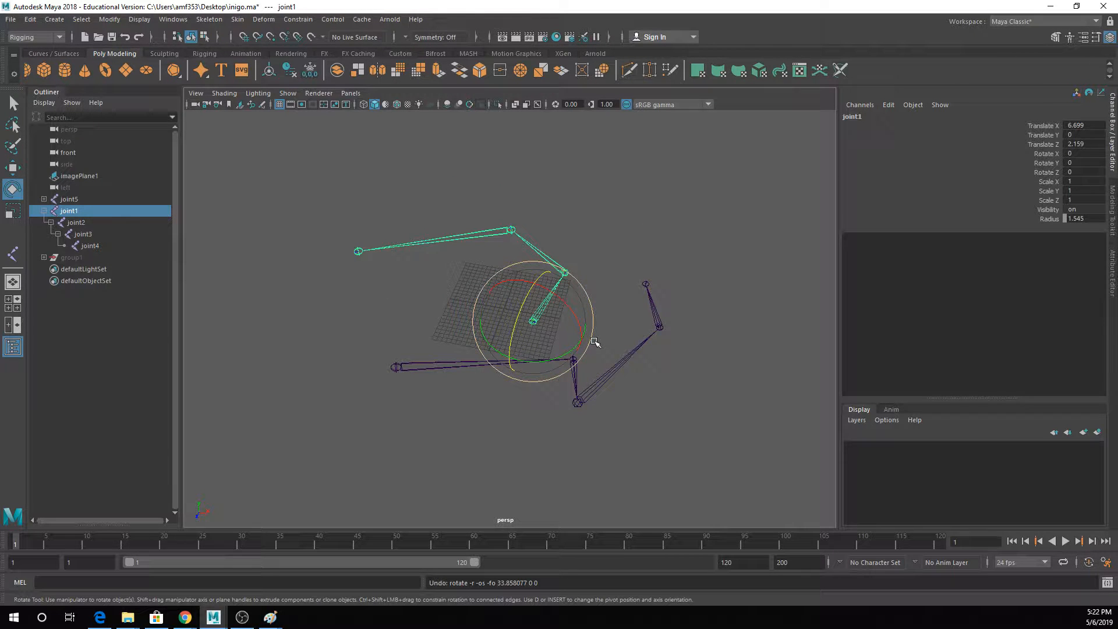
- Parent the joint5 chain under joint2, and examine joint2's branching hierarchy in the Outliner and the perspective view
left_click(68, 199)
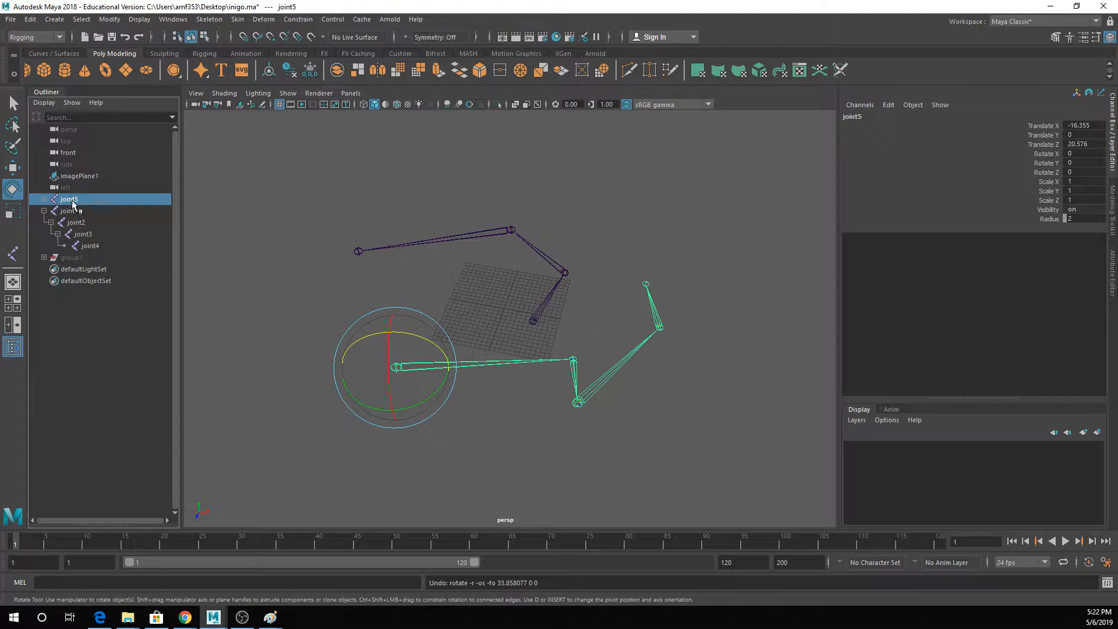
middle_click_drag(72, 201, 85, 225)
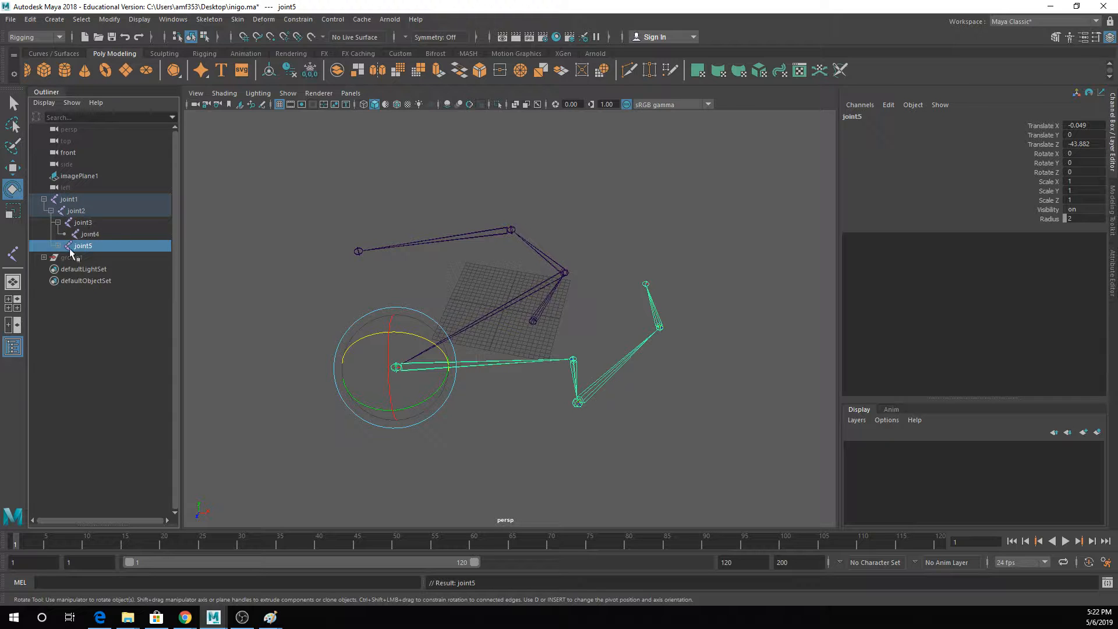
left_click(57, 246)
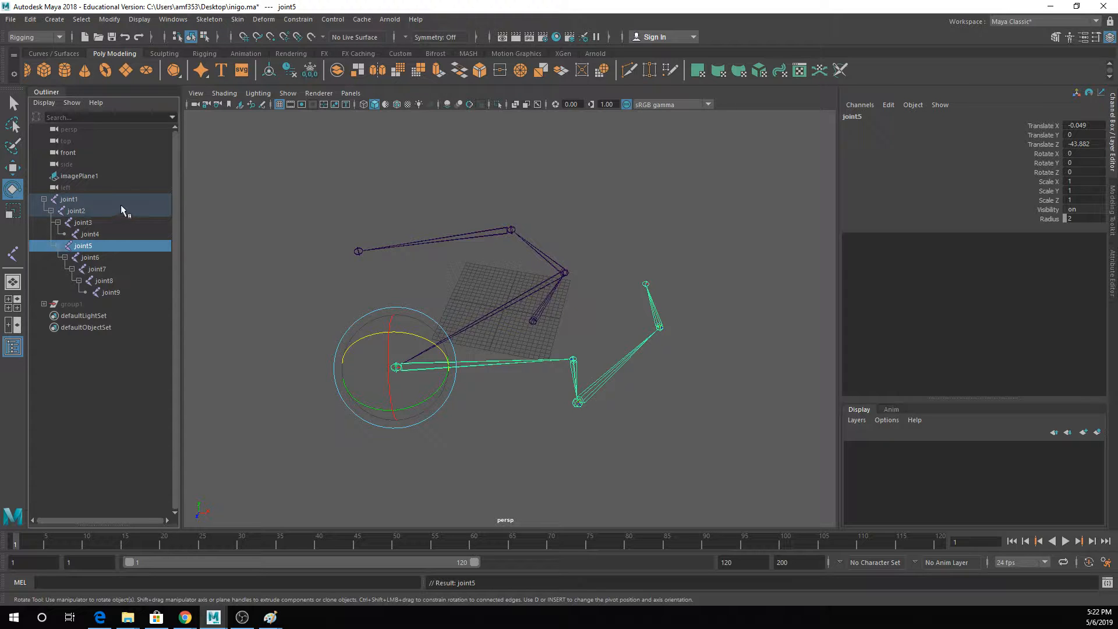
left_click(85, 208)
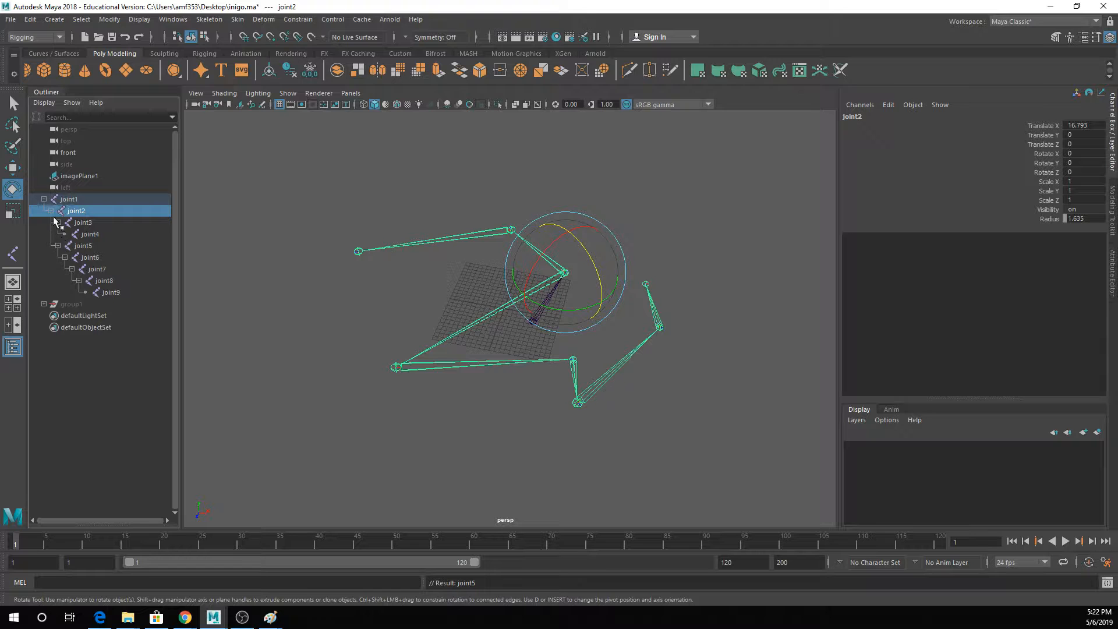
key("q")
scroll(532, 316, "up", 2)
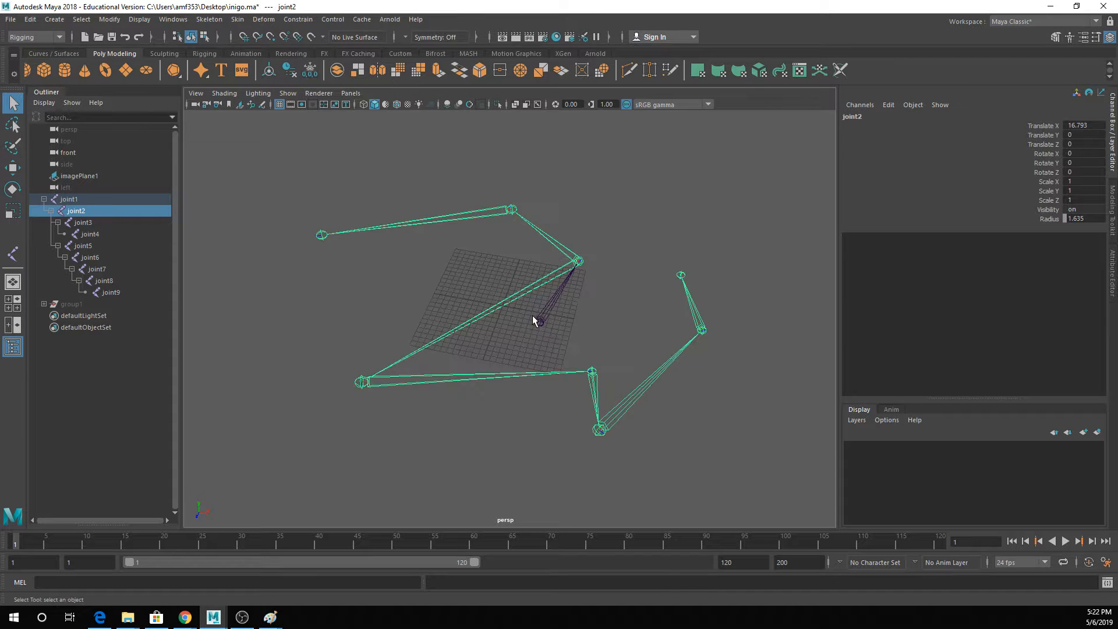
- Select joint1, joint2, joint3 and joint5 in turn to examine which child joints each one carries
left_click(539, 320)
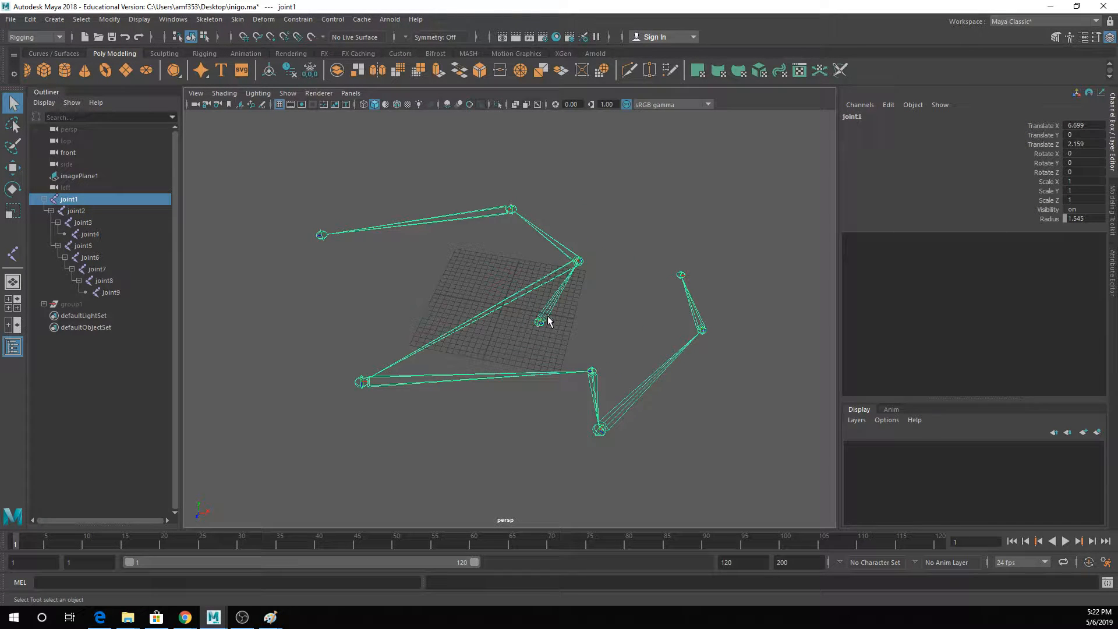
left_click(581, 263)
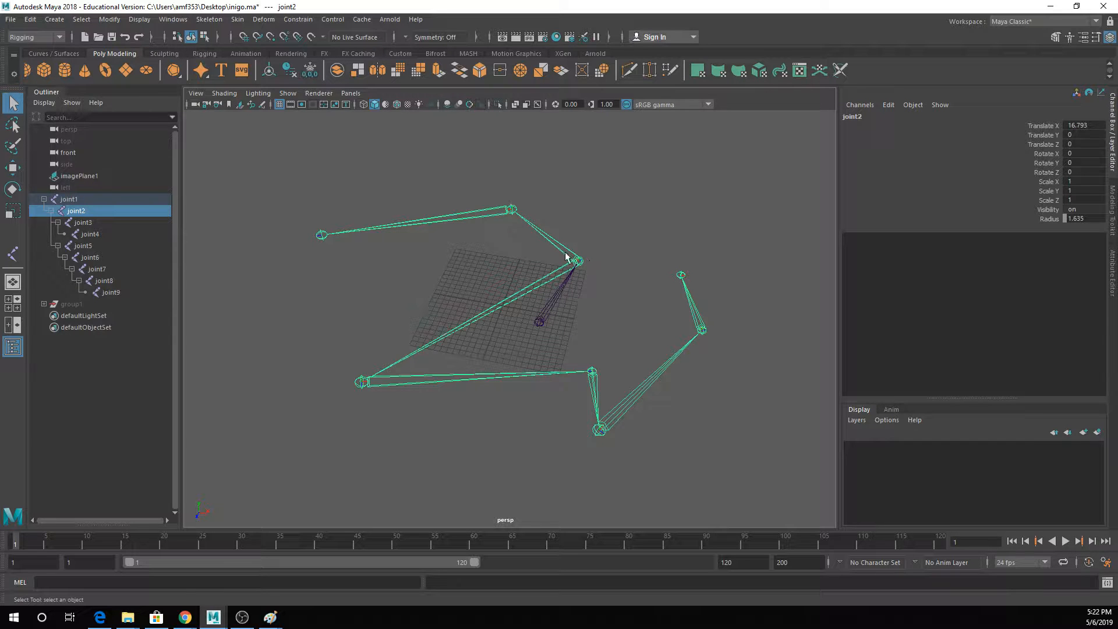
left_click(511, 213)
left_click(377, 384)
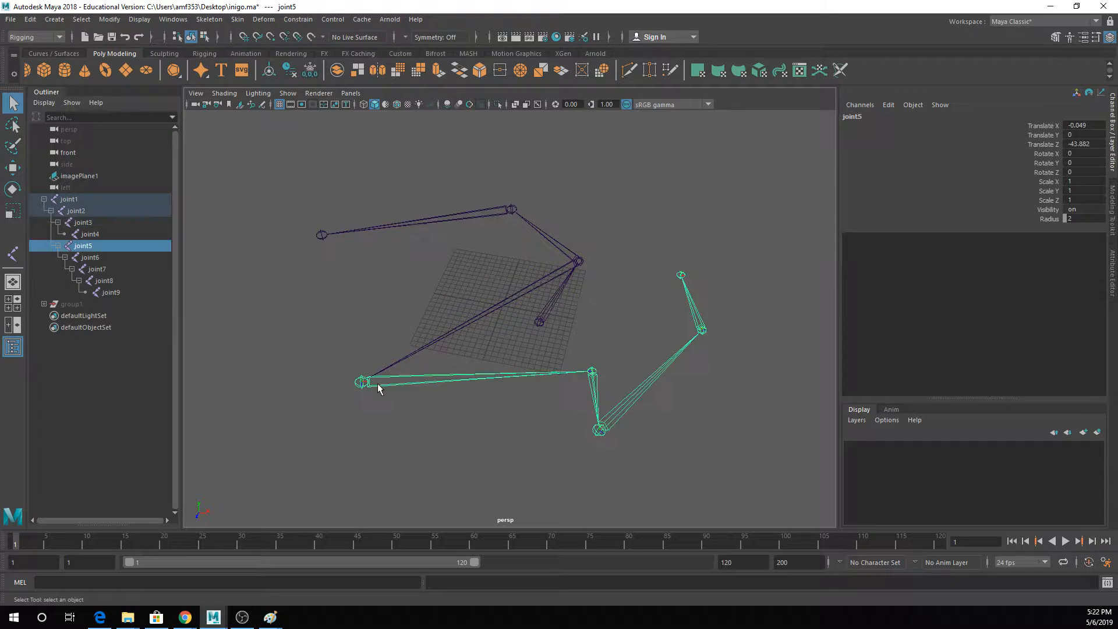
left_click(564, 263)
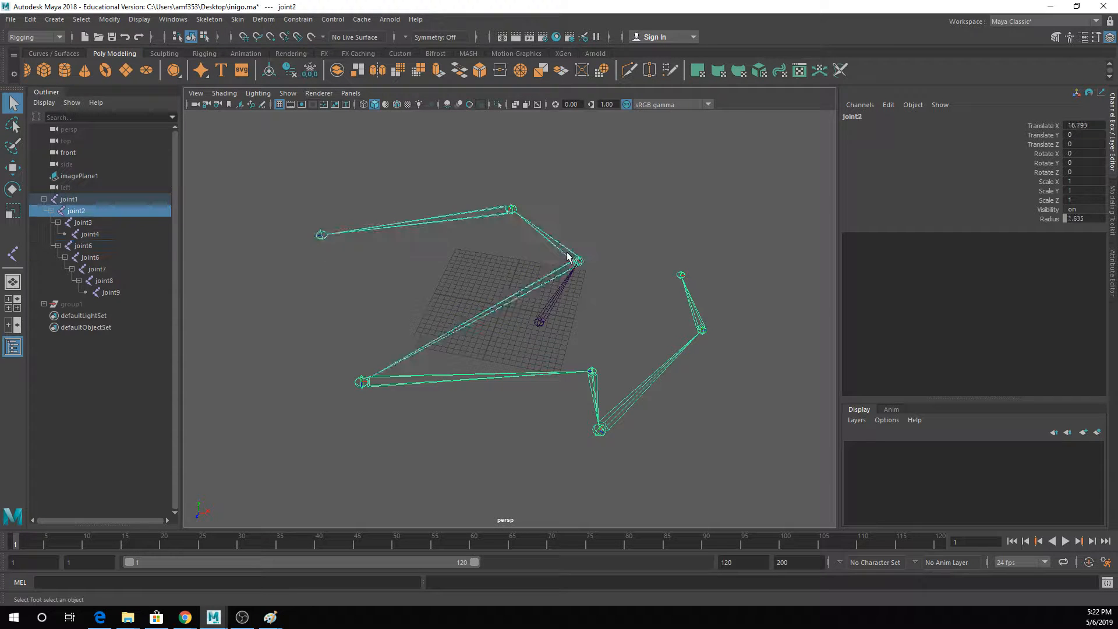
- Try rotating joint2, and joint1 about -3° in X, 2° in Y and 32° in Z, undoing each trial rotation
key("e")
mouse_move(591, 250)
left_mouse_down()
mouse_move(613, 240)
mouse_move(604, 268)
mouse_move(624, 250)
mouse_move(639, 260)
mouse_move(601, 266)
left_mouse_up()
key("ctrl+z")
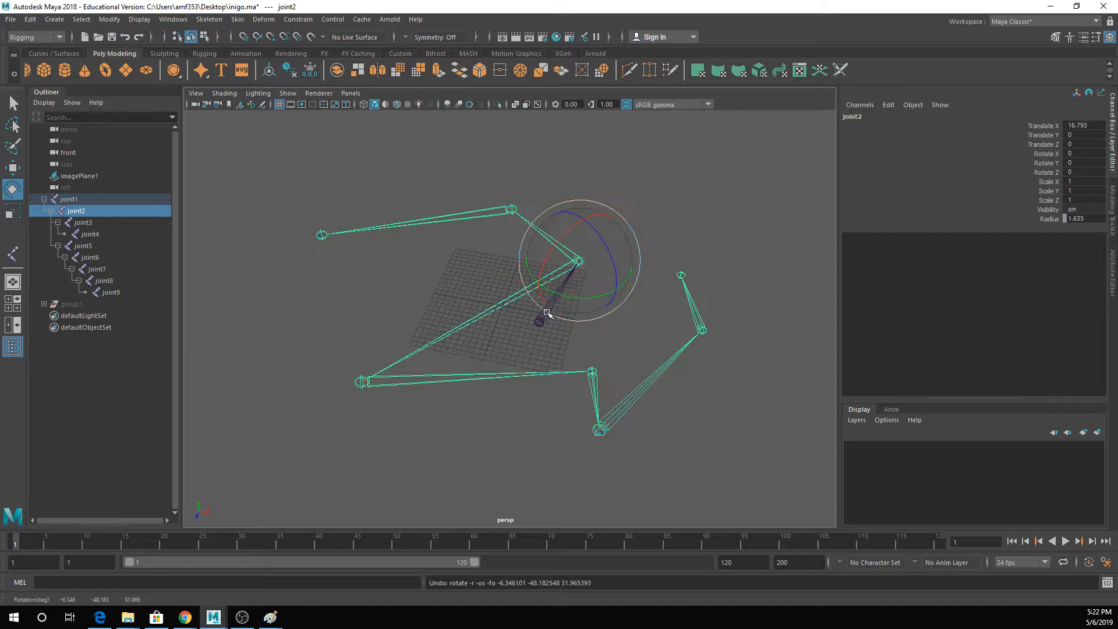
left_click(543, 320)
left_click_drag(561, 298, 520, 336)
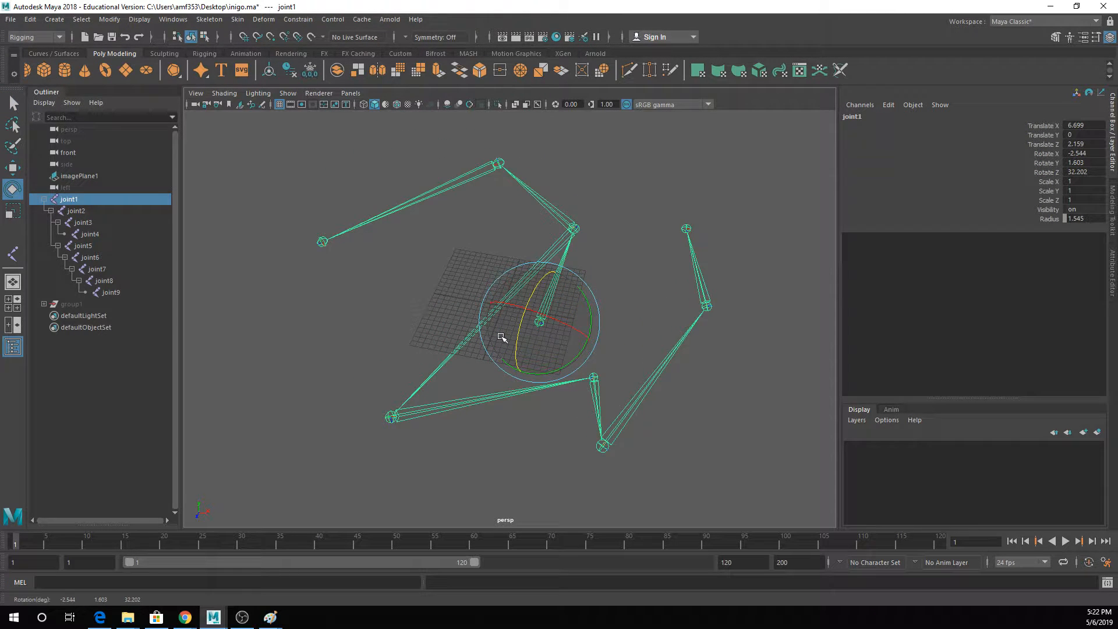
key("ctrl+z")
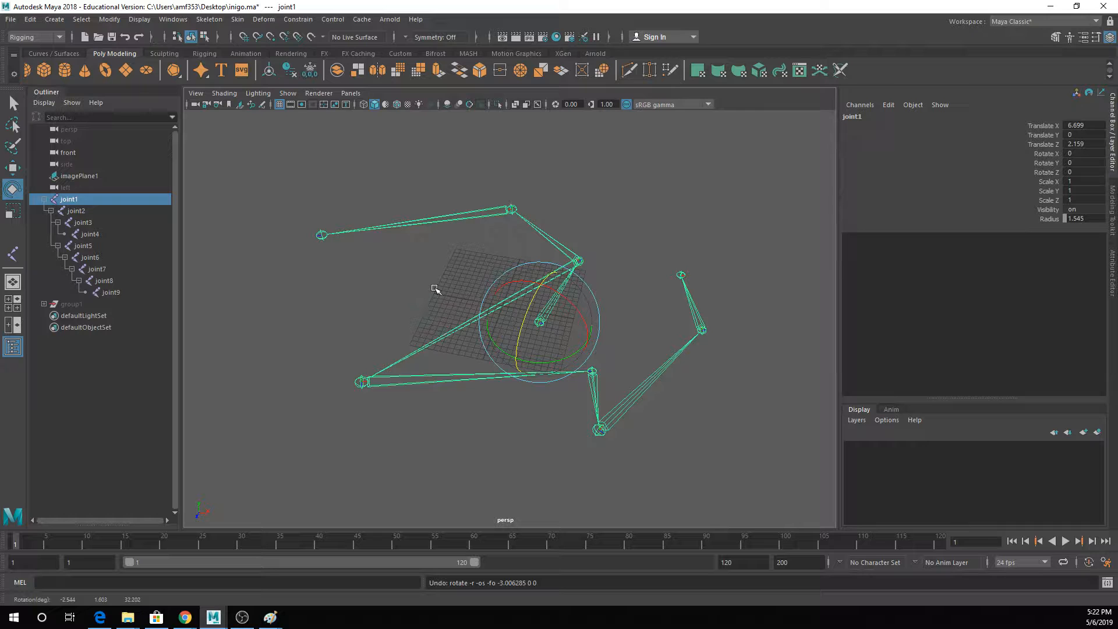
key("q")
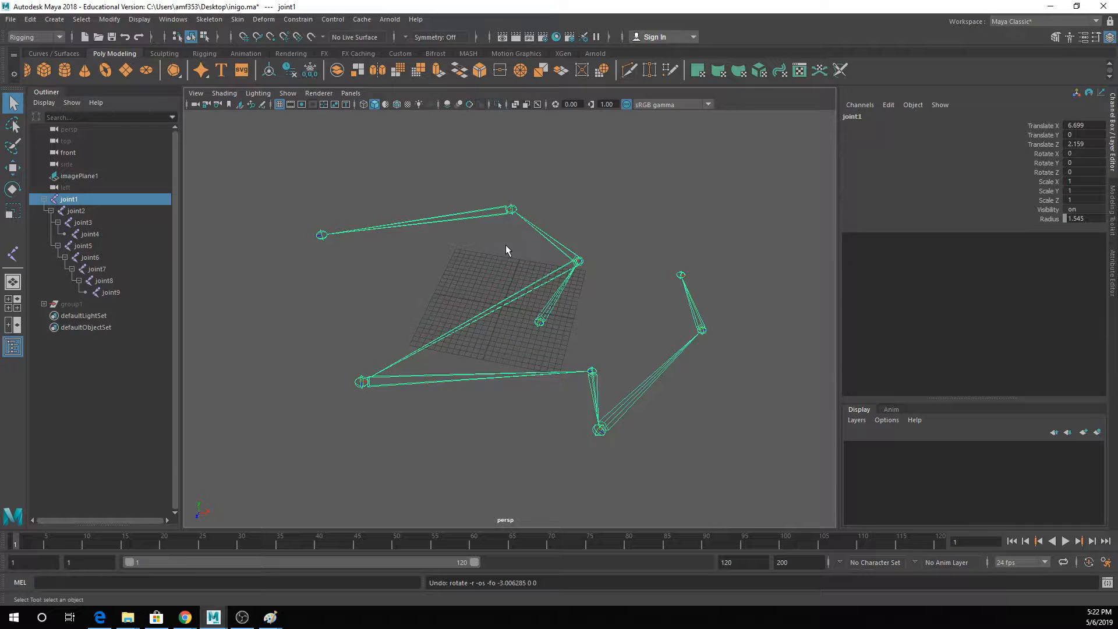
- Examine both branches of joint2 by selecting joint3 and the joints from joint5 down to the chain's end, finishing on joint2
left_click_drag(509, 247, 568, 249, "alt")
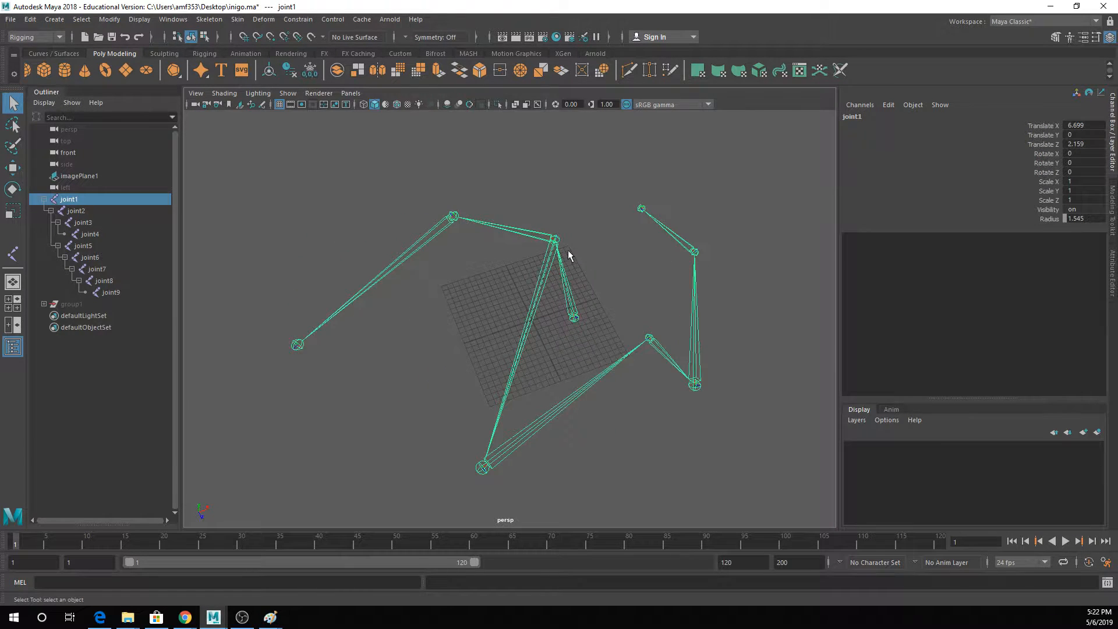
left_click(553, 237)
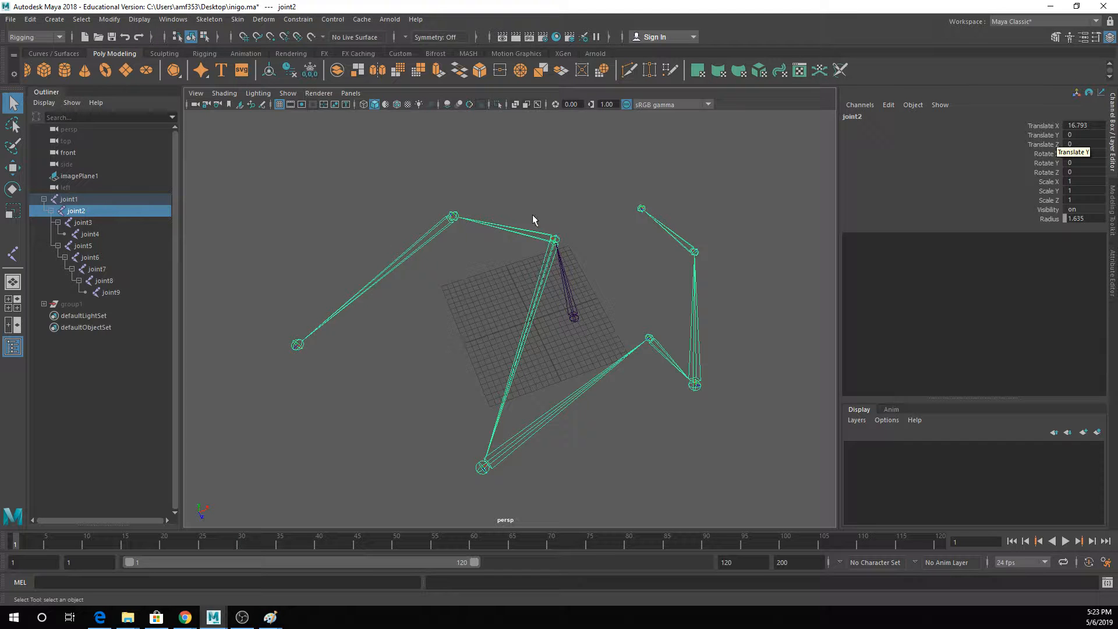
left_click(454, 218)
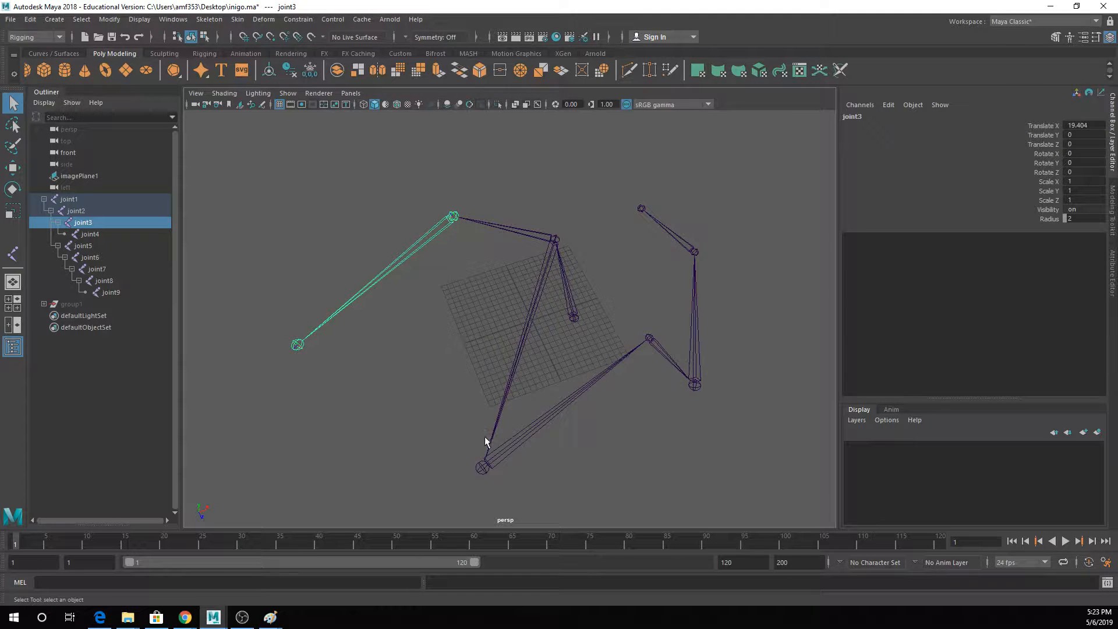
left_click(485, 466)
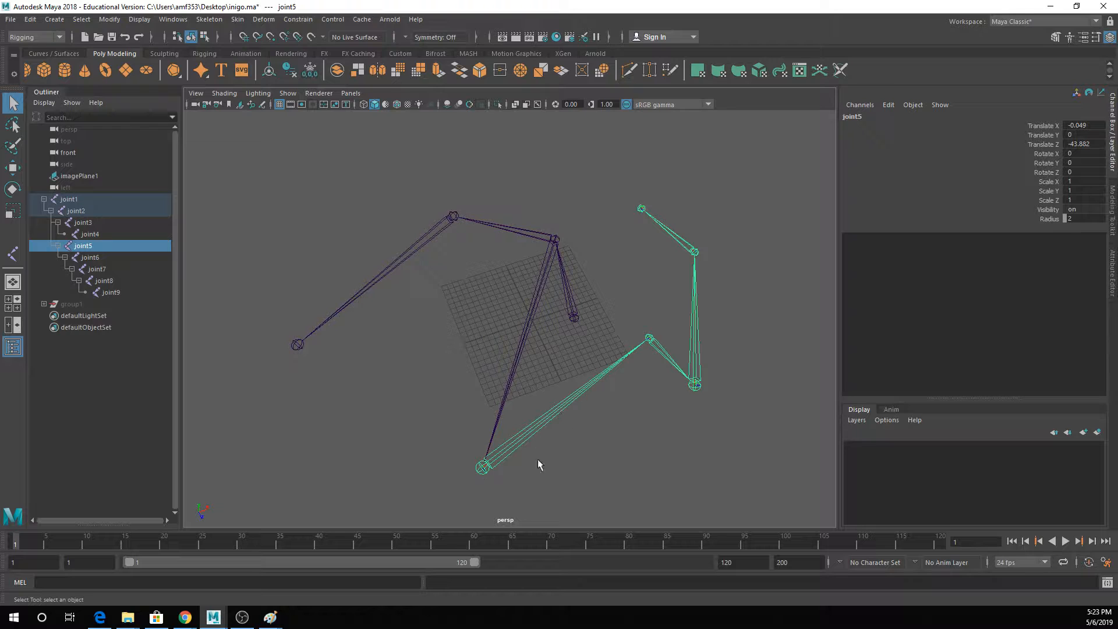
left_click(651, 339)
left_click(699, 387)
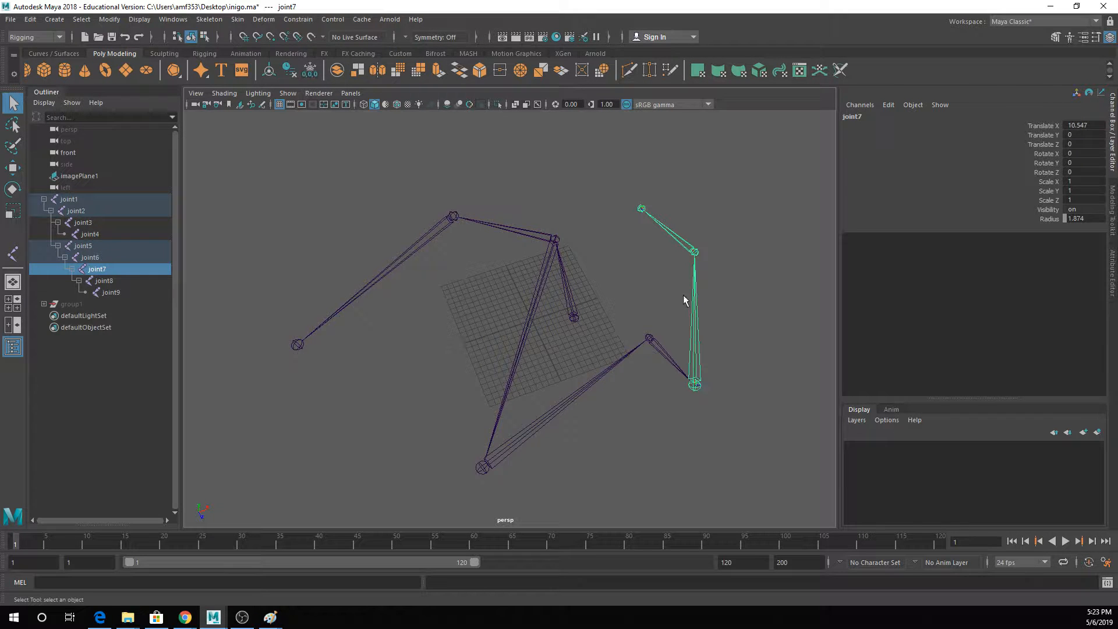
left_click(697, 254)
left_click(695, 253)
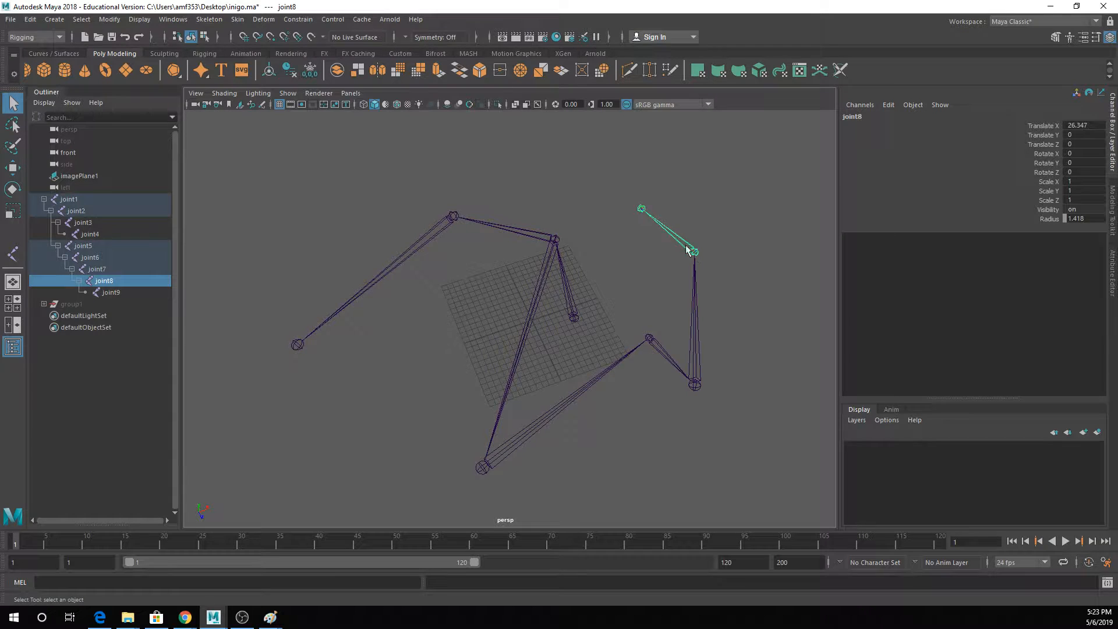
left_click(642, 208)
left_click(556, 239)
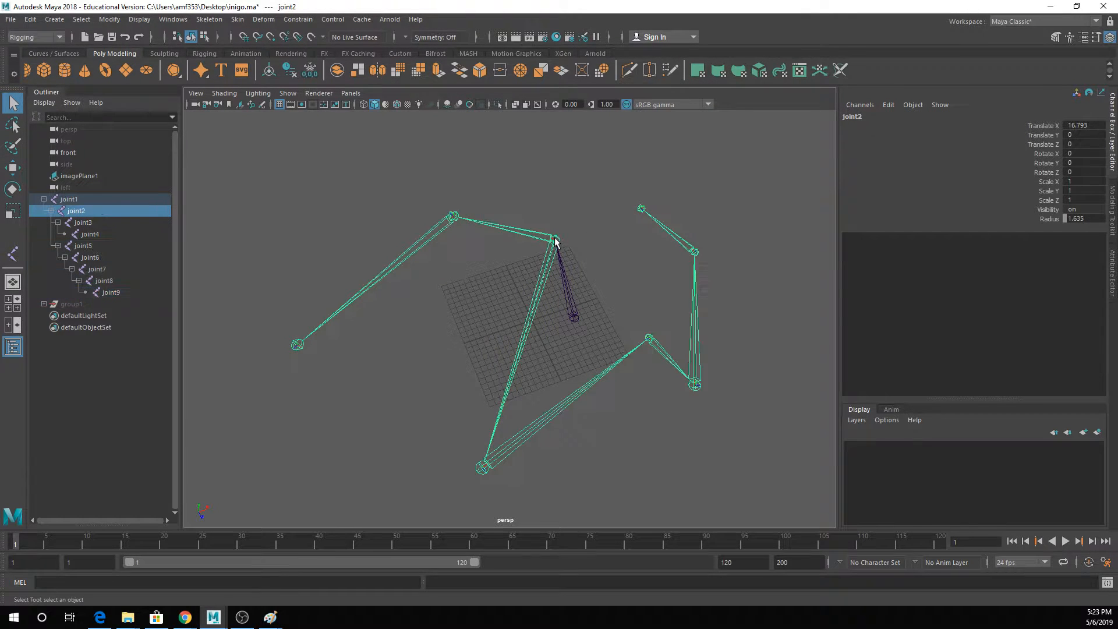
- Move joint3 closer to joint2, to about 10.5 in Translate X and 3 in Translate Z
left_click(453, 217)
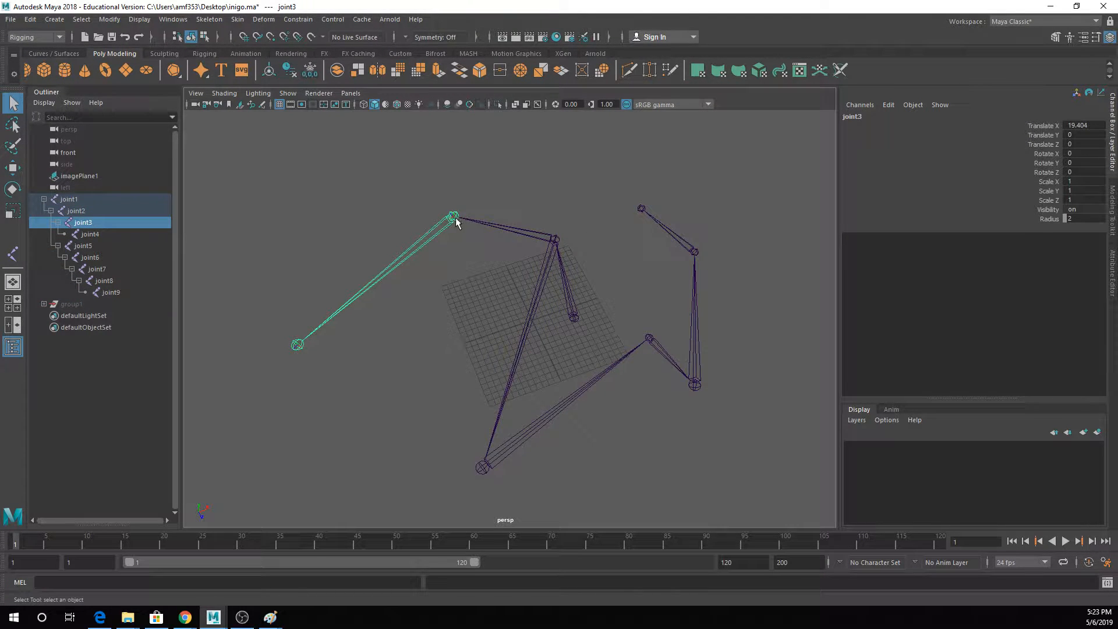
key("w")
left_click_drag(464, 239, 516, 238)
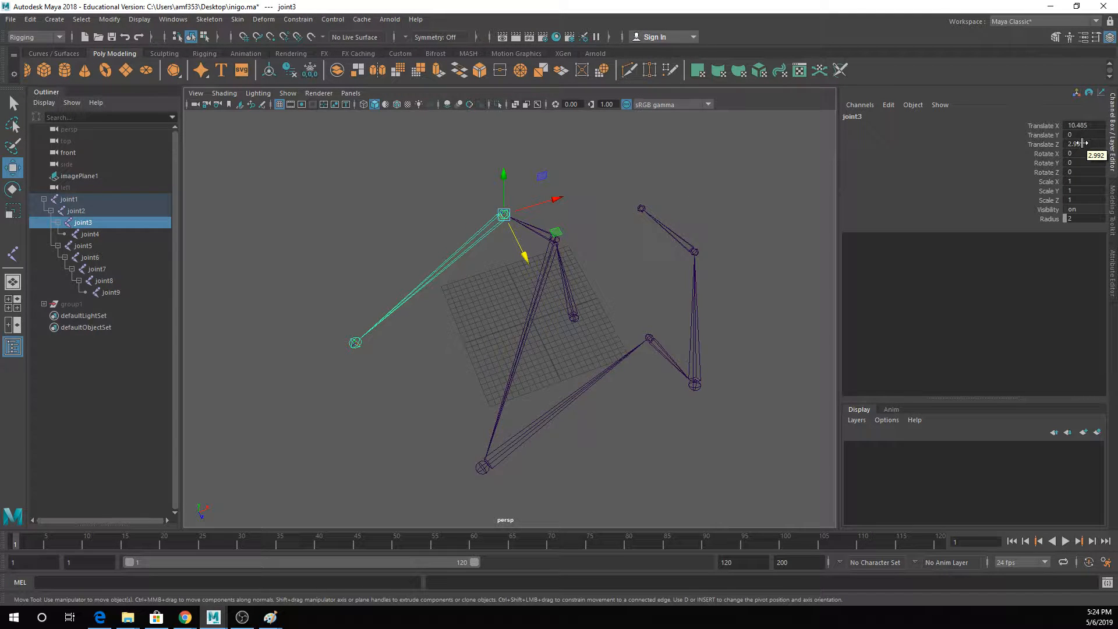
left_click(1048, 153)
right_click(984, 154)
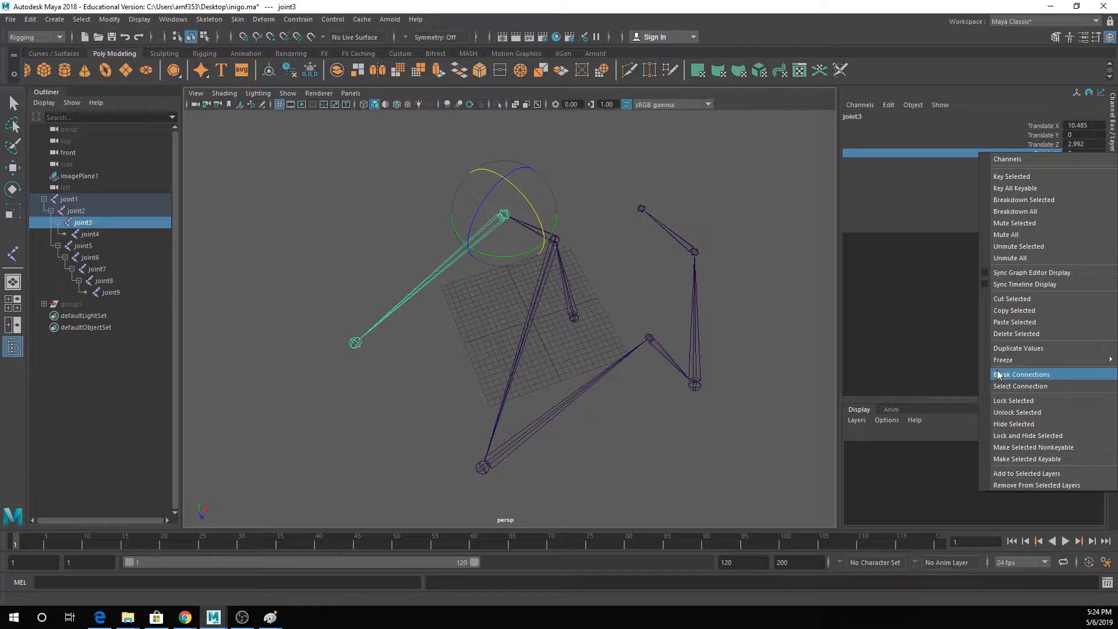
mouse_move(1014, 360)
left_click(949, 361)
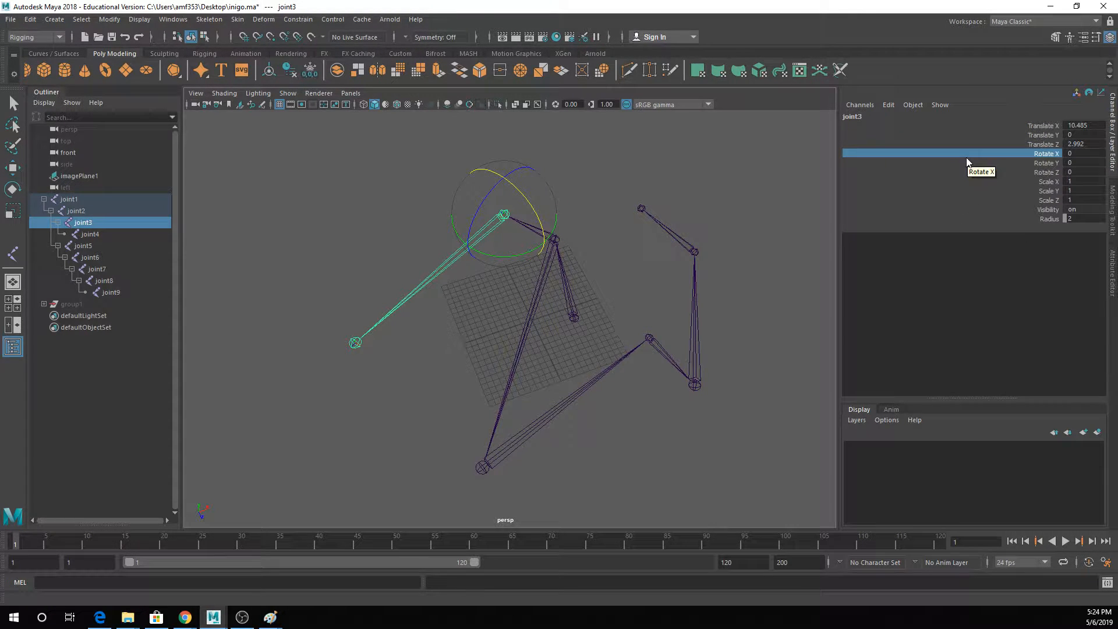
- Set joint3's Translate X and Translate Z to 0 to snap it onto its parent joint2
left_click(1076, 146)
double_click(1079, 124)
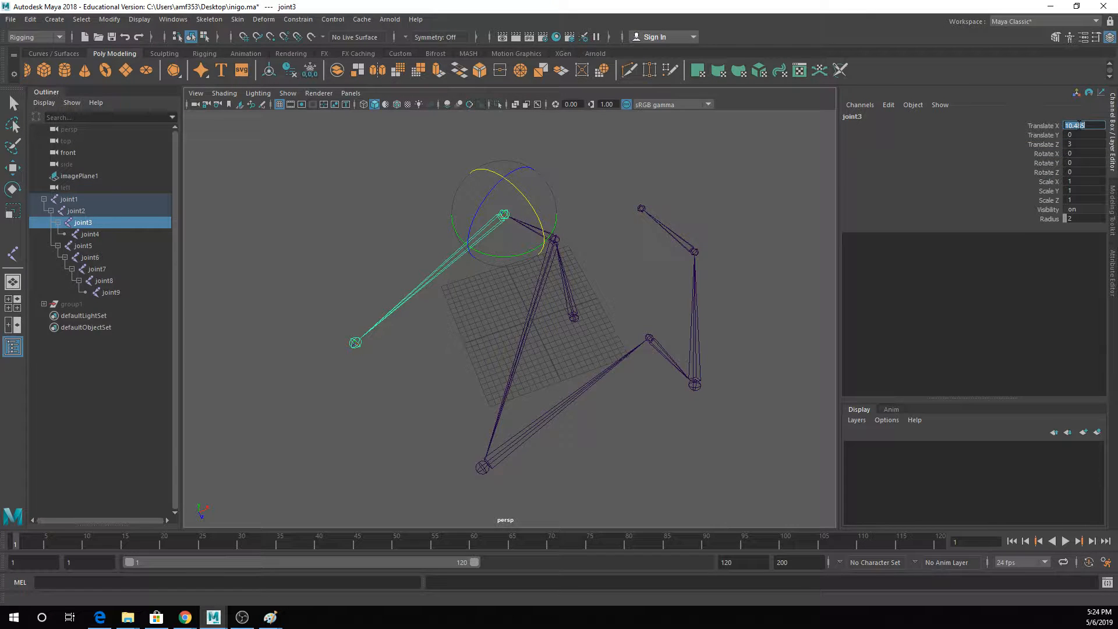
type("0")
left_click(1077, 143)
type("0")
key("Return")
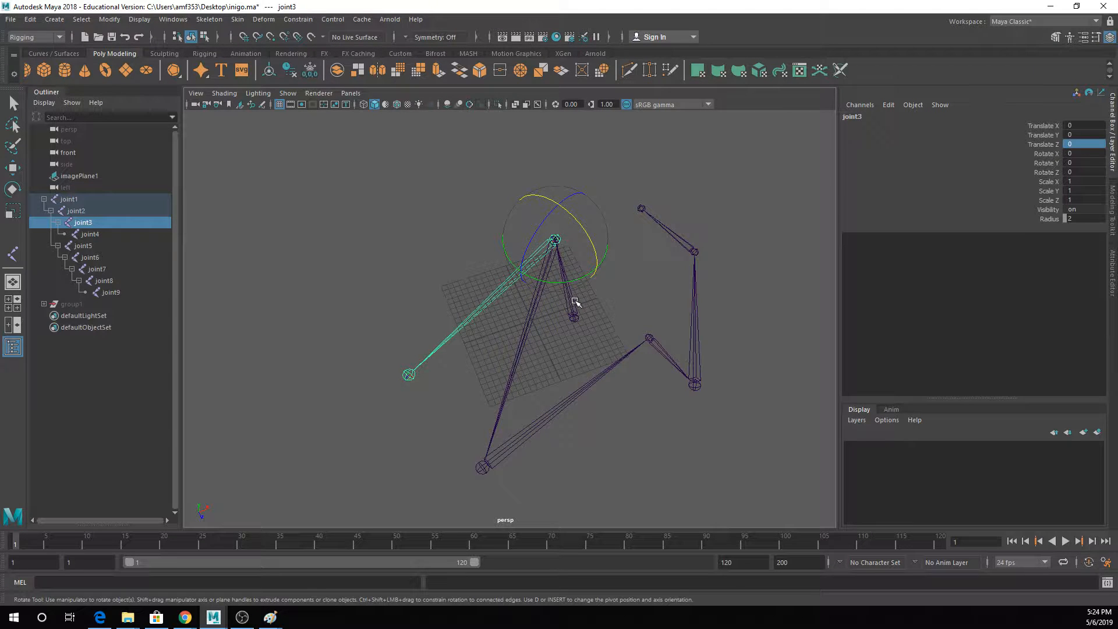
- Move joint3 back away from joint2, to about 8.6 in Translate X and -1.3 in Translate Z
key("w")
left_click(657, 182)
left_click(545, 239)
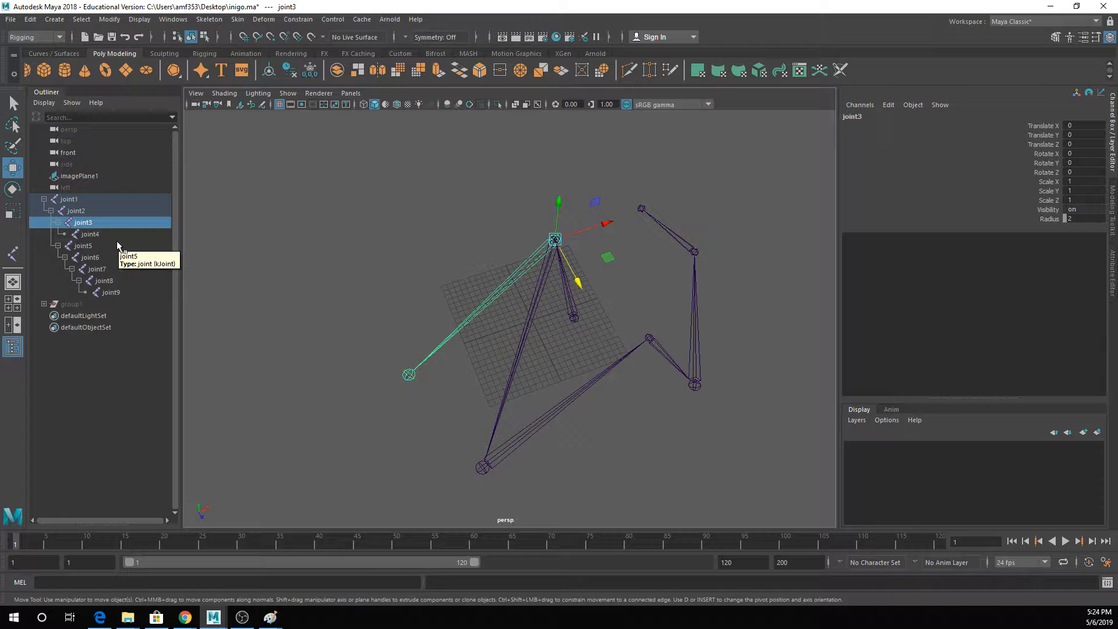
left_click_drag(570, 268, 484, 255)
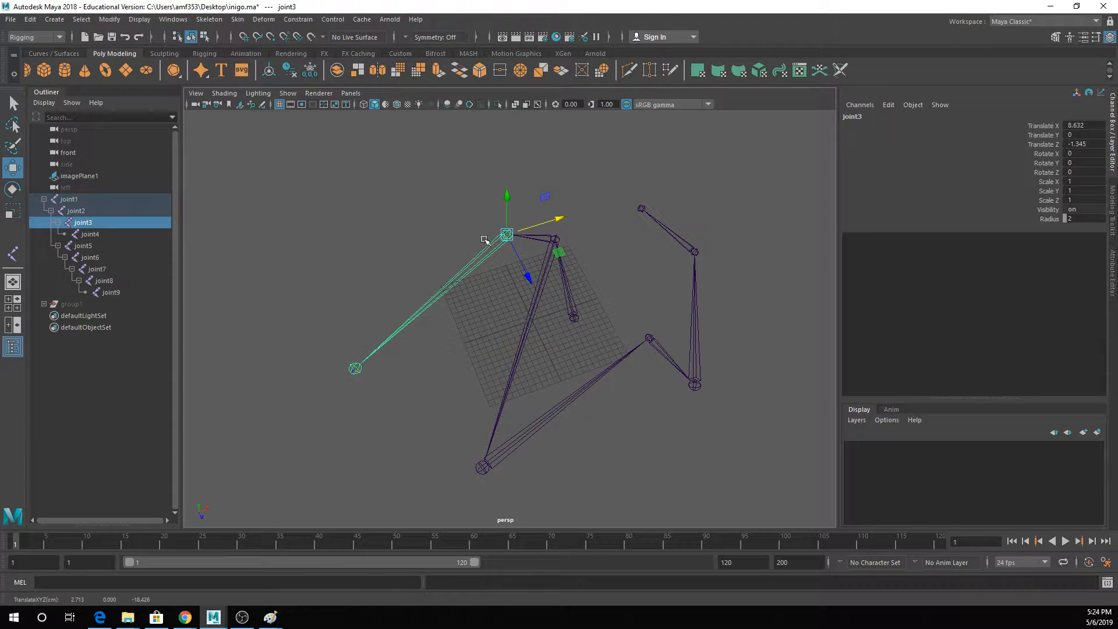
- Try rotating joint3 on its own and its parent joint2 about 45° in Z
left_click(556, 238)
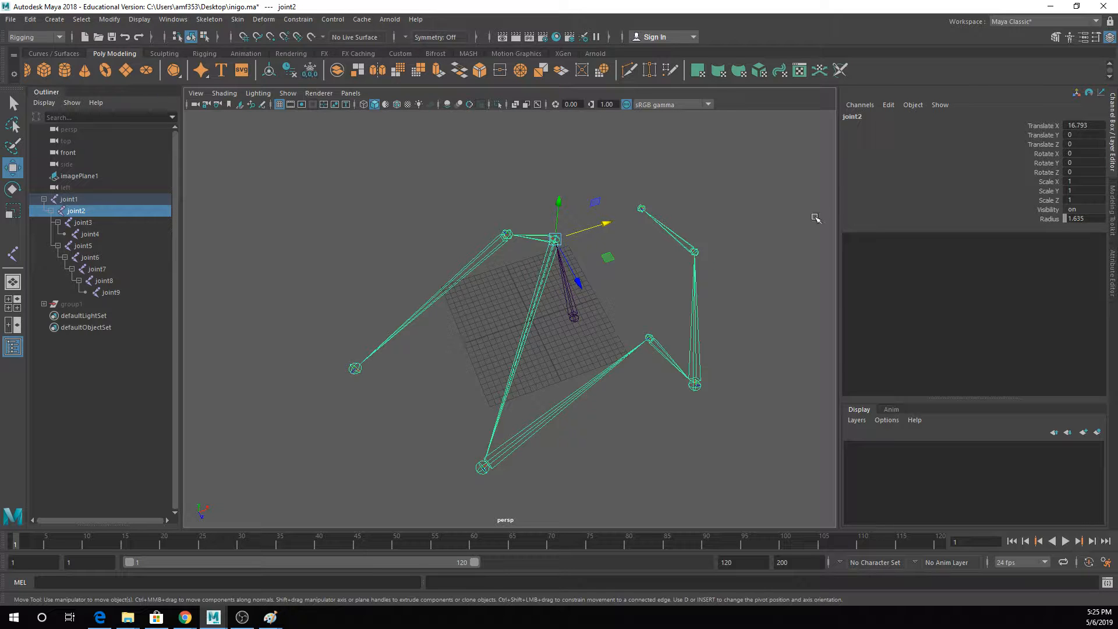
left_click(501, 239)
key("e")
left_click_drag(481, 233, 486, 314)
key("q")
left_click(531, 239)
key("e")
key("q")
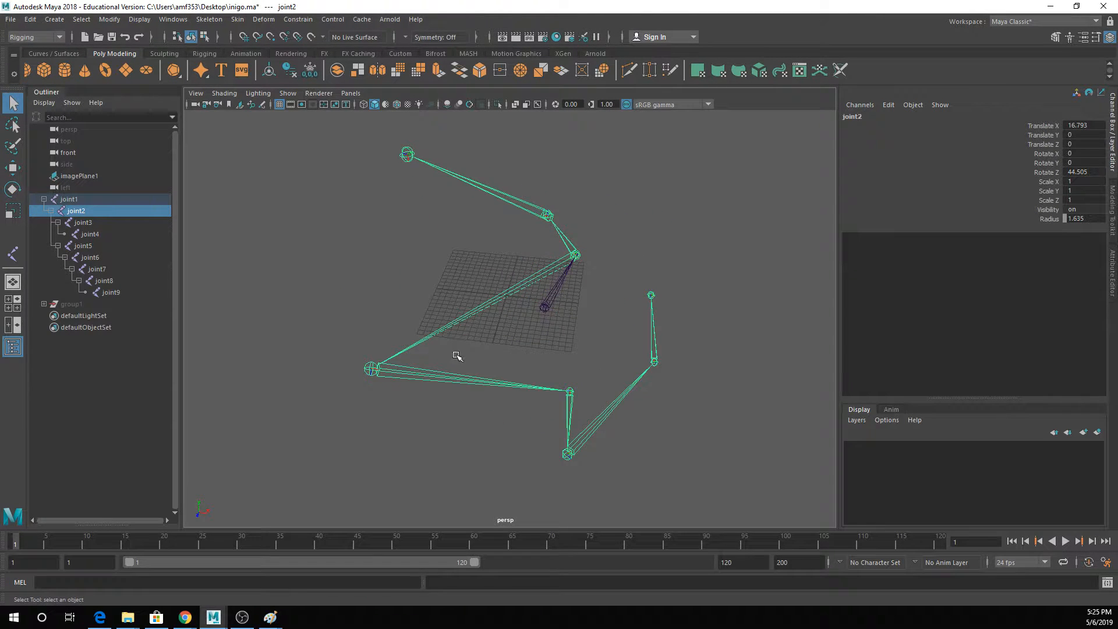
- Try rotating the long branch at joint5 and at joint7, turning joint7 about -43° in Y
left_click(372, 369)
key("e")
left_click_drag(411, 364, 652, 312)
left_click(663, 255)
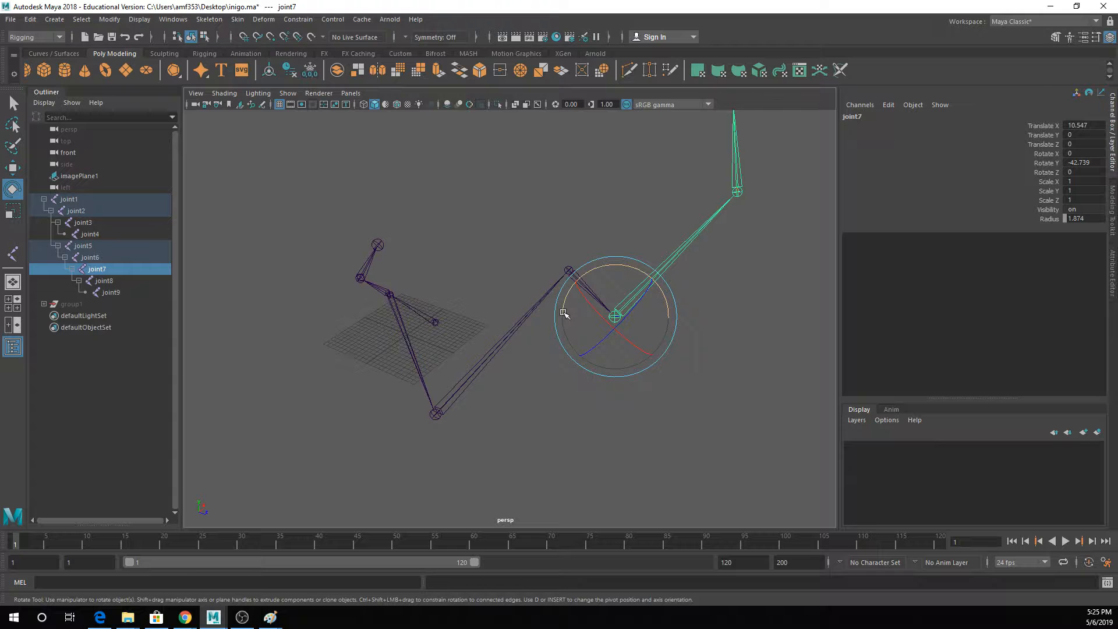
- Delete the entire practice joint hierarchy from joint1 down
left_click_drag(313, 179, 860, 547)
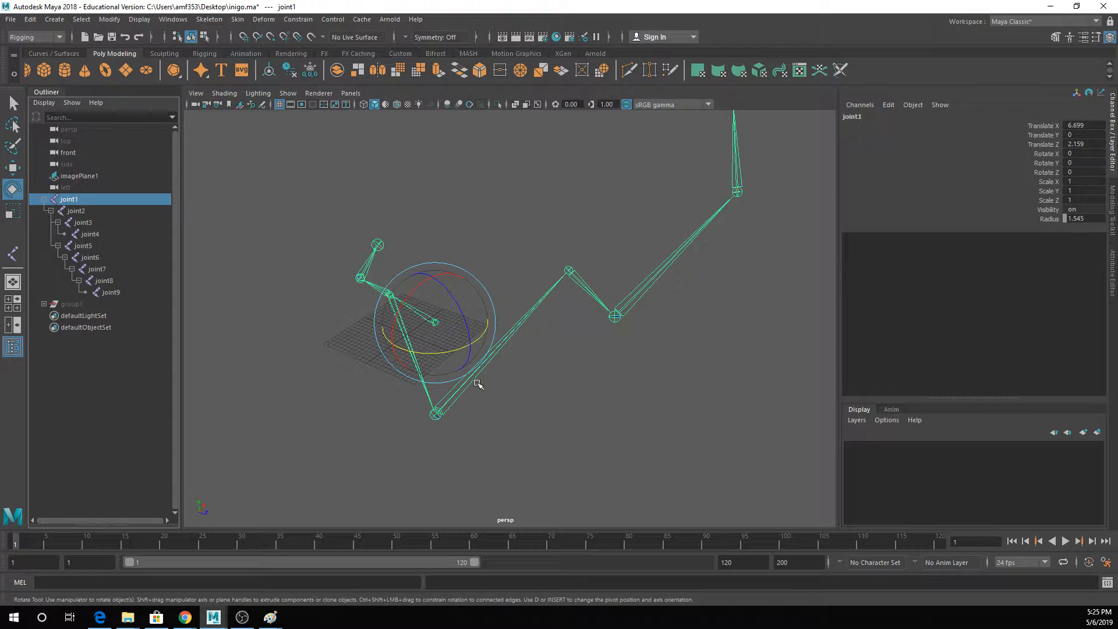
key("Delete")
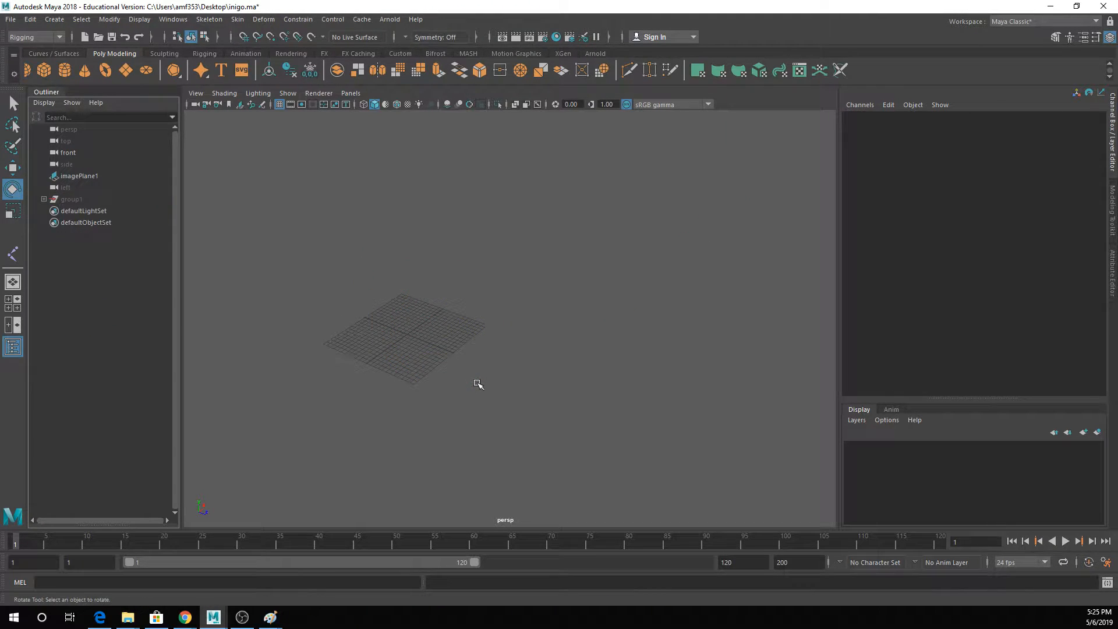
- Switch to the four-view layout and unhide the character model in group1
key("space")
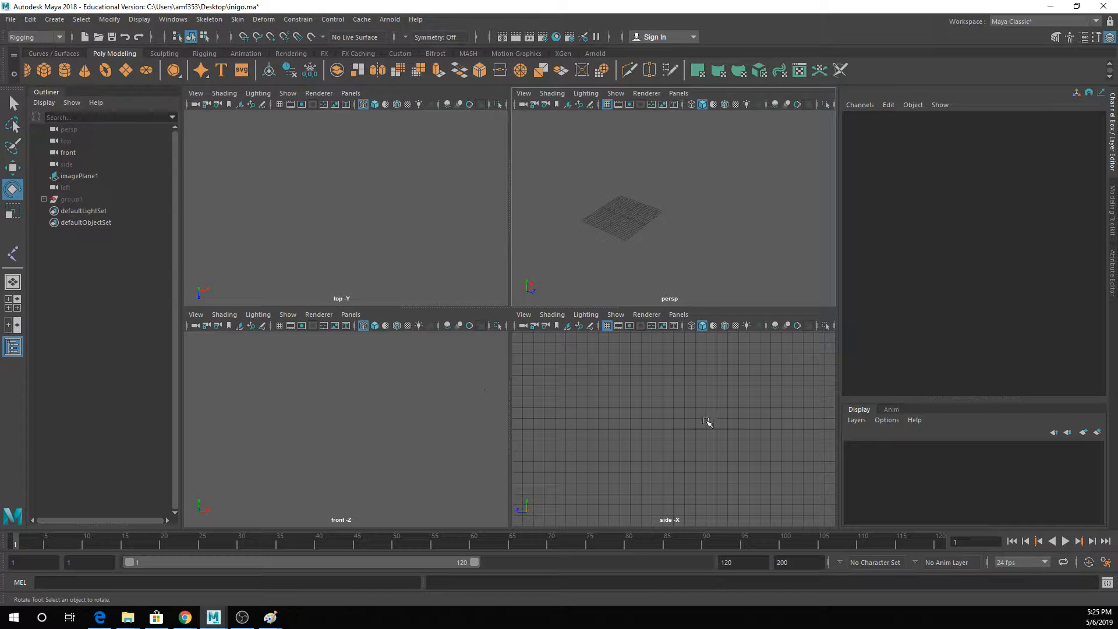
left_click(89, 198)
key("shift+h")
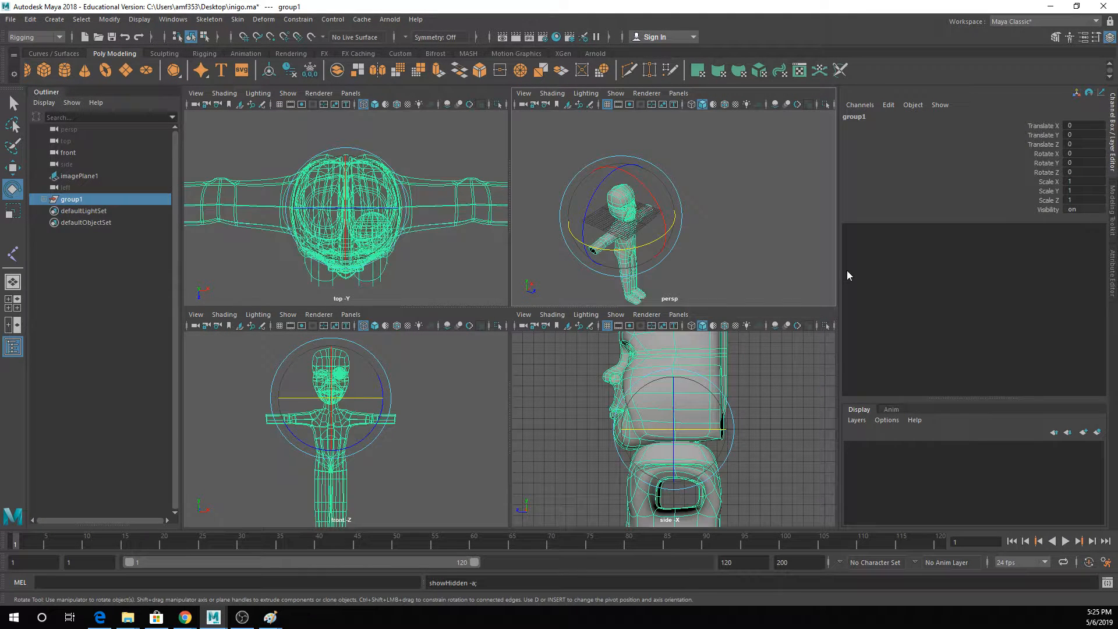
- Frame the character's torso in the maximized side view and display the model smoothed in wireframe
key("space")
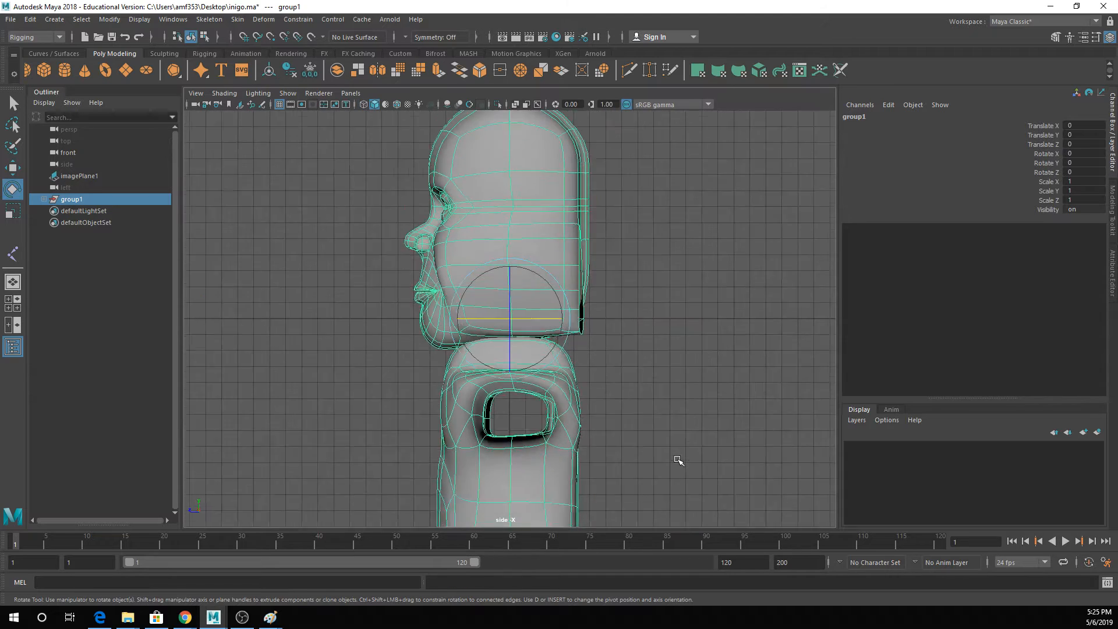
key("space")
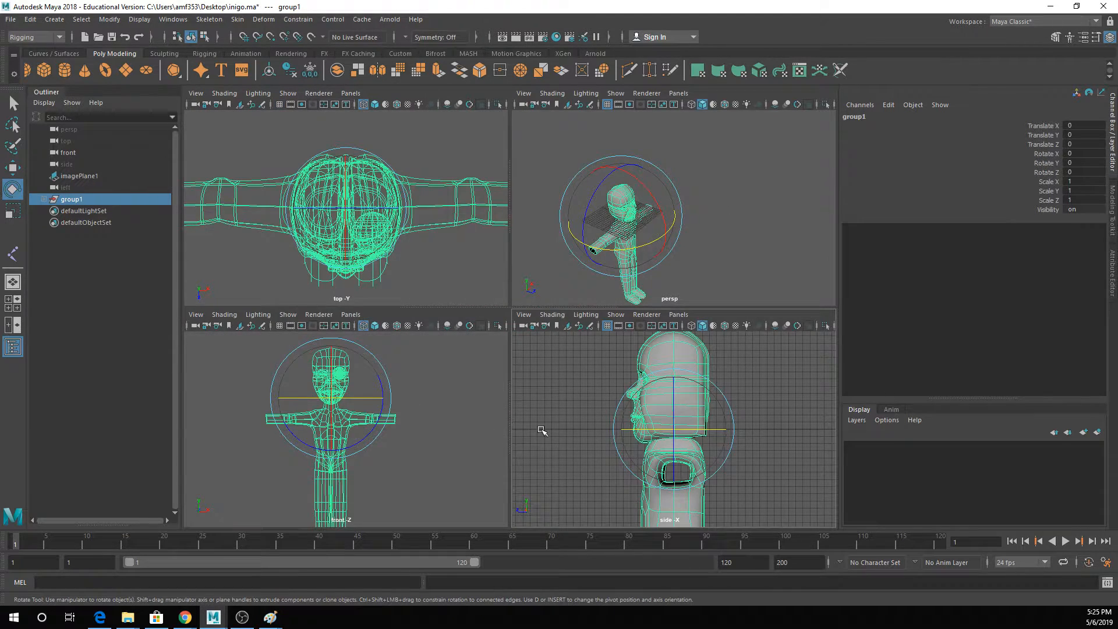
key("space")
scroll(542, 440, "down", 4)
middle_click_drag(526, 456, 527, 337, "alt")
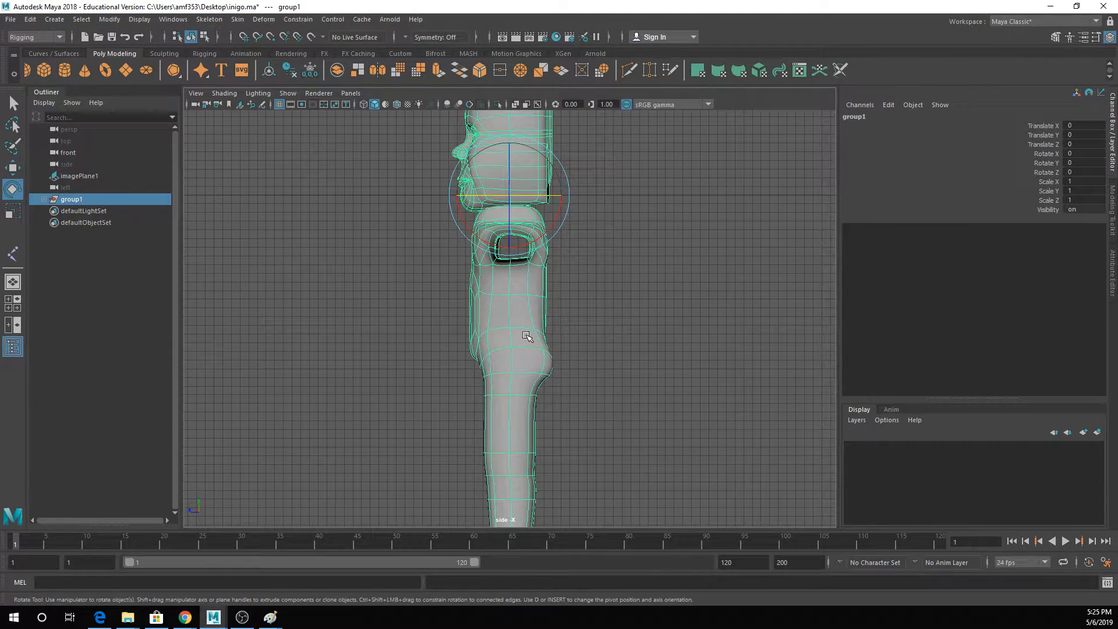
key("3")
key("4")
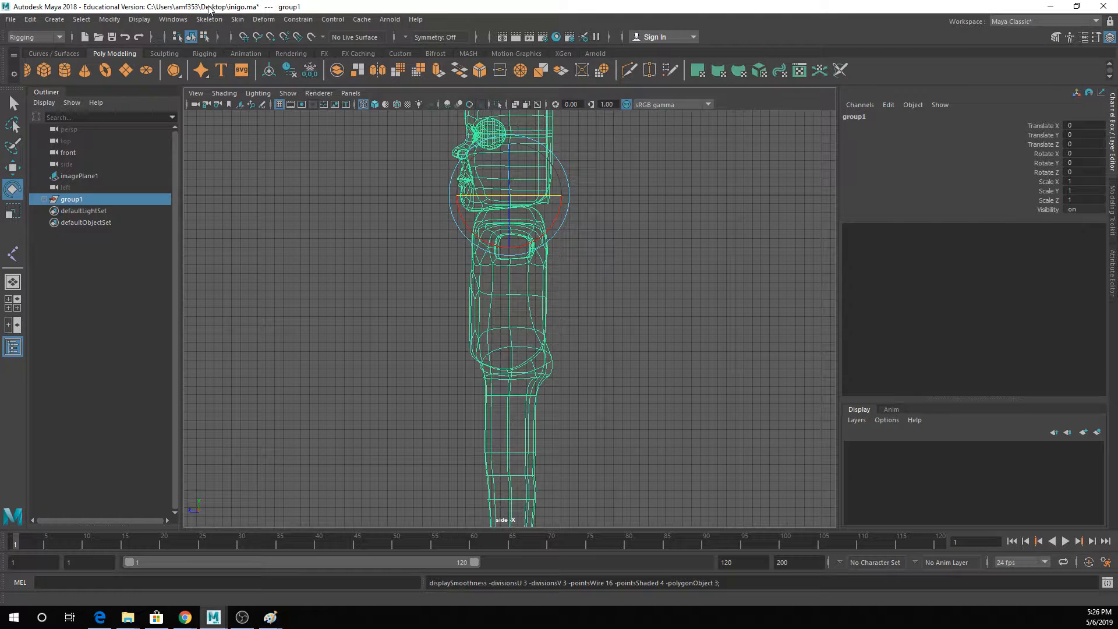
- Create a single joint inside the character's lower torso in the side view, at about Y -16.2 and Z 0.8
left_click(219, 21)
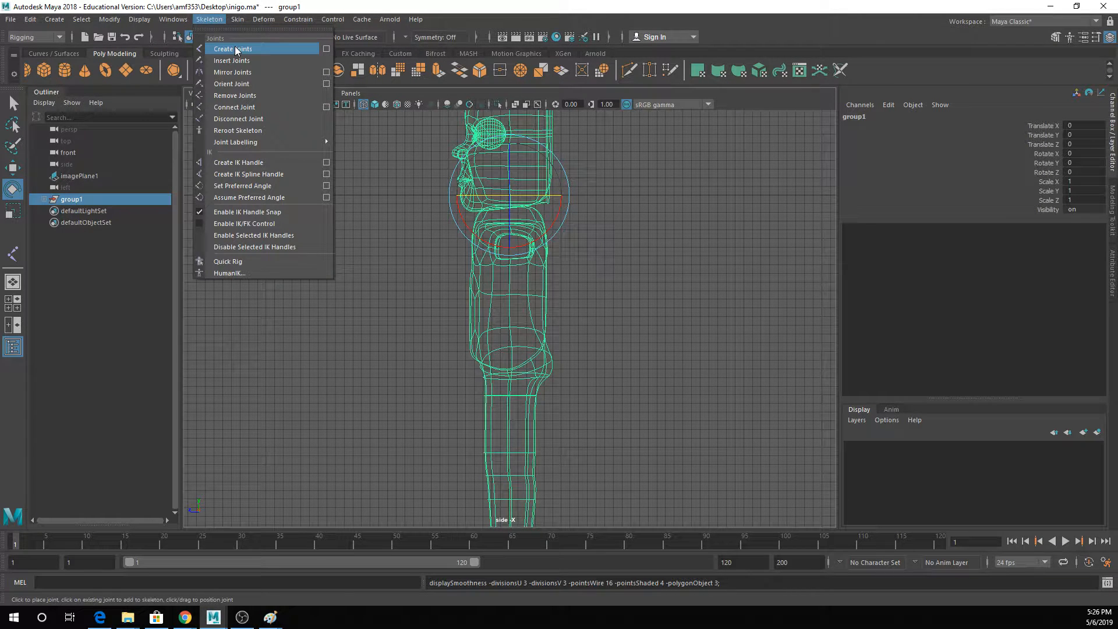
left_click(235, 48)
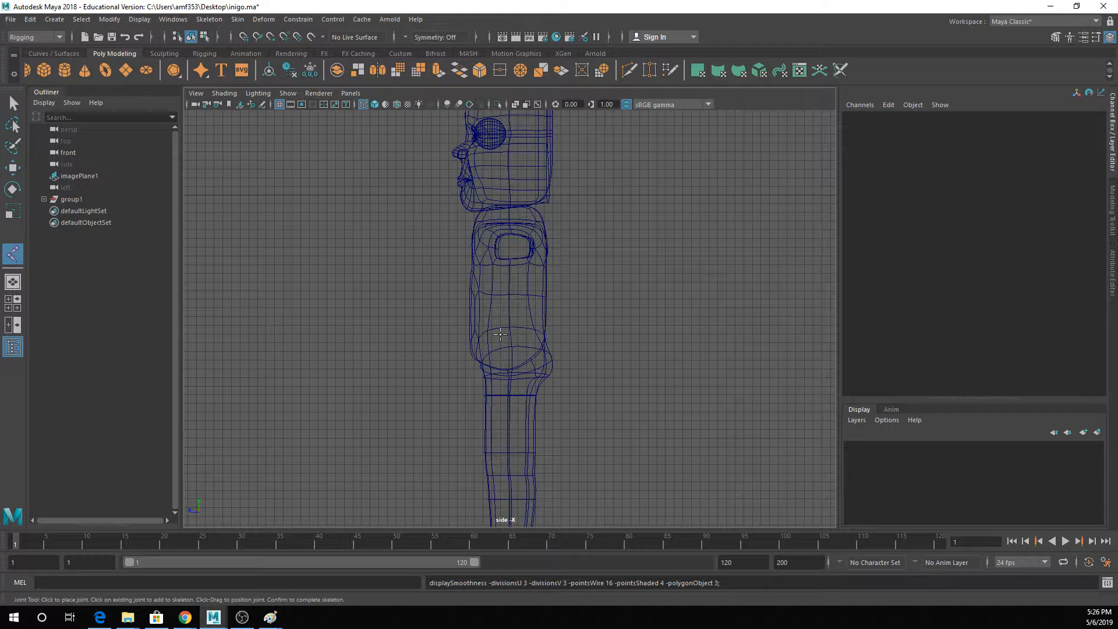
left_click(502, 336)
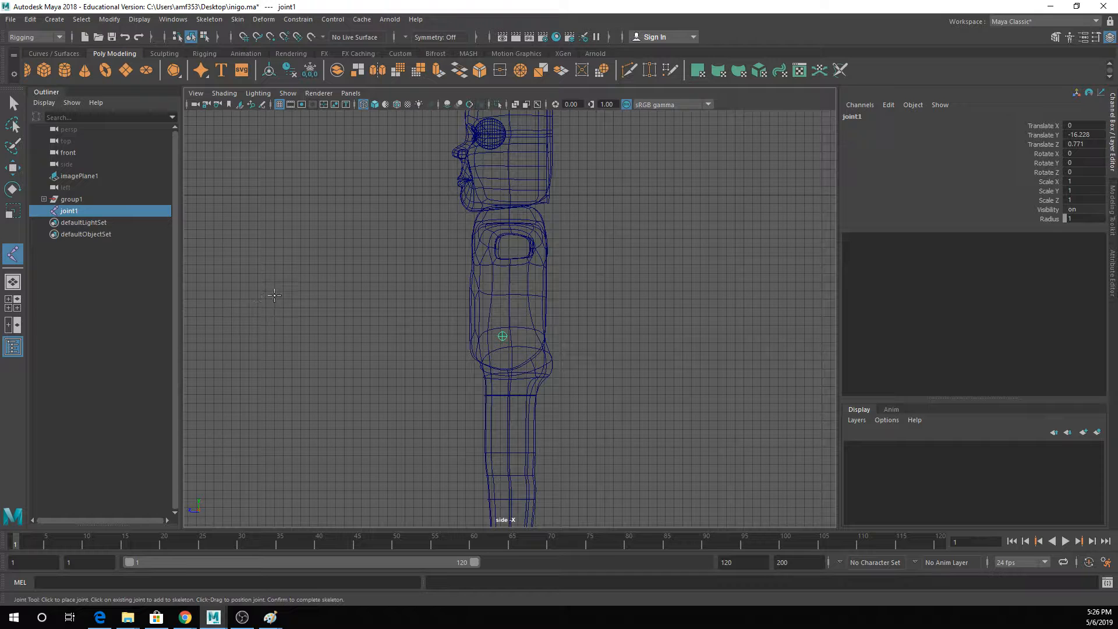
key("e")
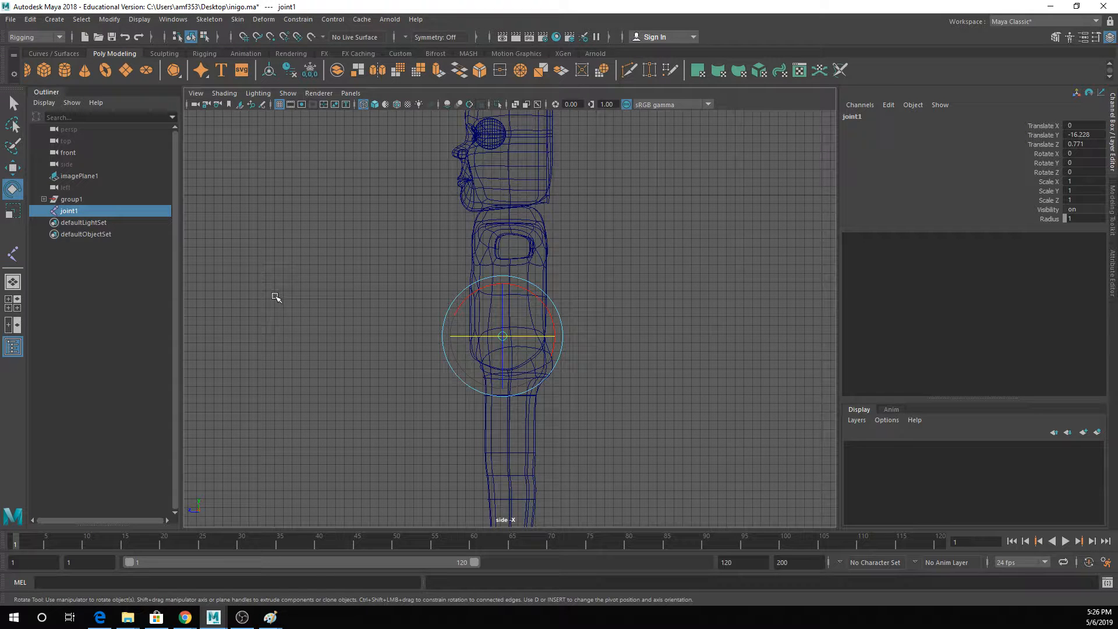
- Duplicate joint1 twice in place to get three separate joints
left_click(61, 213)
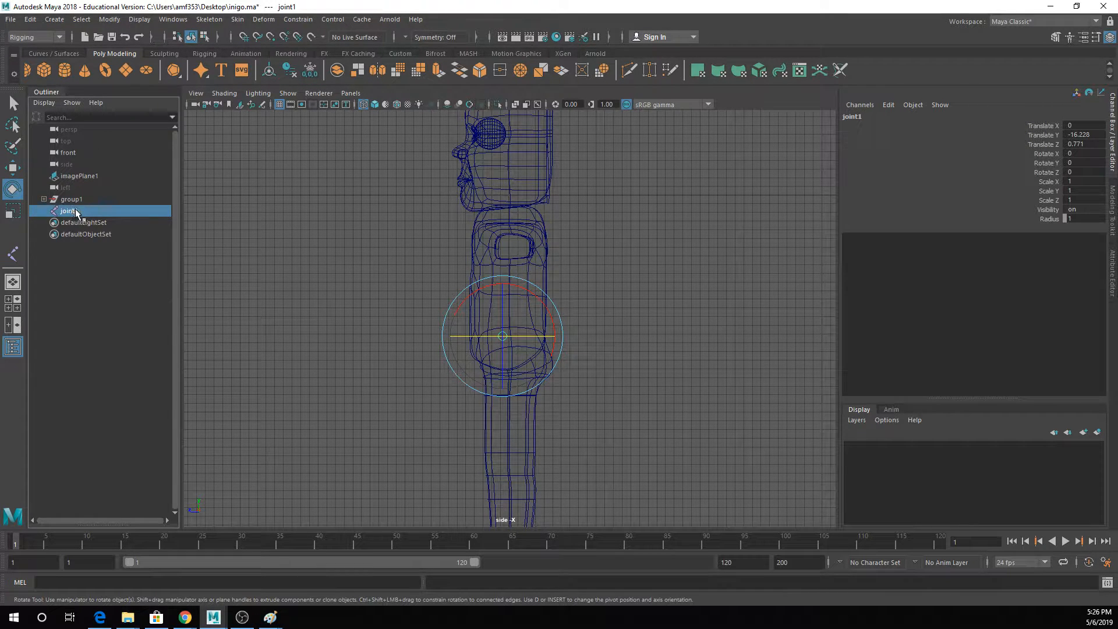
key("ctrl+d")
key("ctrl+d")
left_click(79, 211)
left_click(76, 222)
left_click(74, 233)
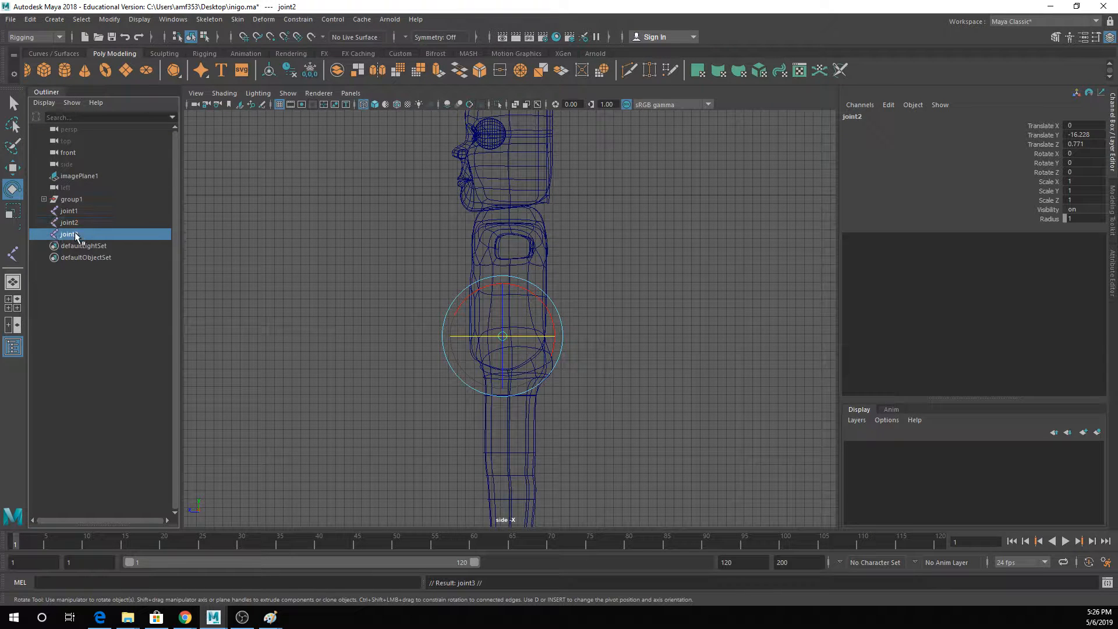
- Rename joint1 as Root
left_click(70, 212)
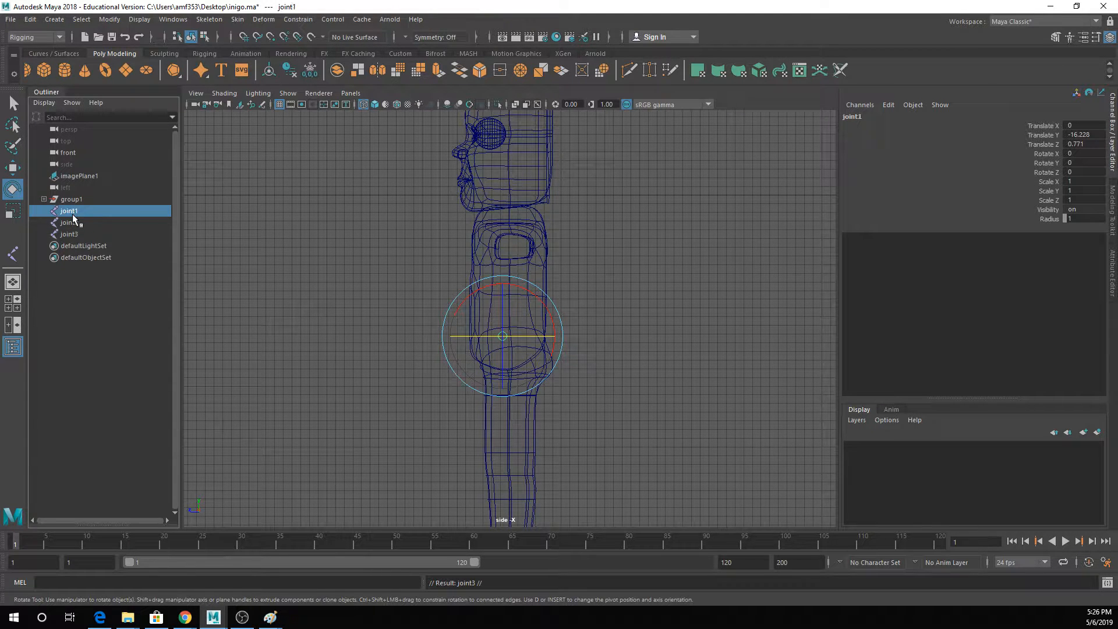
double_click(70, 211)
type("Roo")
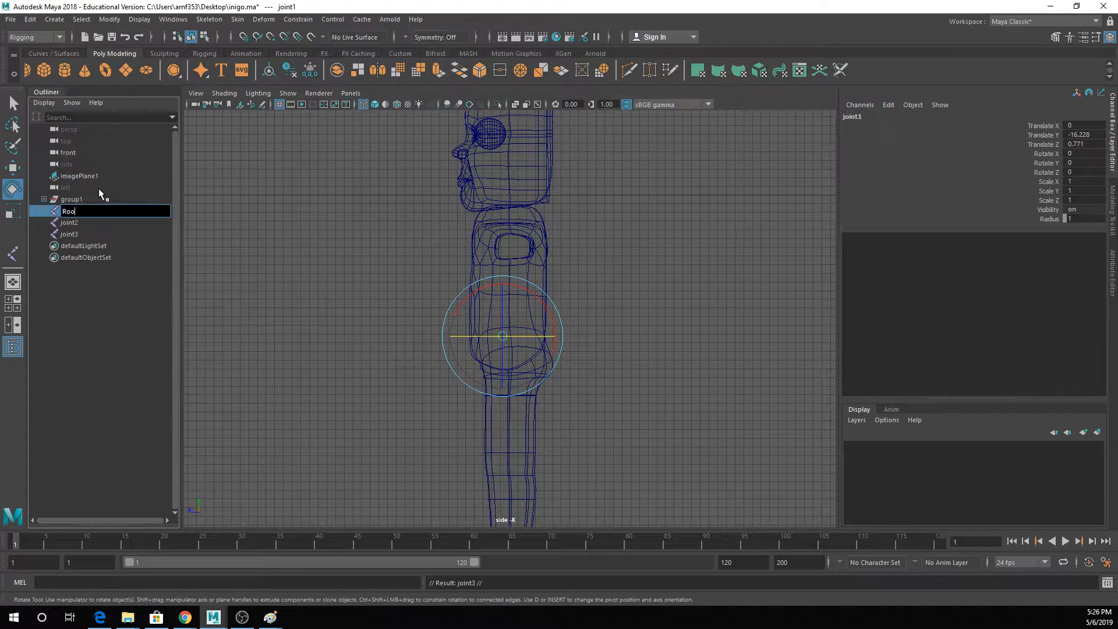
type("t")
key("Return")
- Rename joint2 as Spoine01 and joint3 as Pelvis
left_click(89, 221)
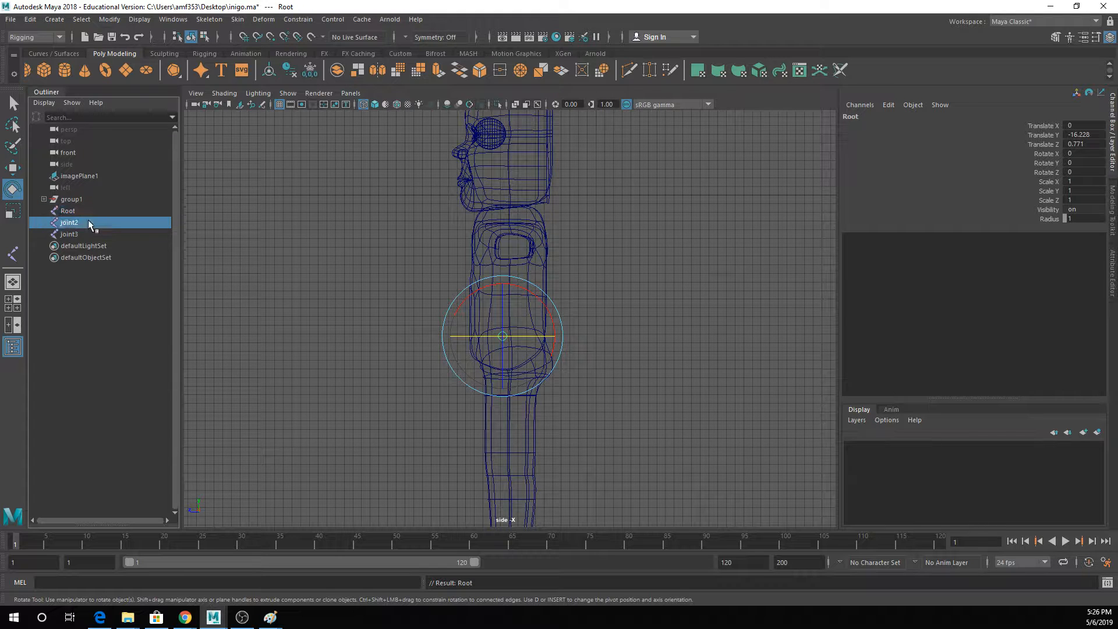
double_click(88, 223)
type("Spoine0")
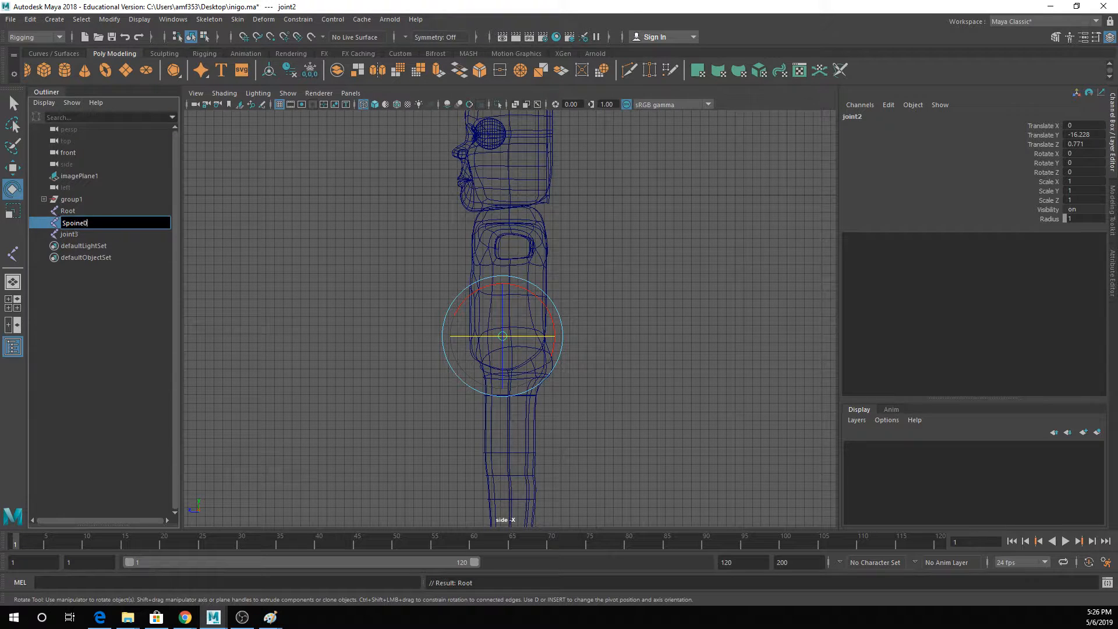
type("1")
key("Return")
double_click(75, 234)
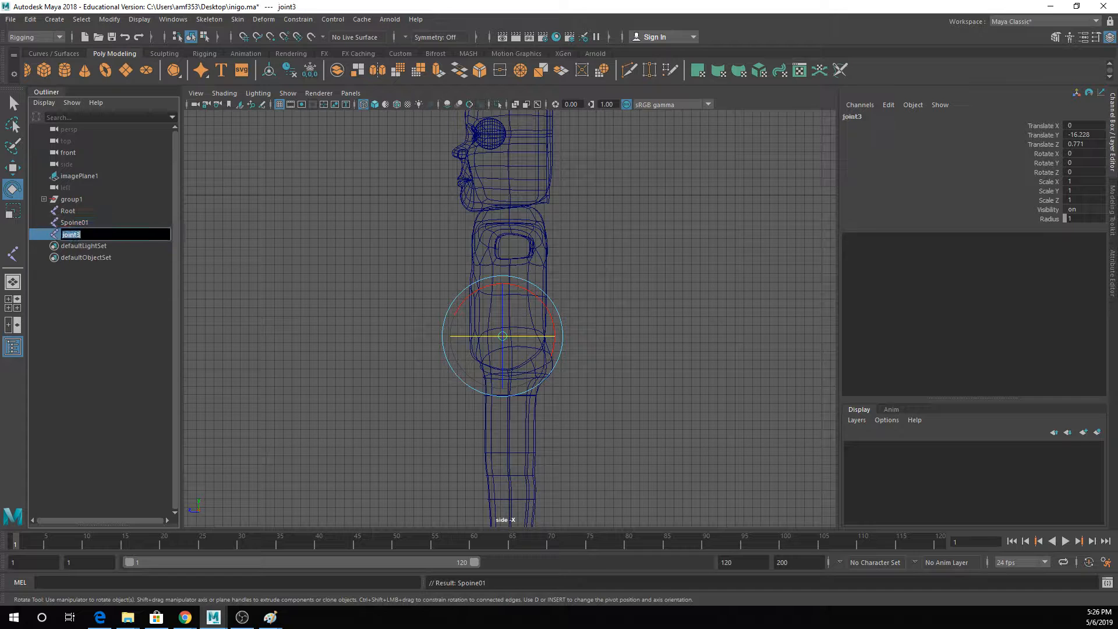
type("Pelvis")
key("Return")
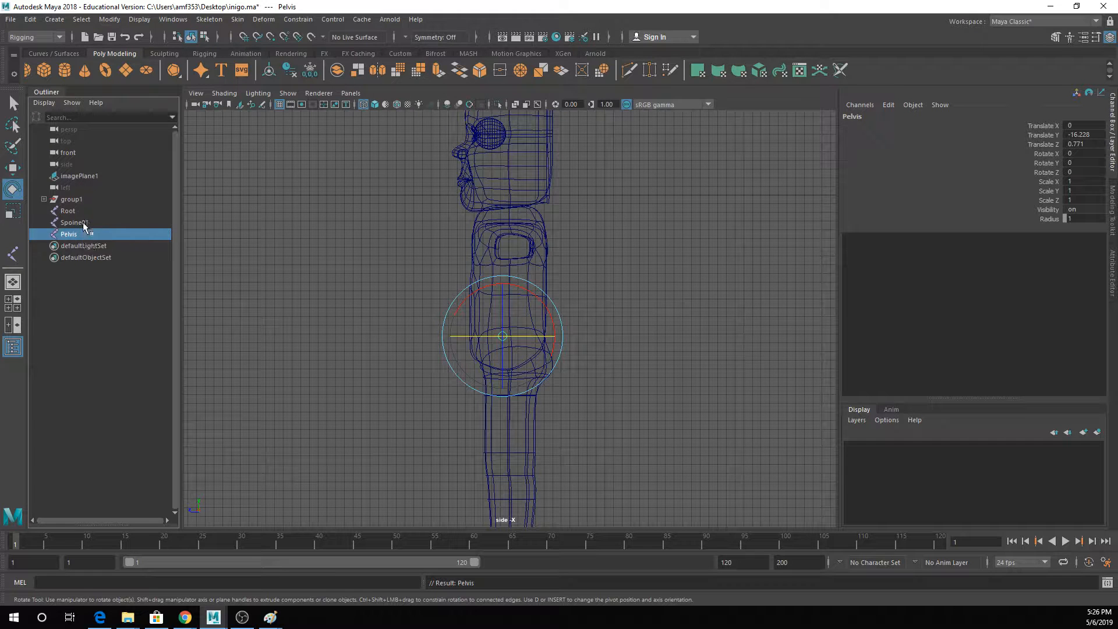
- Parent the Pelvis and Spoine01 joints under Root and expand the Root hierarchy
left_click(76, 223, "ctrl")
middle_click_drag(70, 208, 70, 210)
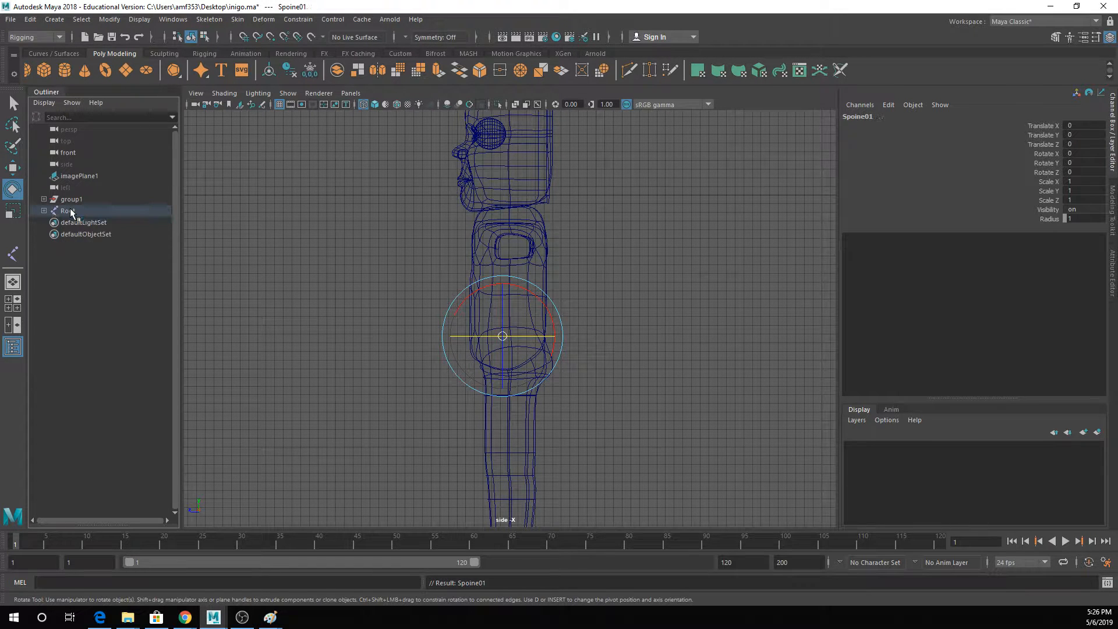
left_click(44, 211)
- Try rotating Root about -5.5° in X and Pelvis about 12.4° in Z, undoing each rotation
left_click(63, 212)
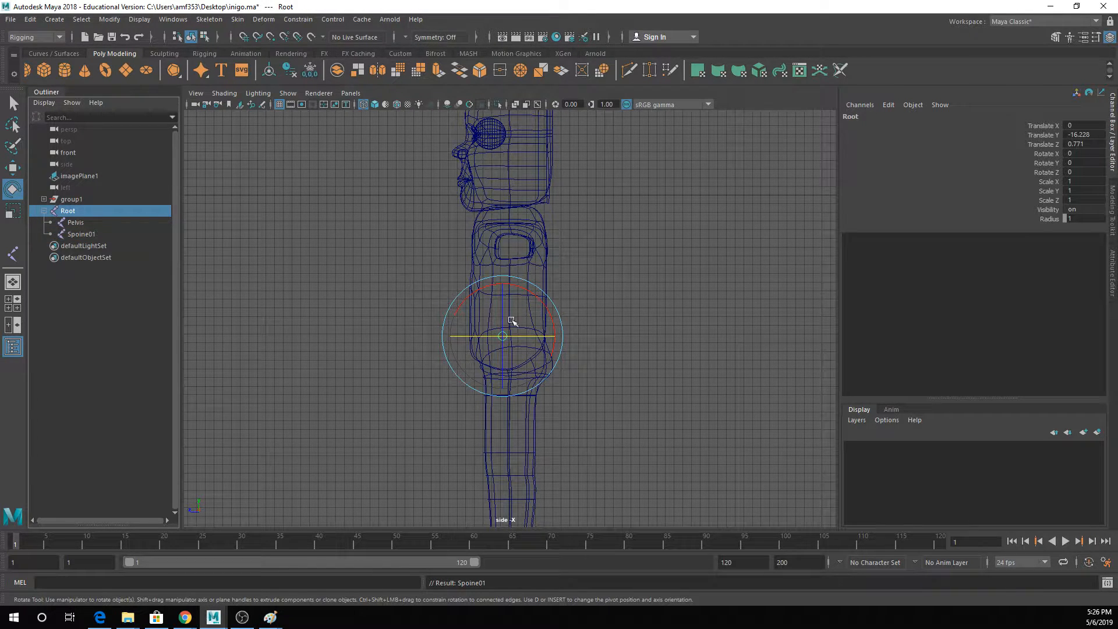
left_click_drag(525, 290, 532, 283)
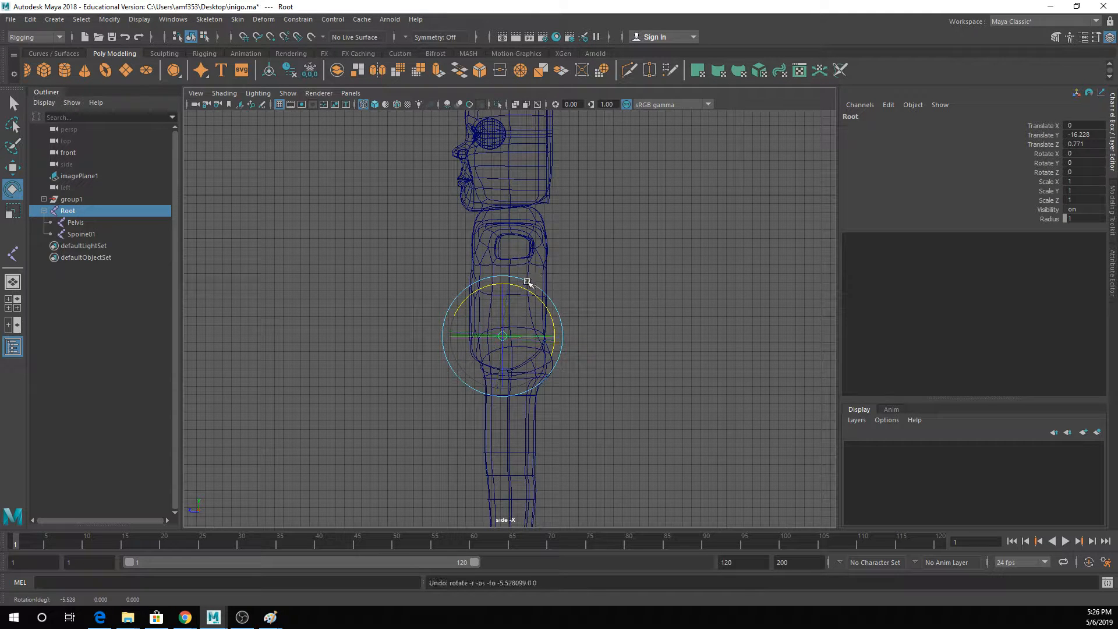
key("ctrl+z")
key("q")
left_click(75, 221)
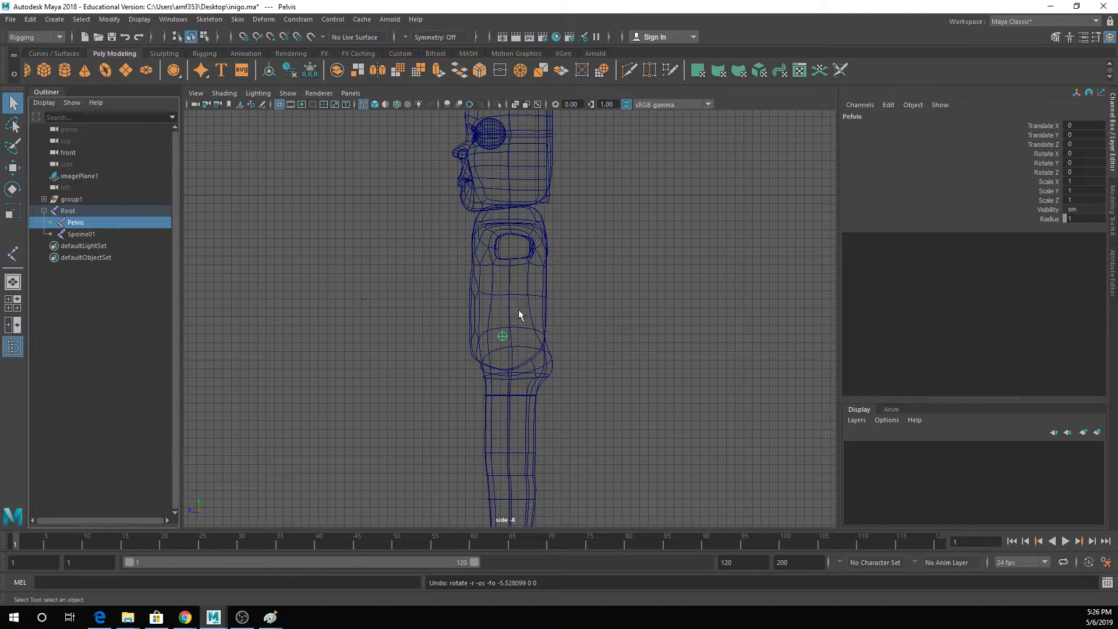
key("e")
left_click_drag(503, 326, 496, 305)
key("ctrl+z")
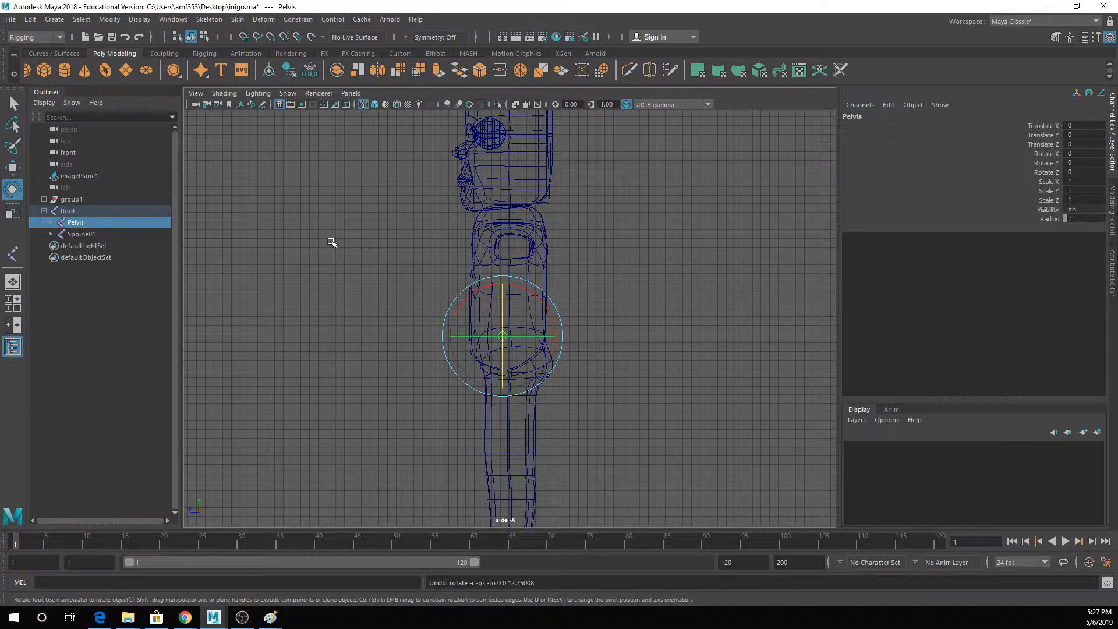
left_click(83, 211)
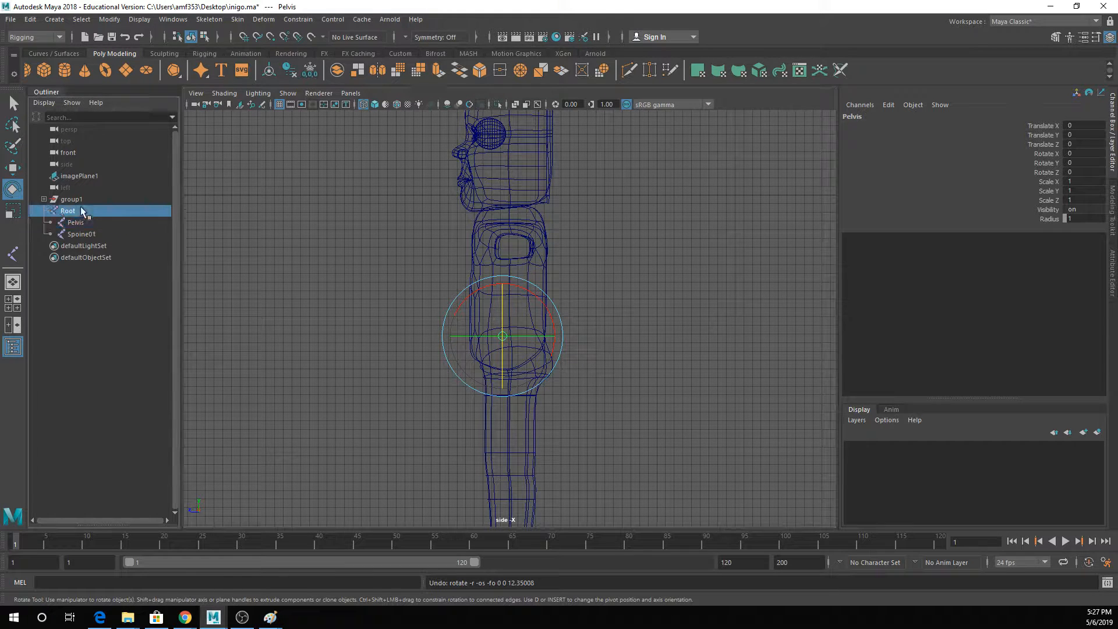
left_click(82, 219)
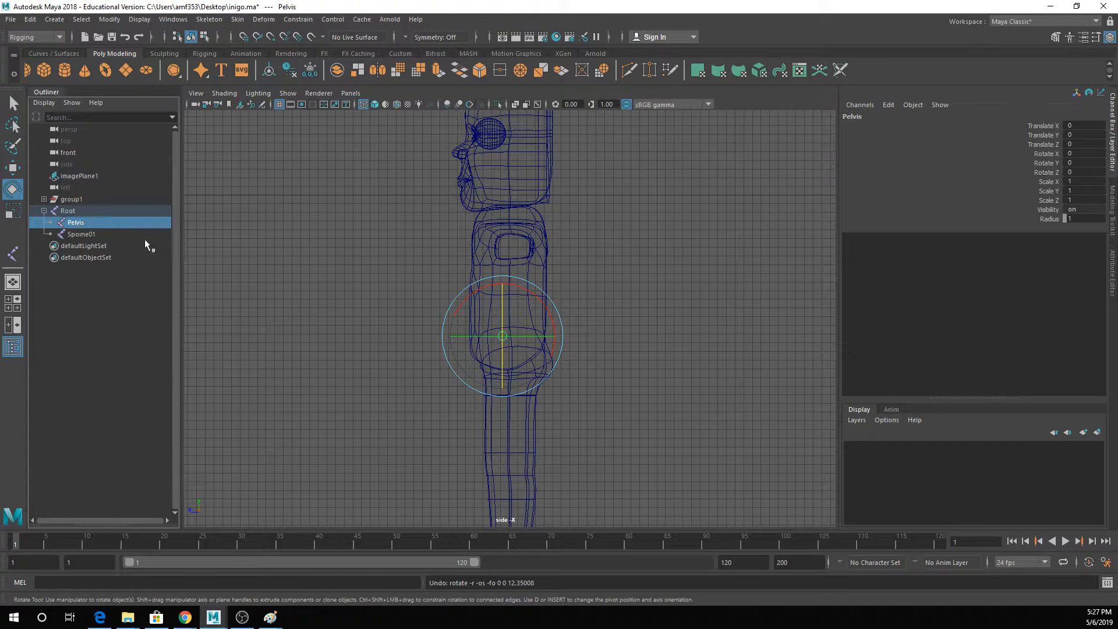
left_click(96, 236)
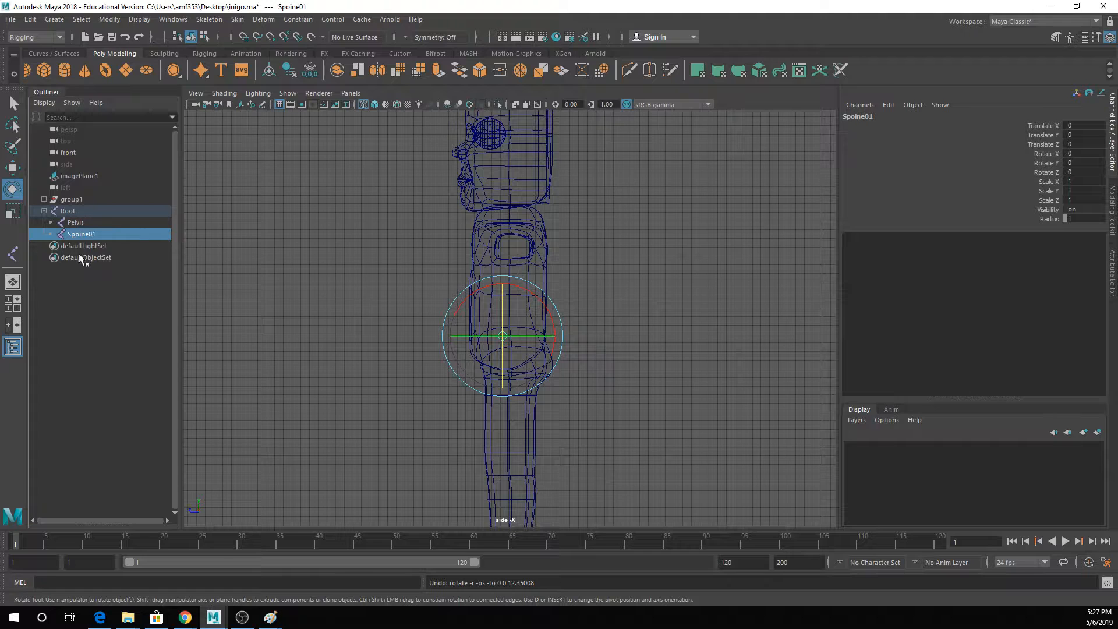
- With nothing selected, start a separate leg joint chain with a hip joint below Root and a knee joint about 14 units down the leg
left_click(584, 251)
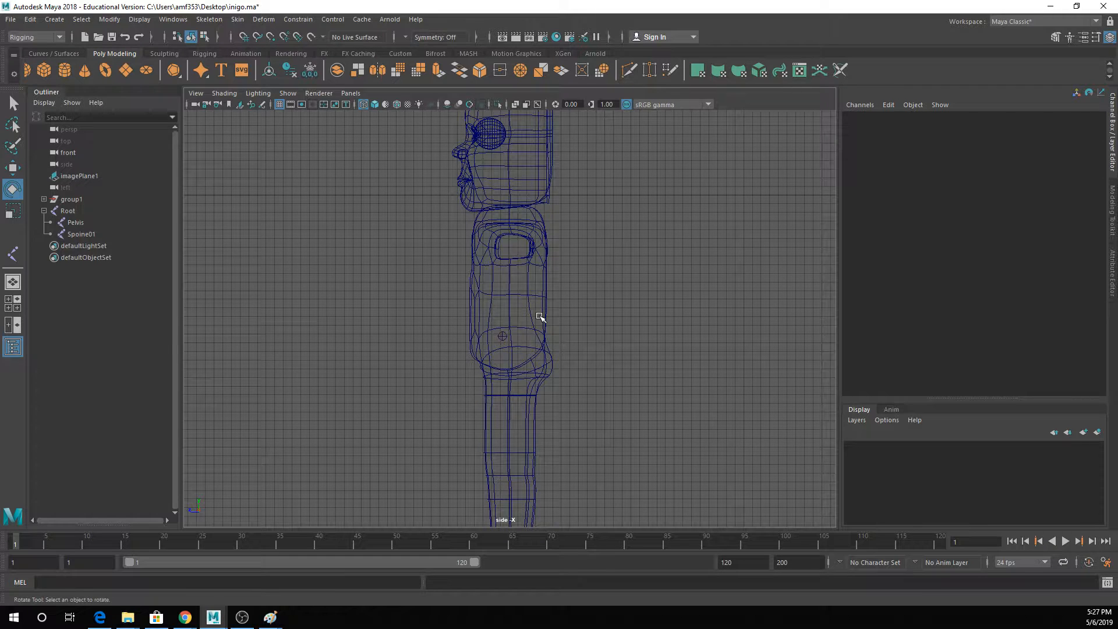
left_click(218, 22)
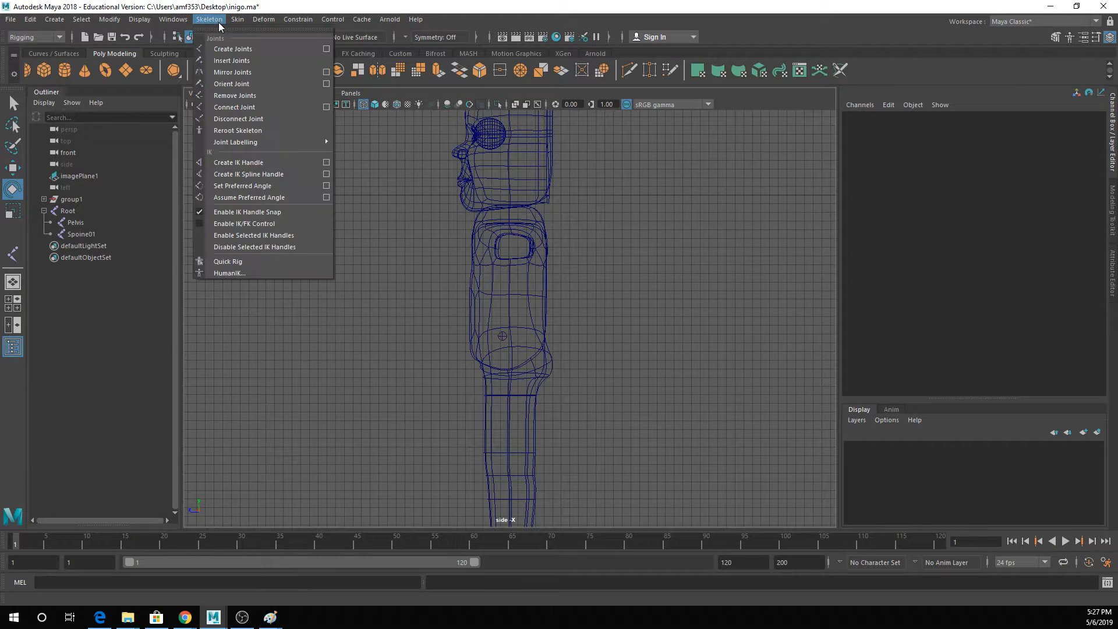
left_click(225, 52)
middle_click_drag(520, 358, 501, 254, "alt")
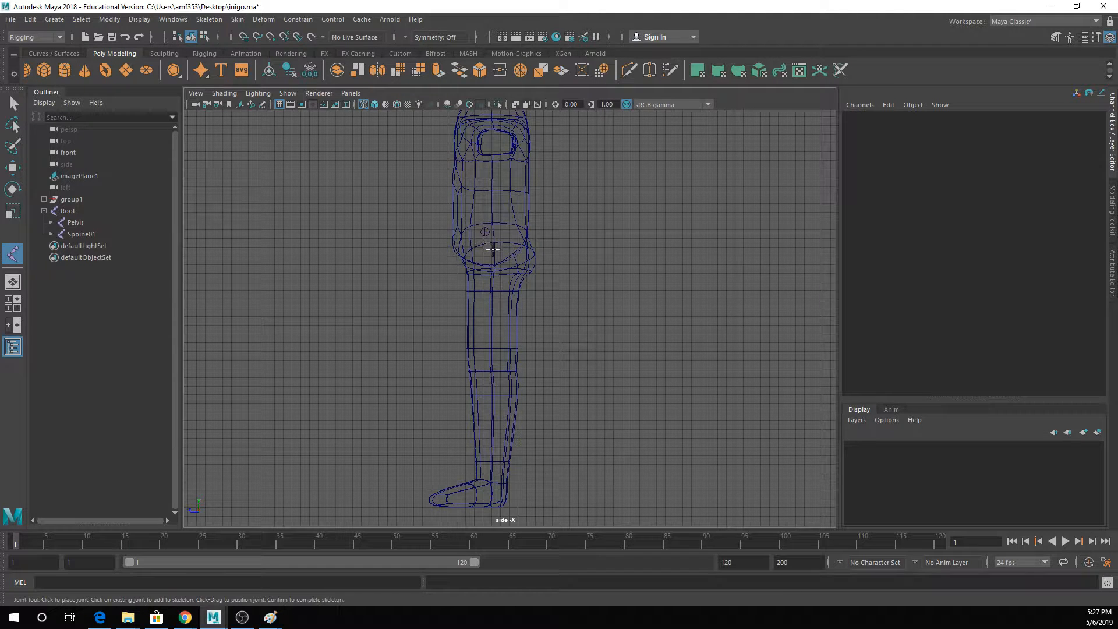
left_click(493, 251)
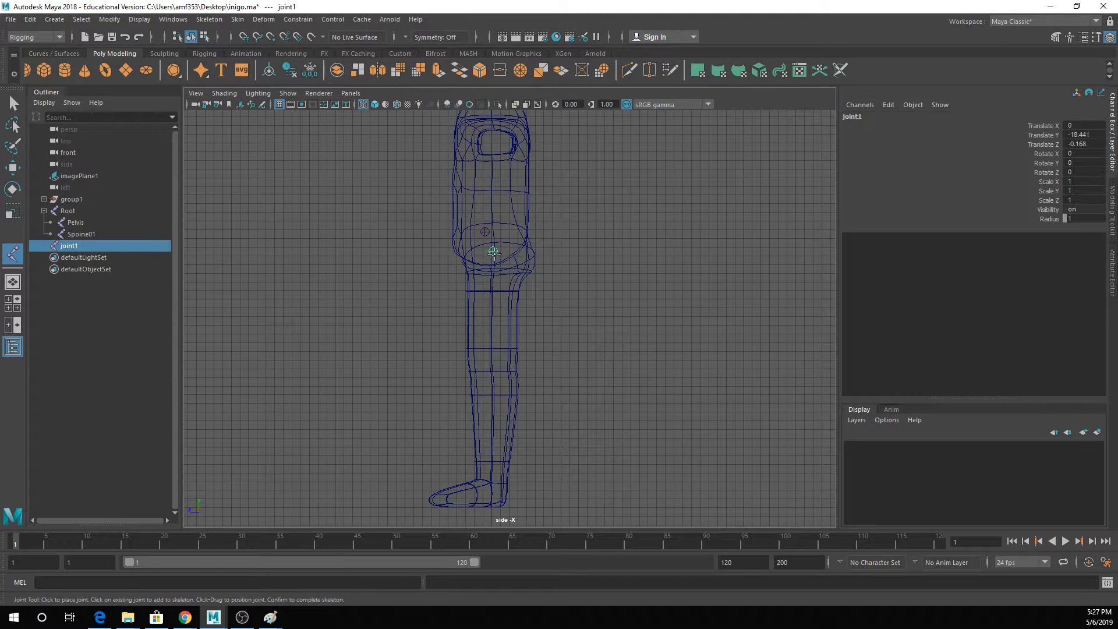
left_click(481, 372)
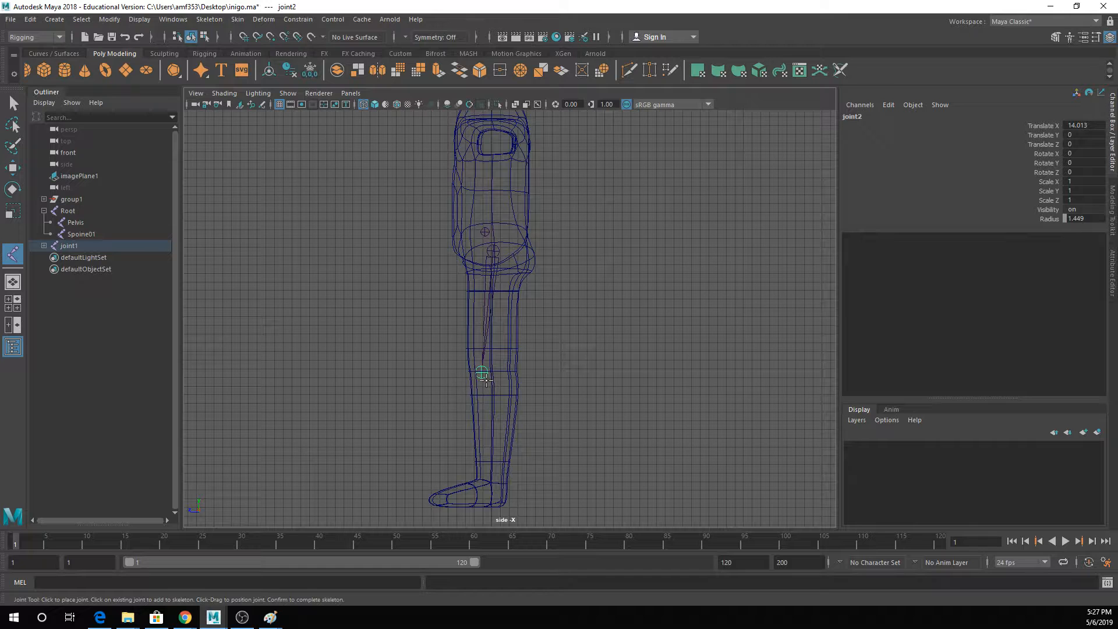
- Extend the leg chain with an ankle joint and a foot joint about 4 units ahead of it, and finish the chain
scroll(477, 377, "up", 3)
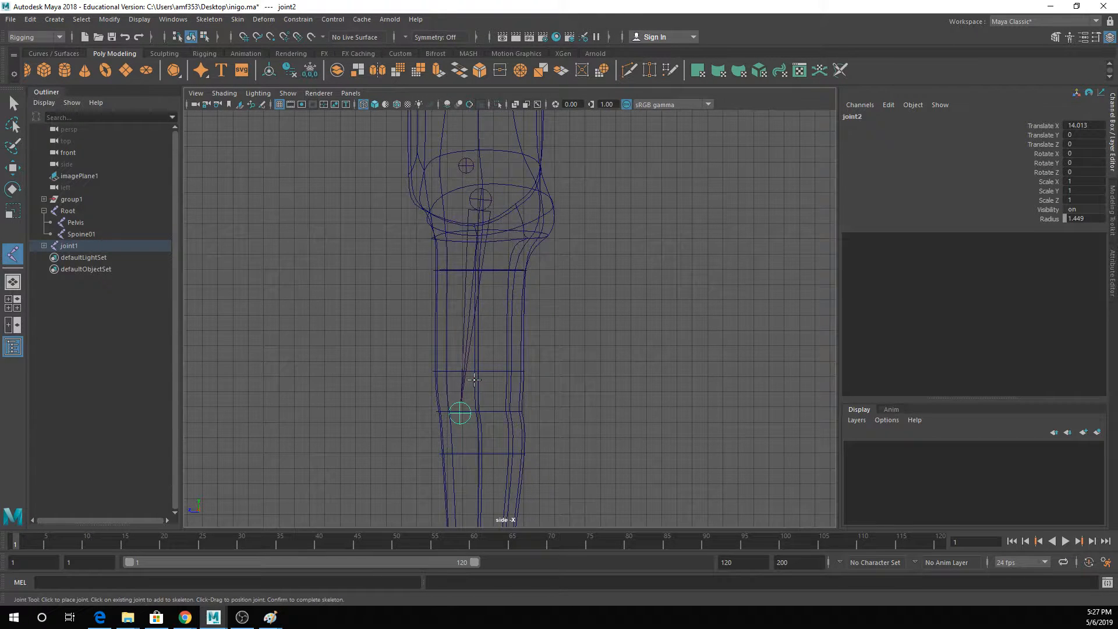
scroll(490, 334, "up", 2)
middle_click_drag(505, 456, 519, 300, "alt")
left_click(506, 397)
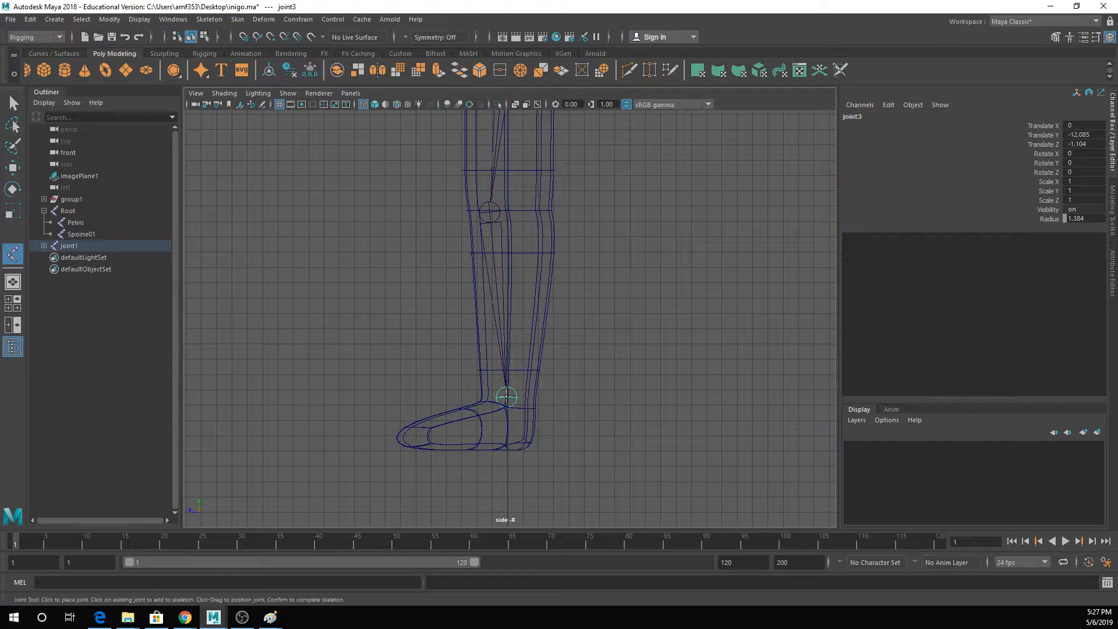
left_click(457, 431)
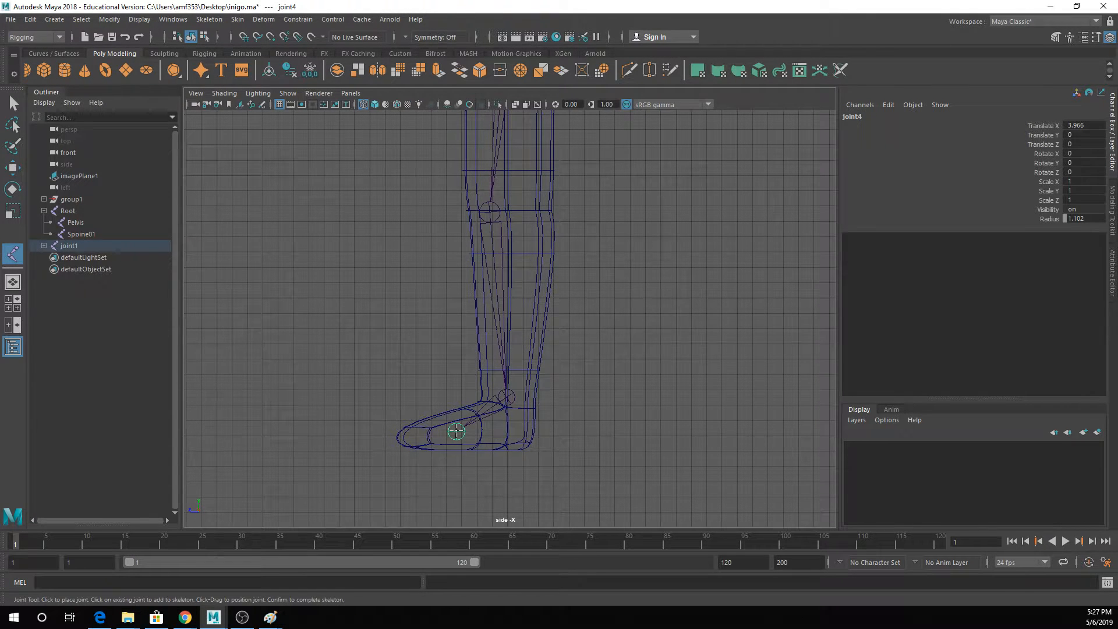
key("Return")
key("e")
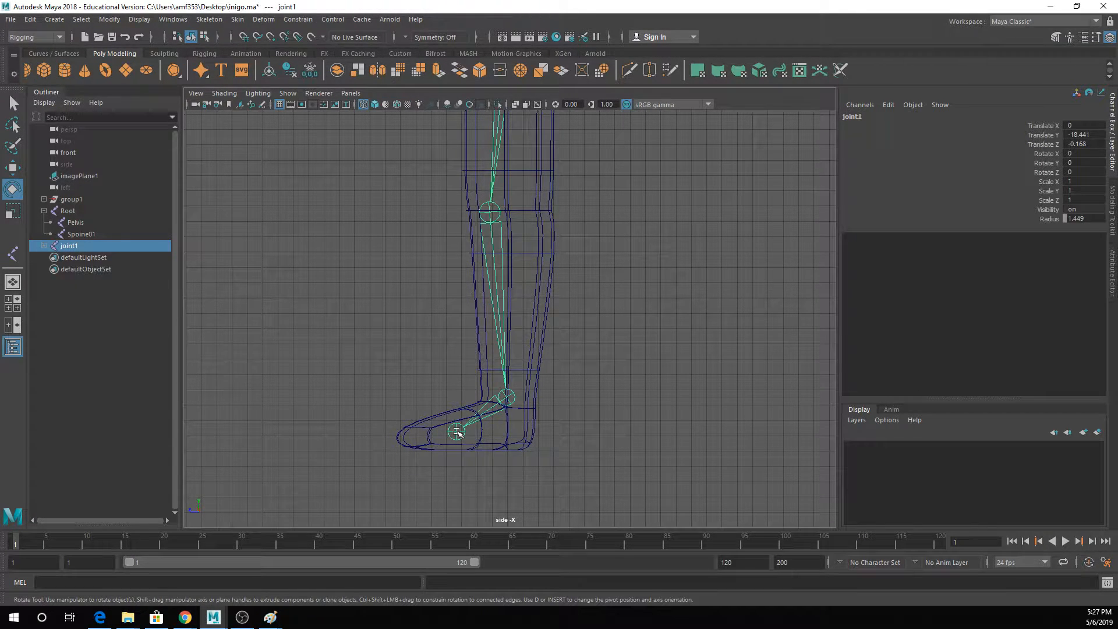
- Hide the grid in the side view
scroll(456, 260, "down", 4)
middle_click_drag(579, 216, 589, 335, "alt")
scroll(589, 335, "down", 2)
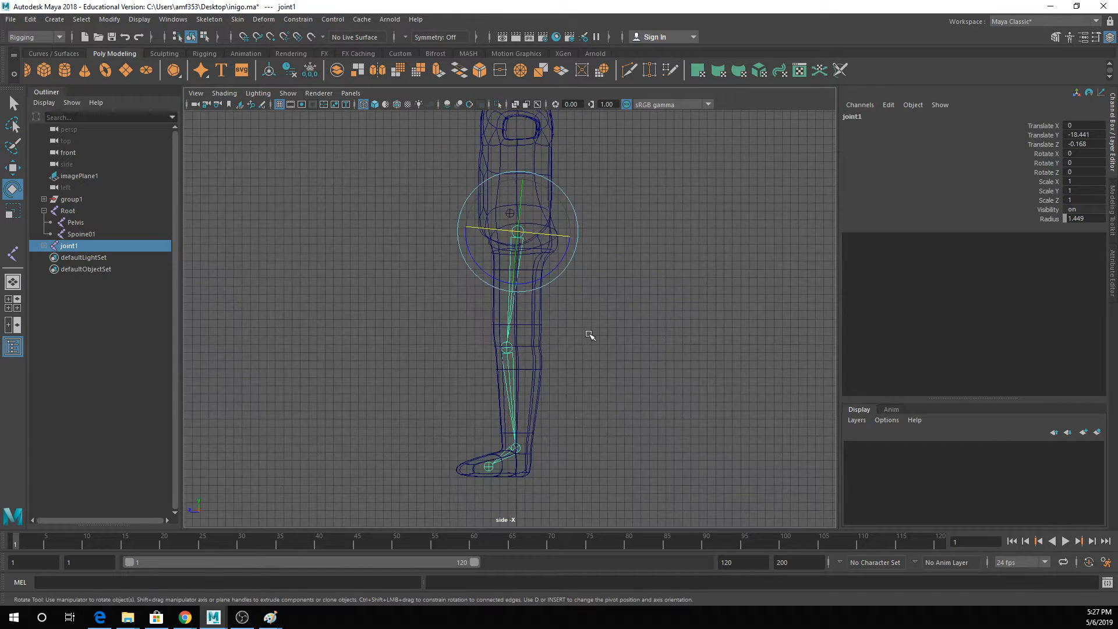
scroll(589, 335, "up", 2)
key("space")
left_click(618, 239)
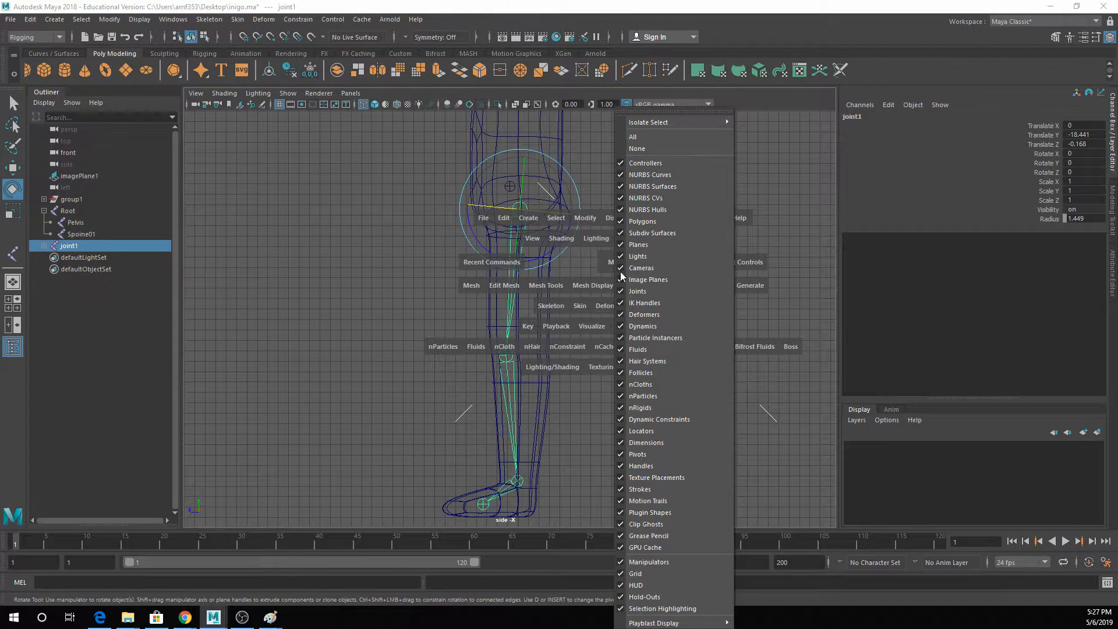
left_click(651, 573)
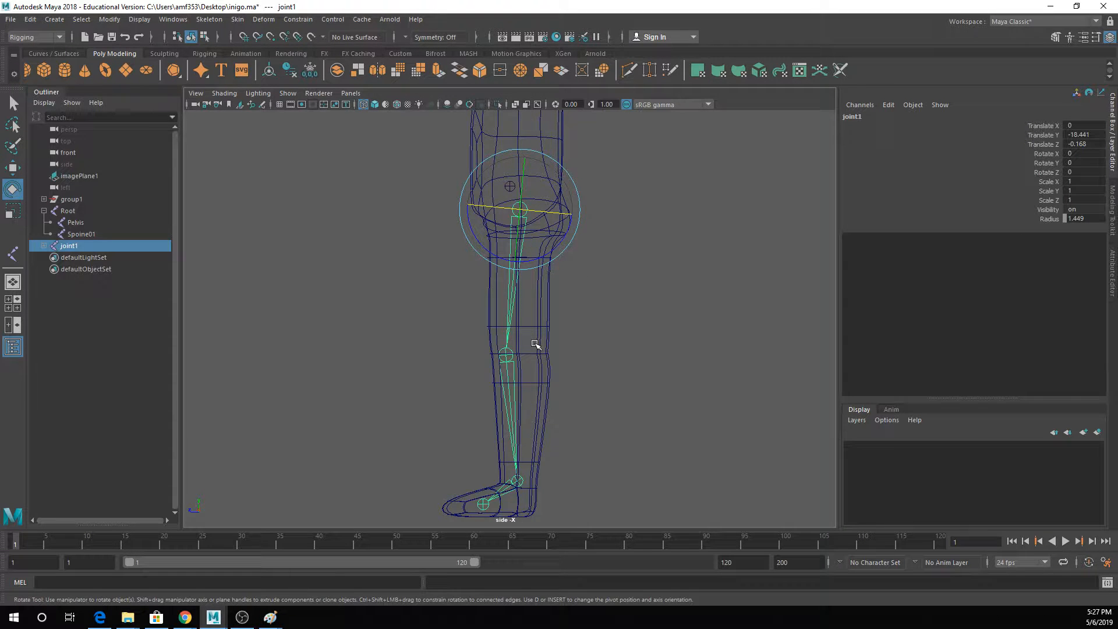
- In the perspective view, move the leg chain from joint1 to about 2 units in X, inside one leg, and display the model in wireframe
key("space")
key("space")
left_click_drag(589, 315, 551, 302, "alt")
key("f")
scroll(509, 334, "down", 2)
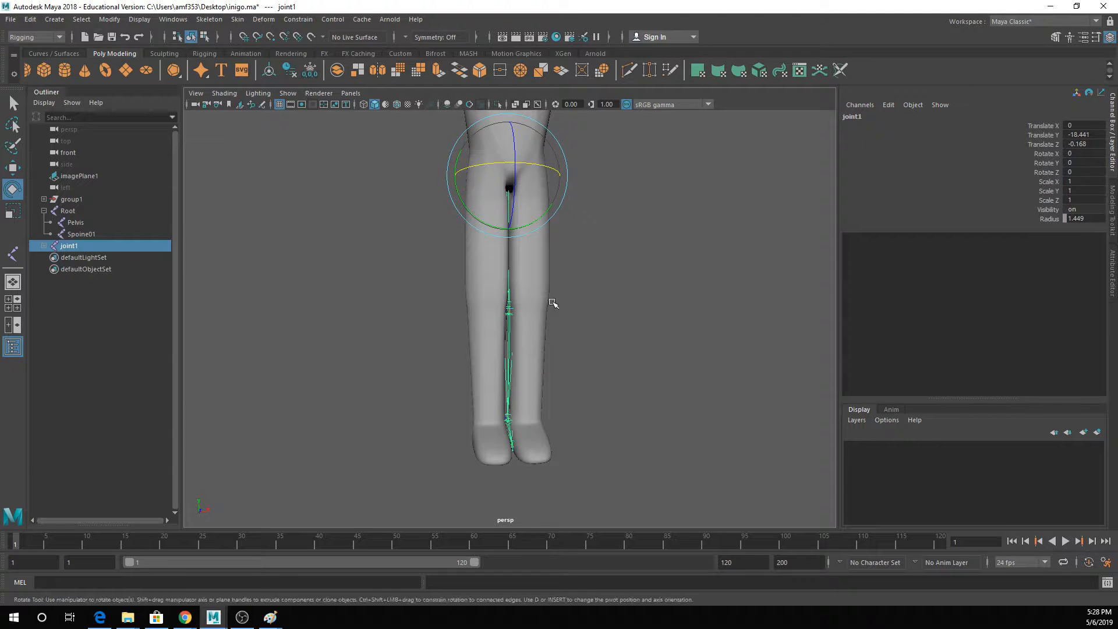
middle_click_drag(552, 303, 544, 323, "alt")
left_click_drag(544, 323, 540, 322, "alt")
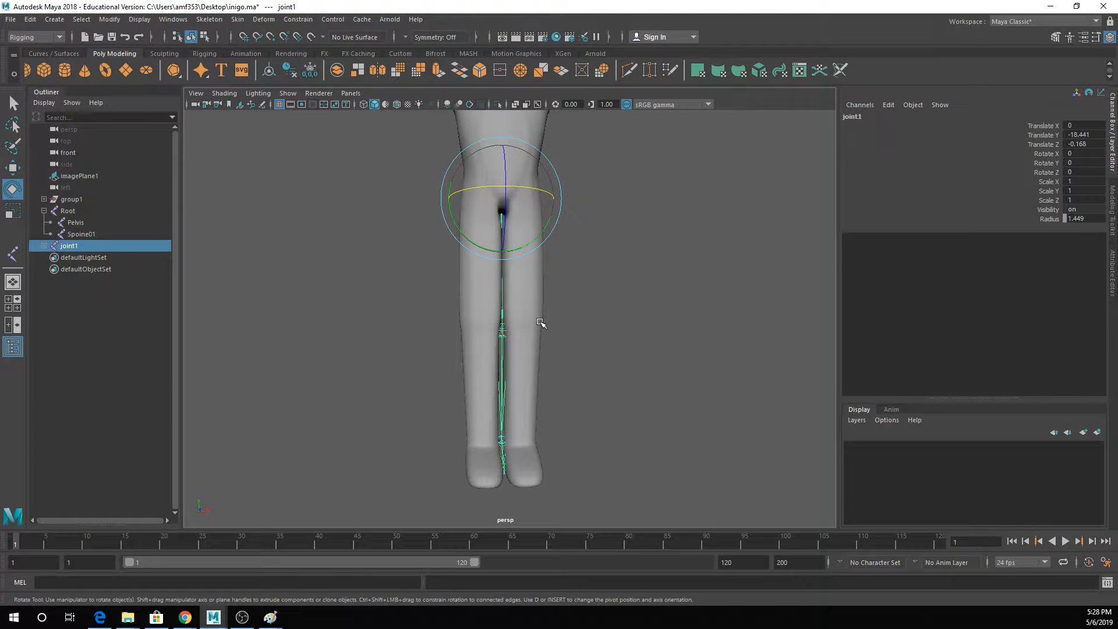
key("w")
mouse_move(519, 197)
left_mouse_down()
mouse_move(536, 194)
mouse_move(544, 217)
mouse_move(554, 201)
left_mouse_up()
key("4")
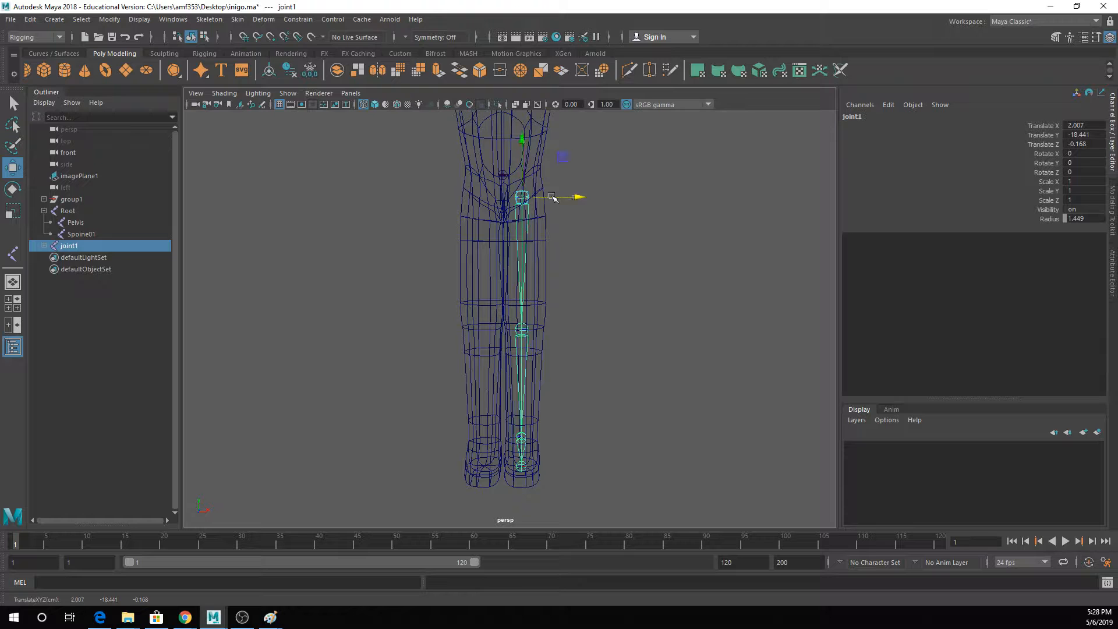
- Expand the leg joint chain in the Outliner and rename joint1 to L_Hip and joint2 to L_Knee
left_click(44, 245)
double_click(91, 247)
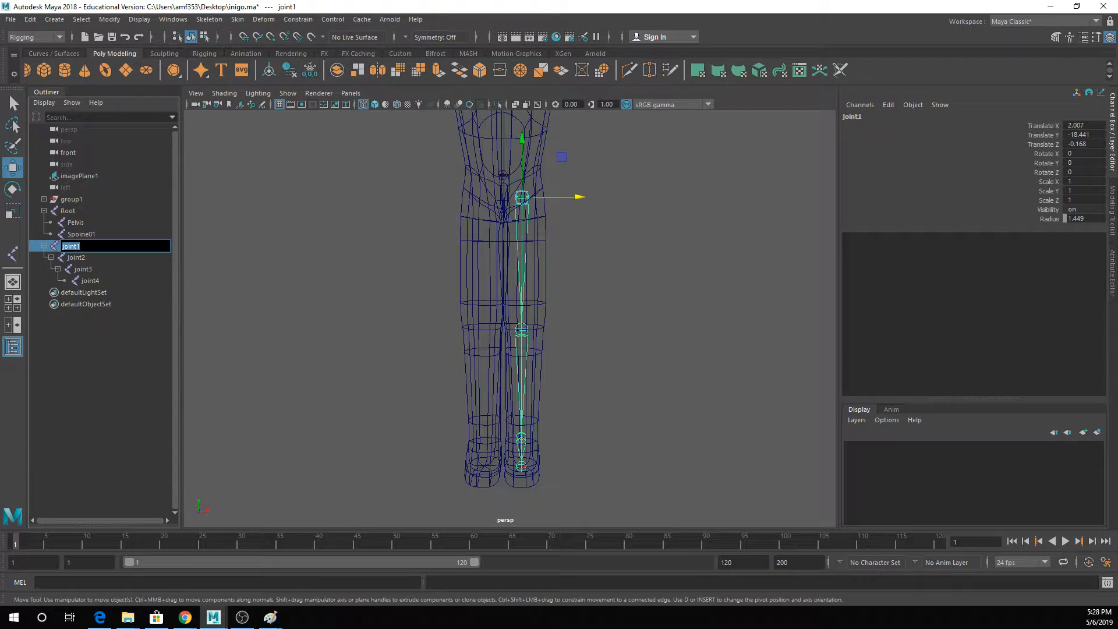
type("L")
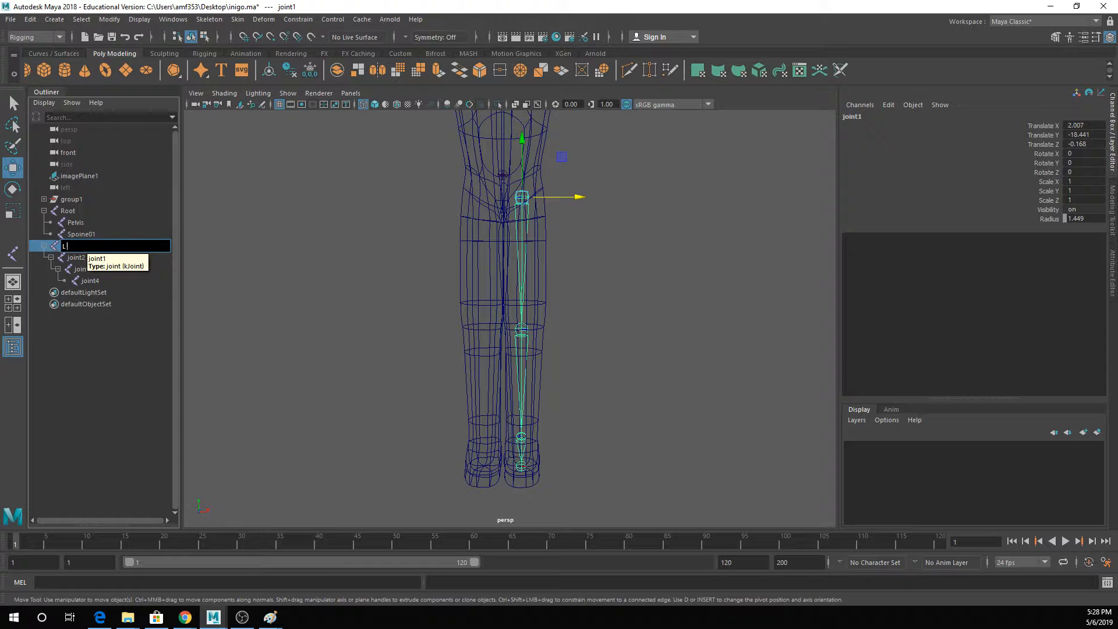
type("_Hip")
key("Return")
double_click(84, 257)
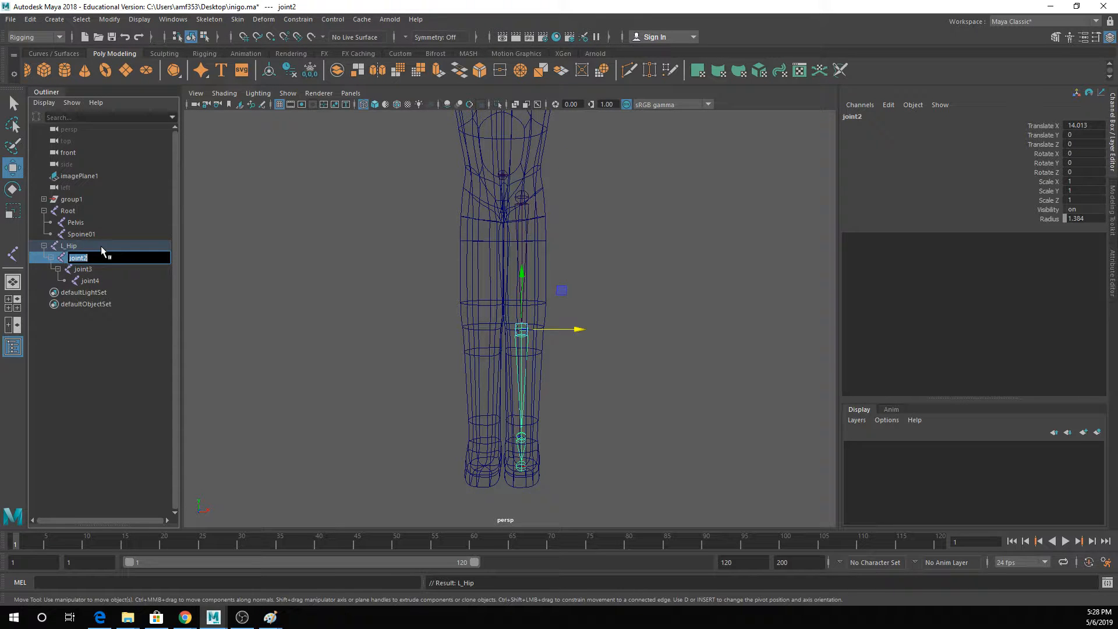
type("L_Knee")
key("Return")
- Rename the remaining leg joints, joint3 to L_Ankle and joint4 to L_Ball
left_click(93, 268)
double_click(93, 269)
type("L_Ankle")
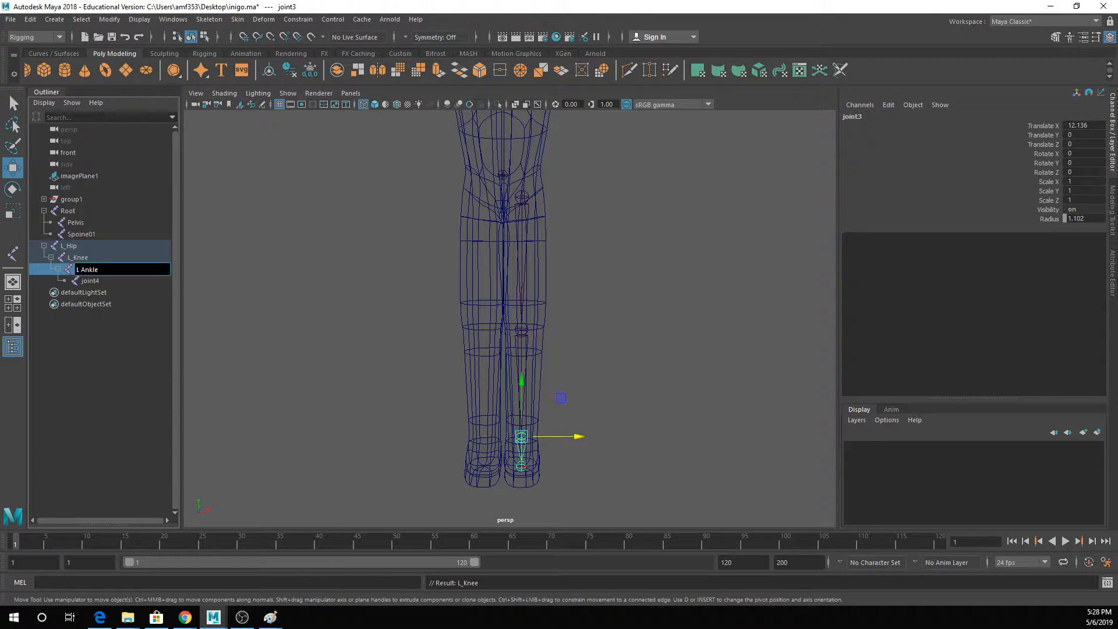
key("Return")
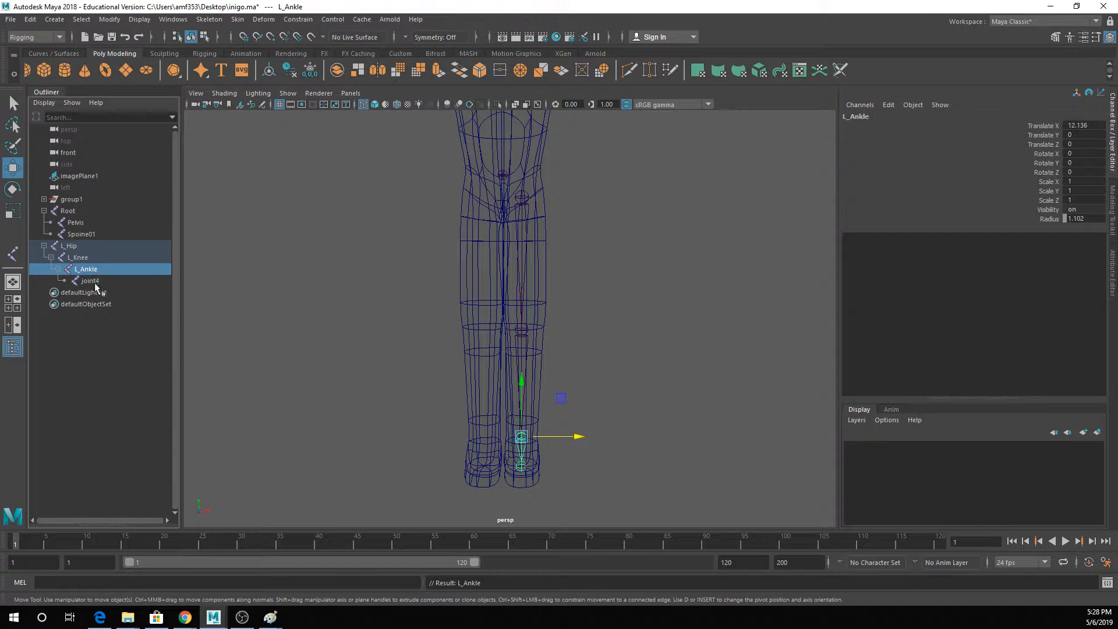
double_click(90, 281)
type("L_Ball")
key("Return")
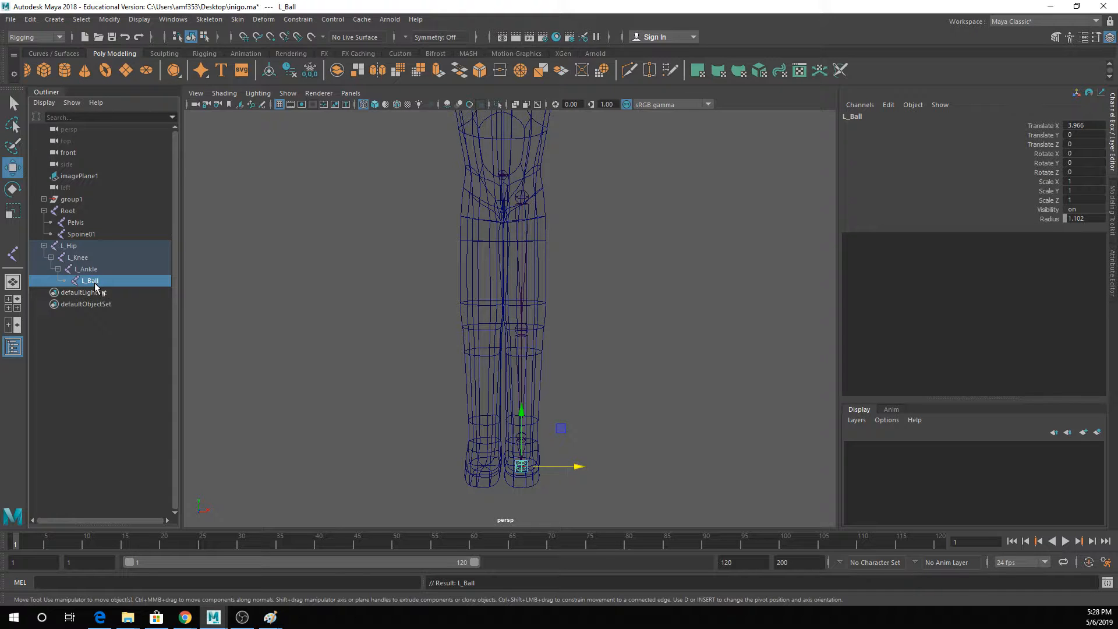
- Examine the leg joints inside the body from the front and back, comparing the shaded and wireframe displays
key("space")
key("space")
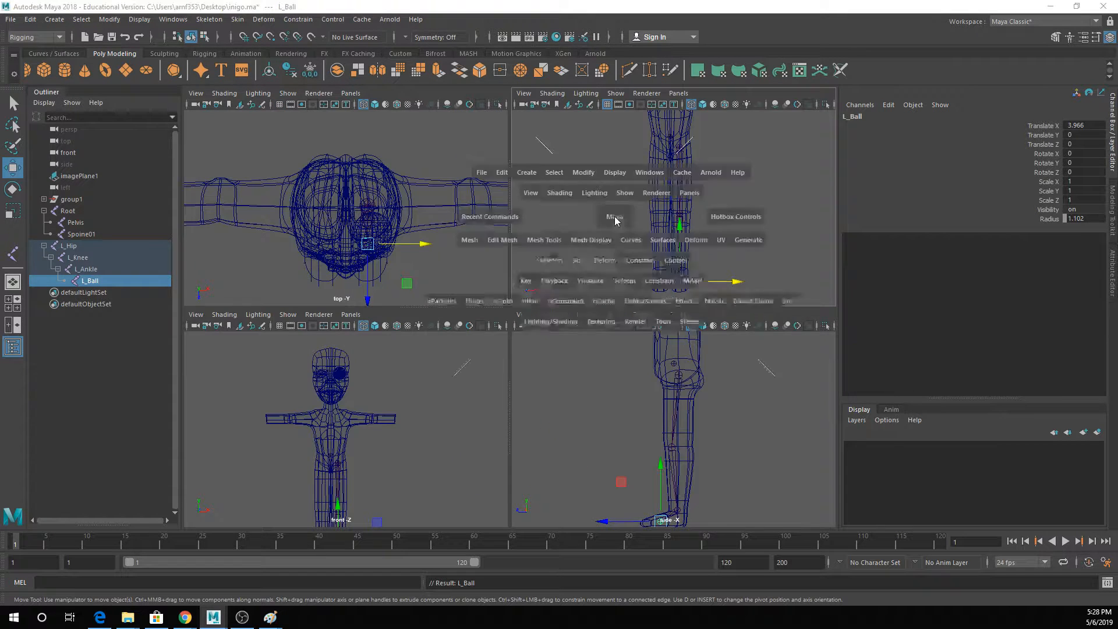
key("5")
scroll(587, 305, "down", 4)
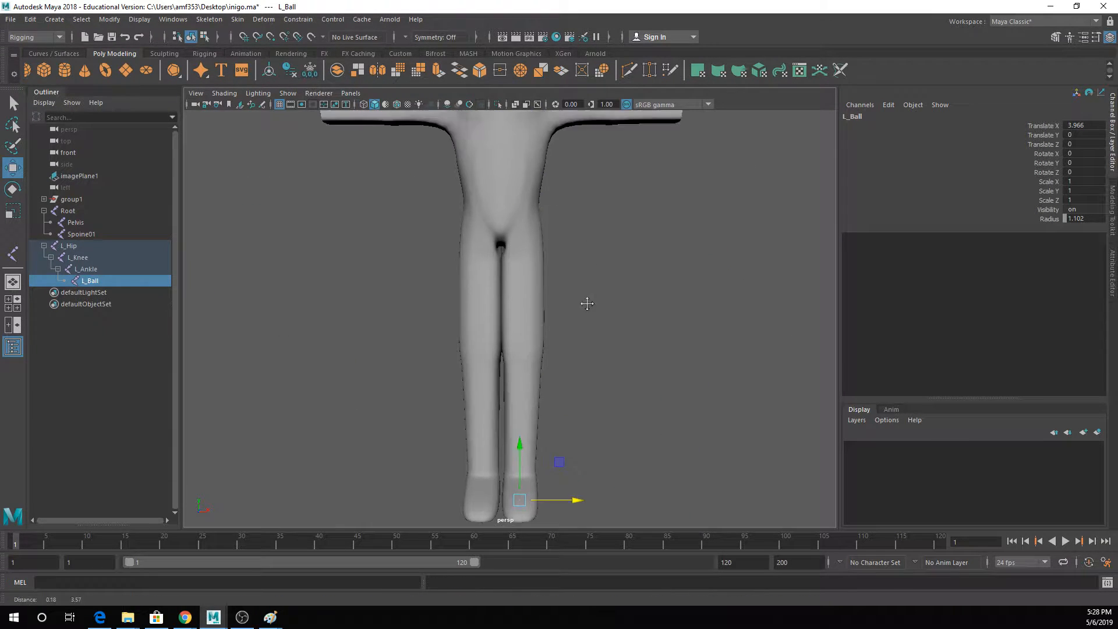
scroll(578, 339, "down", 3)
left_click_drag(577, 337, 839, 342, "alt")
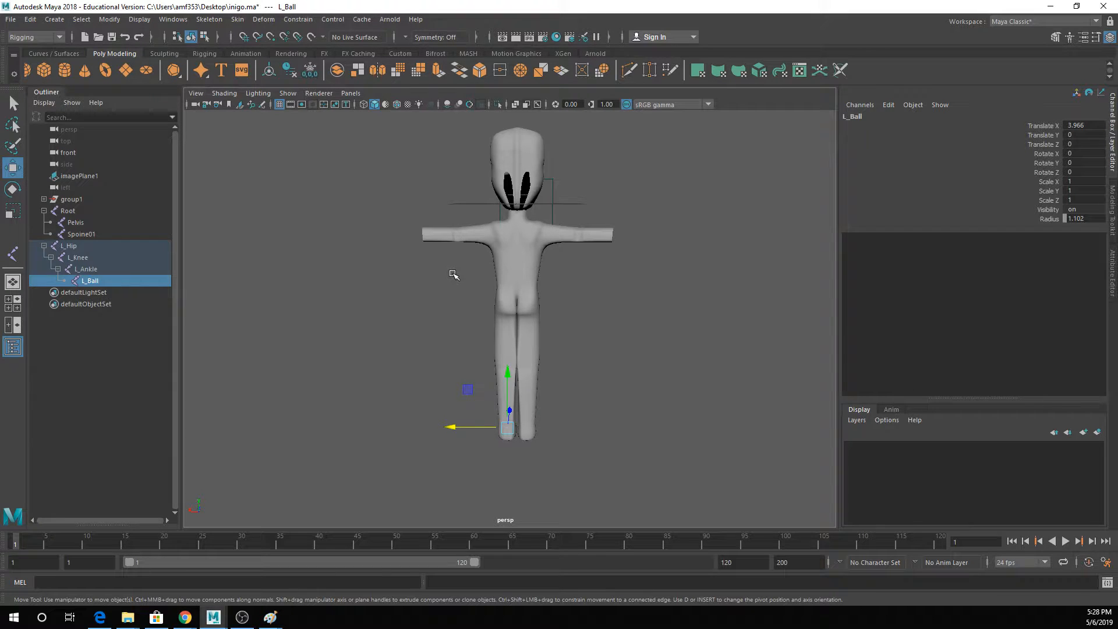
key("4")
left_click_drag(589, 288, 367, 291, "alt")
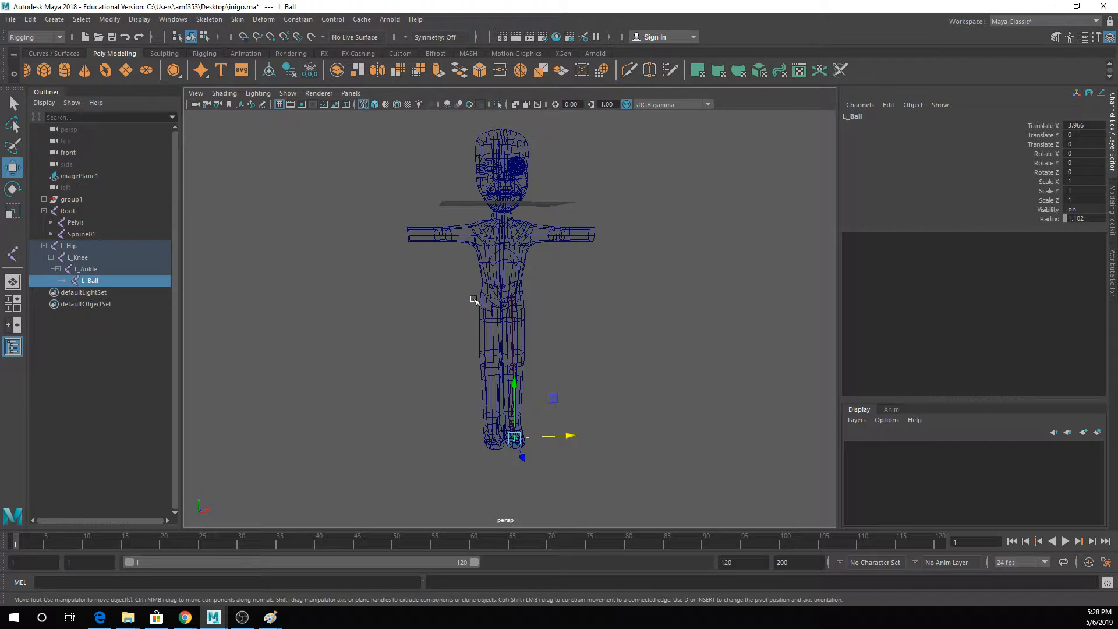
scroll(483, 309, "up", 4)
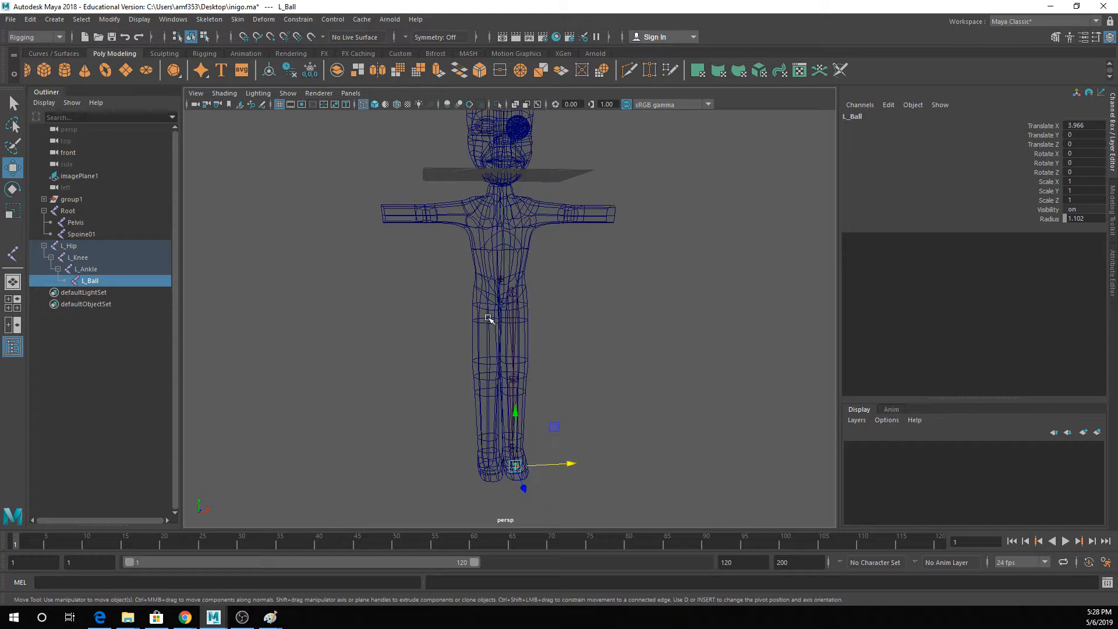
left_click(505, 298)
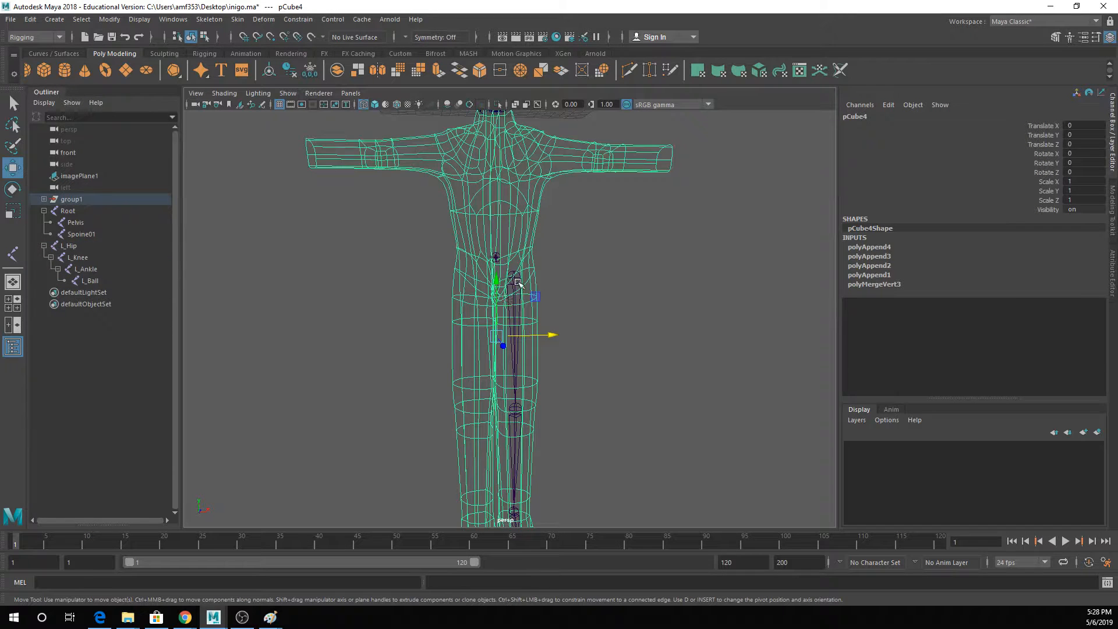
left_click(518, 283)
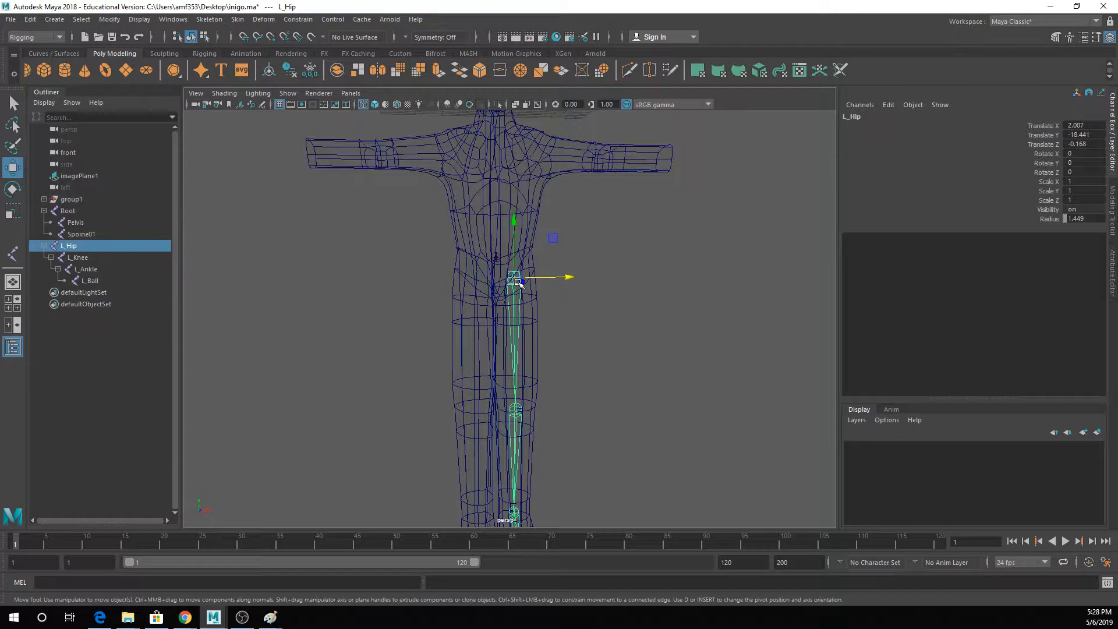
key("5")
left_click_drag(623, 365, 579, 374, "alt")
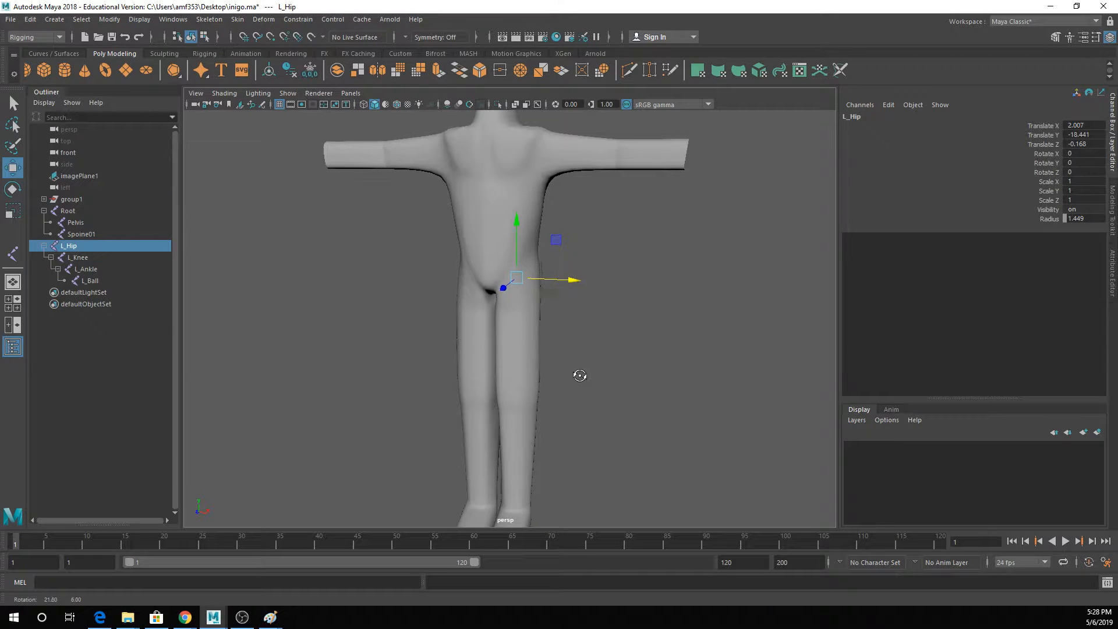
left_click(621, 305)
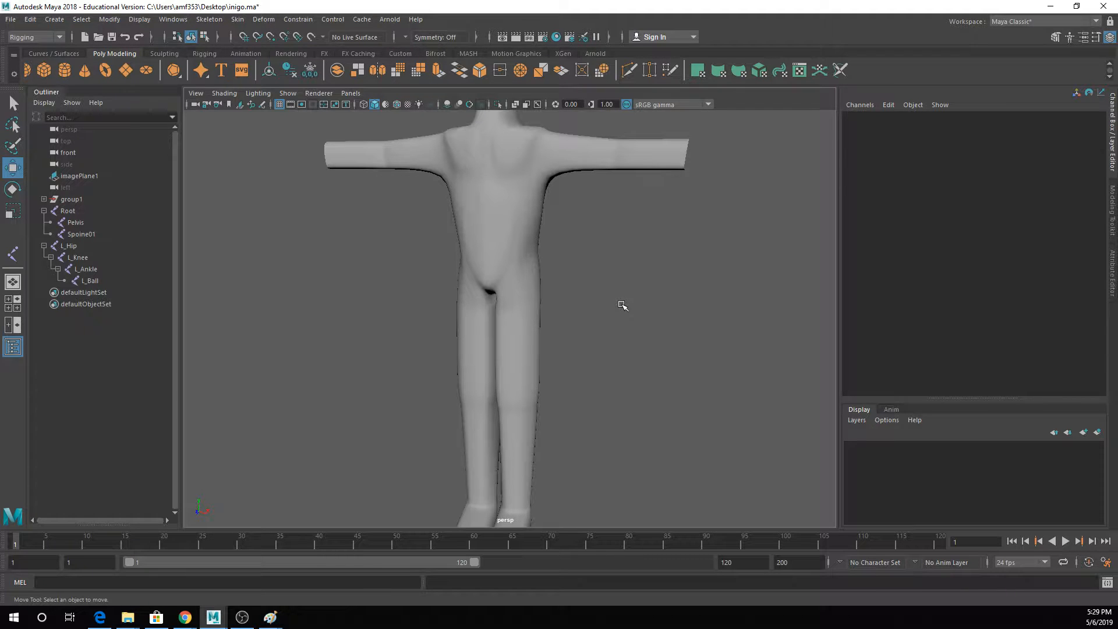
key("4")
scroll(571, 344, "up", 5)
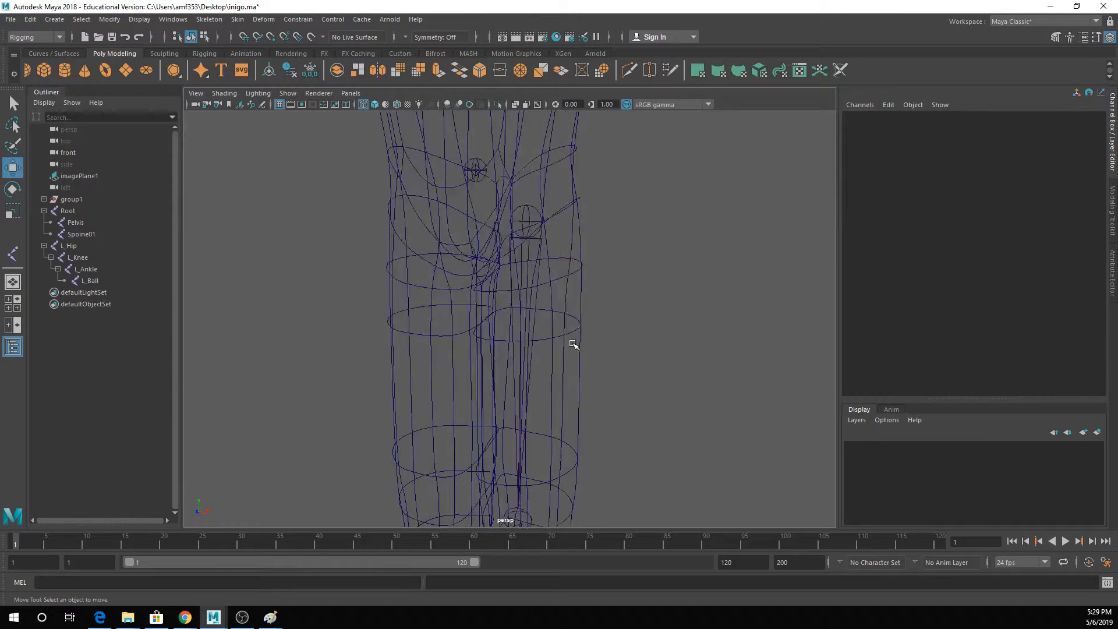
scroll(574, 345, "down", 4)
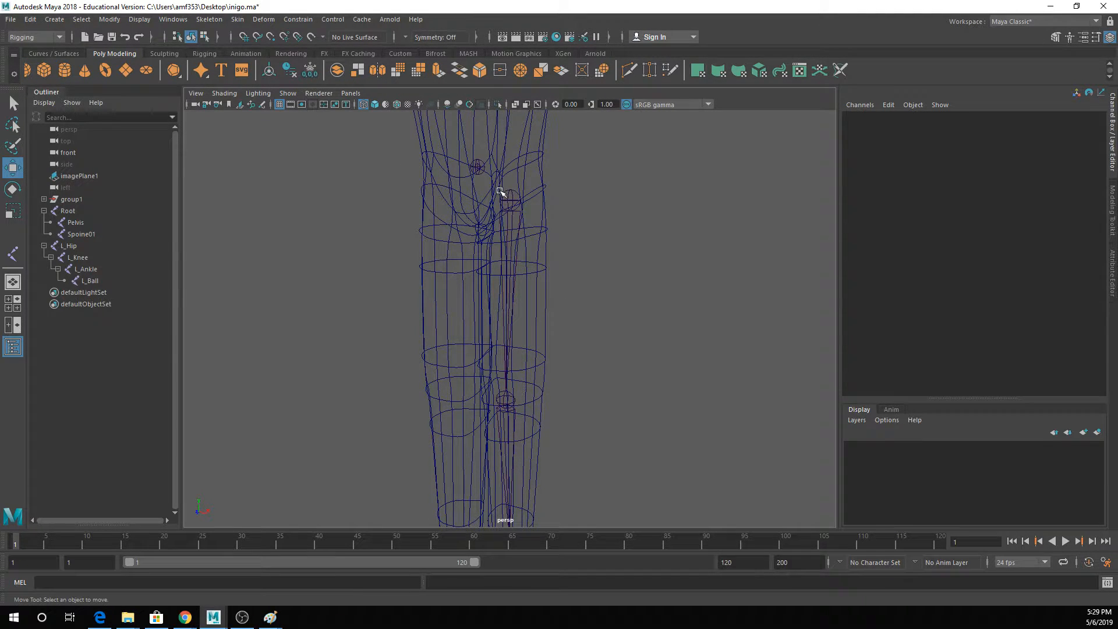
- Display the perspective view smooth shaded with X-Ray Joints enabled
key("5")
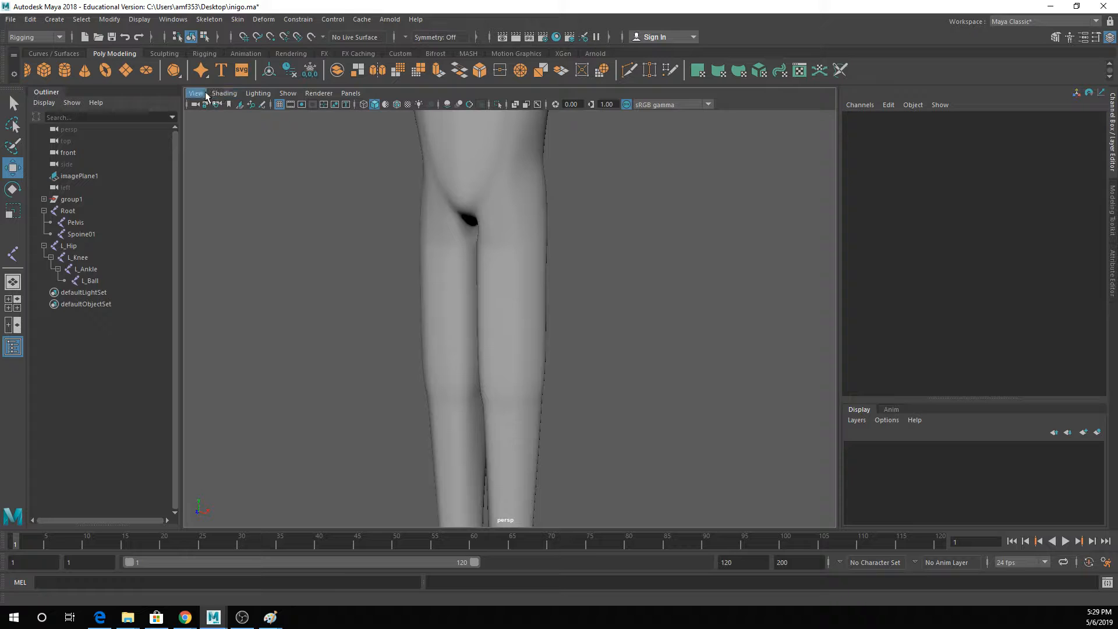
left_click(224, 95)
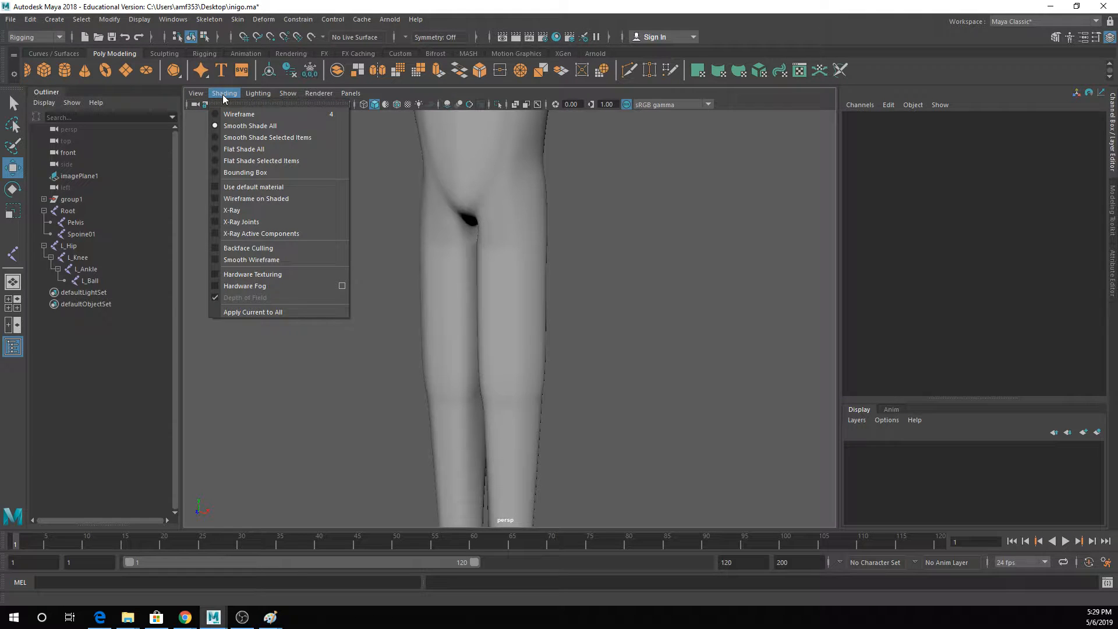
left_click(246, 225)
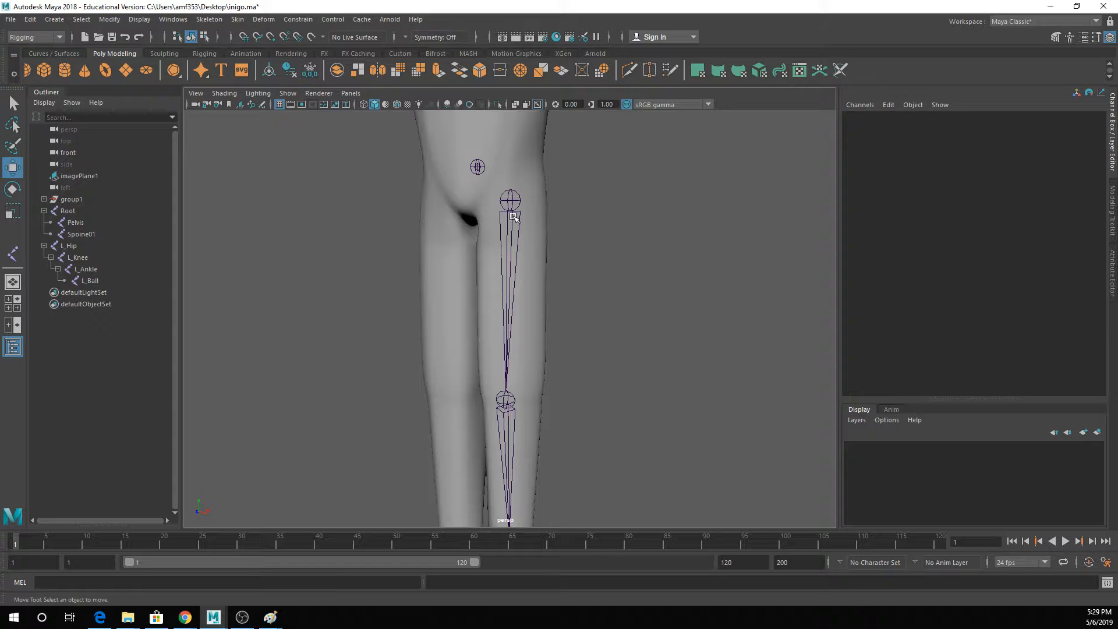
- Select the body mesh and assign it to a new display layer
left_click(524, 185)
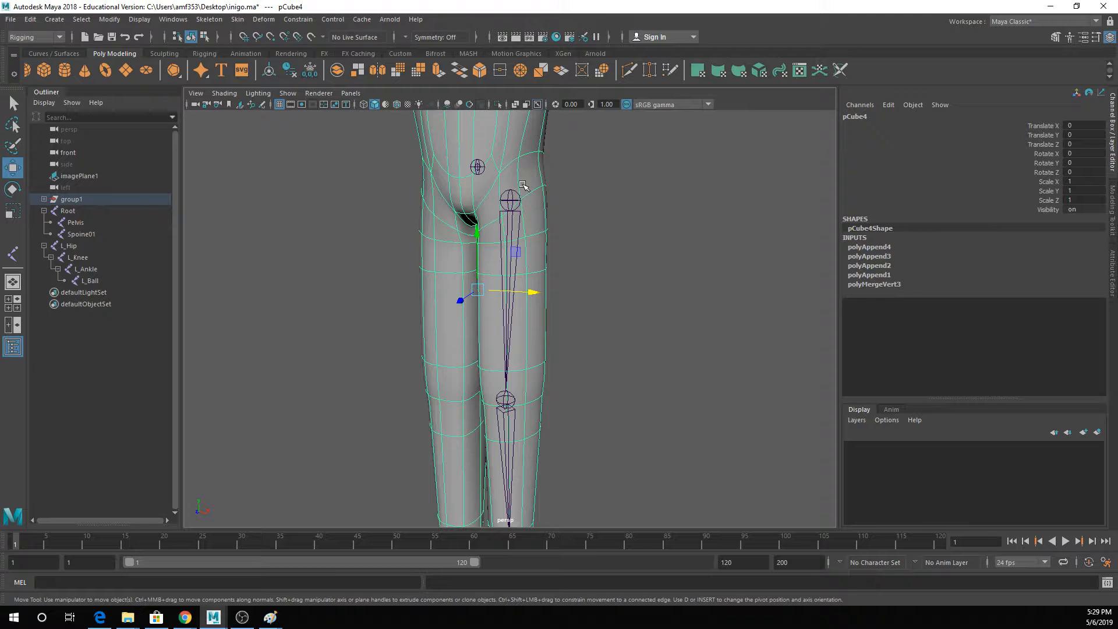
key("q")
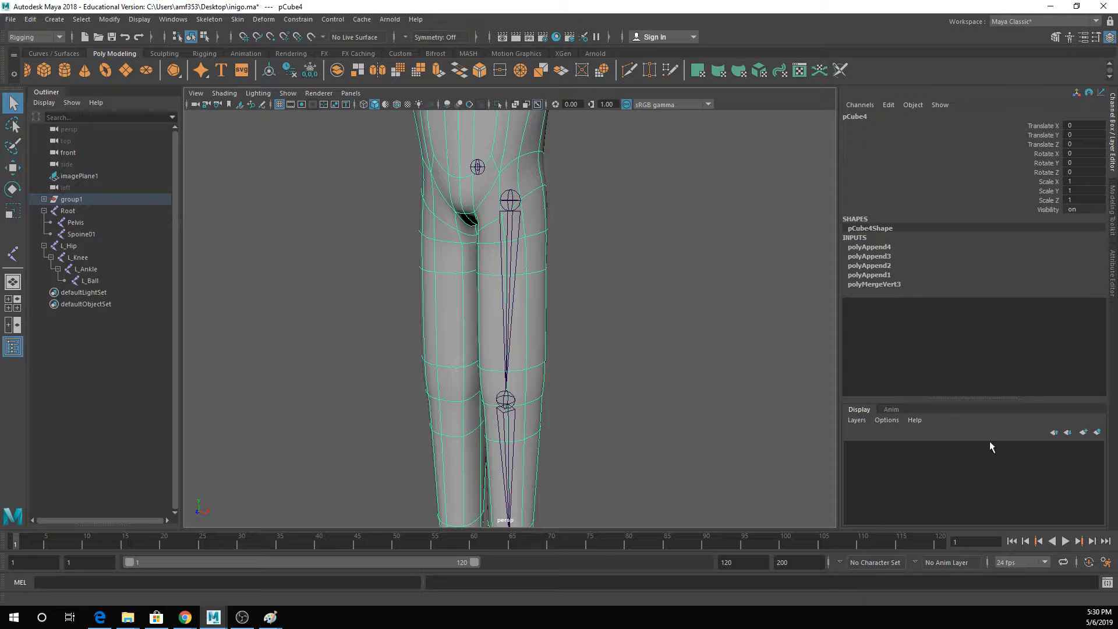
left_click_drag(981, 399, 975, 313)
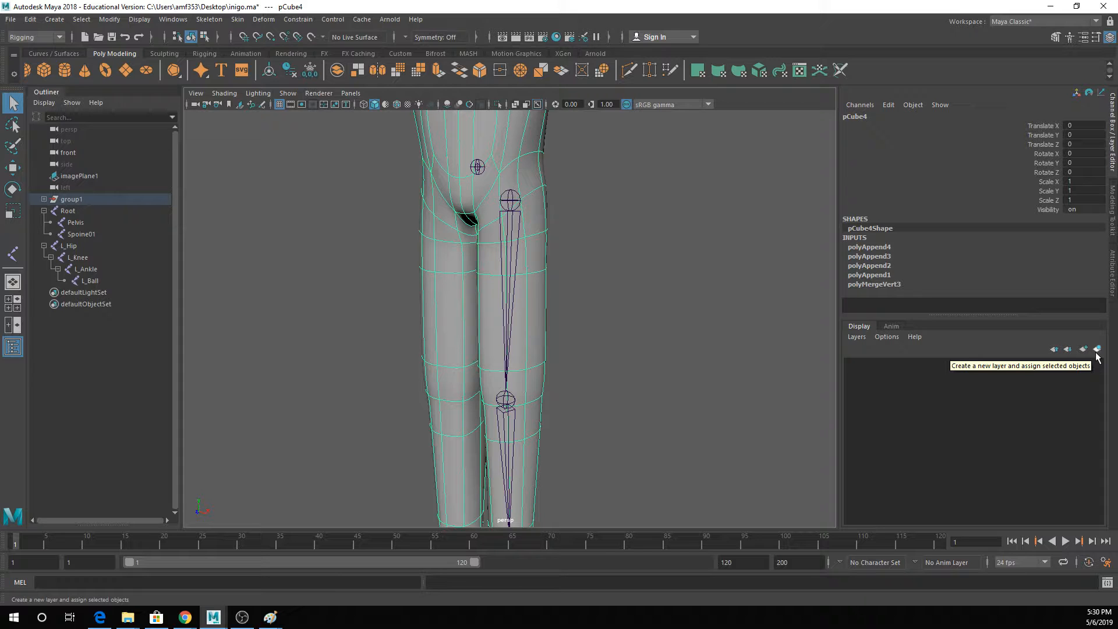
left_click(1097, 349)
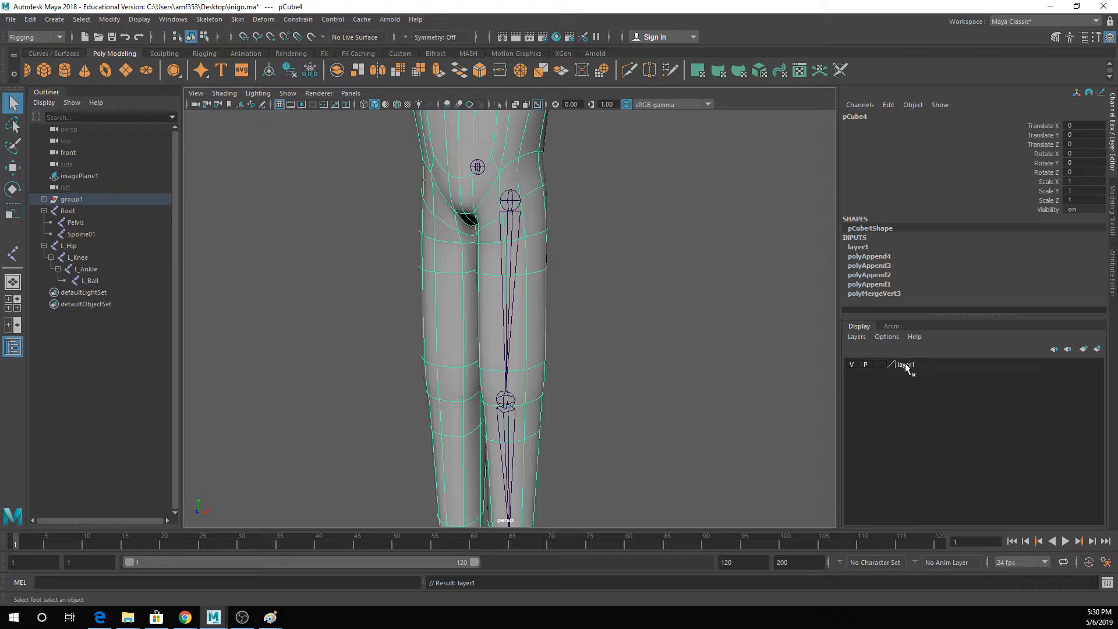
- Switch the new display layer's visibility off and on repeatedly to test its effect on the body mesh
left_click(854, 364)
left_click(854, 364)
left_click(854, 364)
left_click(854, 364)
left_click(854, 364)
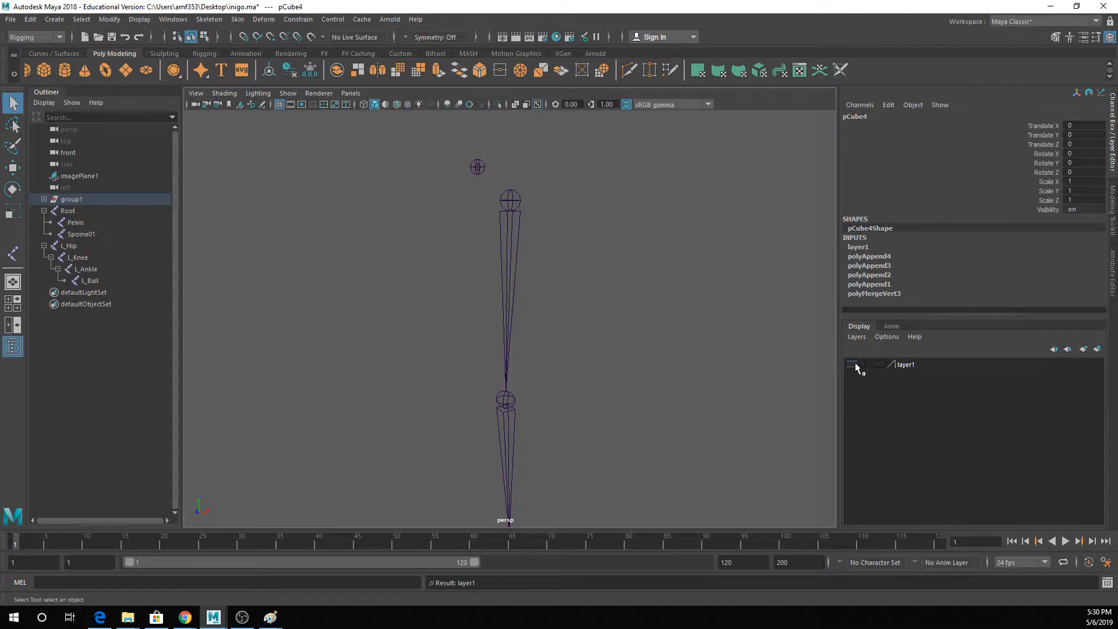
left_click(854, 364)
left_click(854, 364)
left_click(854, 364)
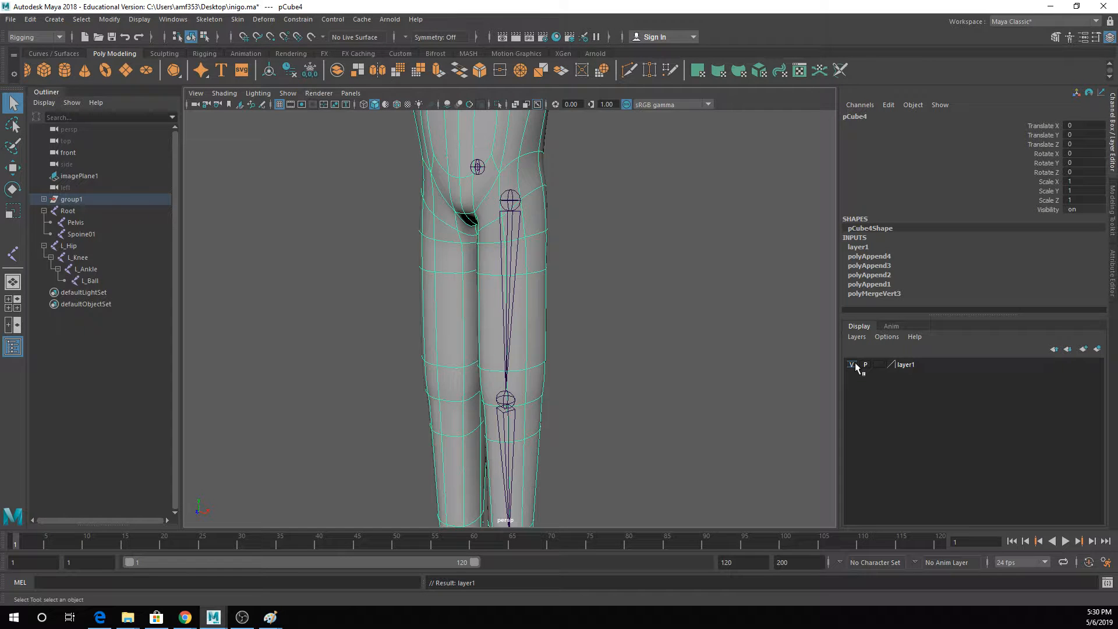
left_click(855, 364)
left_click(855, 364)
- Rename the display layer to flesh and save the layer settings
double_click(906, 364)
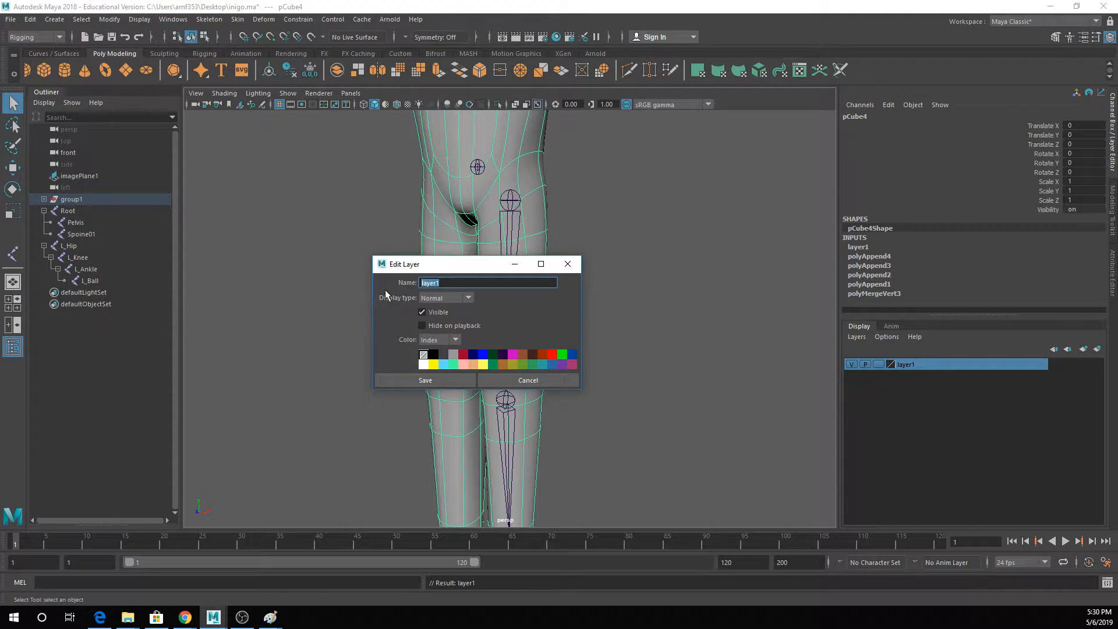
type("flesh")
key("Return")
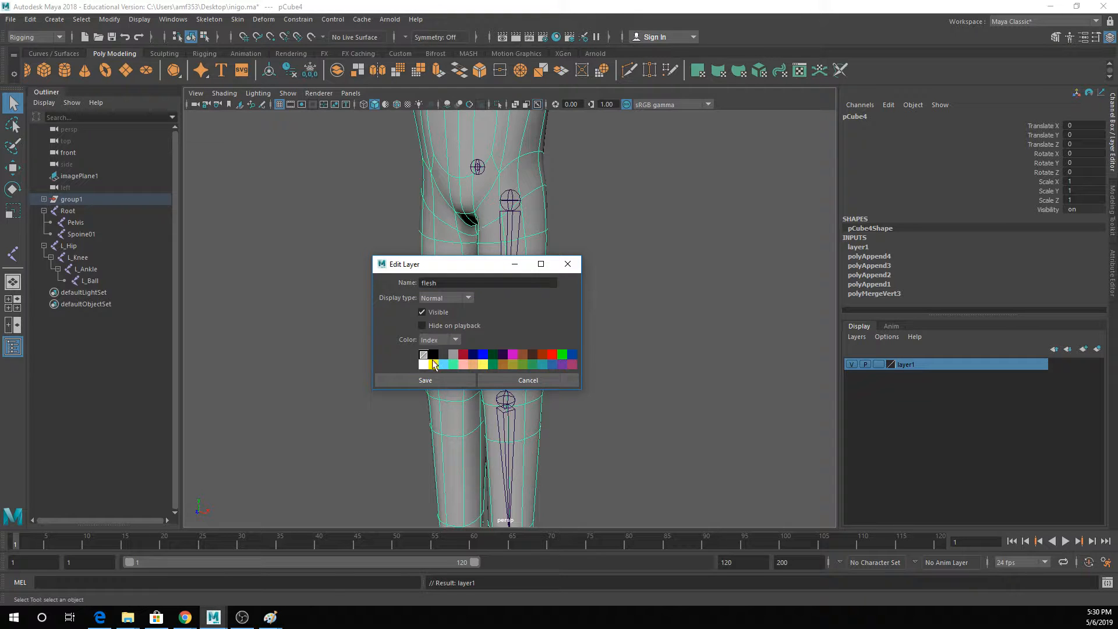
left_click(426, 380)
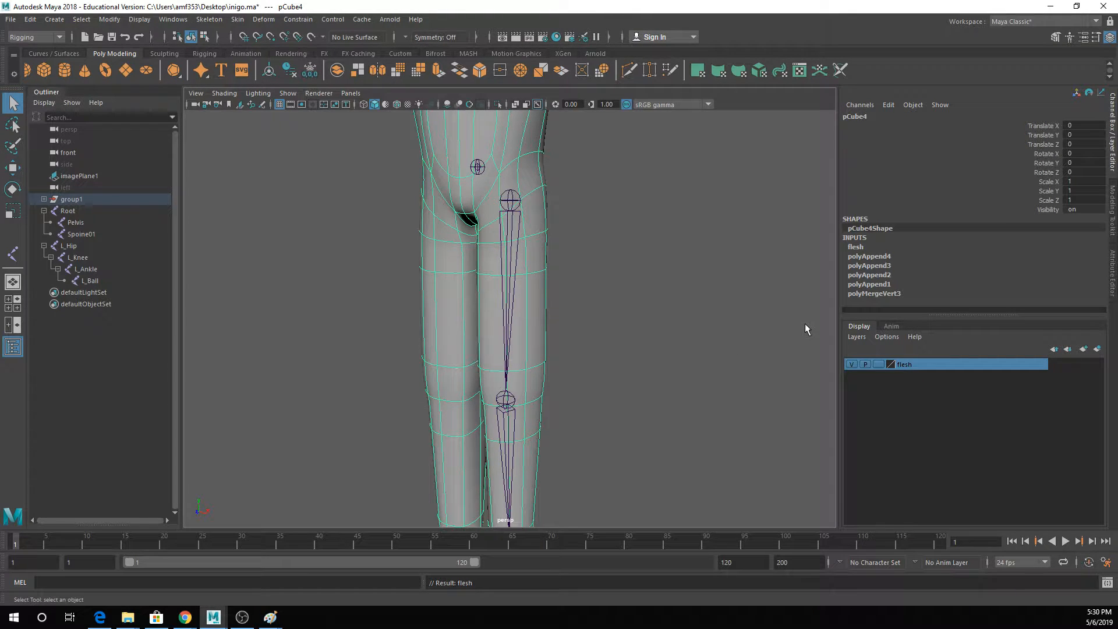
- Clear the selection, then hide the flesh layer and show it again
left_click(695, 265)
left_click(852, 364)
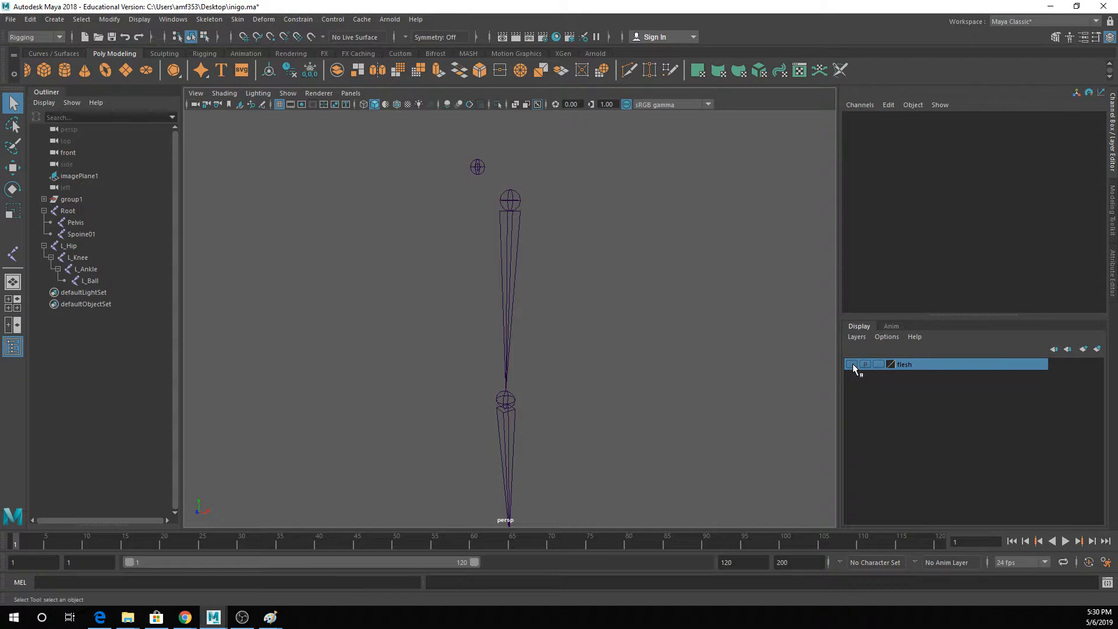
left_click(853, 364)
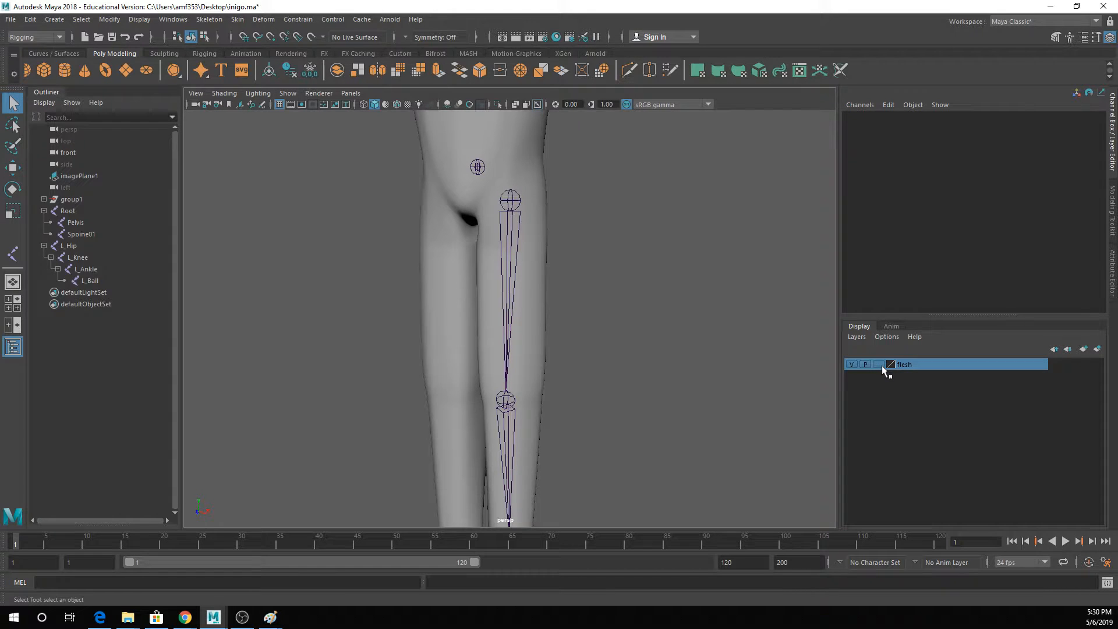
- Switch the flesh layer to Template and then to Reference, and test selecting the body mesh in the view
left_click(878, 364)
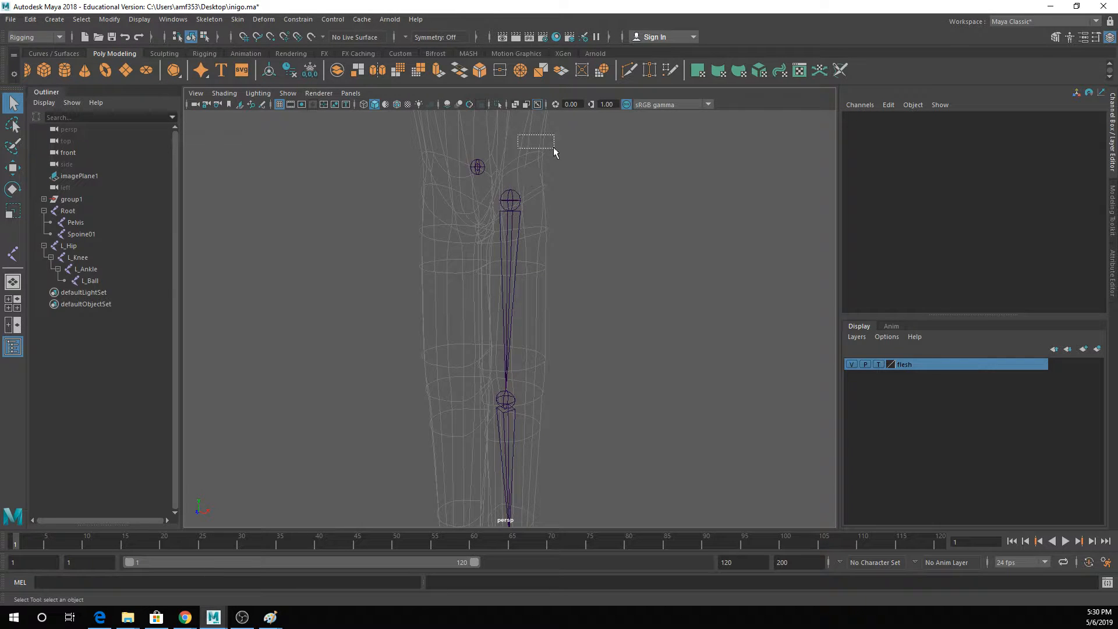
left_click(879, 364)
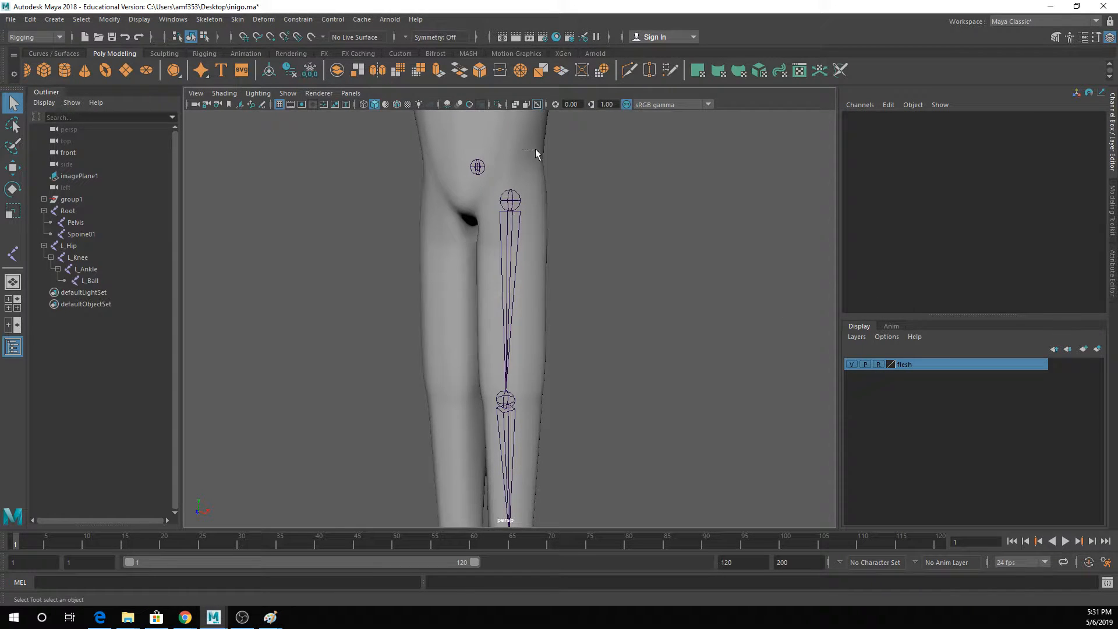
left_click_drag(547, 183, 546, 182)
middle_click_drag(527, 284, 550, 403, "alt")
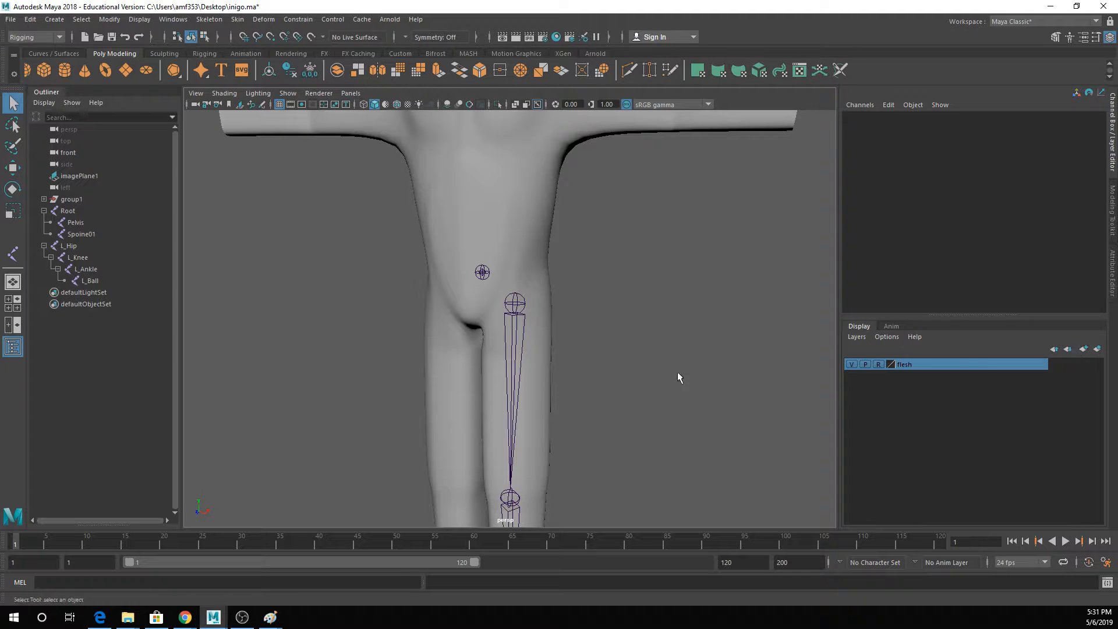
middle_click_drag(663, 335, 677, 319, "alt")
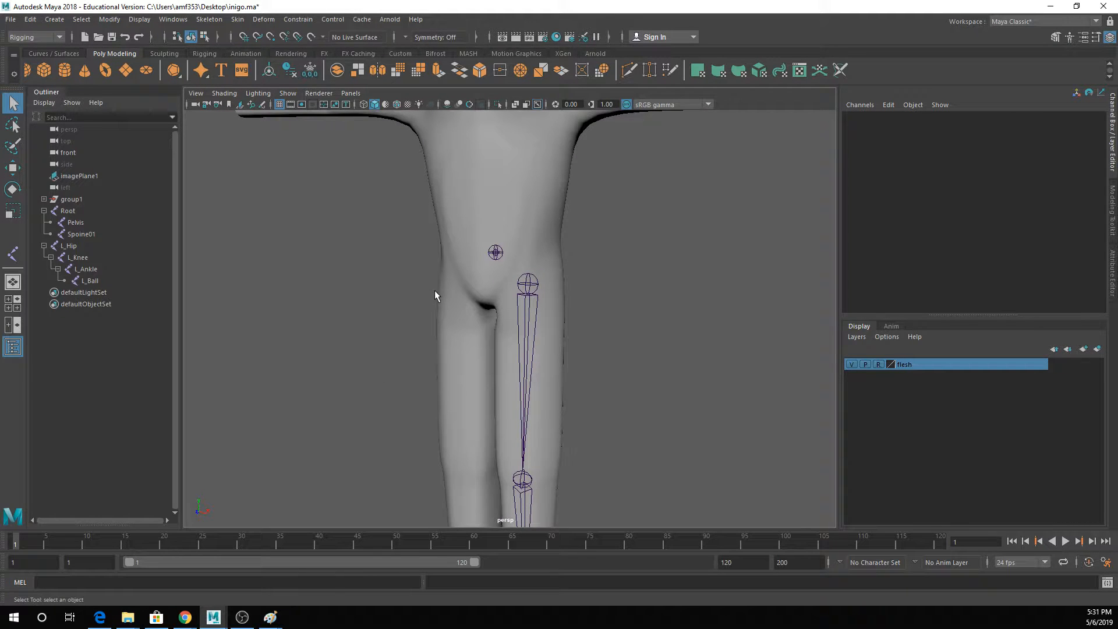
- Parent the L_Hip joint chain under the Pelvis joint in the Outliner
left_click(72, 250)
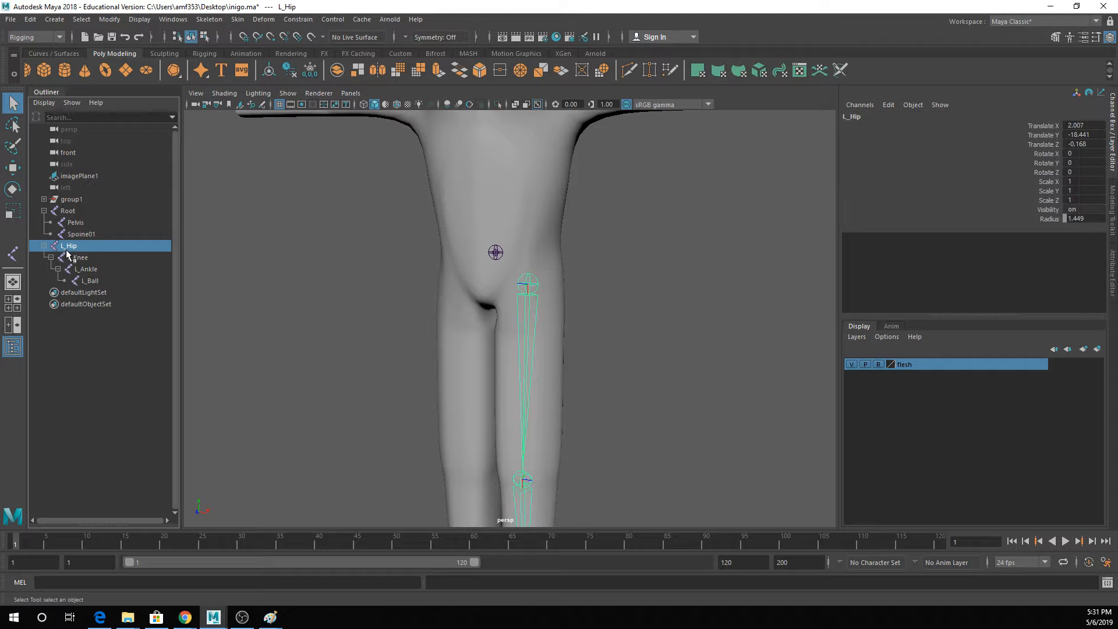
middle_click_drag(64, 247, 82, 222)
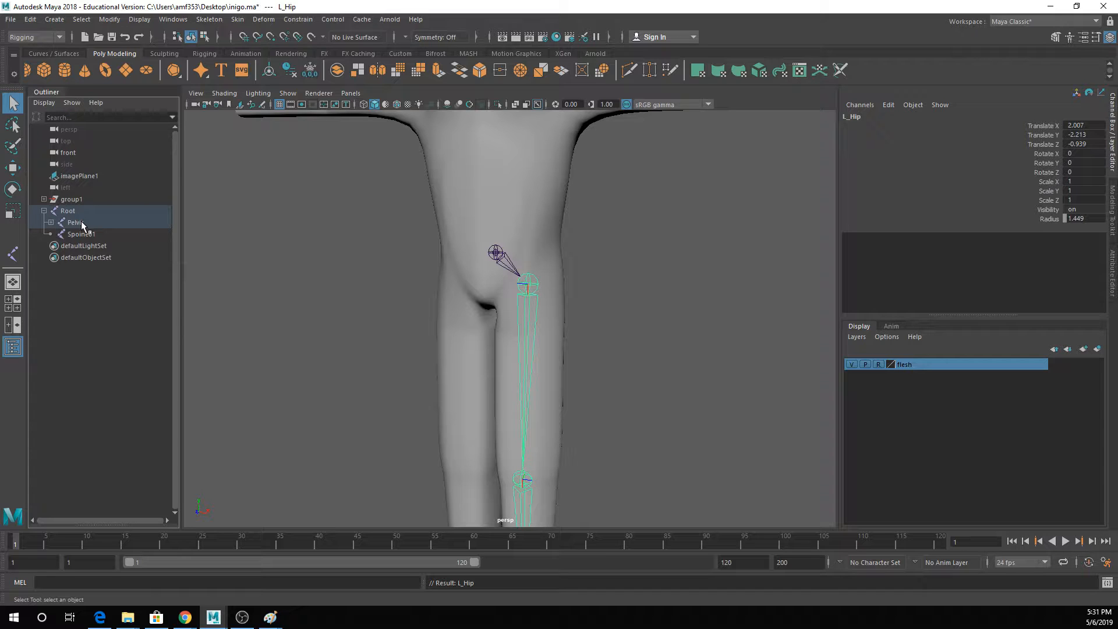
scroll(451, 317, "down", 2)
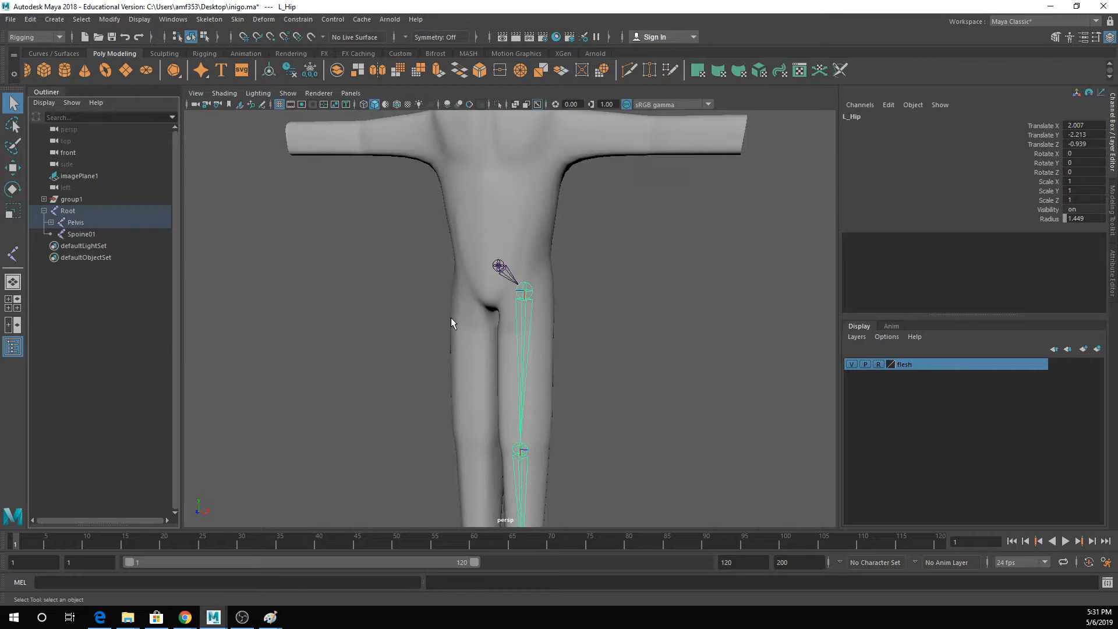
middle_click_drag(534, 376, 545, 272, "alt")
scroll(547, 236, "down", 2)
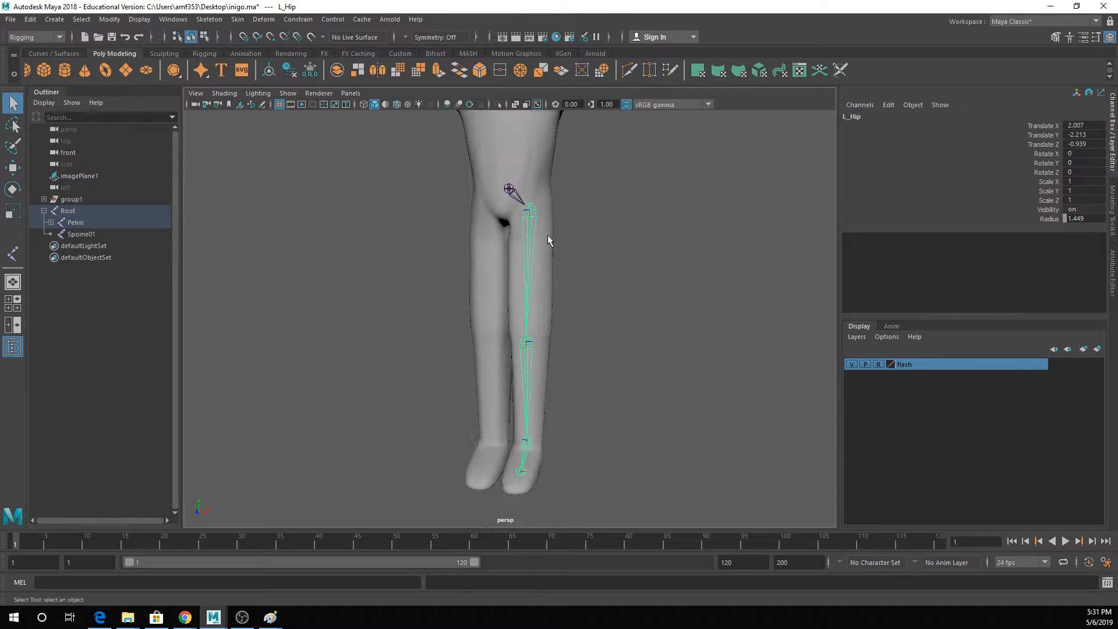
left_click_drag(547, 236, 592, 234, "alt")
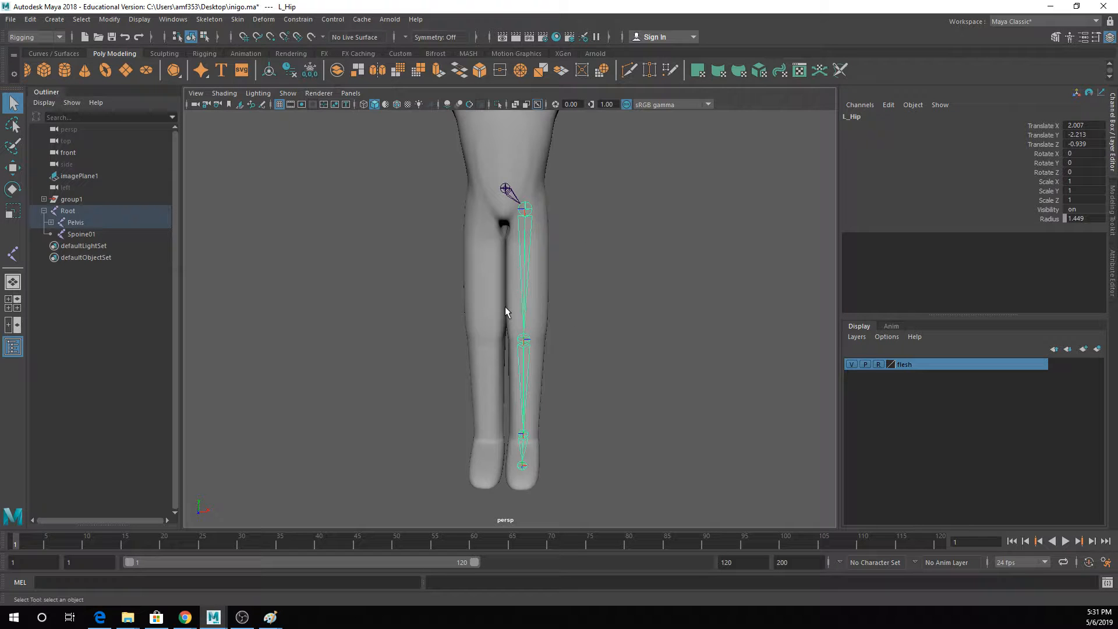
- Try to mirror the L_Hip joint chain across the XY plane with the Behavior function, replacing L_ with R_
left_click(209, 20)
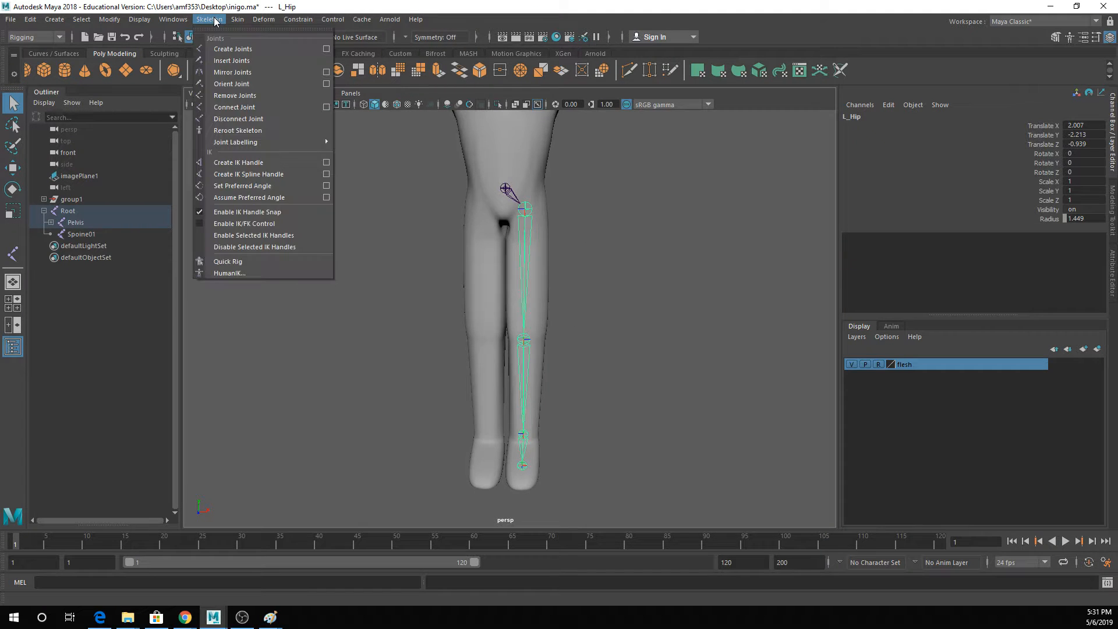
left_click(327, 72)
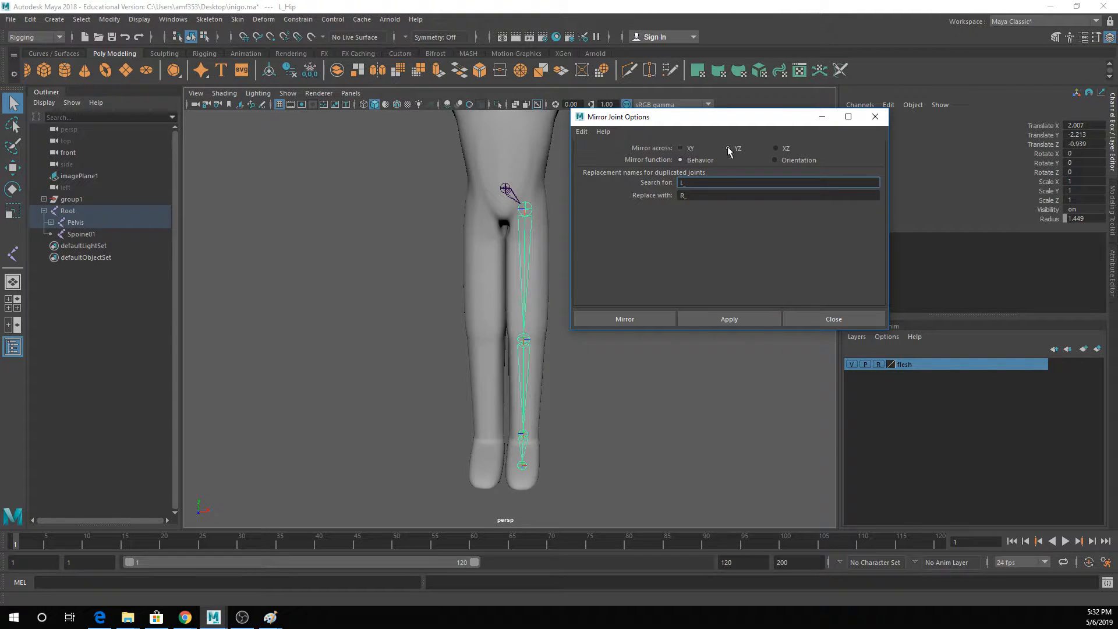
left_click(691, 151)
left_click_drag(461, 204, 409, 290, "alt")
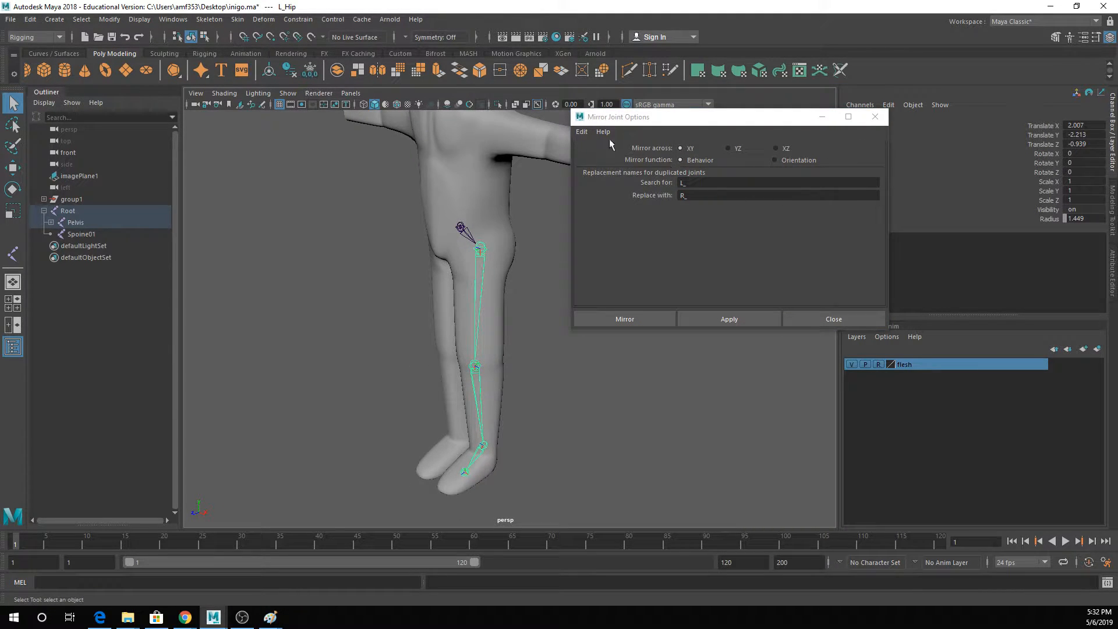
left_click(731, 320)
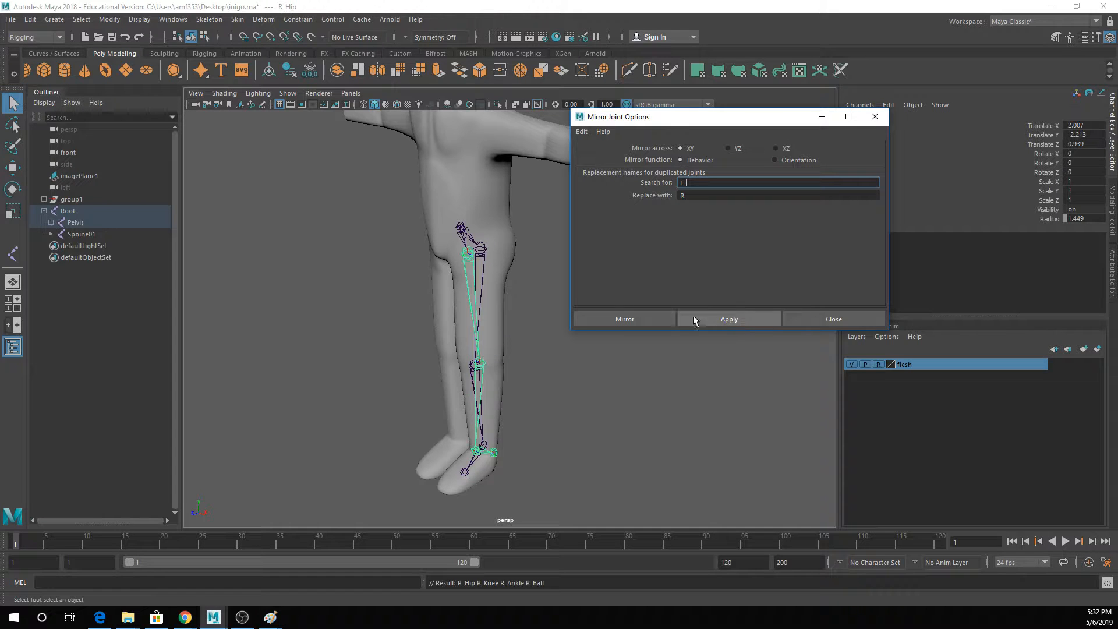
- Reselect L_Hip, mirror its chain across the YZ plane, and undo that mirror
left_click(728, 148)
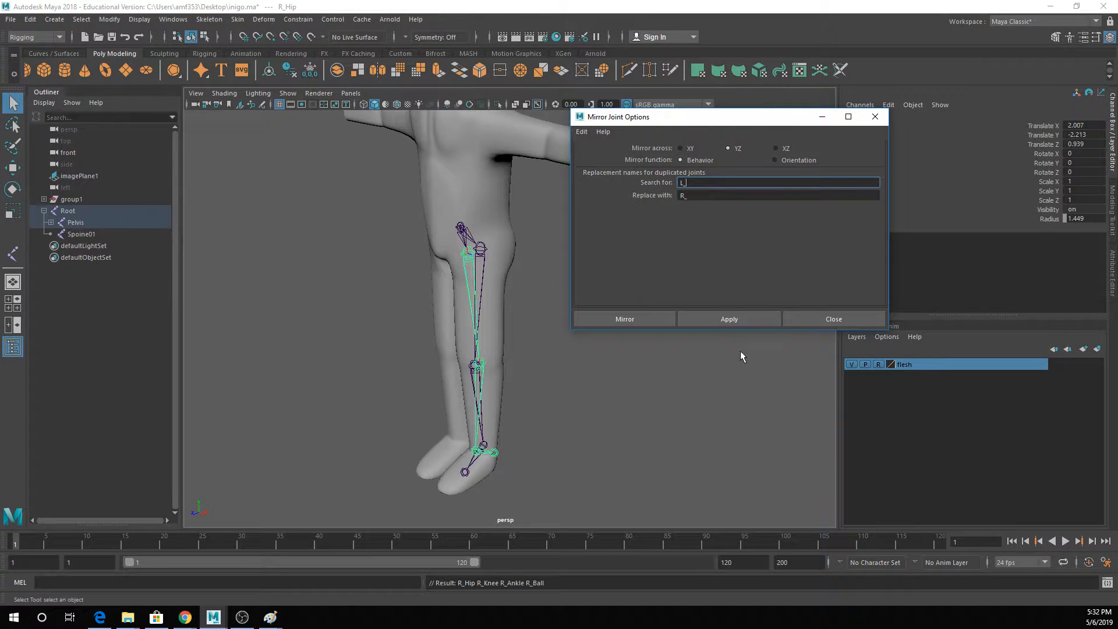
left_click(466, 262)
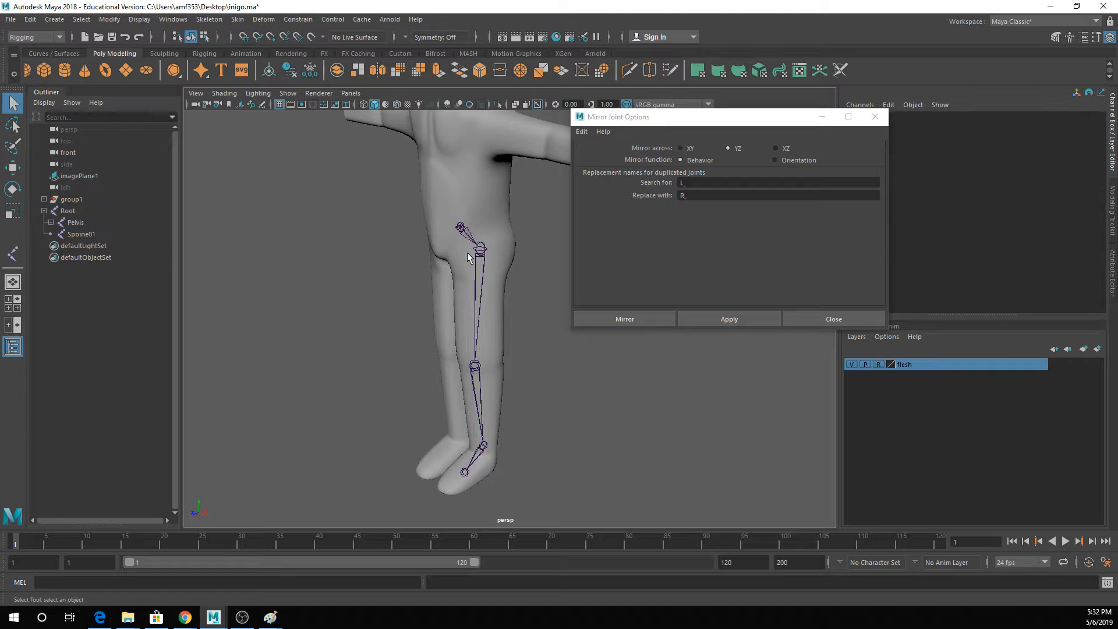
left_click(489, 262)
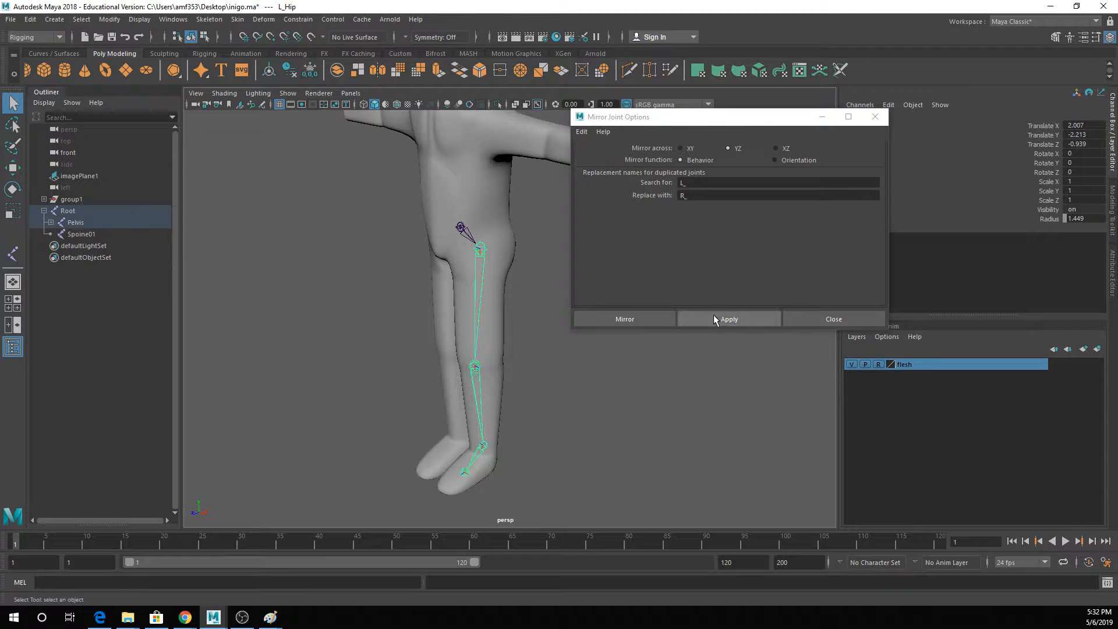
left_click(715, 315)
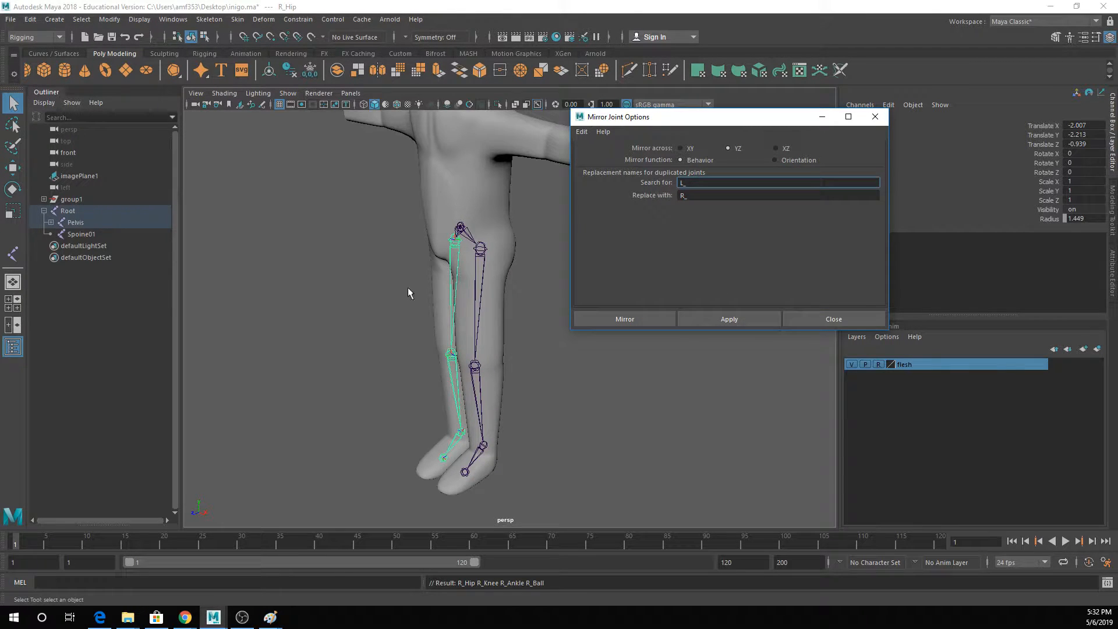
left_click_drag(407, 288, 547, 271, "alt")
middle_click_drag(451, 320, 461, 272, "alt")
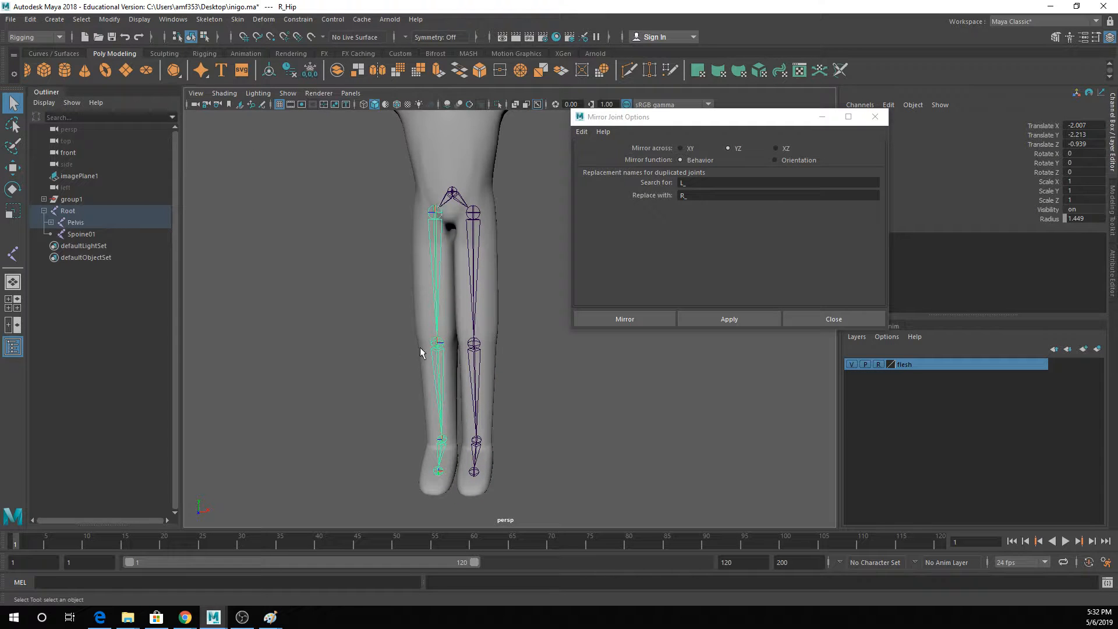
key("ctrl+z")
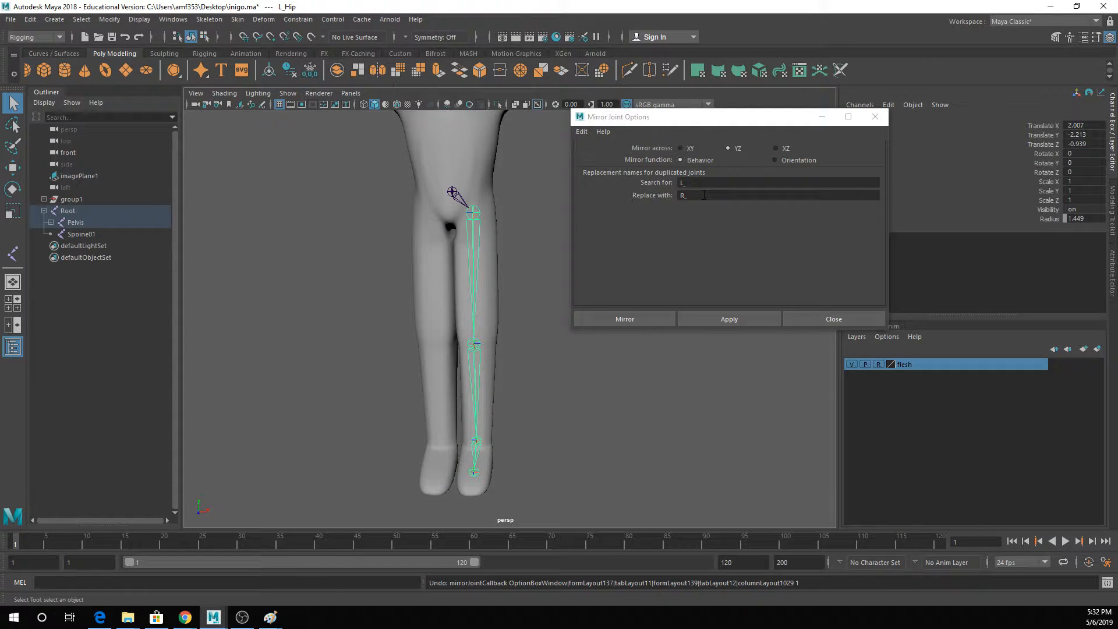
- Clear both replacement-name fields in the mirror options and expand the Pelvis and L_Hip hierarchy in the Outliner
left_click_drag(696, 196, 659, 198)
key("BackSpace")
key("shift+Tab")
key("BackSpace")
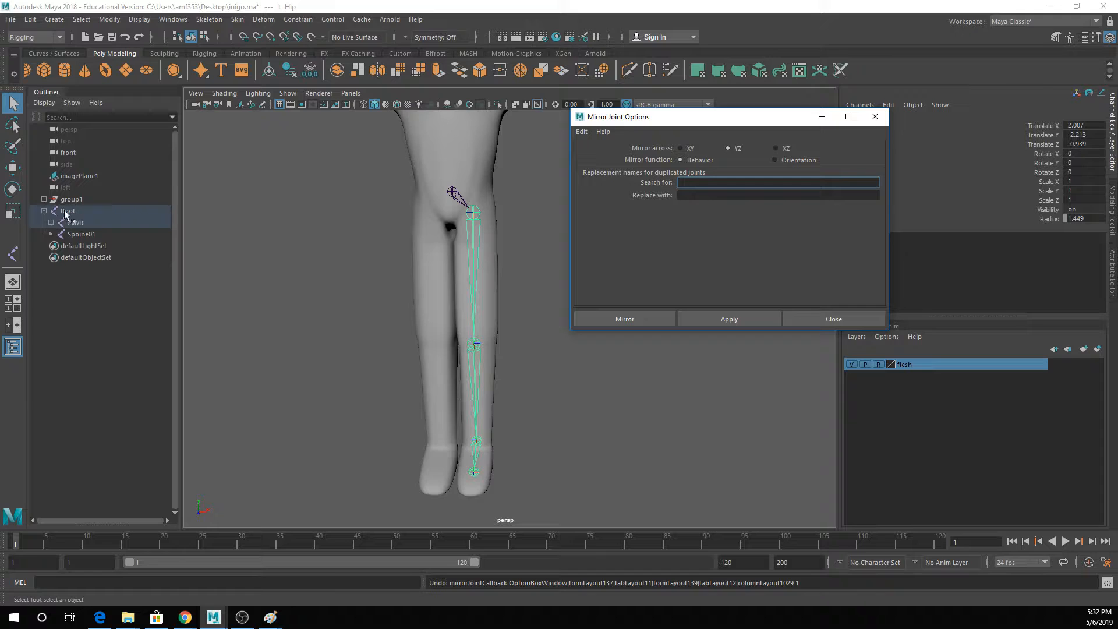
left_click_drag(52, 223, 55, 224)
left_click(51, 223)
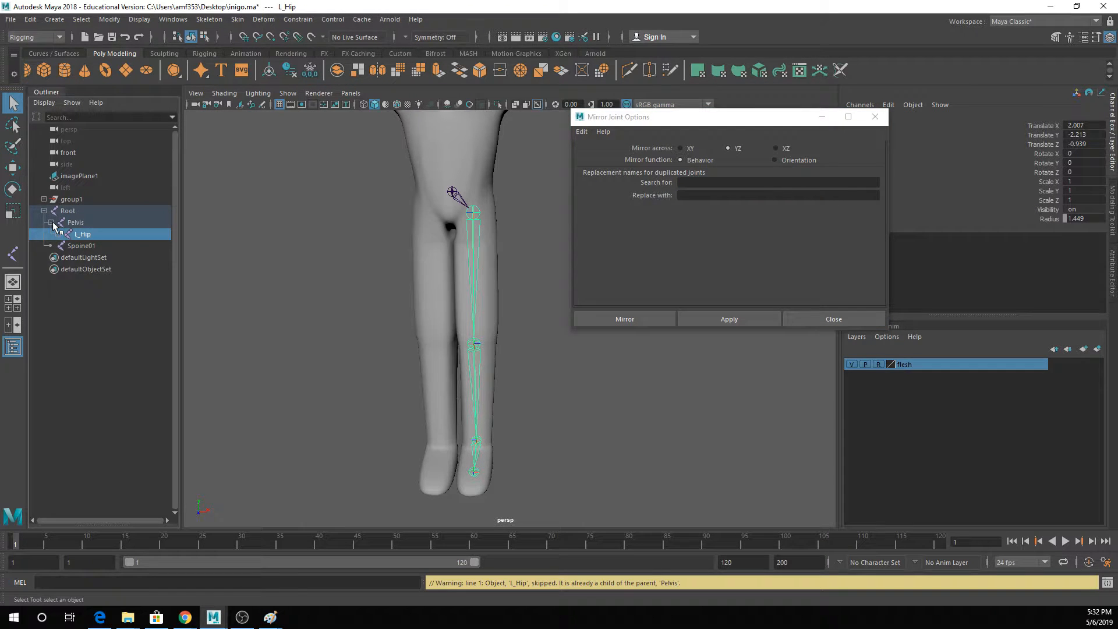
left_click(58, 234)
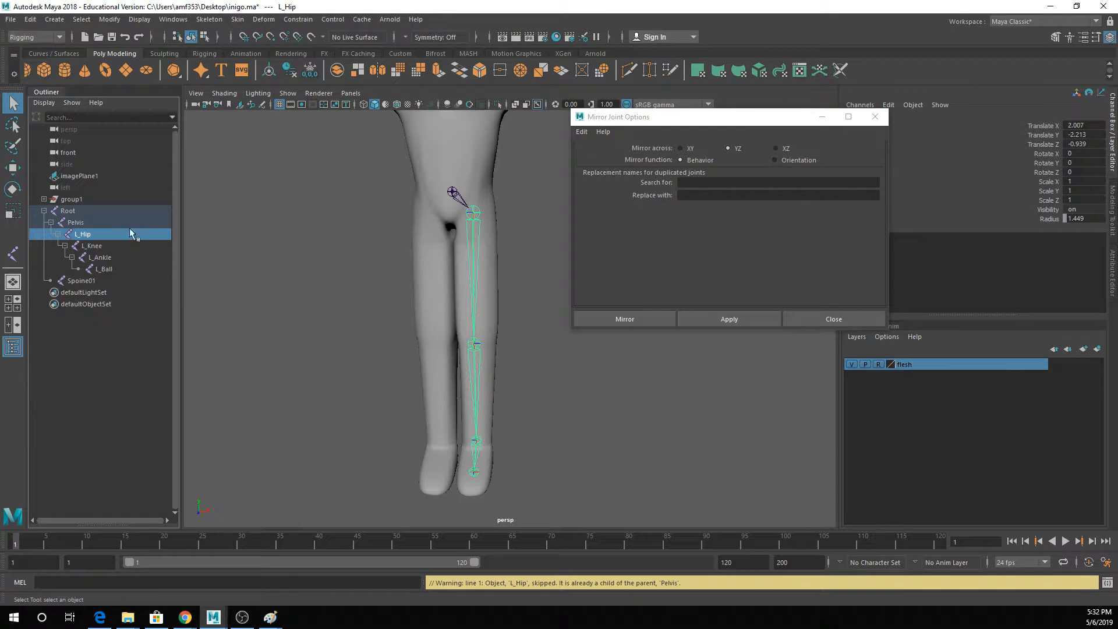
- Set the duplicated joints' names to replace L_ with R_, and mirror the L_Hip chain across YZ with Behavior
left_click(692, 182)
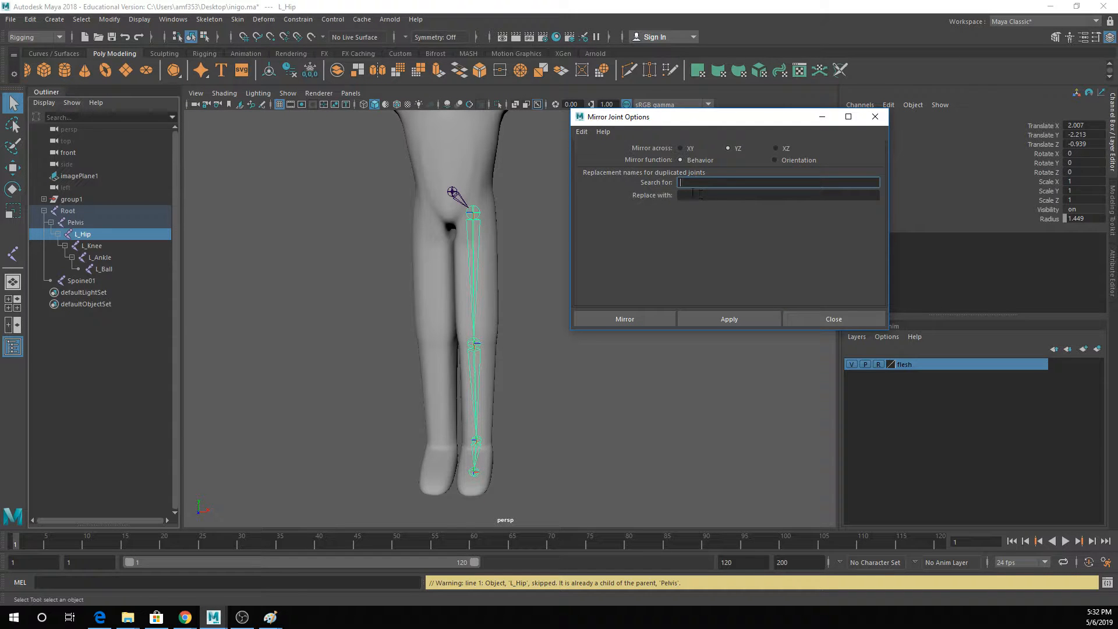
left_click(679, 196)
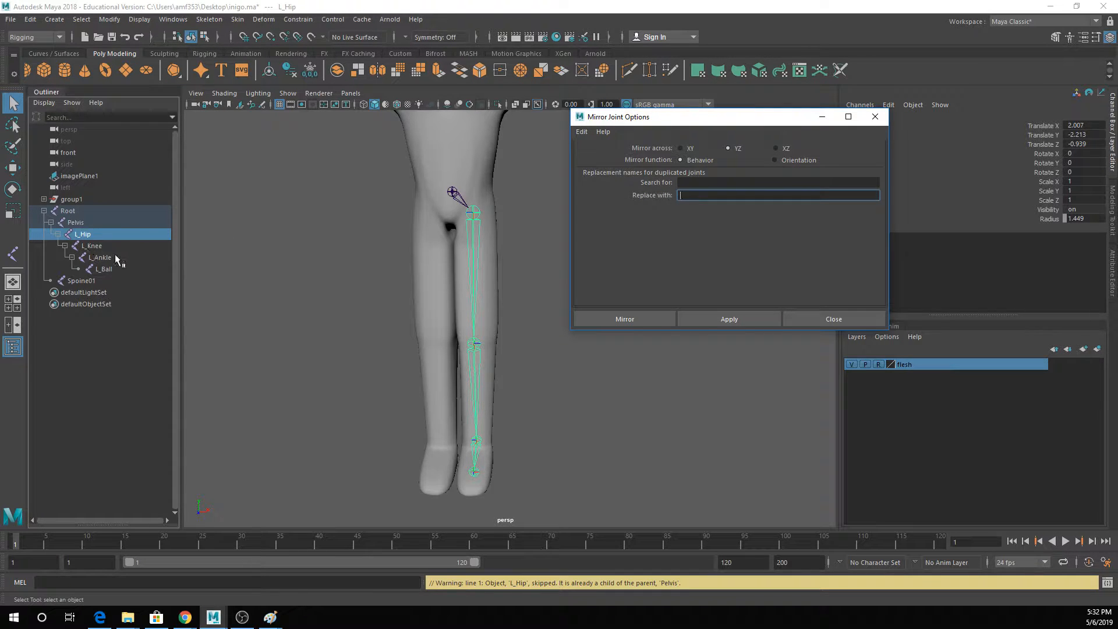
left_click(710, 181)
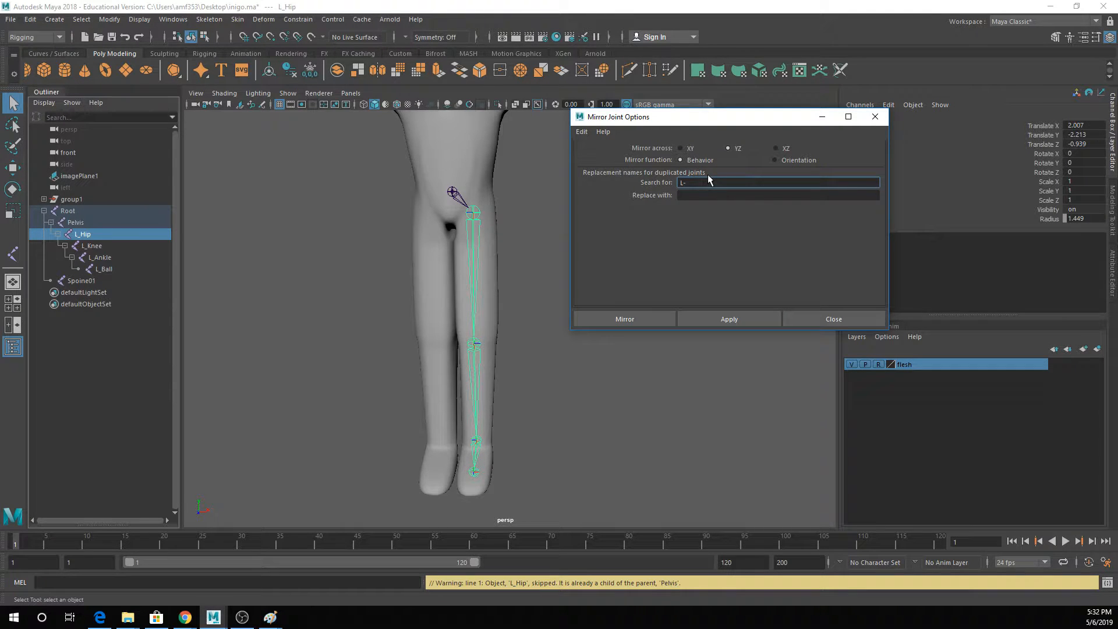
key("Tab")
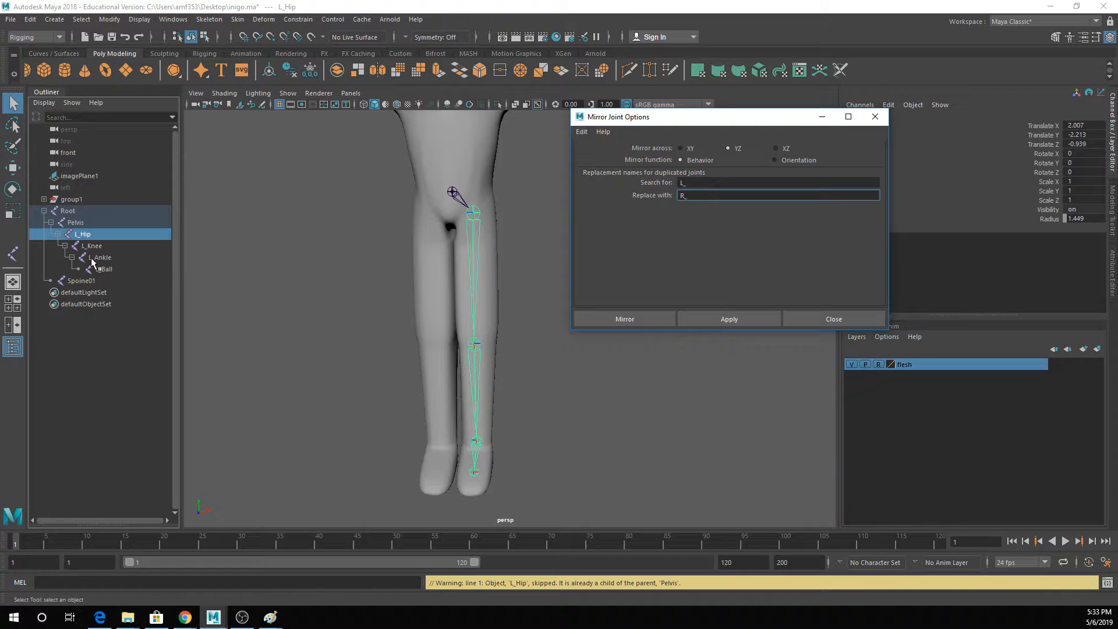
left_click(729, 319)
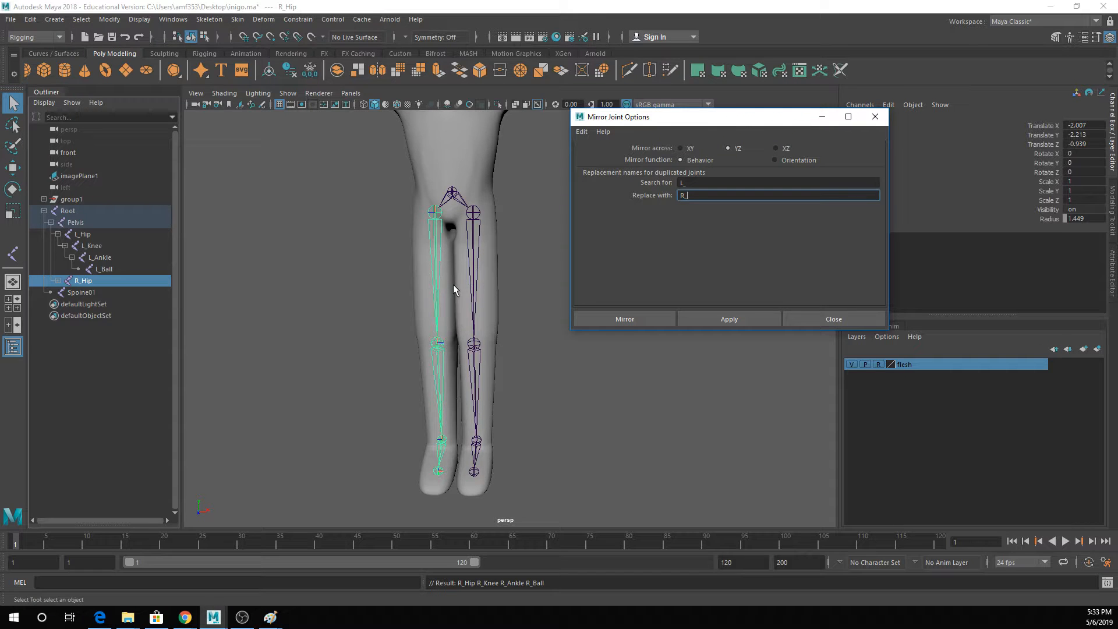
- Expand R_Hip in the Outliner to check the mirrored joints' names, and close the mirror options
left_click_drag(453, 285, 466, 283, "alt")
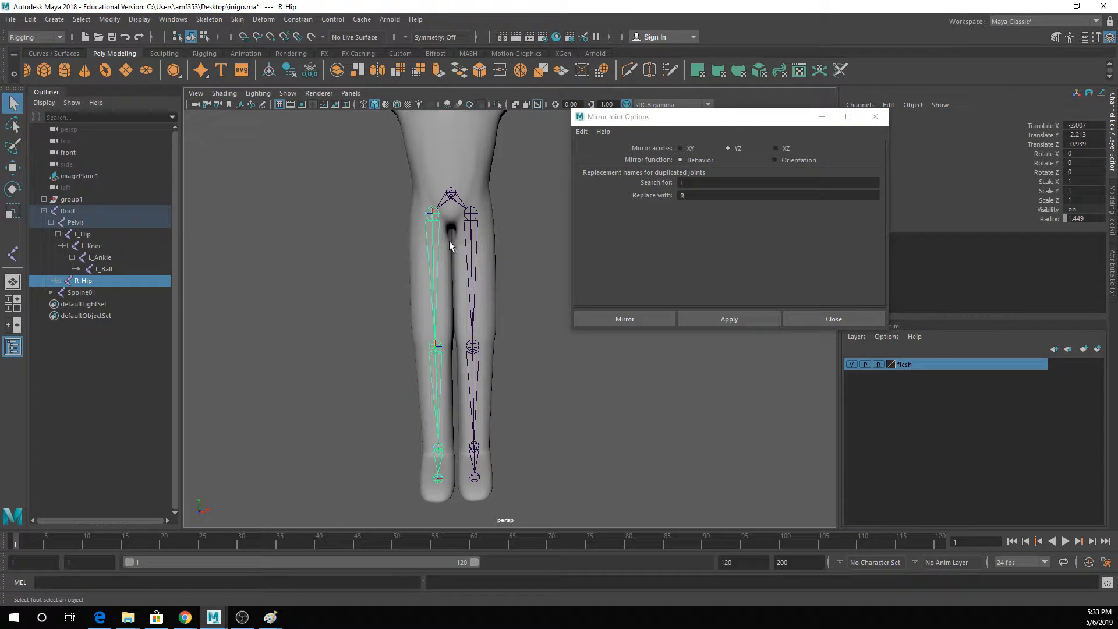
left_click(58, 281)
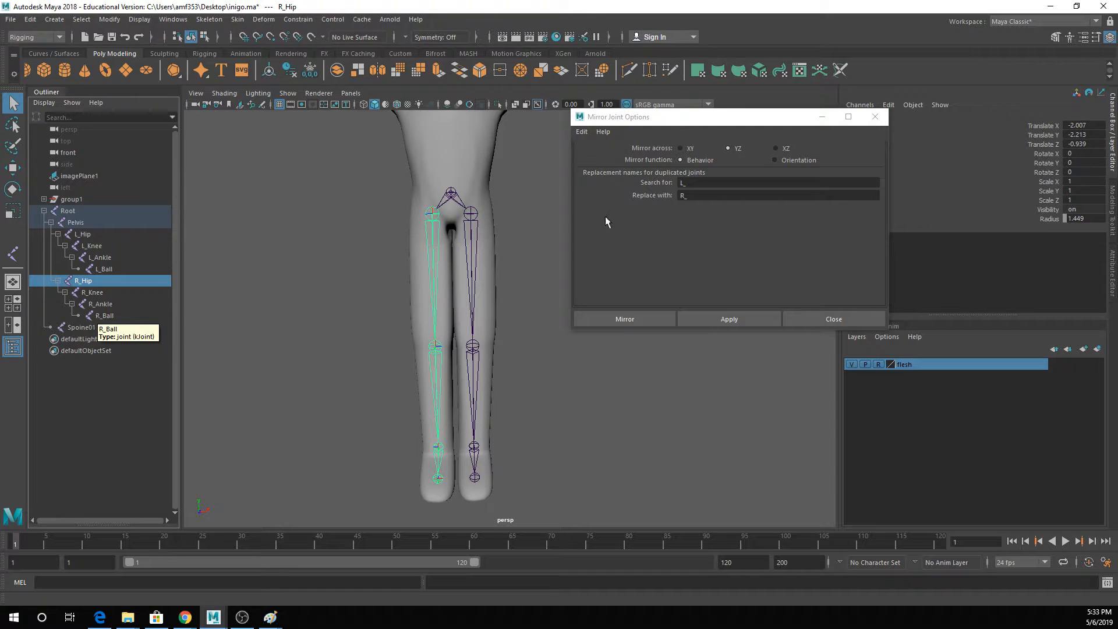
left_click(810, 318)
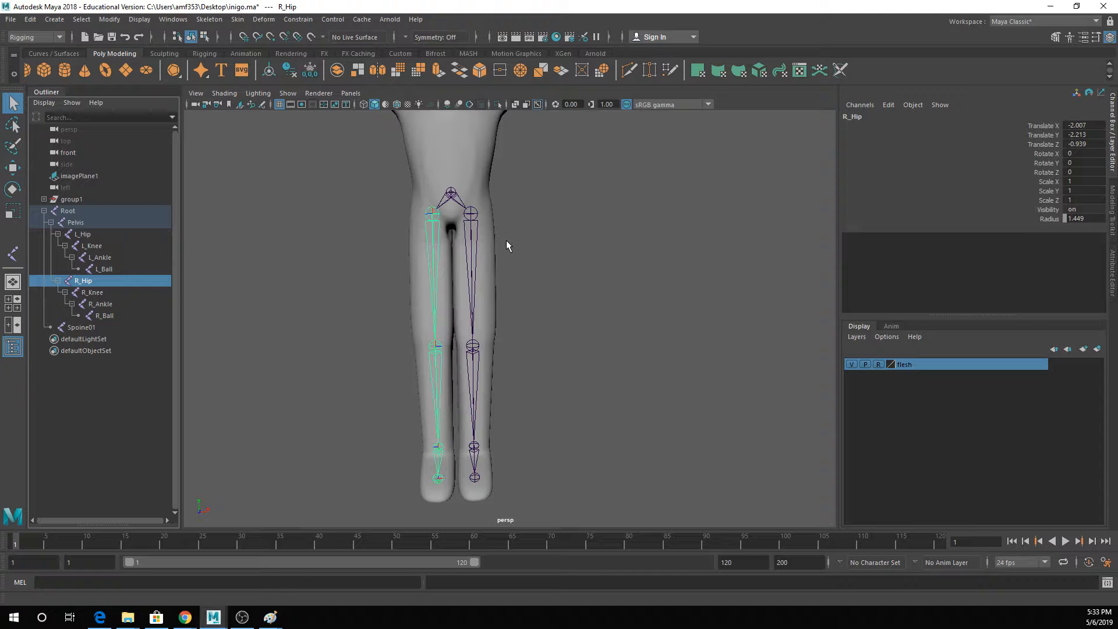
- Create a five-joint chain in the side view, running from just above the pelvis through the torso and neck into the head
scroll(554, 265, "down", 3)
key("space")
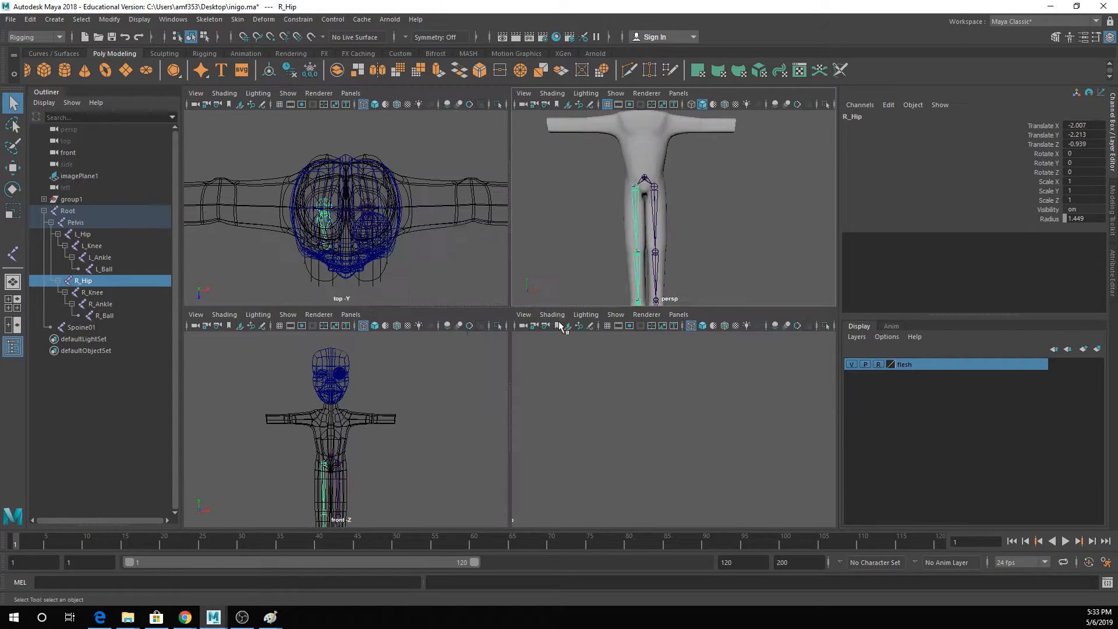
key("space")
left_click(209, 20)
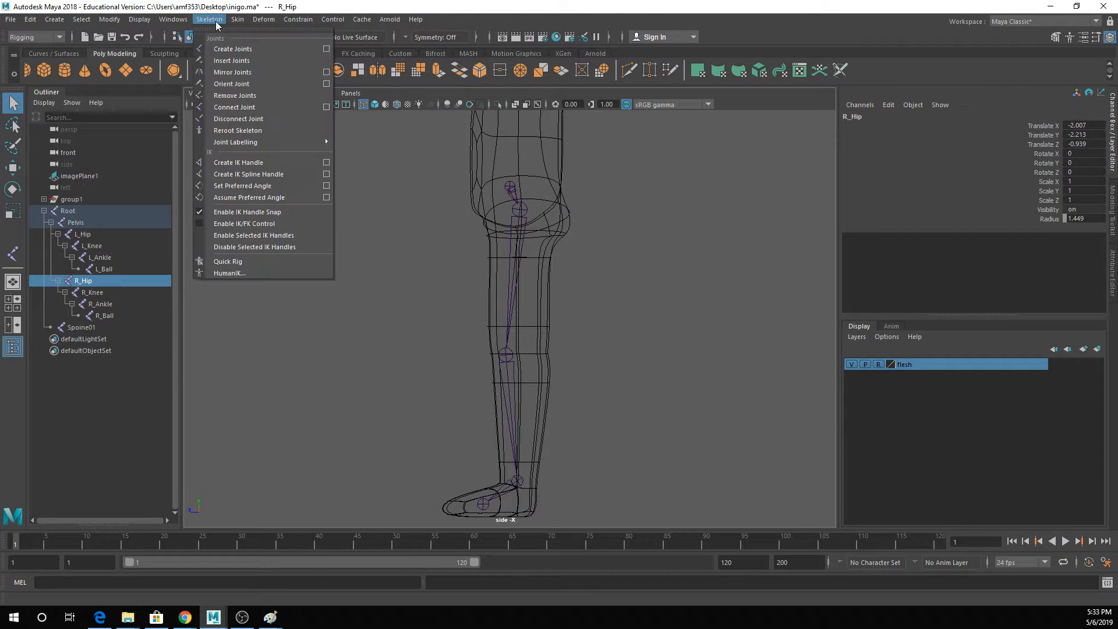
left_click(233, 48)
middle_click_drag(495, 175, 495, 262, "alt")
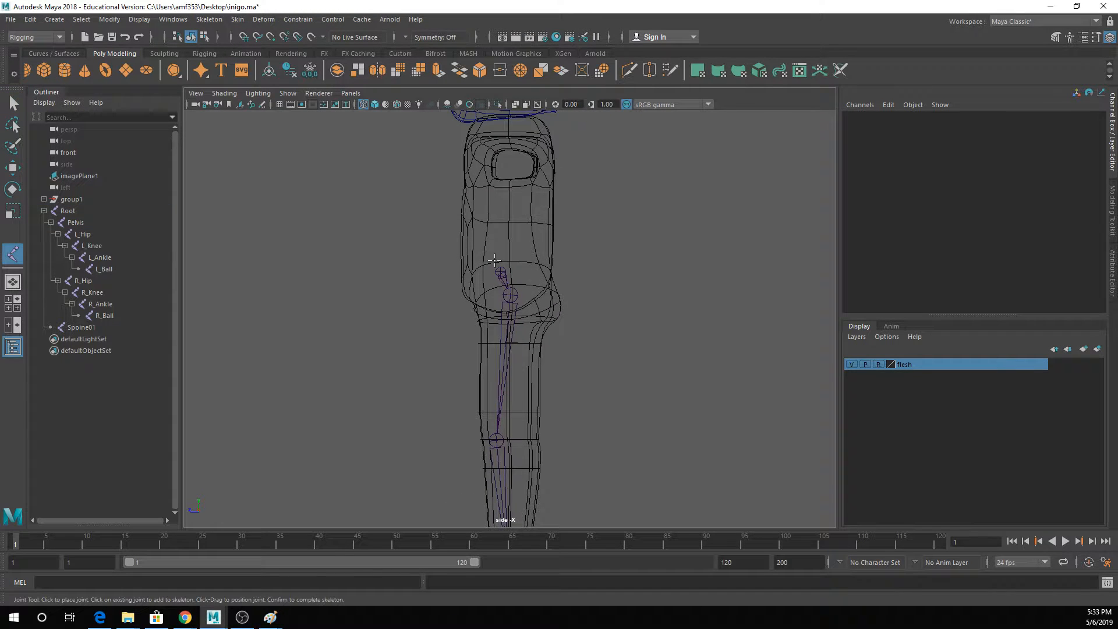
left_click(497, 259)
left_click(495, 241)
left_click(496, 216)
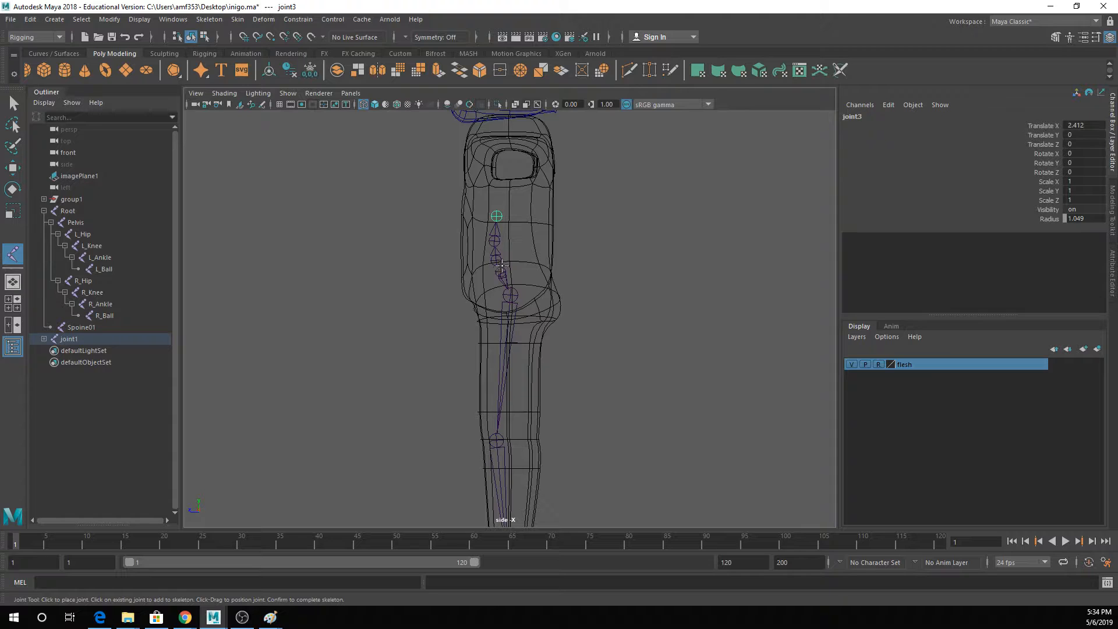
left_click(505, 127)
middle_click_drag(505, 127, 506, 182, "alt")
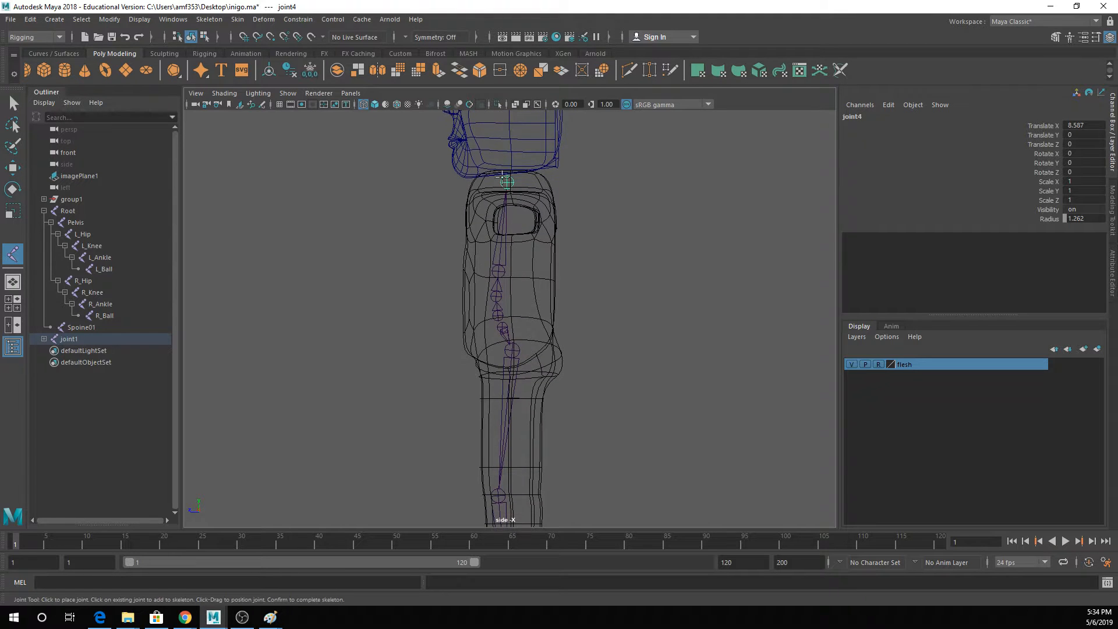
left_click(506, 163)
key("q")
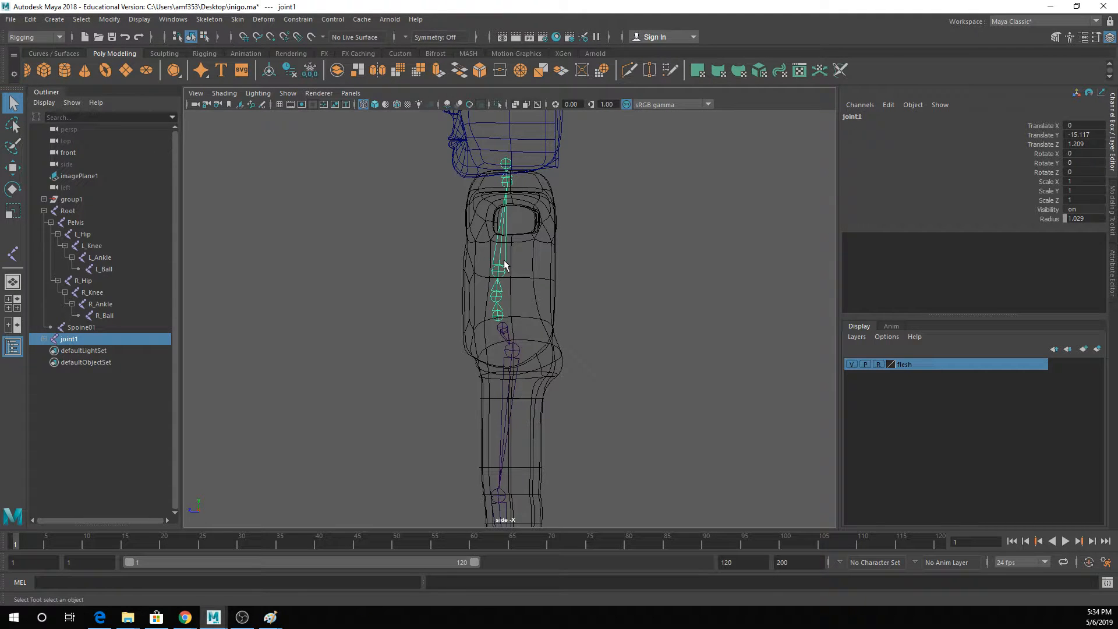
- Expand the new joint chain in the Outliner and rename its first joint to spine02
left_click(44, 339)
double_click(70, 340)
type("sp")
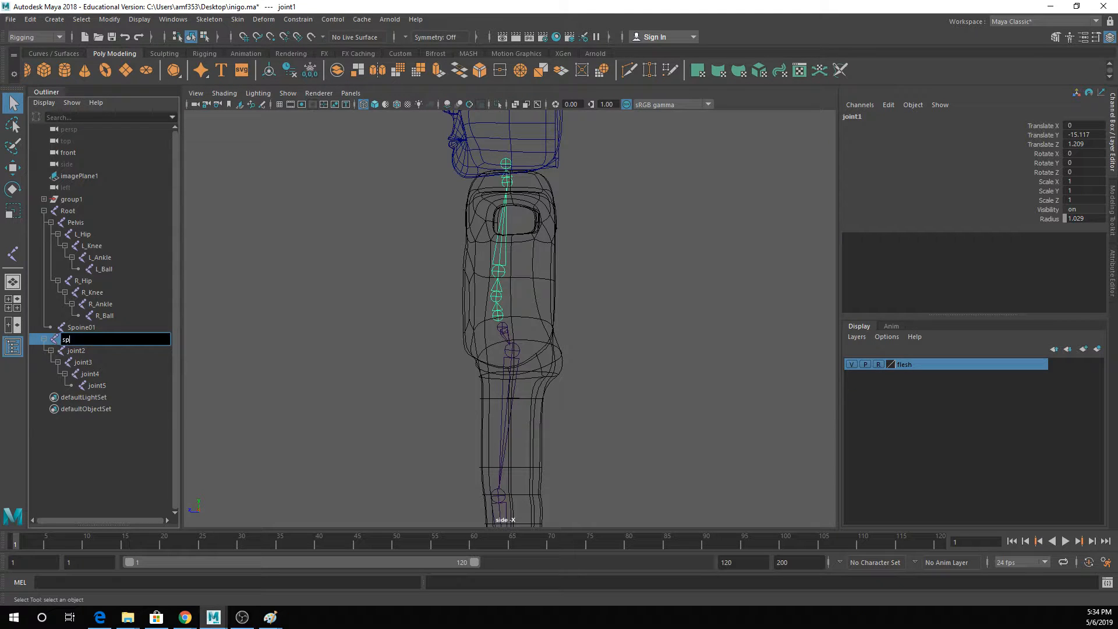
type("ine0")
double_click(73, 340)
key("Right")
type("3")
key("BackSpace")
type("2")
key("Return")
- Rename joint2 to spine03 and joint3 to spine04 in the Outliner
double_click(76, 351)
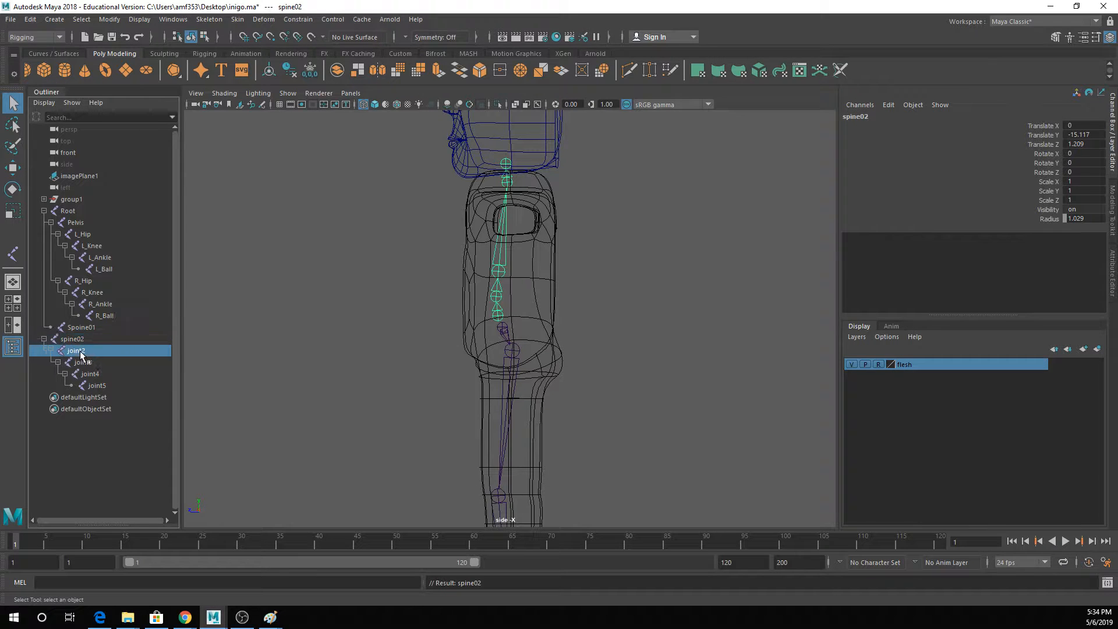
type("spine03")
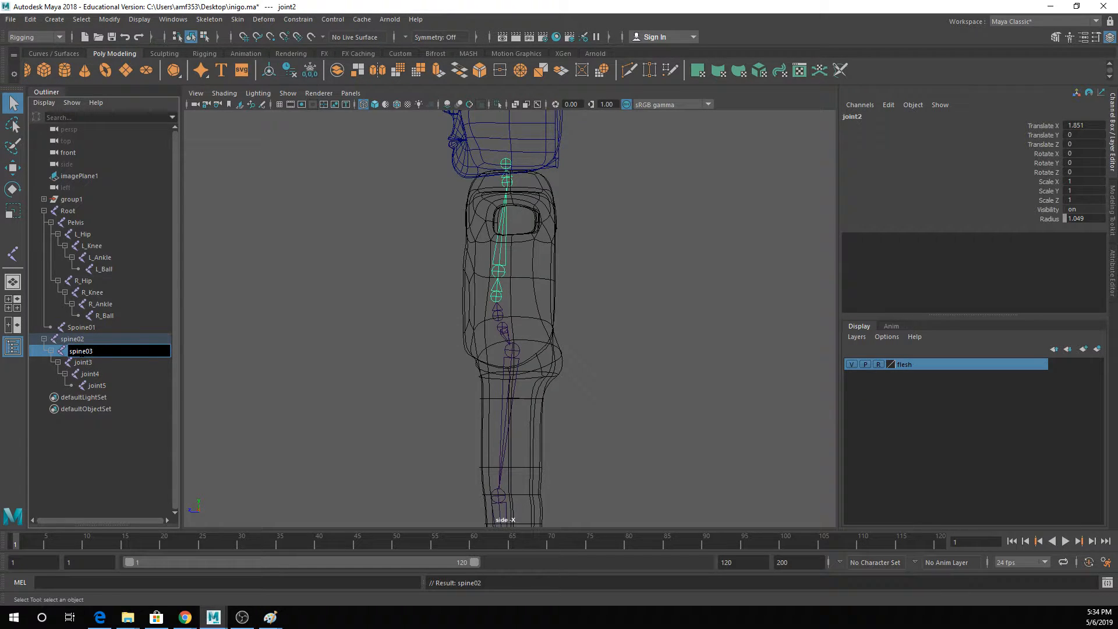
key("Return")
double_click(93, 363)
type("spine04")
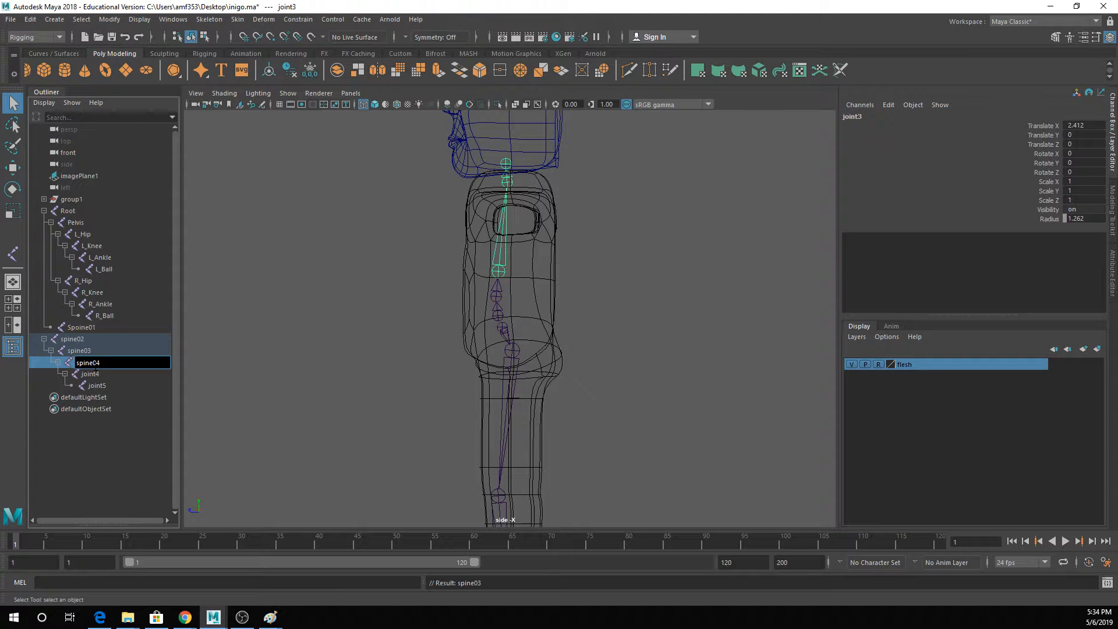
key("Return")
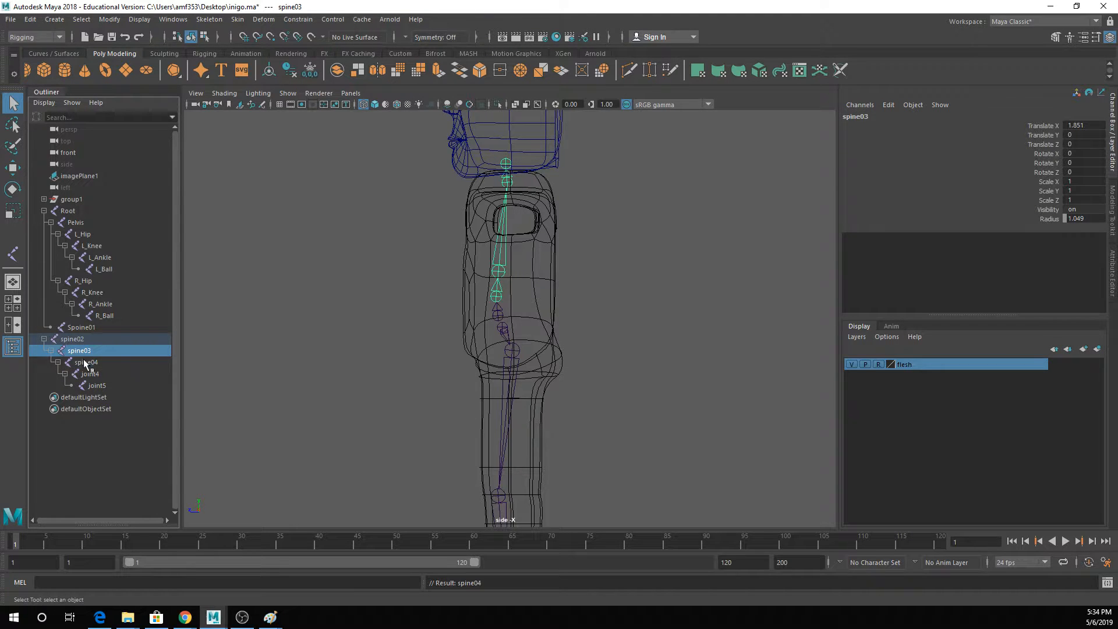
- Rename the spine04 joint to Chest and the two joints below it to Neck and Head
double_click(87, 363)
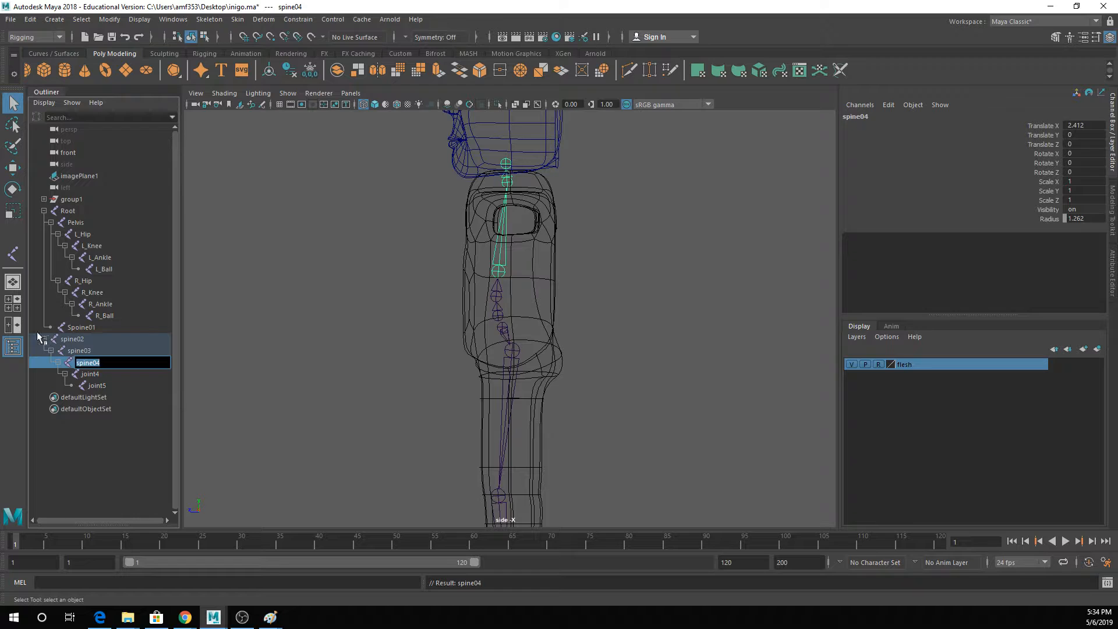
type("Chest")
key("Return")
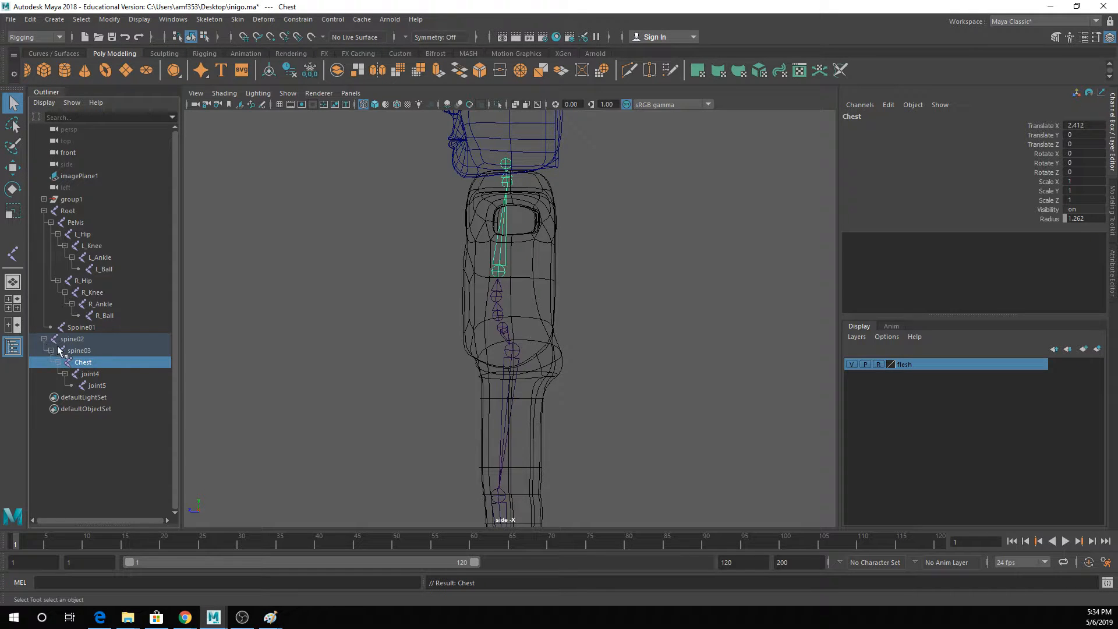
double_click(77, 370)
type("Neckl")
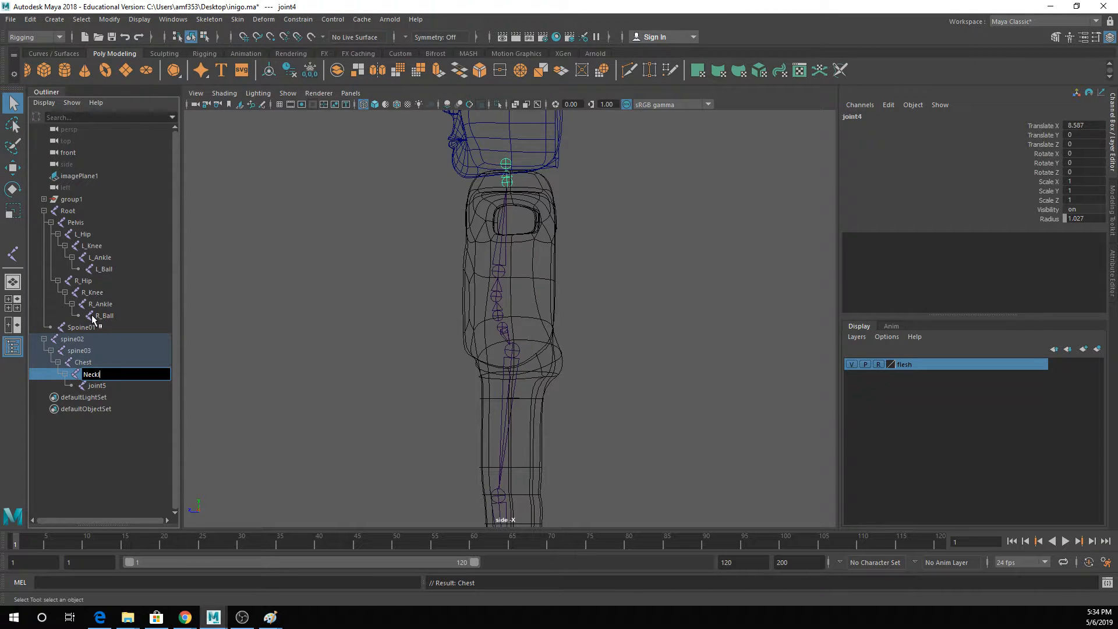
key("Return")
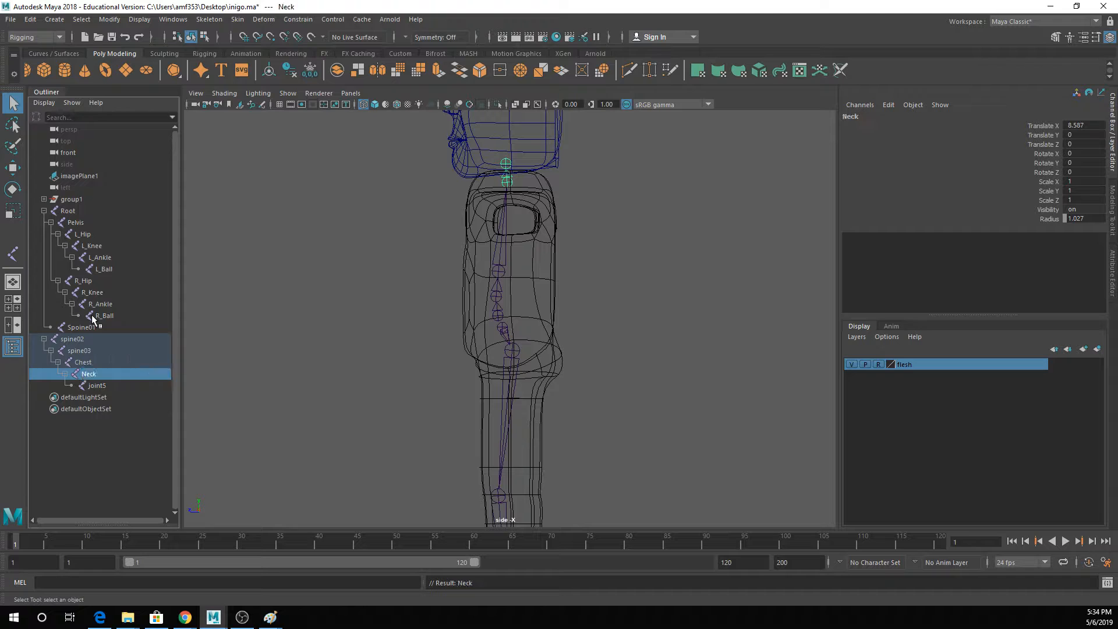
double_click(97, 386)
type("Head")
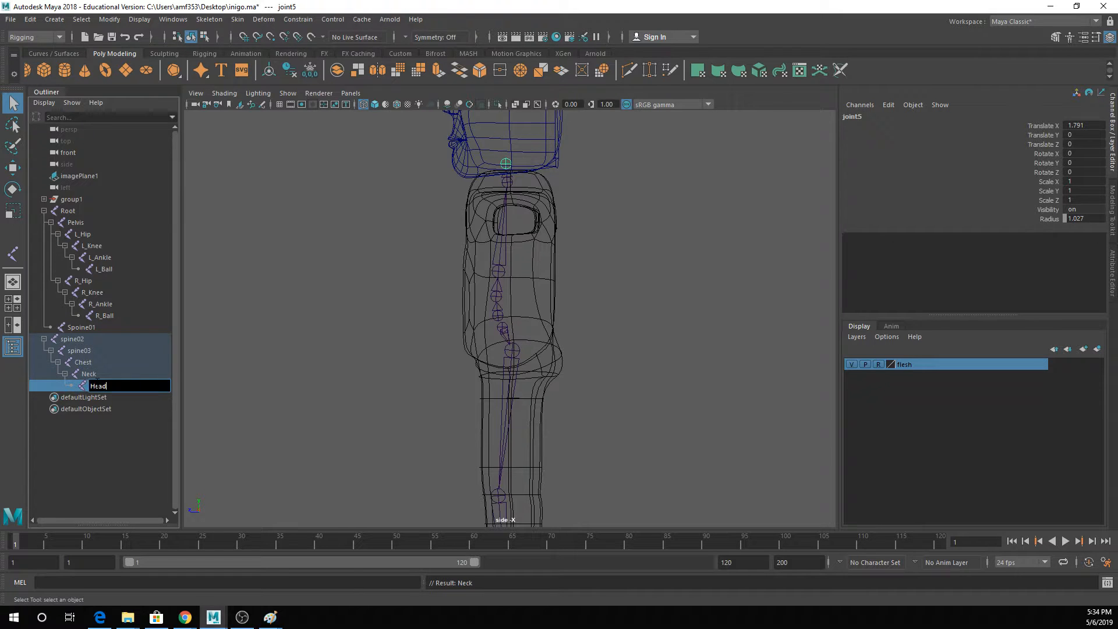
key("Return")
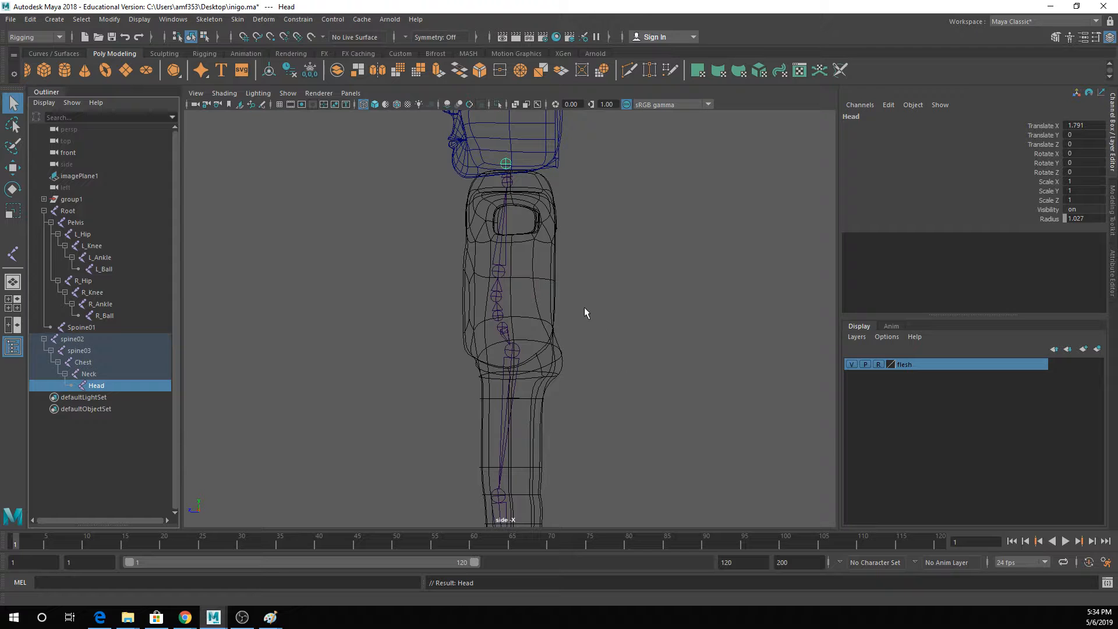
- Parent the spine02 chain under Spoine01 and inspect the connection in the perspective view
key("space")
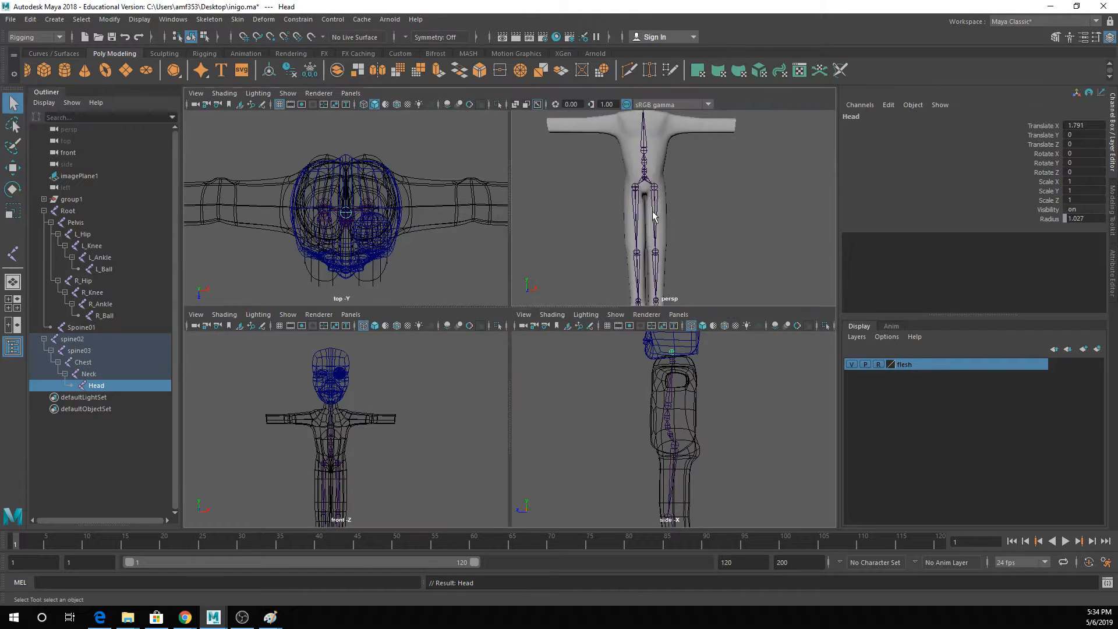
key("space")
left_click_drag(74, 339, 100, 332)
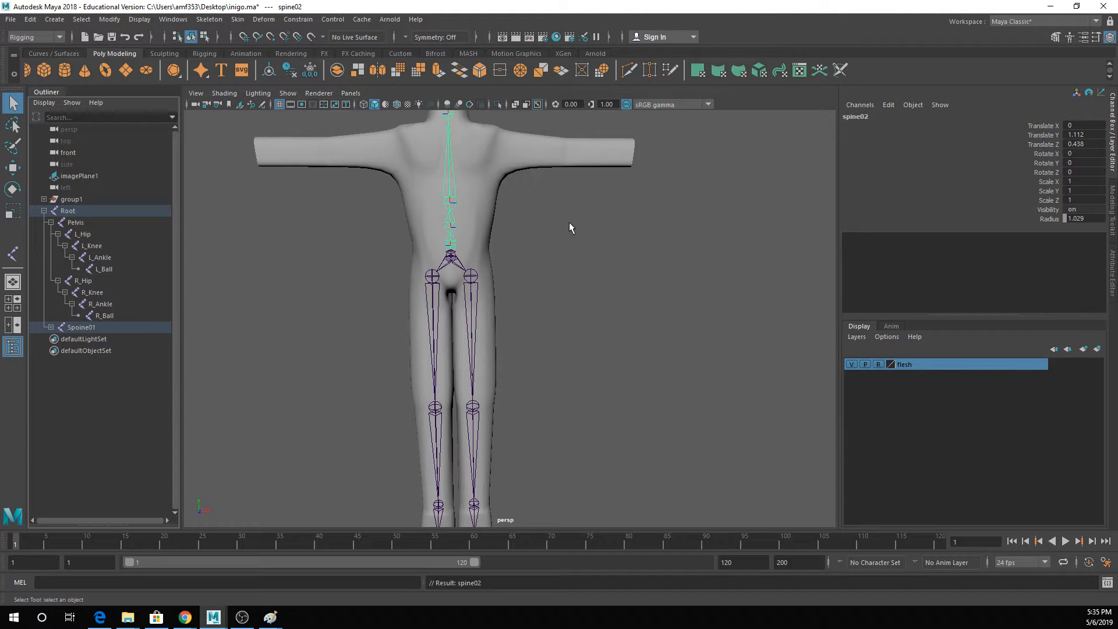
scroll(568, 222, "up", 5)
middle_click_drag(571, 226, 703, 388, "alt")
left_click_drag(703, 388, 559, 387, "alt")
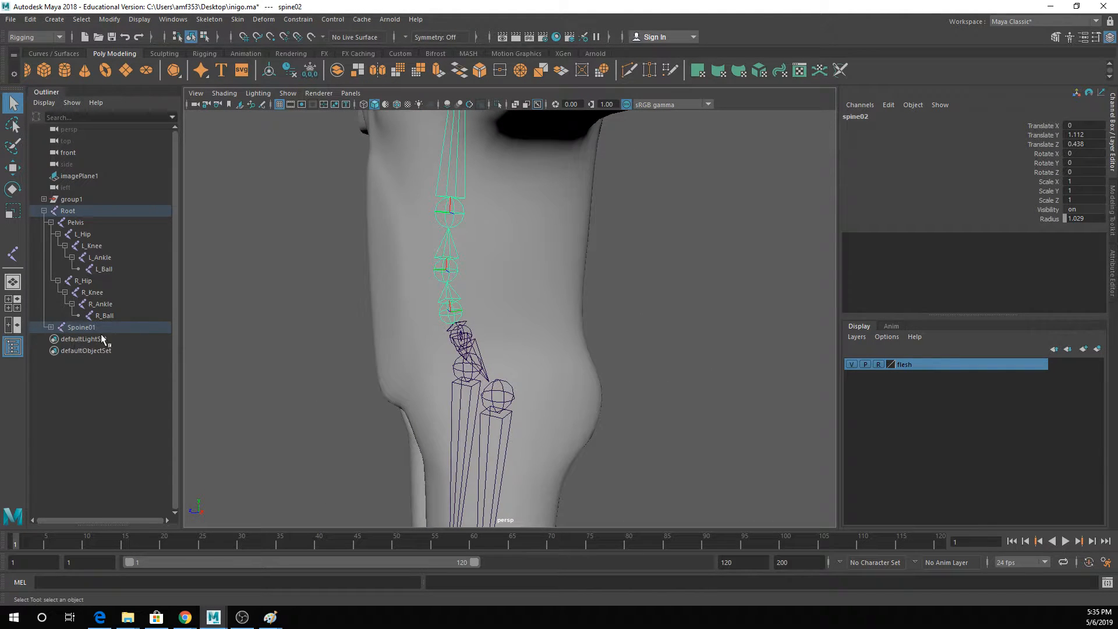
left_click_drag(285, 267, 524, 288, "alt")
- Test-move the Root joint downward to check the whole skeleton's hierarchy, and undo the move
left_click(75, 224)
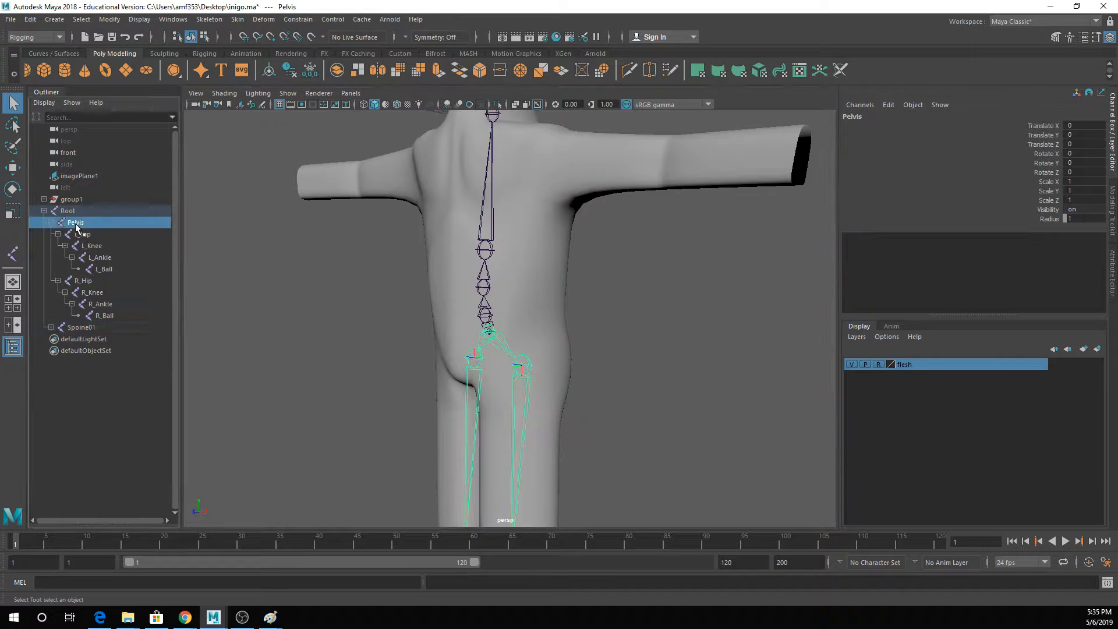
left_click(71, 211)
key("w")
scroll(495, 303, "down", 4)
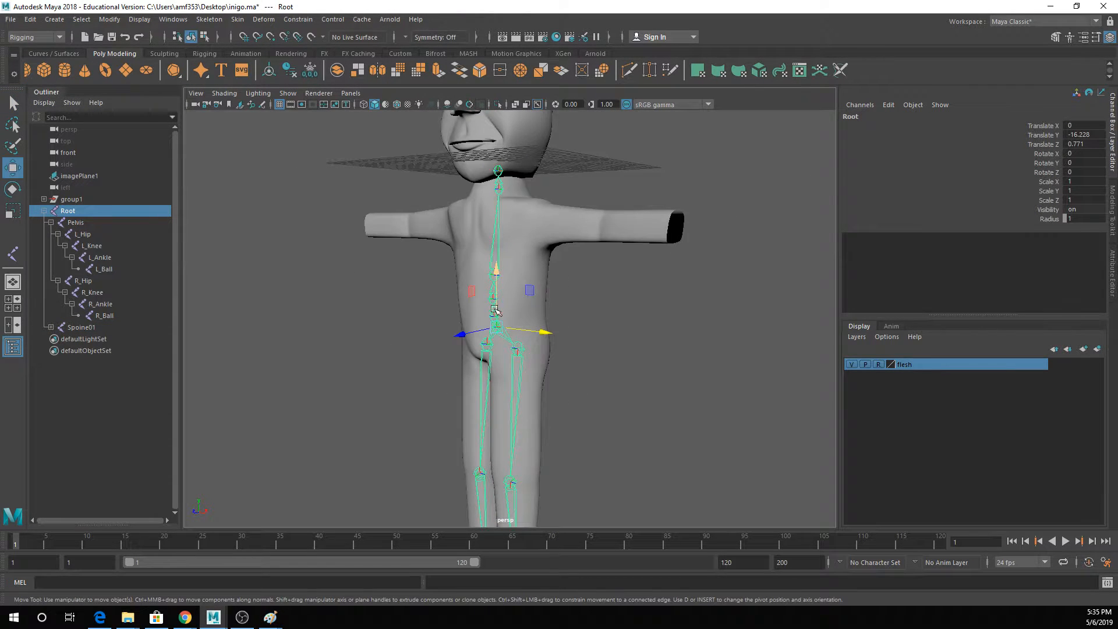
left_click_drag(495, 310, 496, 352)
key("ctrl+z")
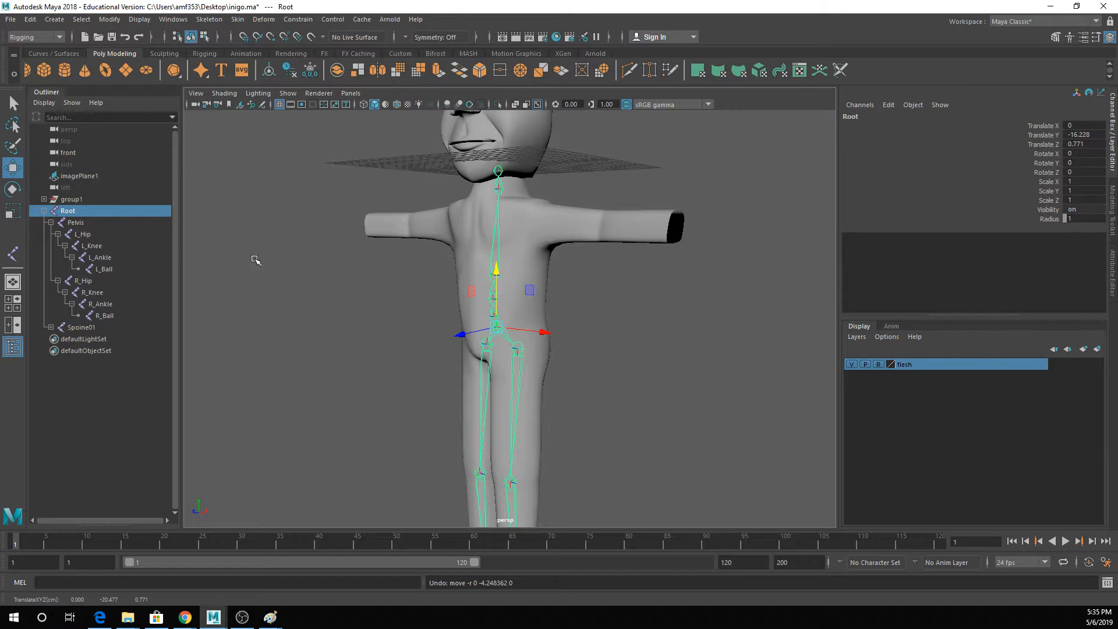
- Test-rotate the Pelvis joint to check how both legs follow, and undo the rotation
key("q")
left_click(82, 224)
key("e")
left_click_drag(559, 317, 495, 372, "alt")
key("ctrl+z")
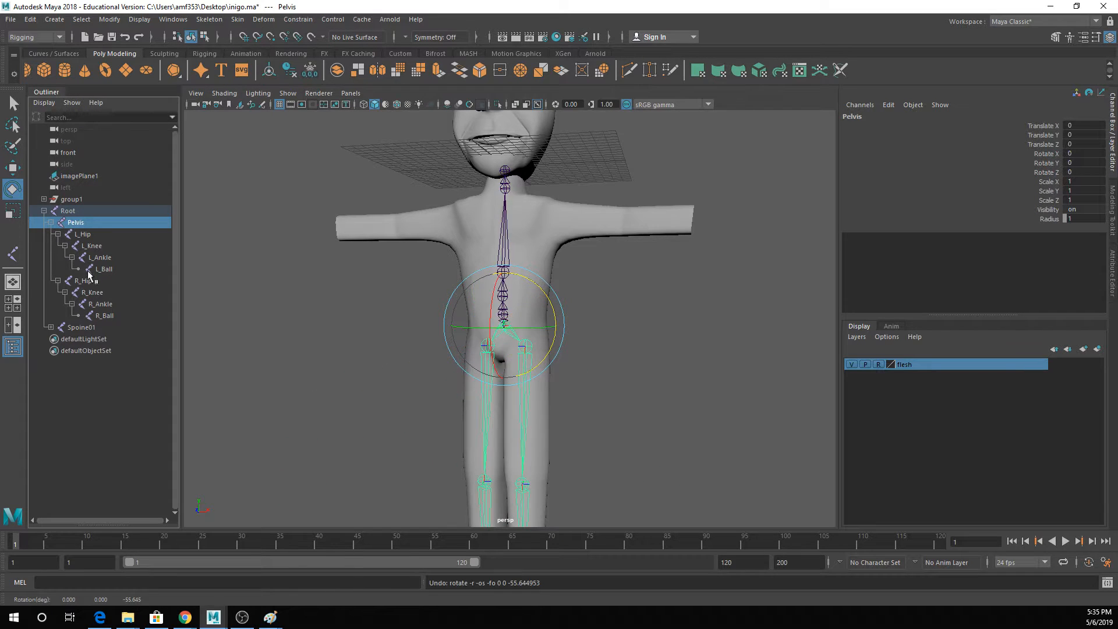
- Test-rotate the Spoine01 joint to check the upper body chain, undo the rotation and clear the selection
left_click(81, 327)
left_click_drag(496, 303, 471, 342)
key("ctrl+z")
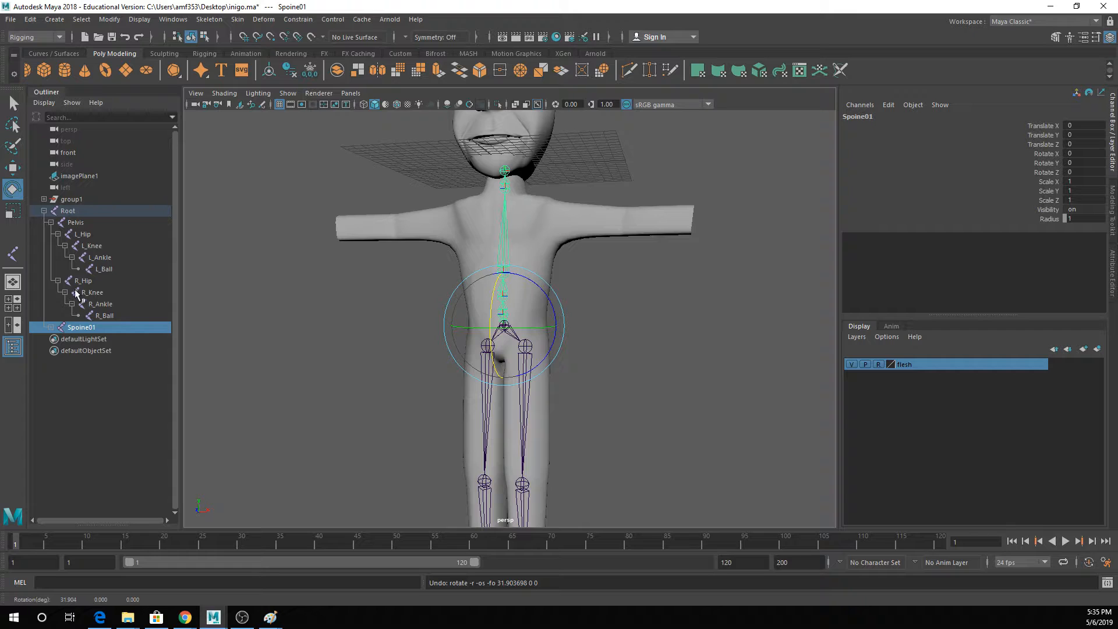
key("q")
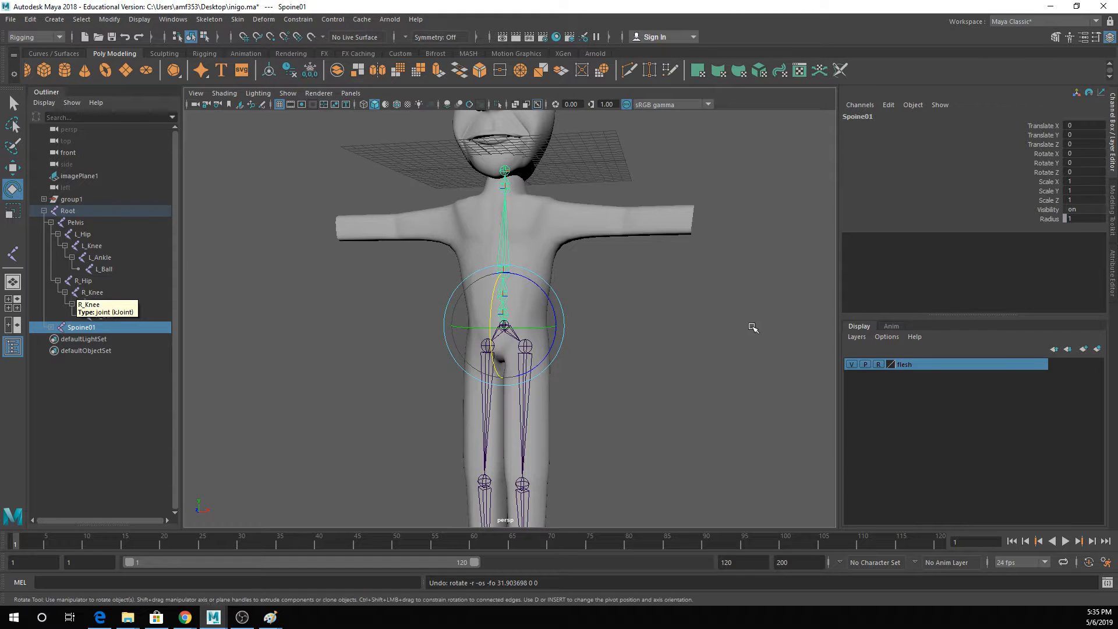
left_click(687, 286)
- Select the L_Hip joint on the model and save the scene
left_click_drag(687, 285, 399, 384, "alt")
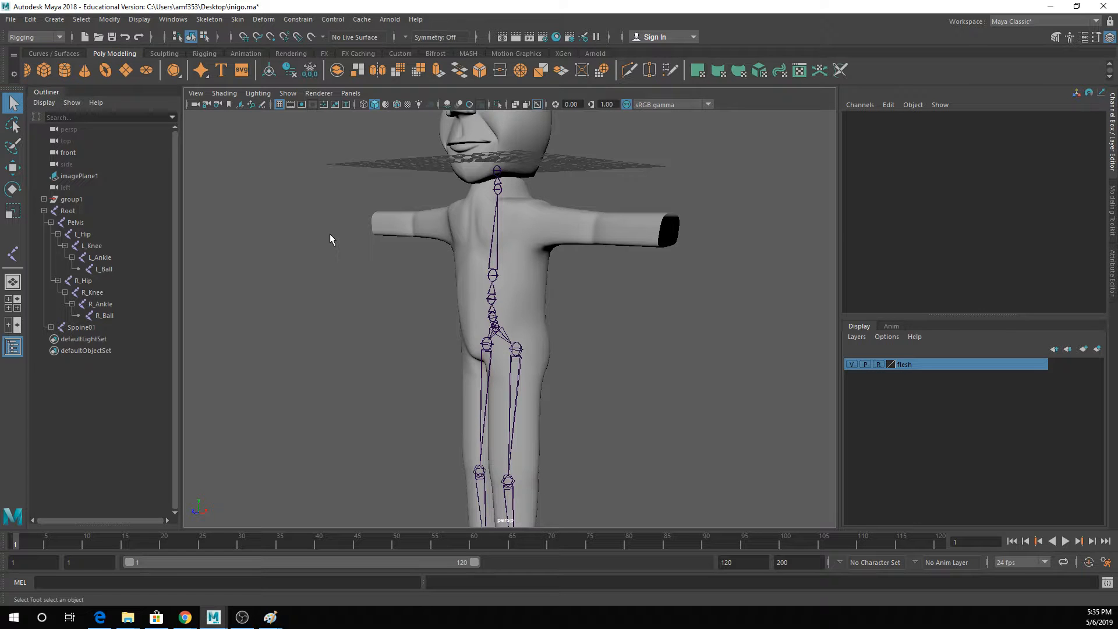
scroll(330, 234, "down", 2)
middle_click_drag(463, 318, 467, 245, "alt")
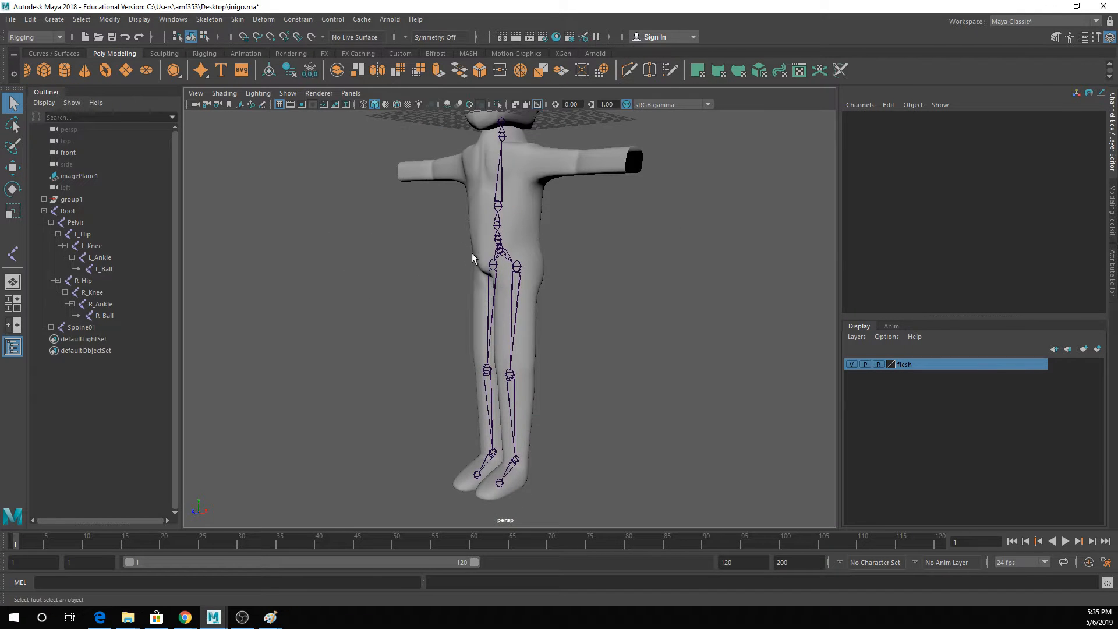
left_click_drag(472, 253, 518, 255, "alt")
left_click(519, 267)
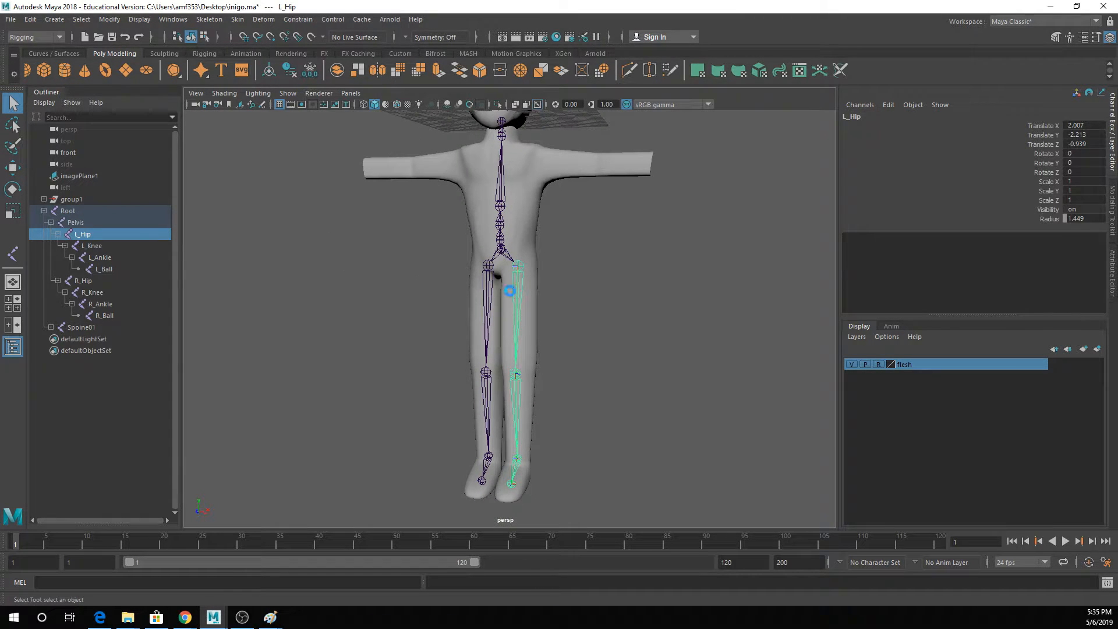
key("ctrl+s")
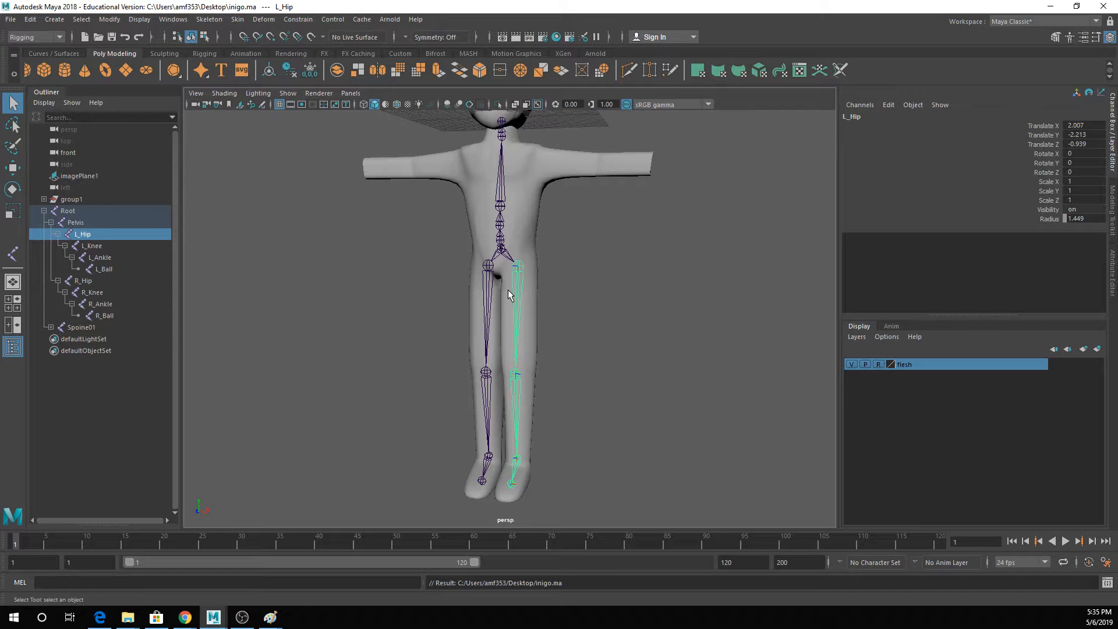
- Test-rotate the L_Hip joint to swing the left leg forward, undo the rotations and clear the selection
key("e")
left_click_drag(507, 290, 502, 244)
left_click_drag(546, 265, 466, 230, "alt")
key("ctrl+z")
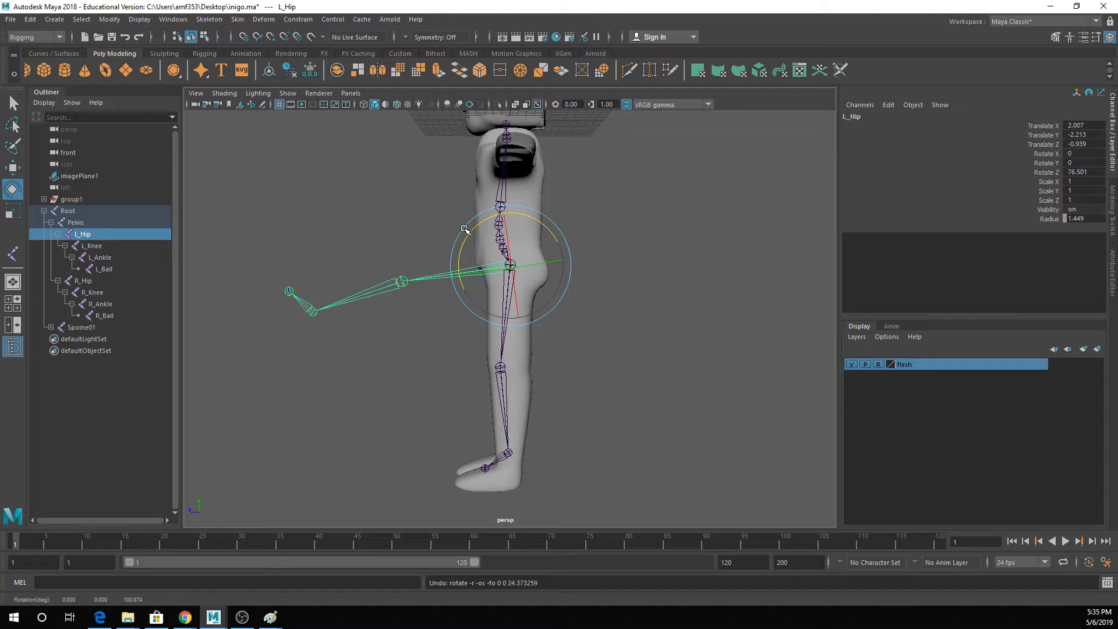
key("ctrl+z")
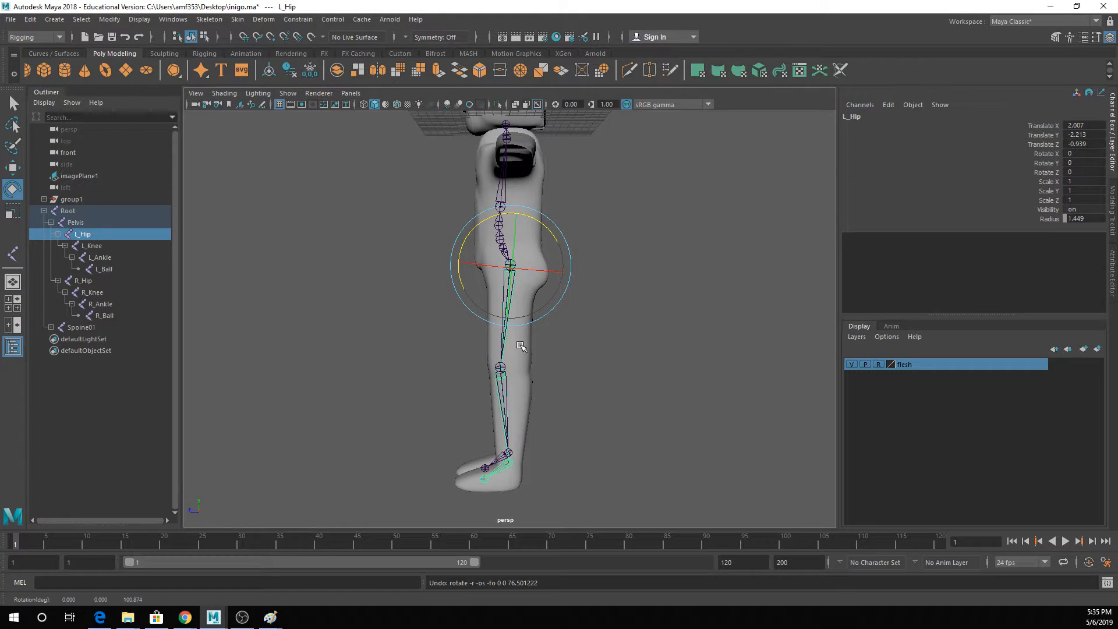
key("q")
left_click(532, 344)
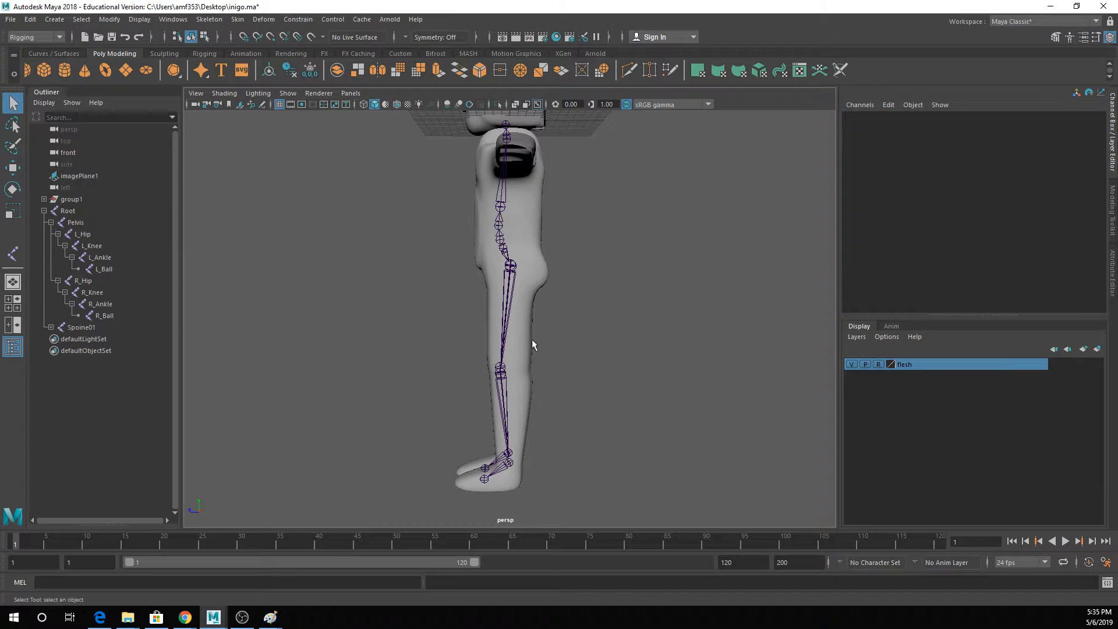
- Turn off reference mode for the flesh layer and select the body mesh together with the Root joint
left_click(878, 365)
left_click_drag(713, 344, 788, 346, "alt")
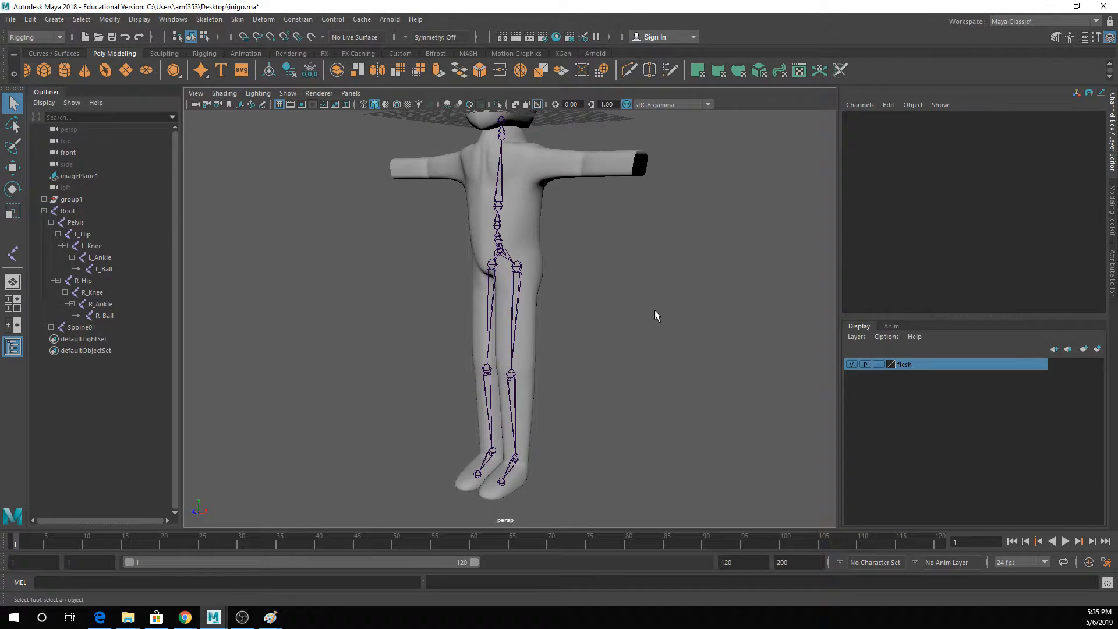
left_click(515, 195)
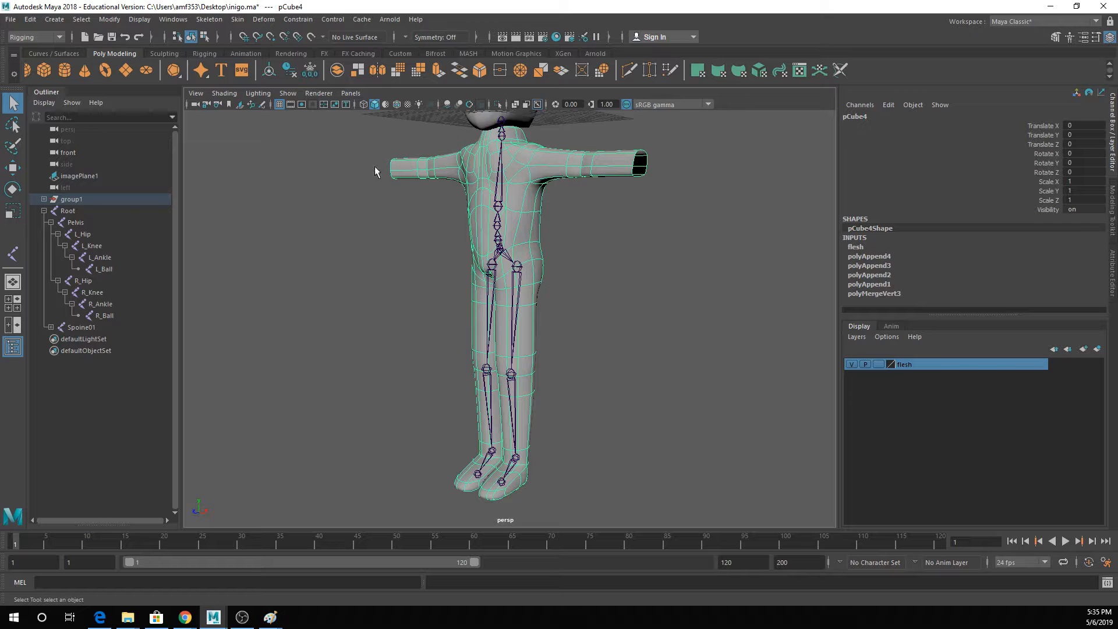
left_click(67, 211)
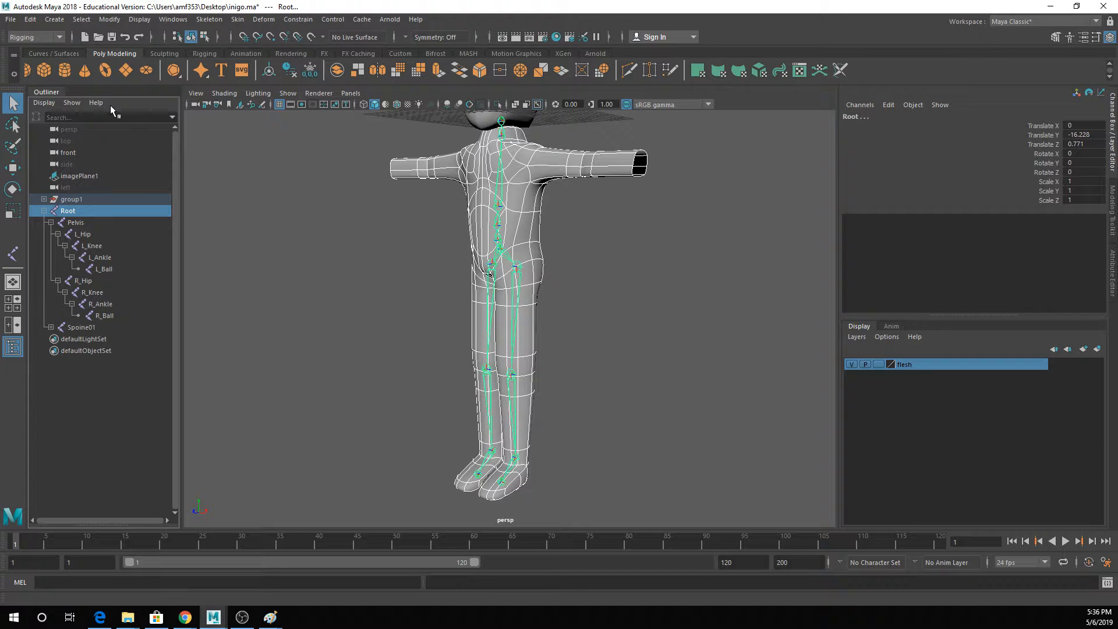
- Bind the body mesh to the joint hierarchy with closest distance, classic linear skinning, max influences 3 and dropoff rate 4.0
left_click(237, 19)
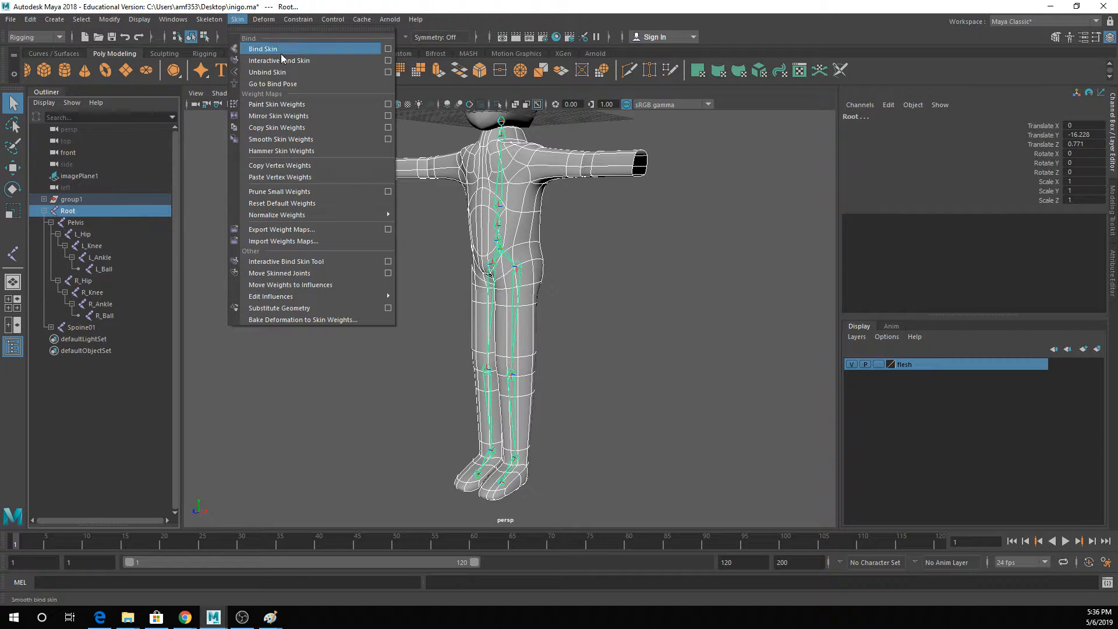
left_click(388, 51)
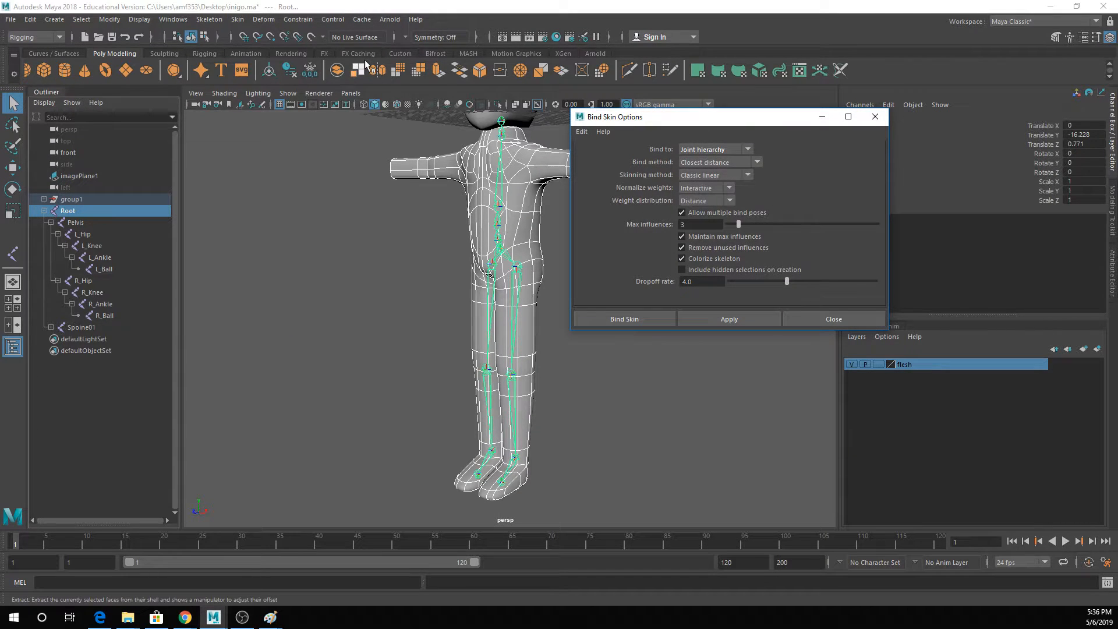
left_click_drag(713, 122, 657, 69)
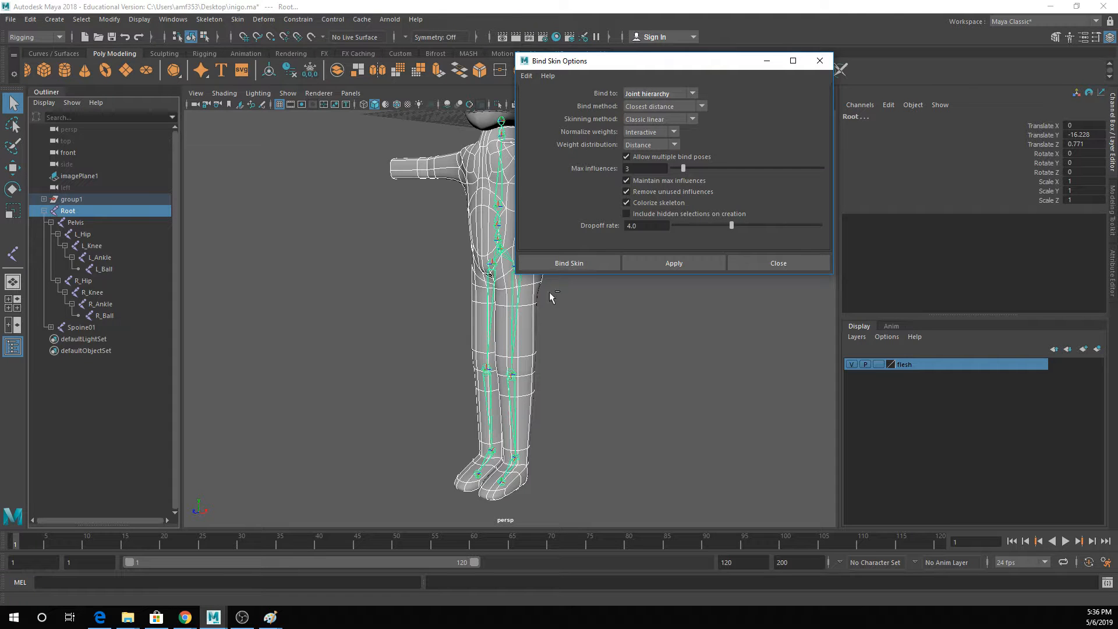
left_click_drag(676, 62, 800, 81)
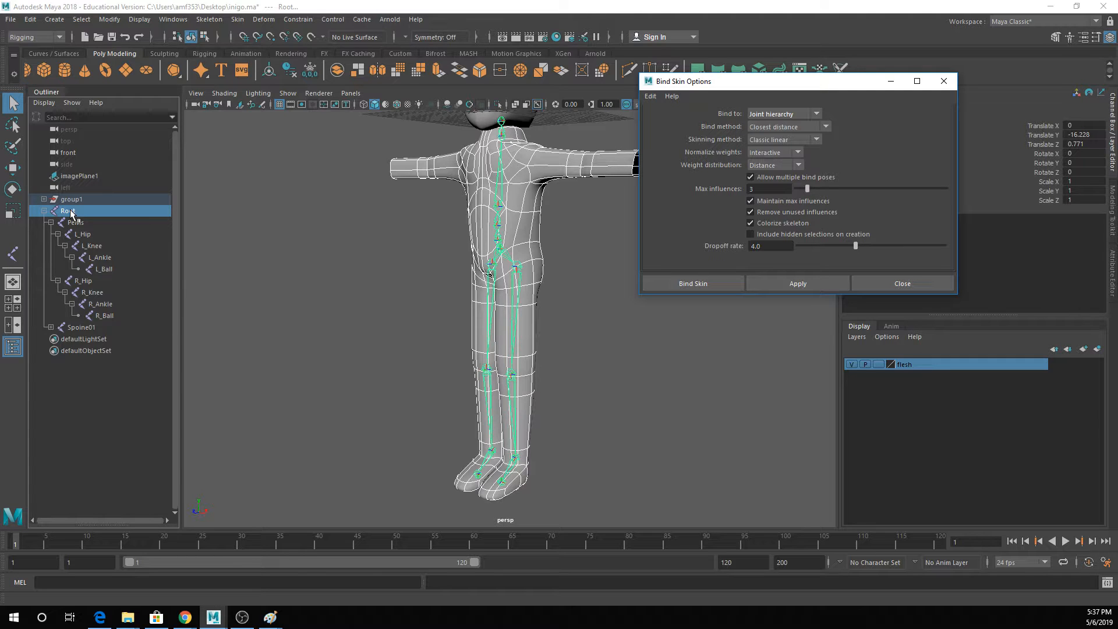
left_click(784, 115)
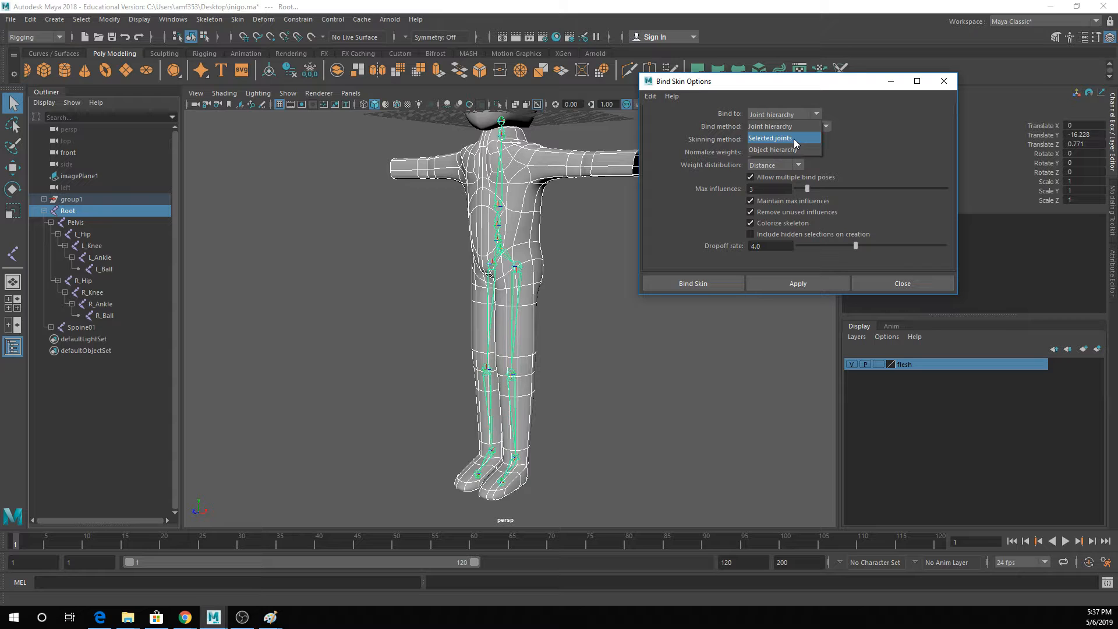
left_click(767, 126)
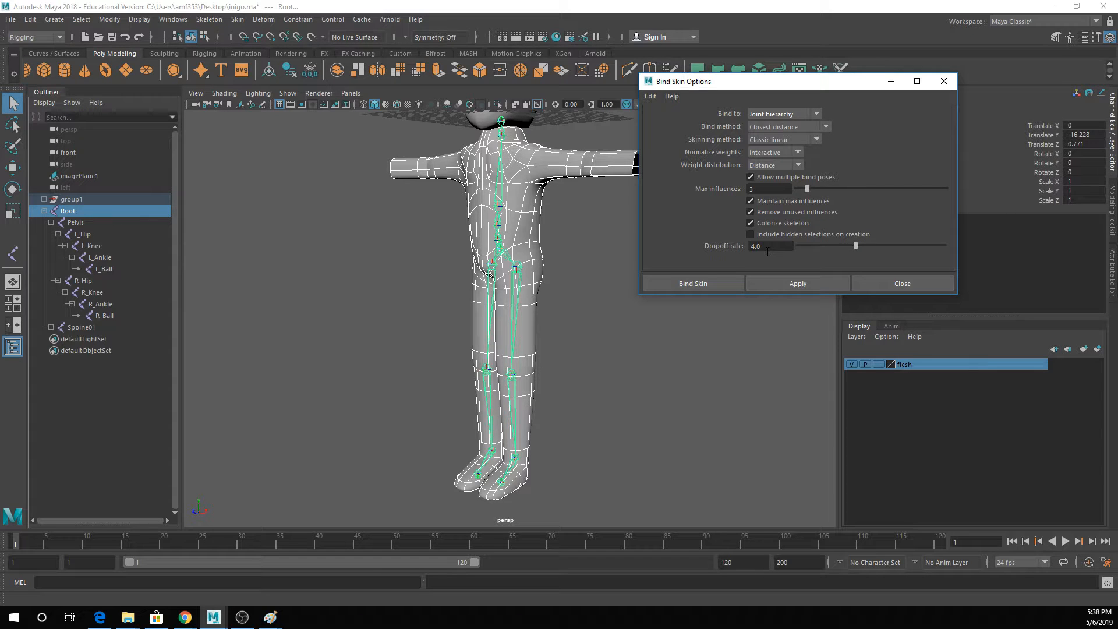
left_click(822, 284)
- Test-rotate the L_Hip joint to check how the bound left leg deforms, and undo the rotations
left_click(515, 274)
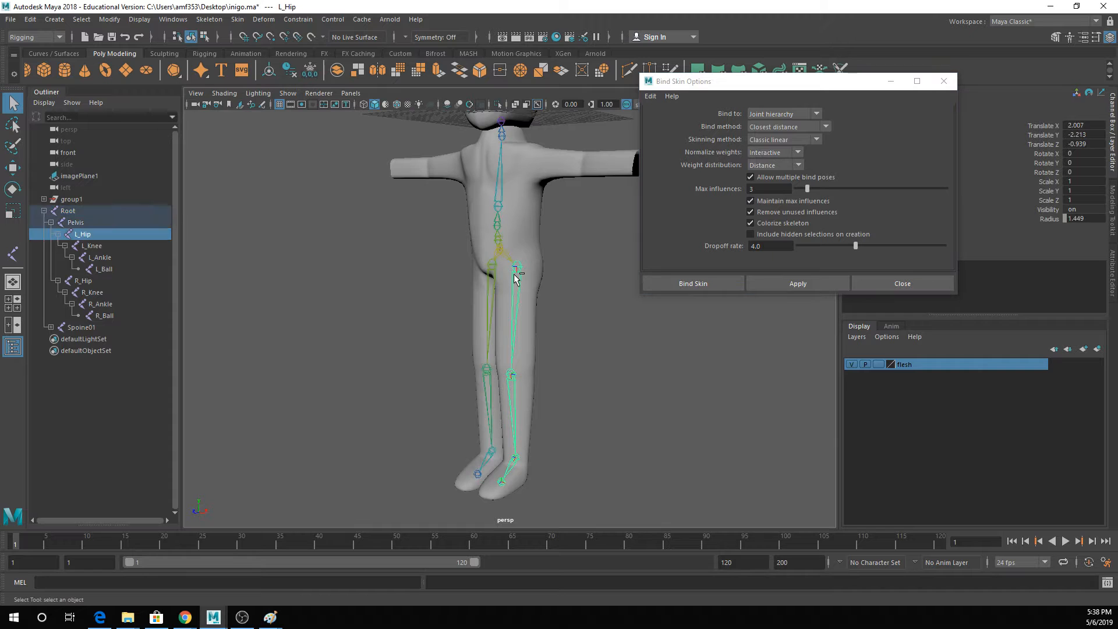
key("e")
left_click_drag(568, 244, 486, 168)
left_click_drag(492, 227, 574, 265, "alt")
middle_click_drag(558, 272, 460, 321, "alt")
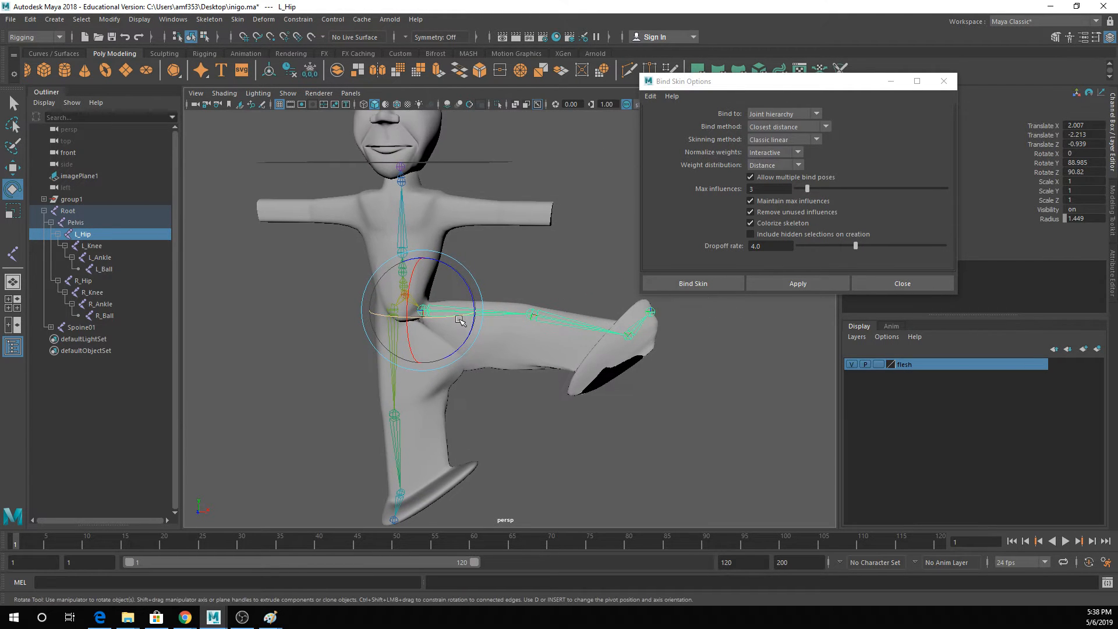
scroll(460, 321, "down", 3)
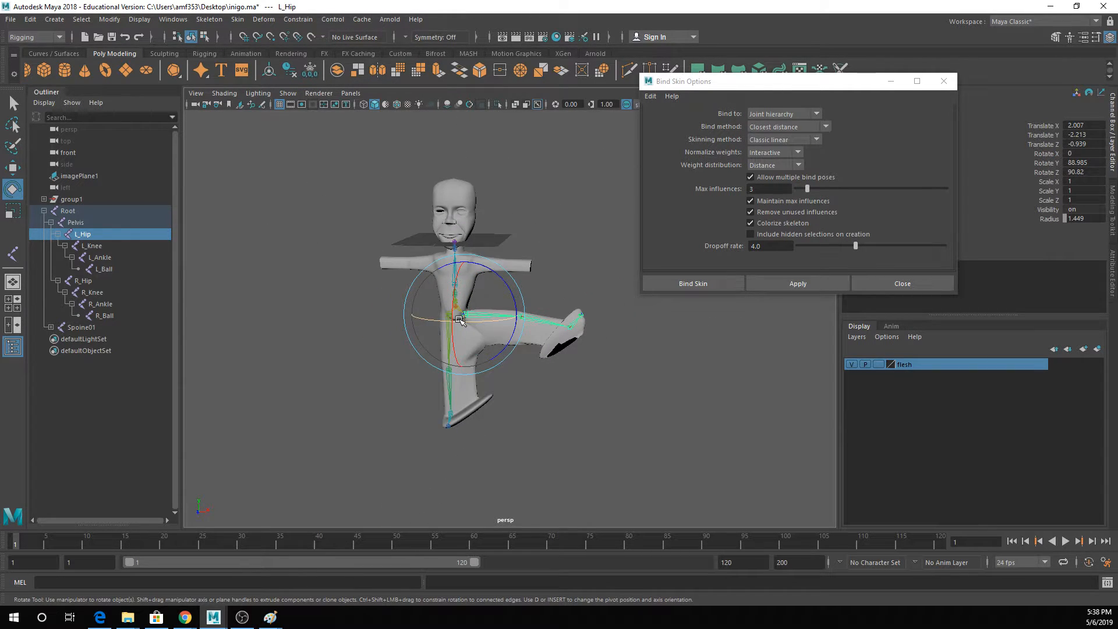
key("ctrl+z")
key("ctrl+z")
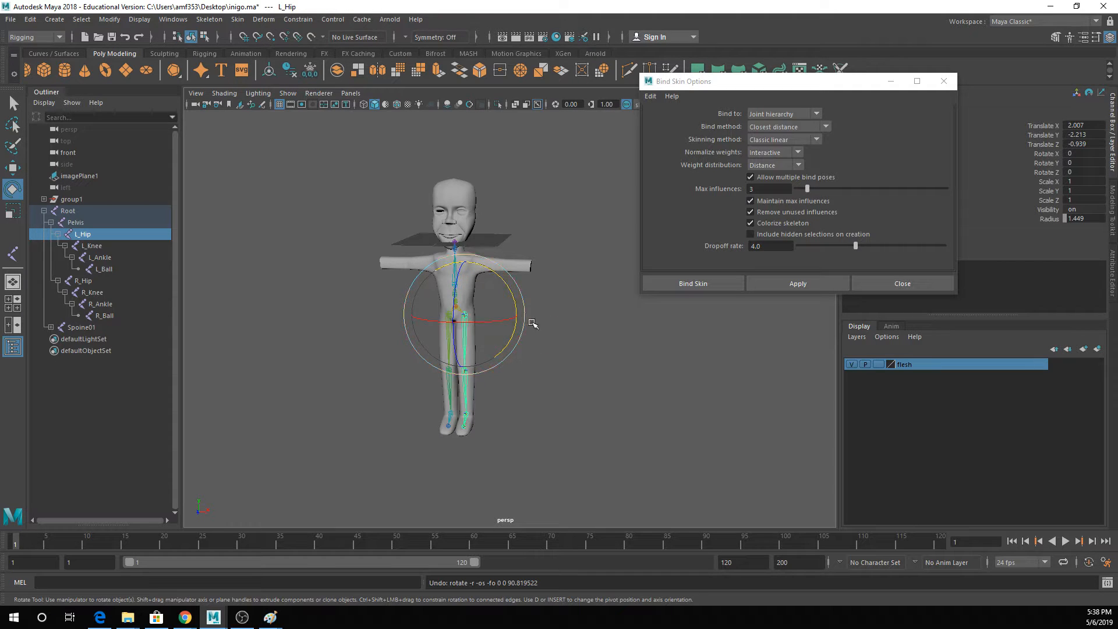
- Return to the Select tool and close the Bind Skin Options
key("q")
left_click(759, 282)
left_click(902, 283)
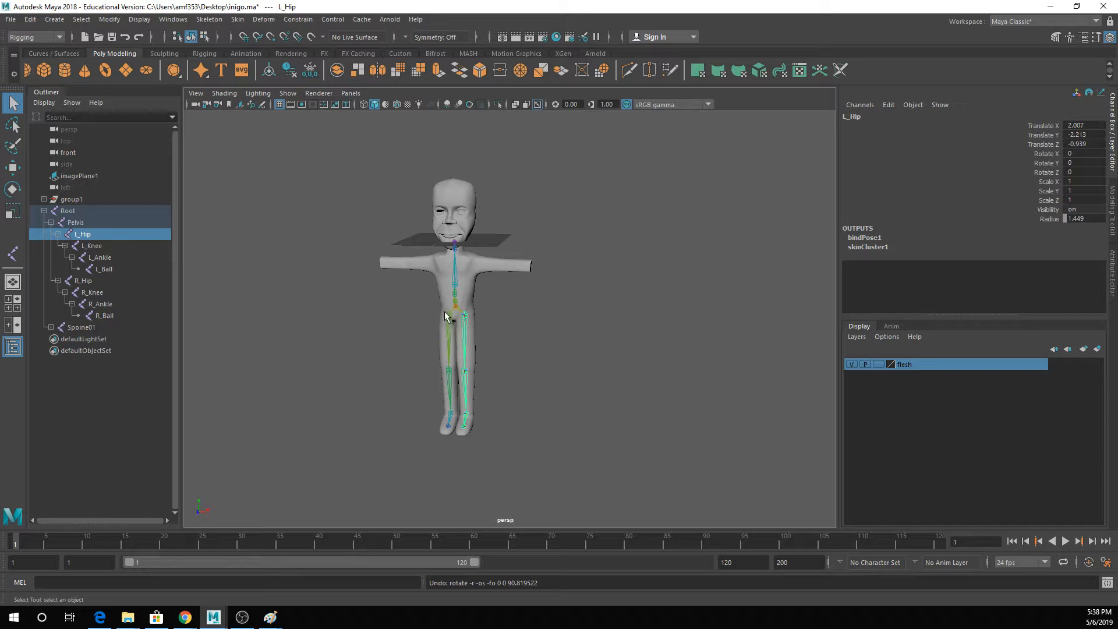
- Rotate the L_Hip joint to raise the left thigh forward until it is about horizontal
scroll(445, 317, "up", 8)
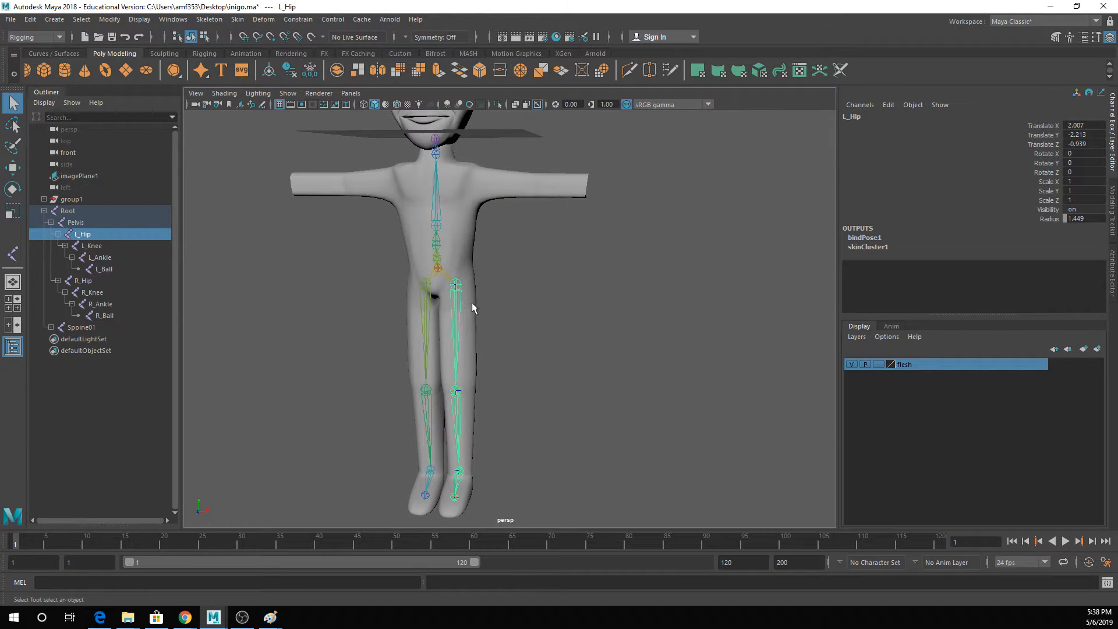
key("e")
left_click_drag(494, 282, 490, 249)
key("ctrl+z")
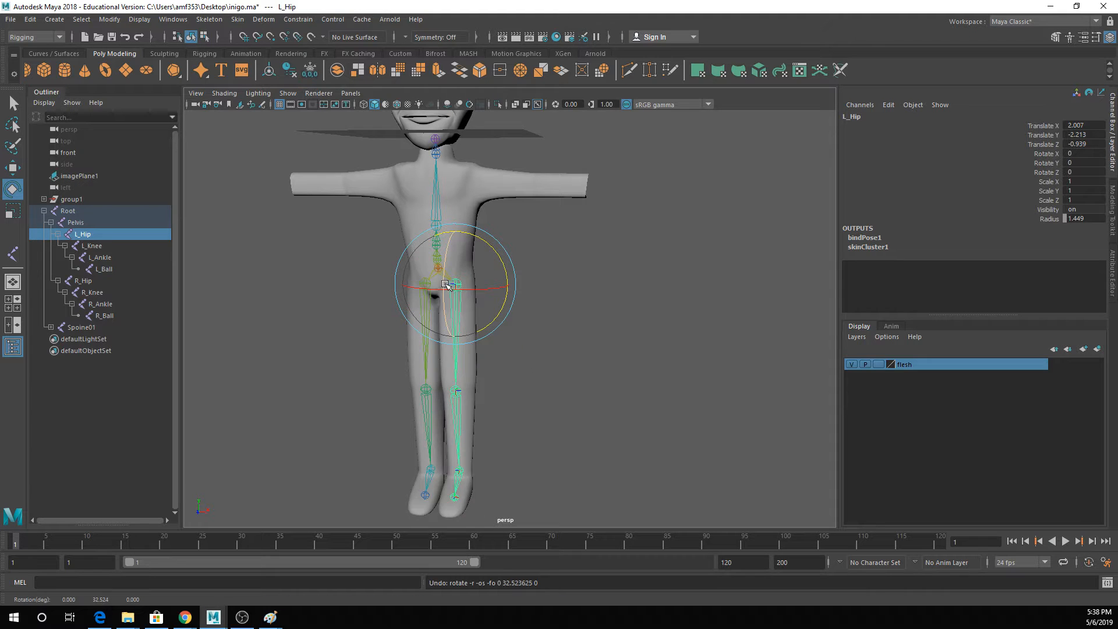
left_click_drag(445, 284, 460, 211)
key("q")
- Rotate the L_Knee joint about 78 degrees in Z so the left lower leg hangs down
left_click(427, 310)
key("e")
left_click_drag(412, 300, 309, 299)
mouse_move(465, 245)
left_mouse_down()
mouse_move(477, 314)
mouse_move(466, 237)
left_mouse_up()
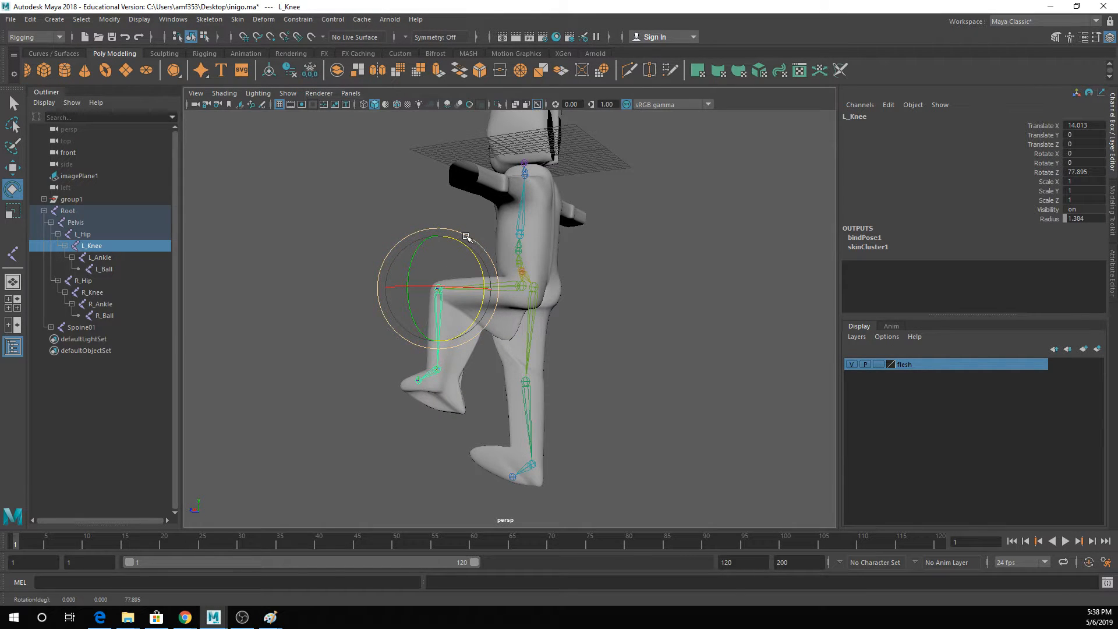
key("q")
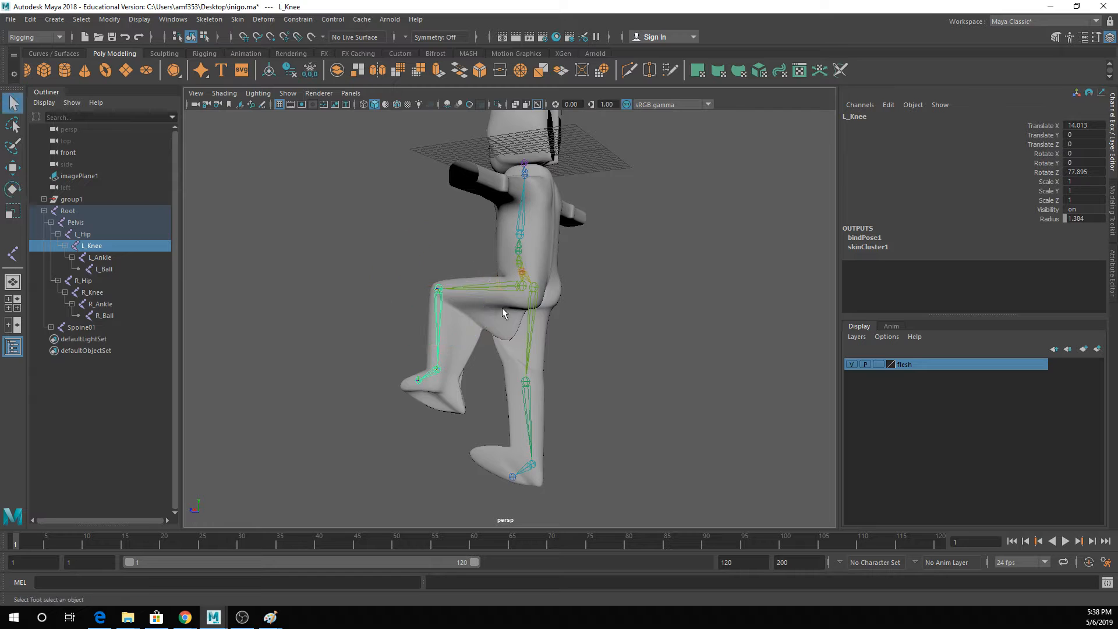
- Select the body mesh and examine how the skin deforms beneath the raised left thigh
left_click(503, 309)
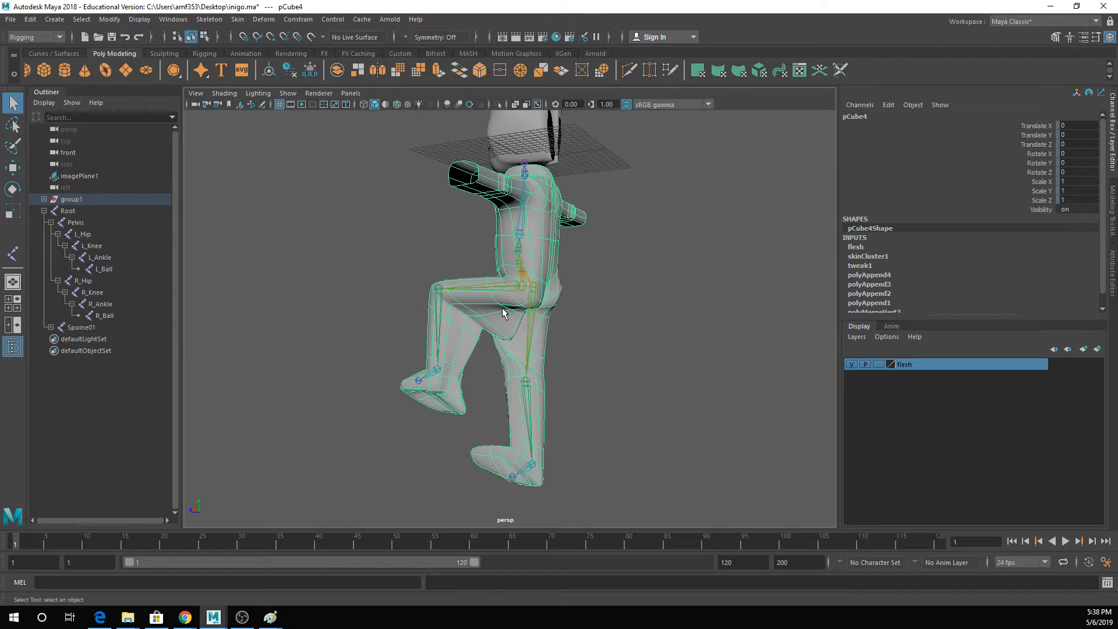
scroll(496, 313, "up", 3)
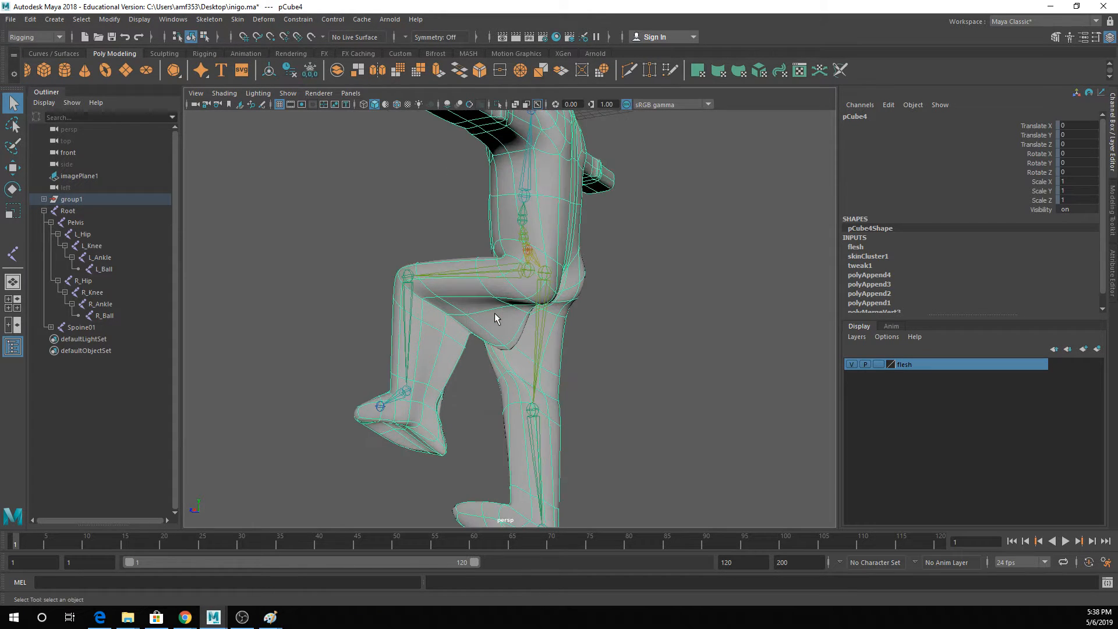
left_click_drag(496, 344, 484, 315, "alt")
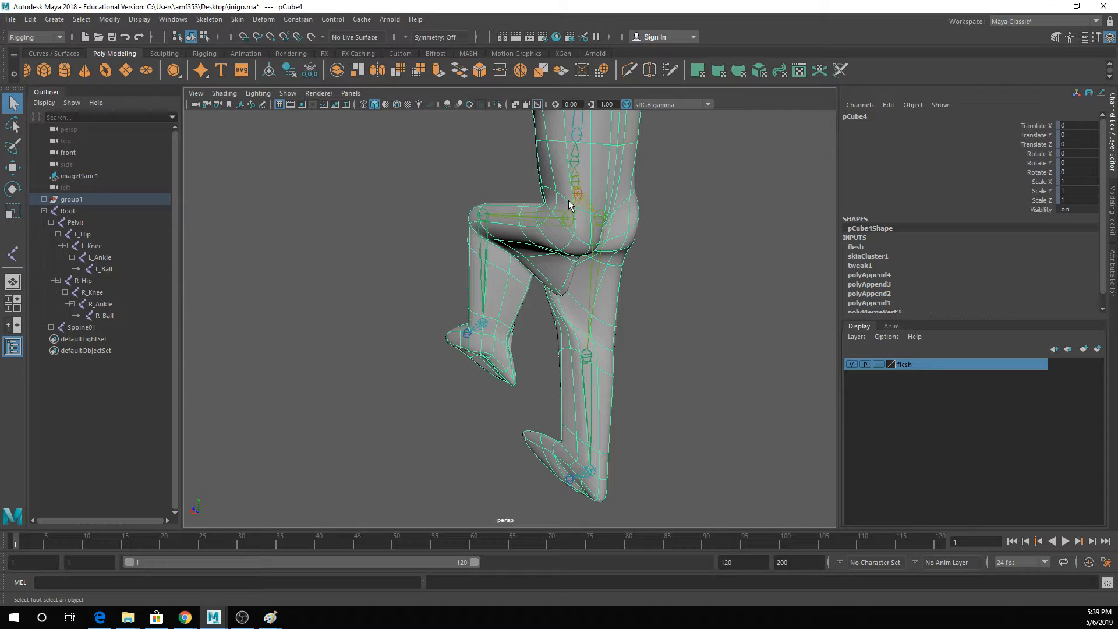
- Add the Root joint to a new display layer named Skel and set that layer to reference mode
left_click(87, 210)
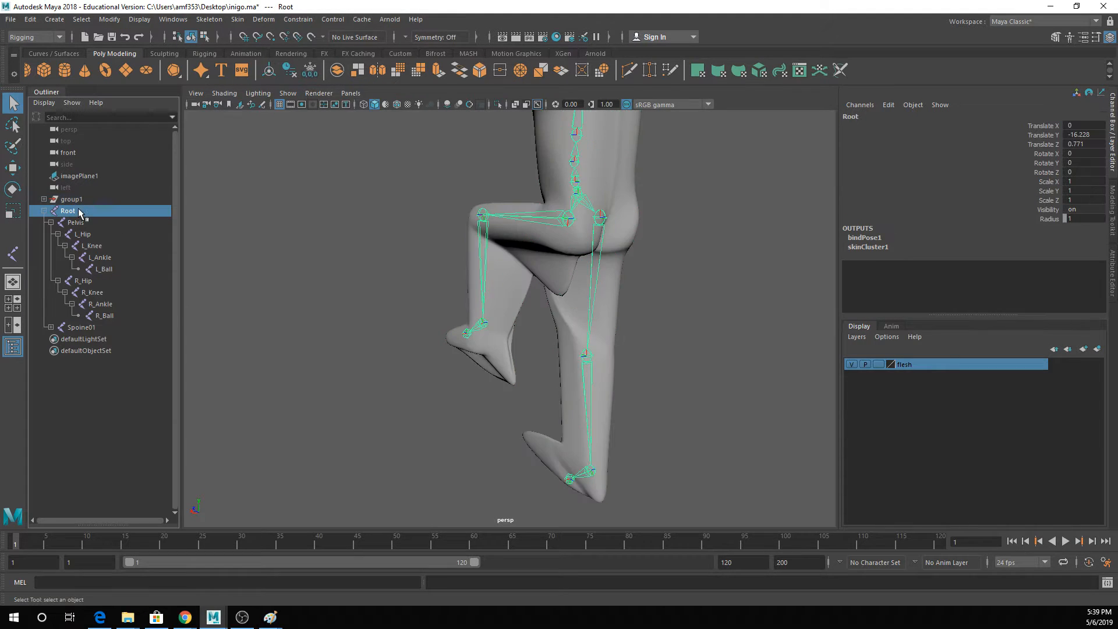
left_click(1098, 349)
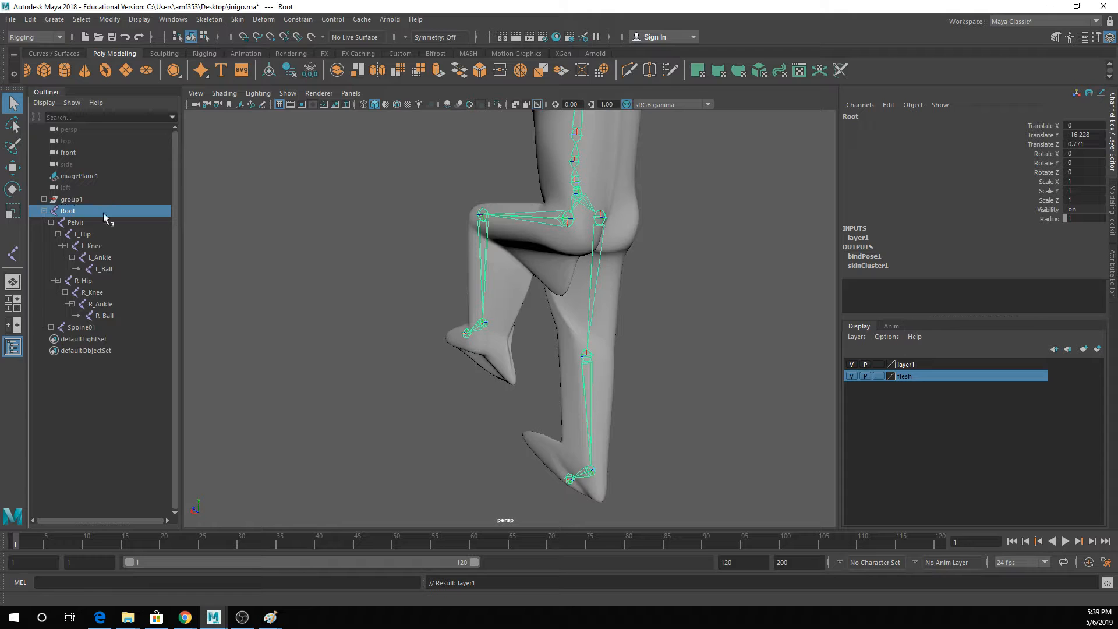
double_click(904, 365)
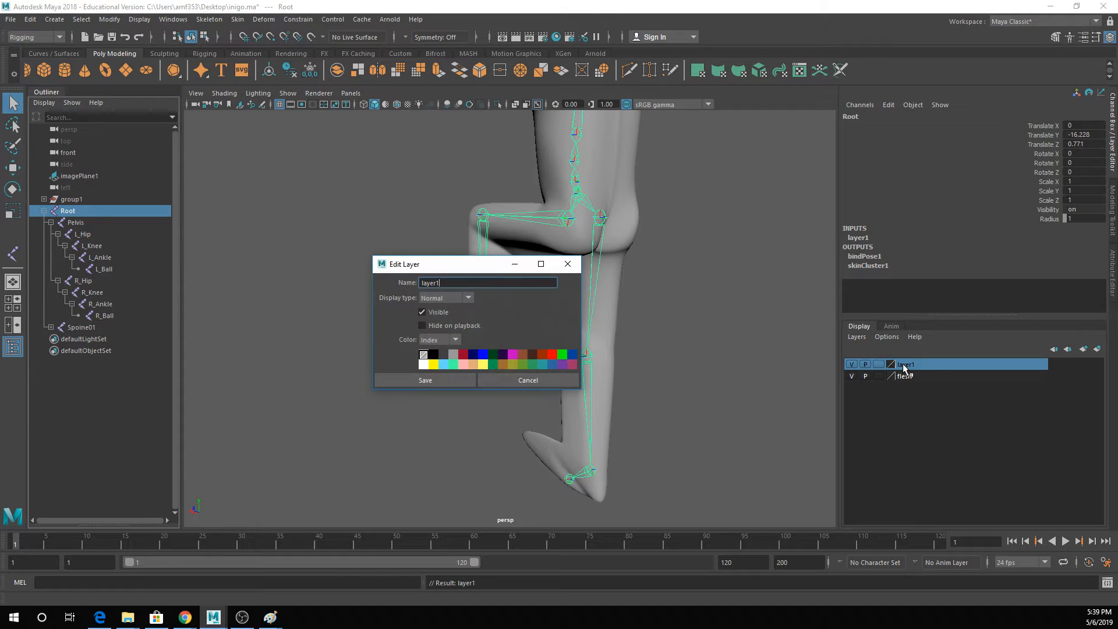
key("ctrl+a")
type("Skel")
key("Tab")
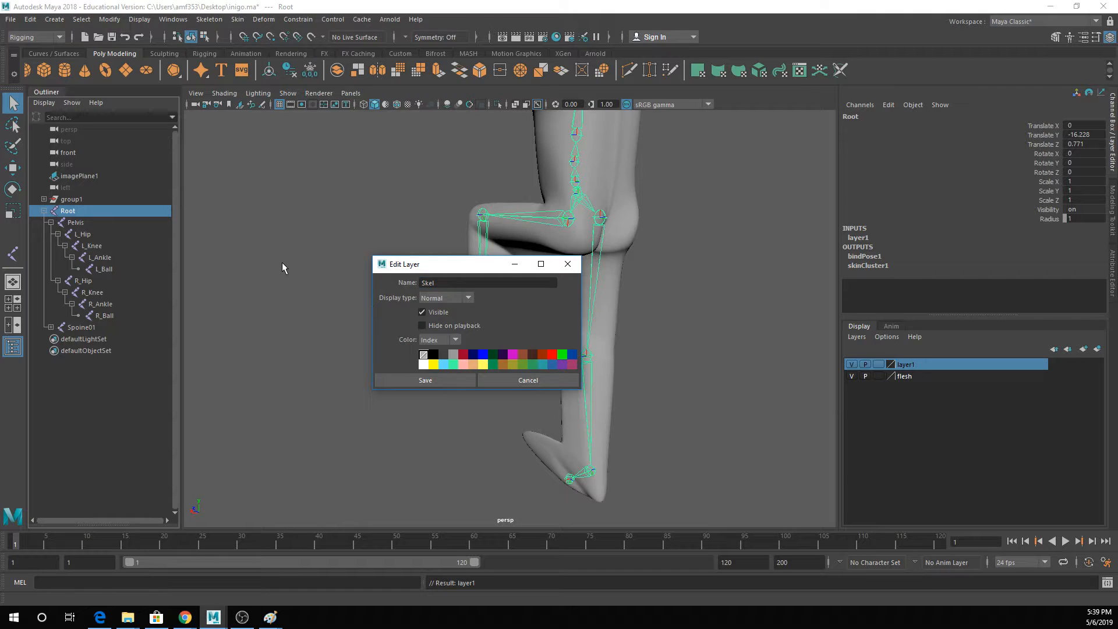
left_click(383, 381)
left_click(878, 364)
left_click(878, 364)
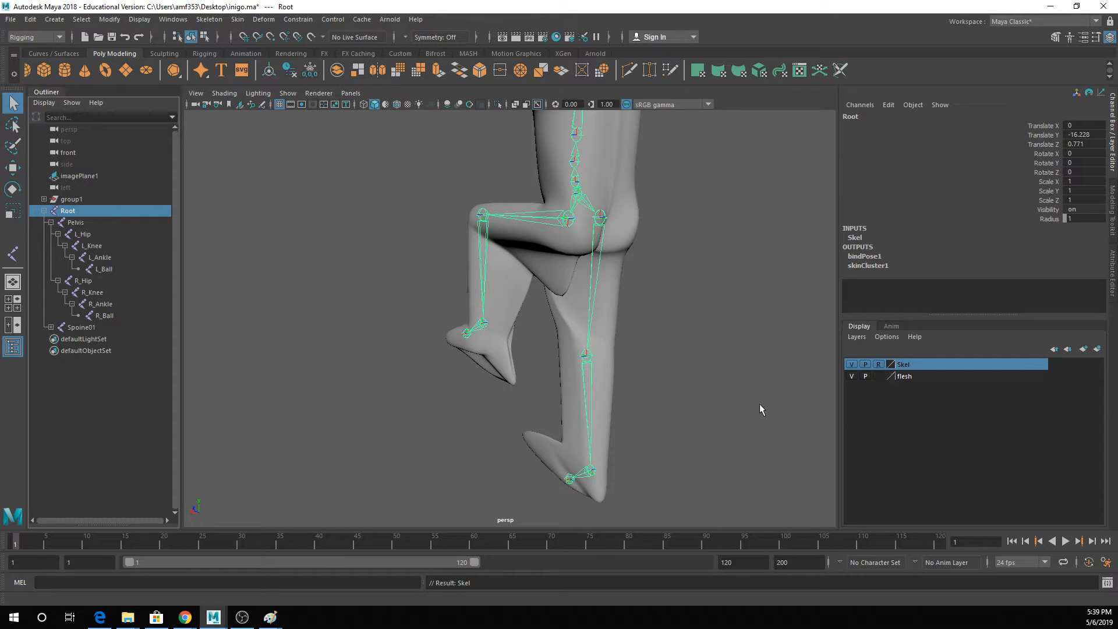
- Select the body mesh and start the Paint Skin Weights Tool on it
left_click(670, 259)
left_click(590, 215)
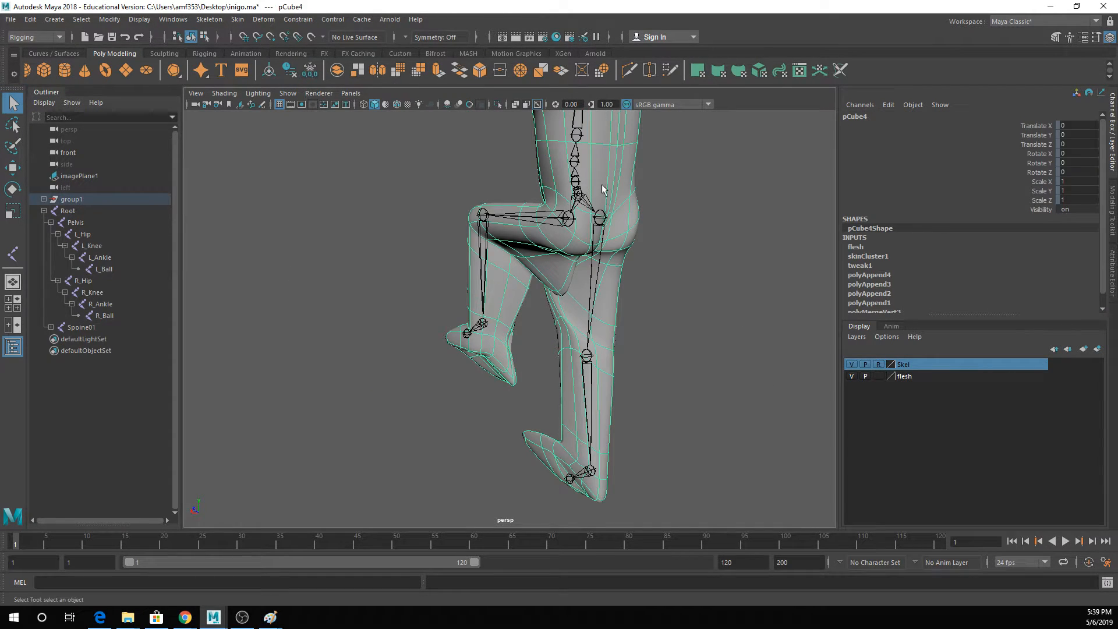
mouse_move(594, 271)
left_mouse_down("alt")
mouse_move(503, 309)
mouse_move(549, 299)
mouse_move(586, 253)
left_mouse_up("alt")
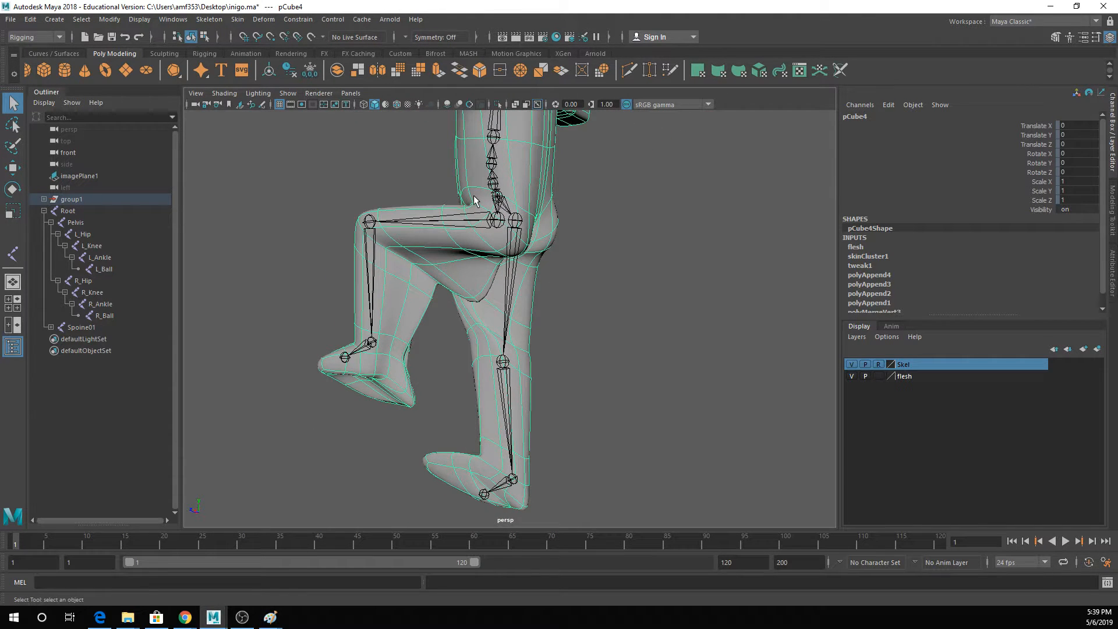
middle_click_drag(479, 182, 526, 247, "alt")
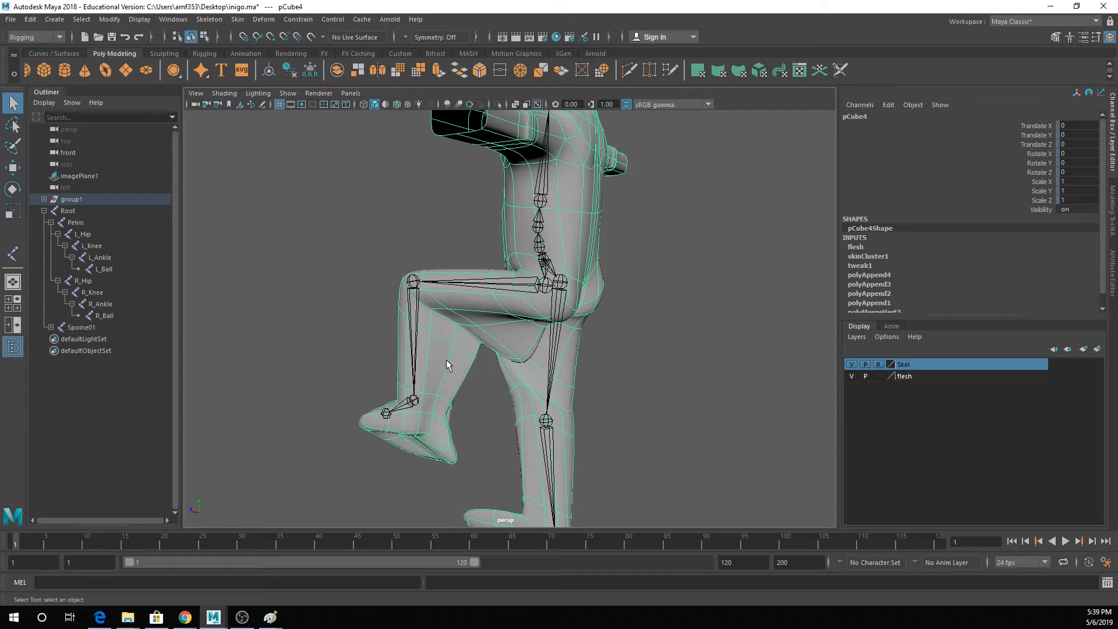
right_click_drag(575, 221, 555, 215)
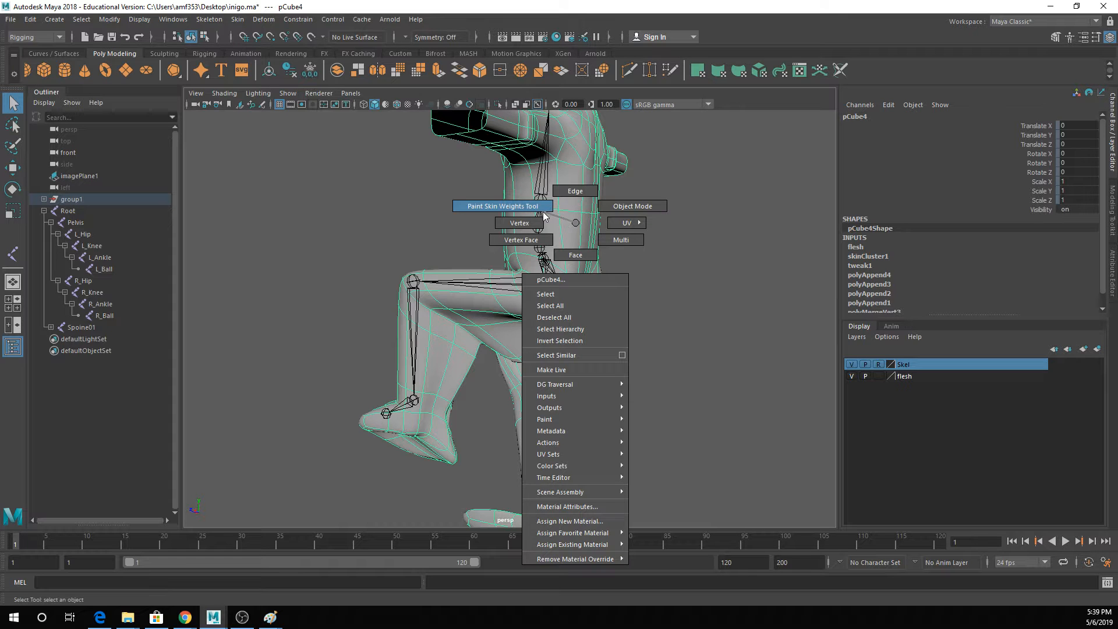
right_click_drag(543, 214, 543, 213)
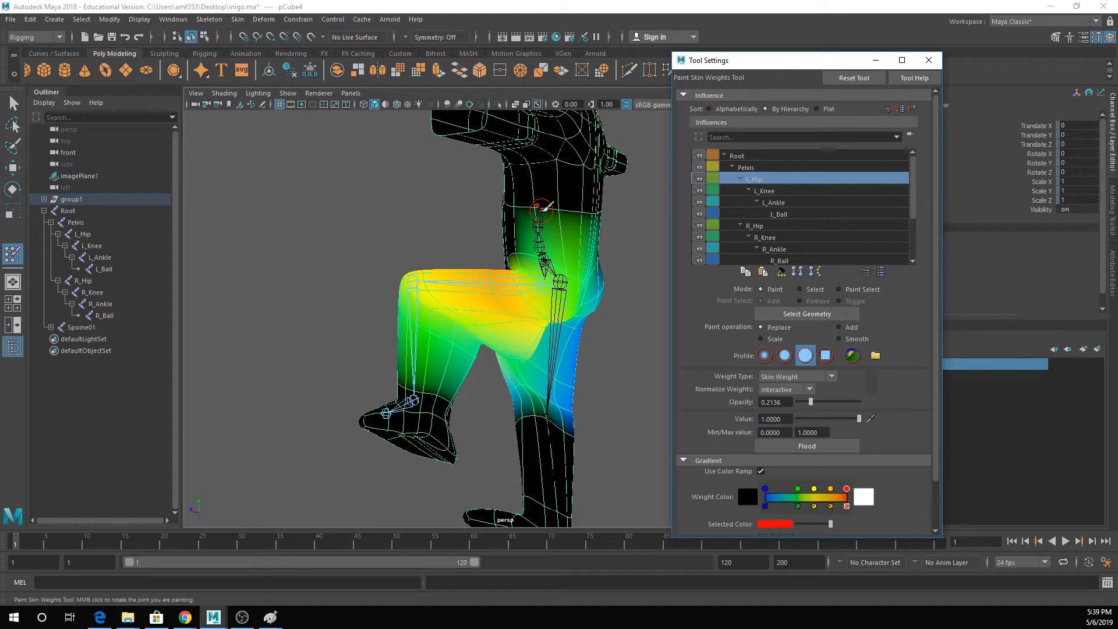
- Review the Pelvis, L_Ankle, R_Hip and L_Knee weights with the color ramp off, and turn the ramp back on with L_Knee active
left_click(760, 471)
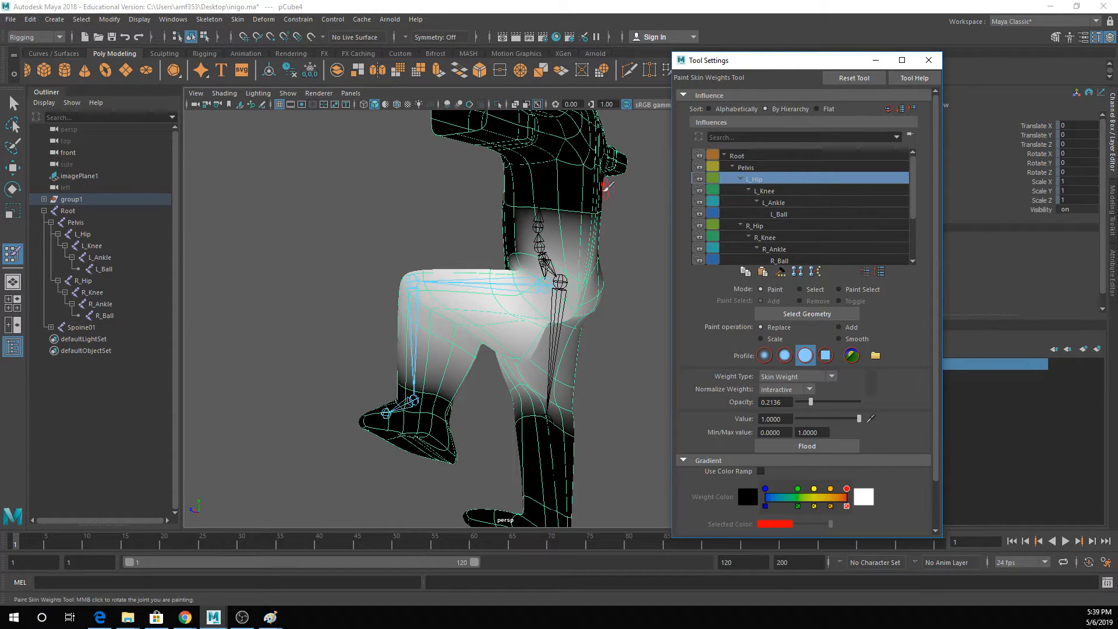
left_click_drag(619, 234, 697, 228, "alt")
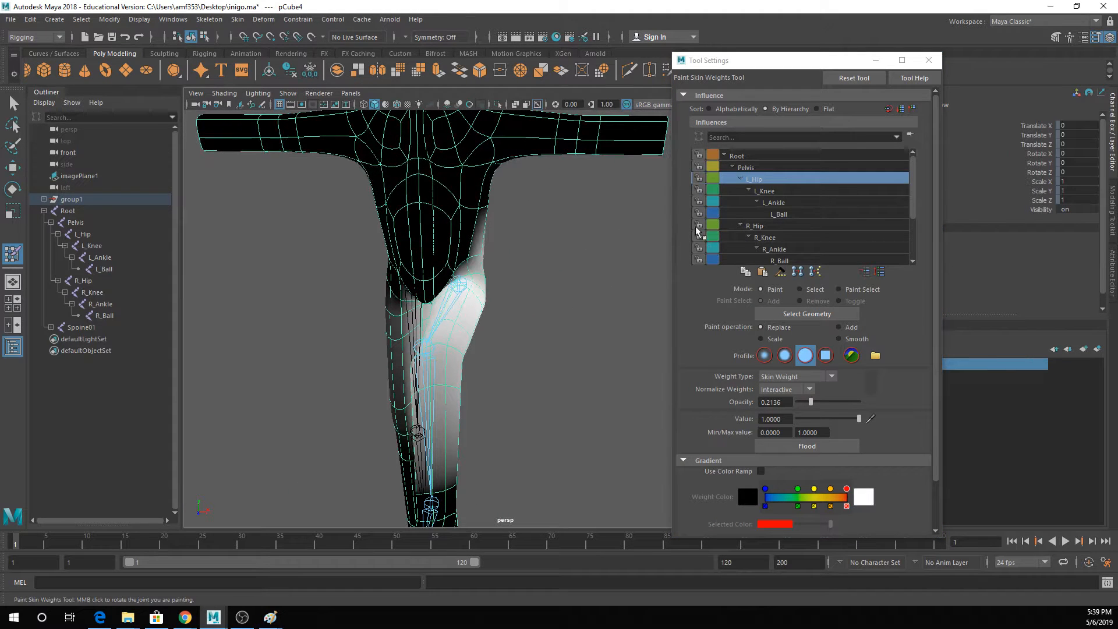
left_click(757, 167)
left_click(770, 190)
left_click(781, 203)
left_click(787, 227)
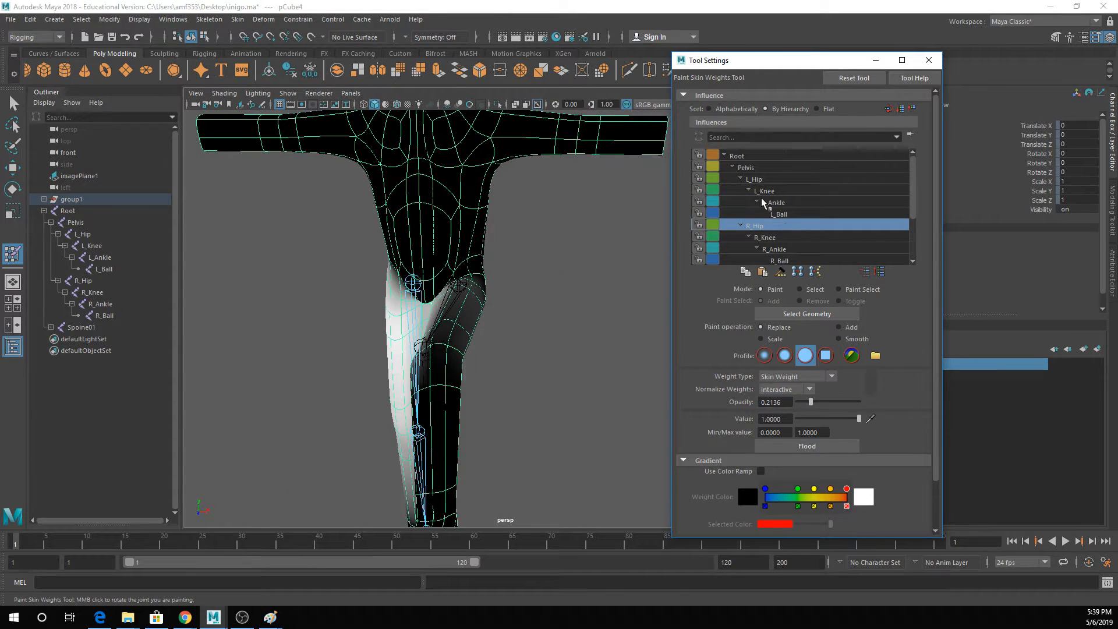
left_click(760, 191)
middle_click_drag(539, 332, 555, 236, "alt")
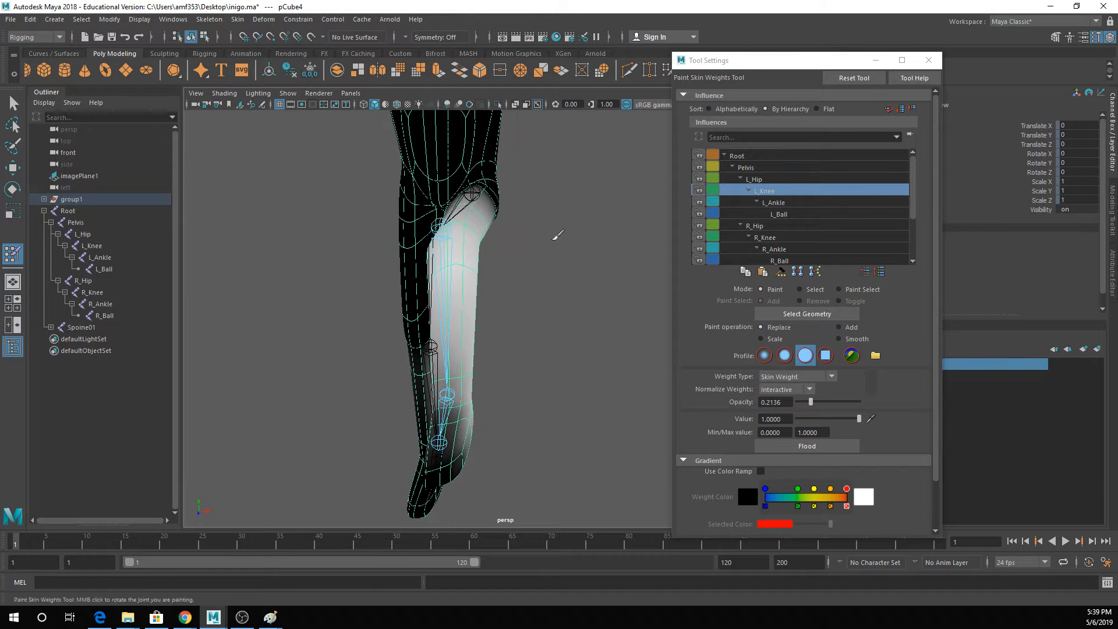
left_click_drag(556, 236, 454, 233, "alt")
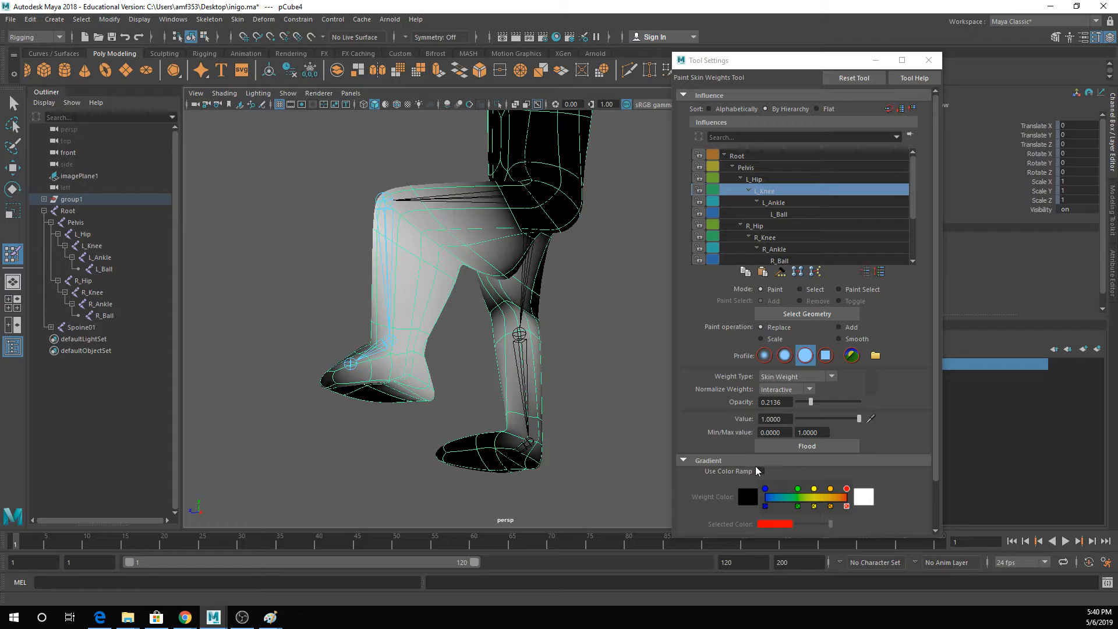
left_click(760, 470)
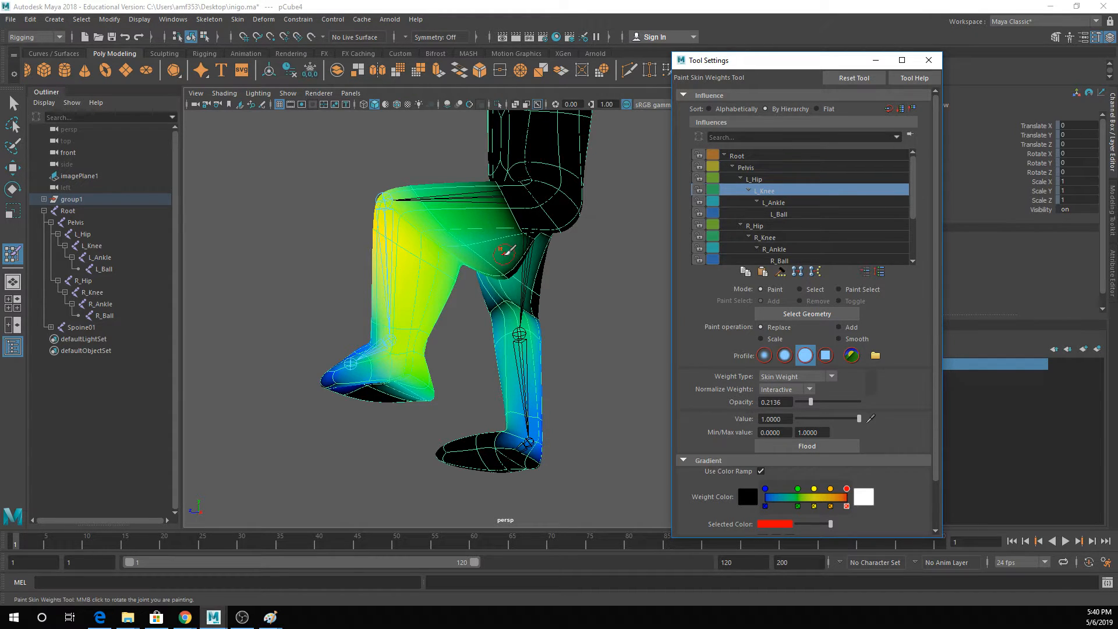
left_click_drag(506, 252, 508, 276, "alt")
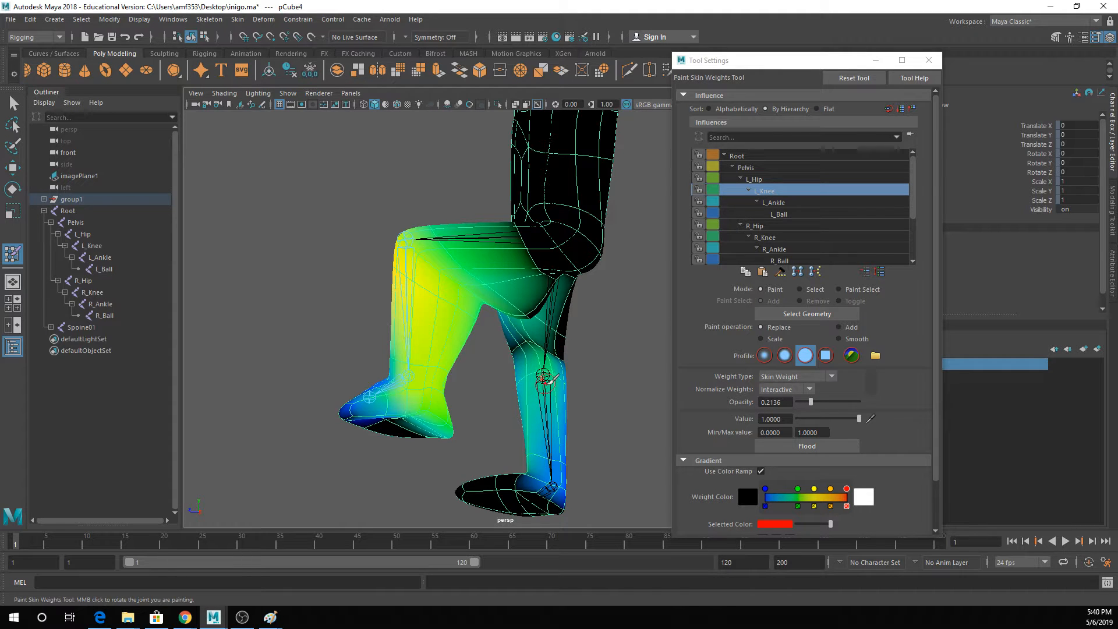
- Set the skin weight brush to the solid profile with opacity 1 and value 0 in Replace mode
middle_click_drag(550, 380, 496, 336, "alt")
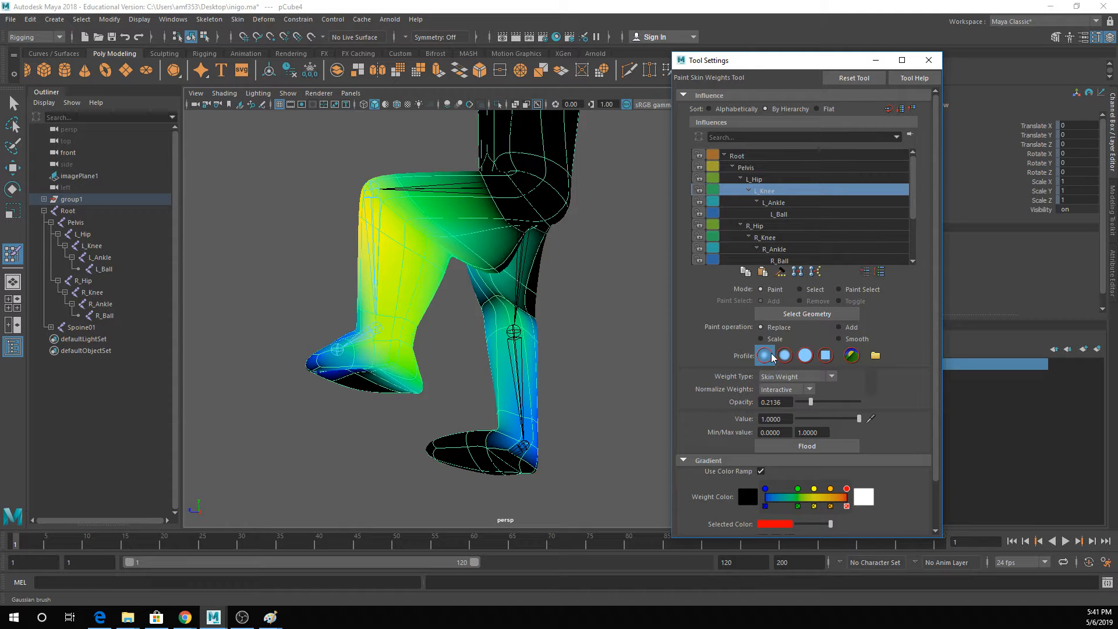
left_click(852, 355)
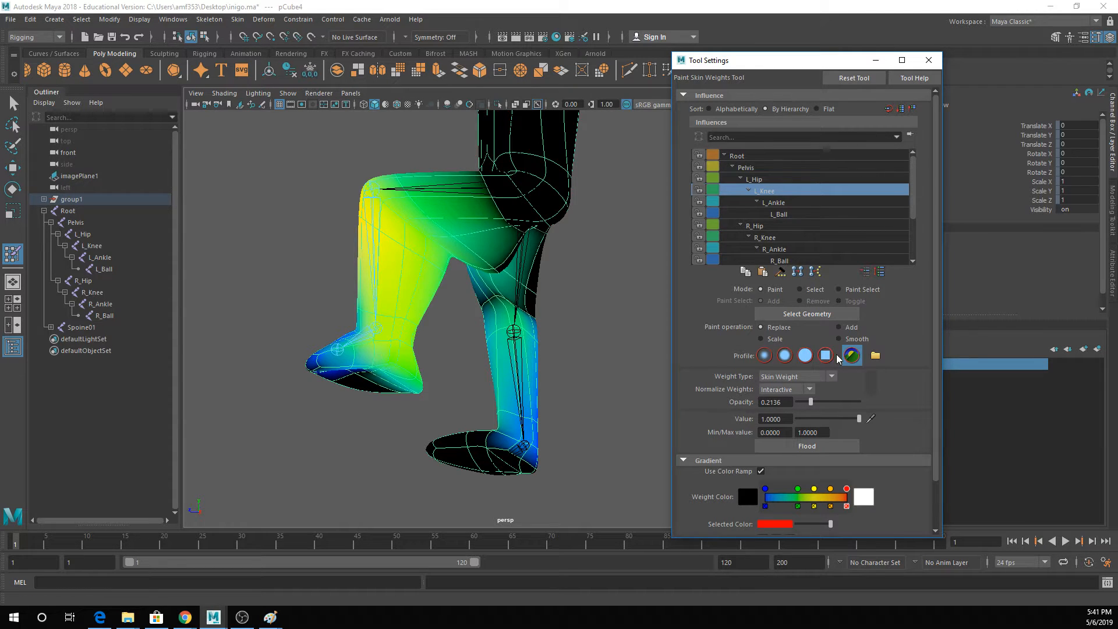
left_click(826, 355)
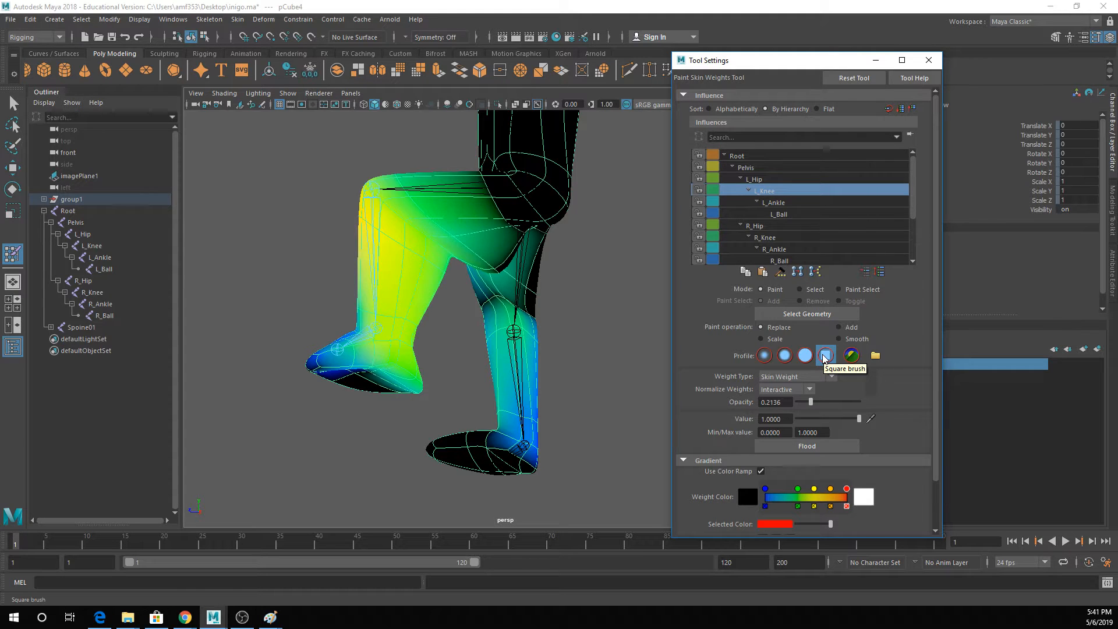
scroll(824, 397, "down", 2)
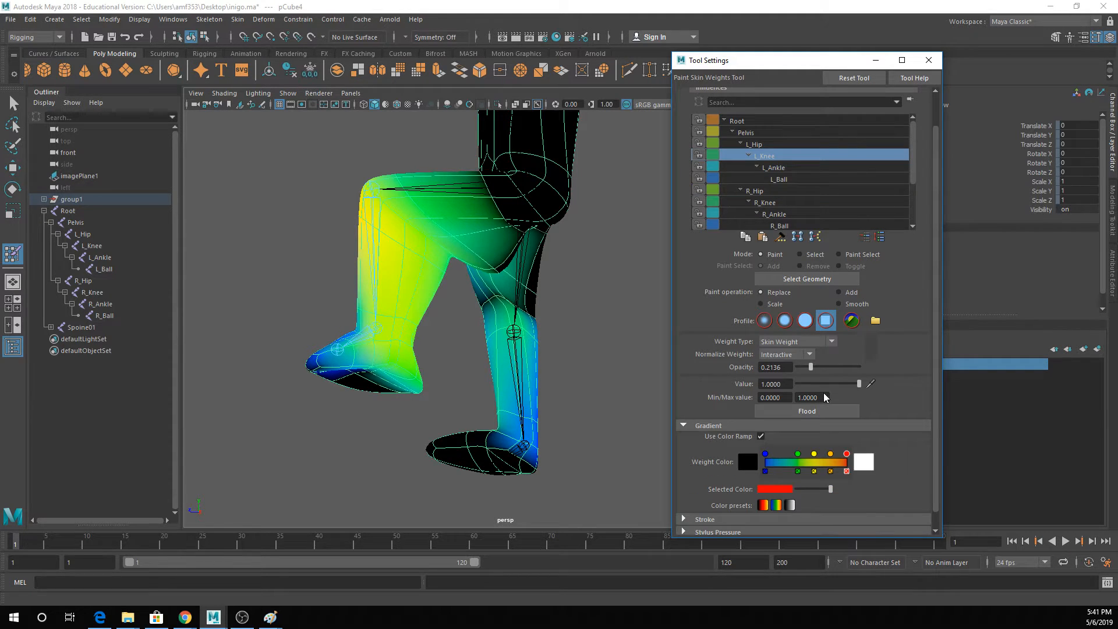
left_click_drag(814, 367, 886, 369)
left_click_drag(860, 386, 797, 385)
left_click(806, 328)
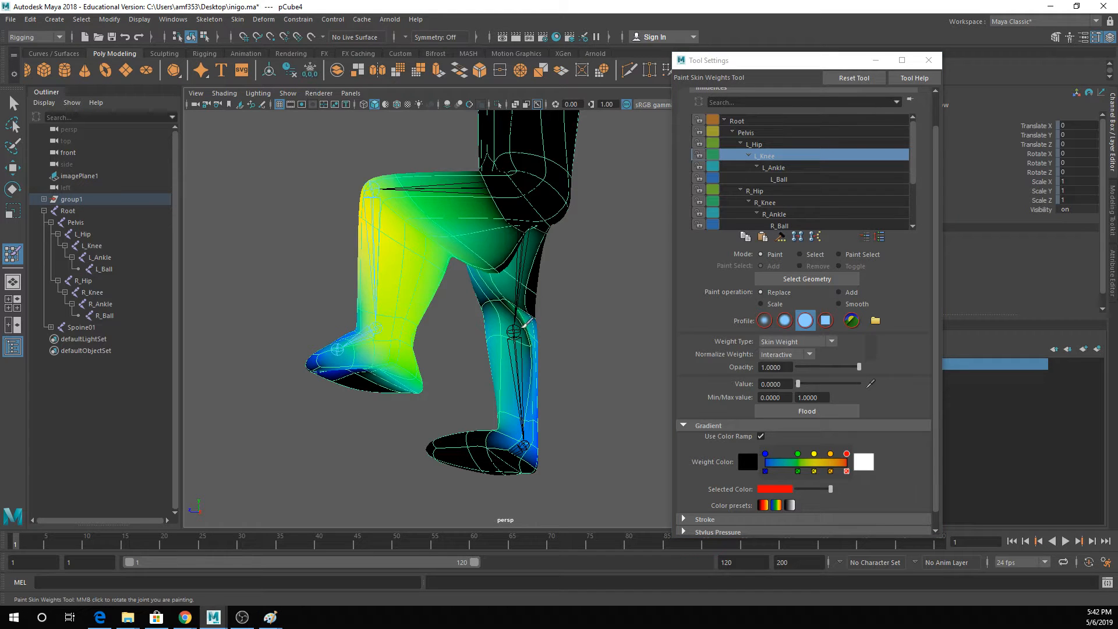
- Paint a zero-weight stroke for L_Knee across the right knee, and set the brush's Radius(U) to 4
mouse_move(527, 331)
left_mouse_down()
mouse_move(510, 364)
mouse_move(491, 311)
left_mouse_up()
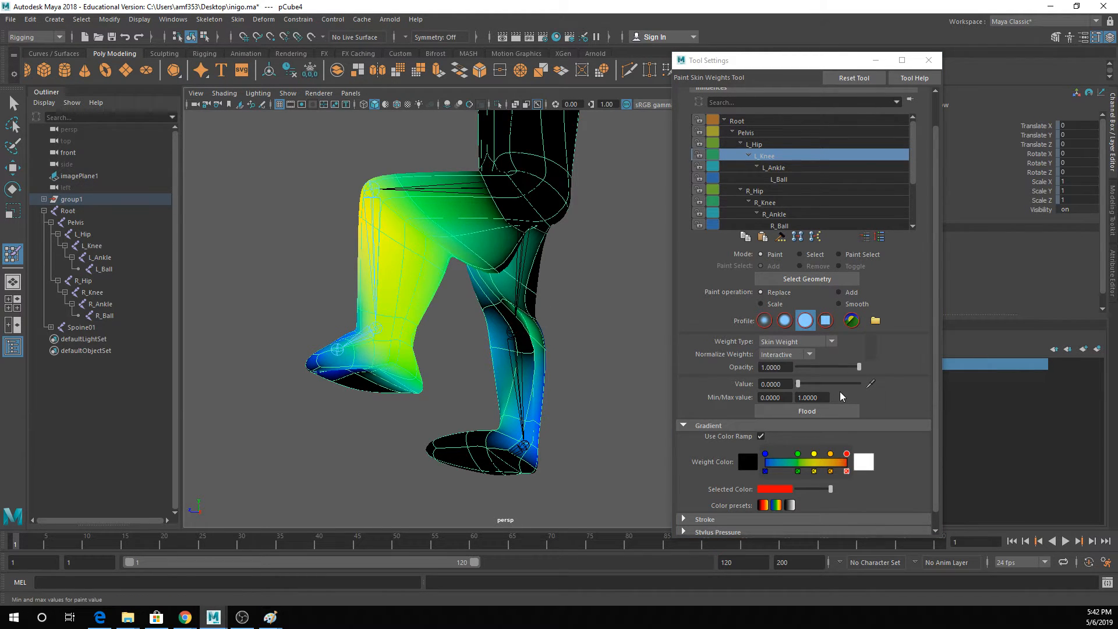
scroll(784, 441, "down", 1)
left_click(704, 503)
scroll(722, 477, "down", 4)
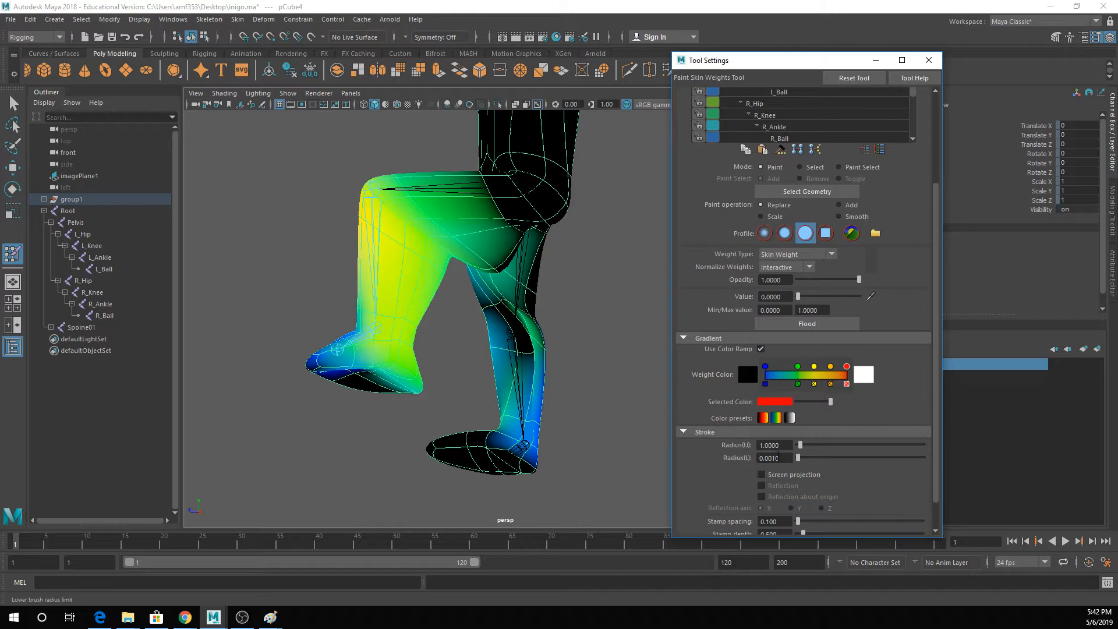
type("4")
key("Return")
- Paint the L_Knee influence off the right lower leg from all sides at value 0
mouse_move(528, 326)
left_mouse_down()
mouse_move(537, 406)
mouse_move(502, 415)
mouse_move(506, 438)
mouse_move(467, 449)
mouse_move(548, 339)
left_mouse_up()
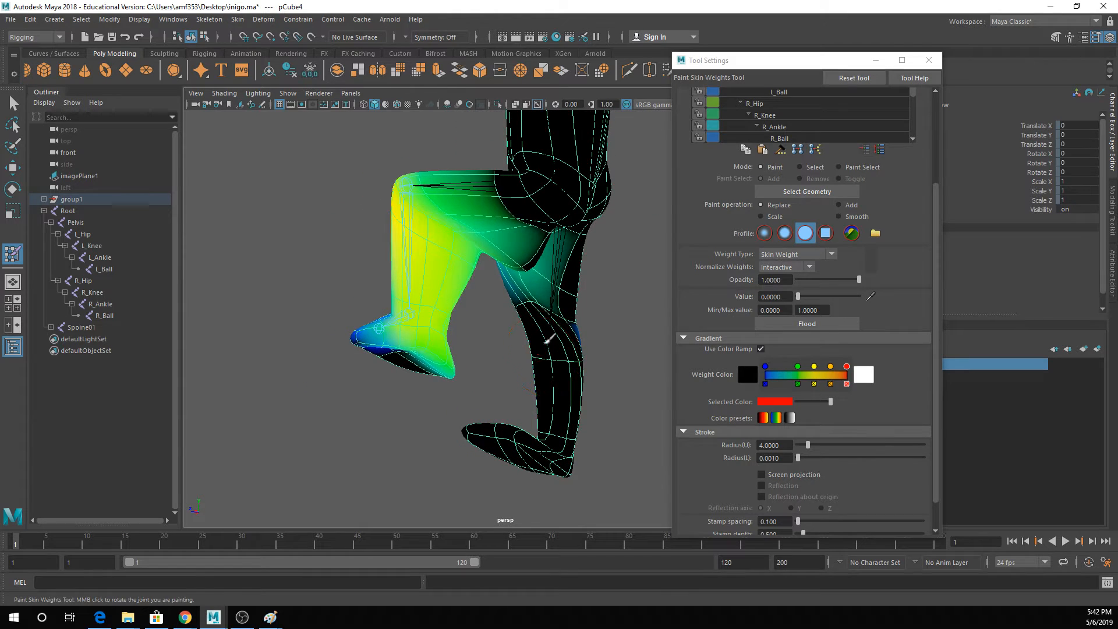
mouse_move(482, 379)
left_mouse_down("alt")
mouse_move(693, 364)
mouse_move(346, 410)
mouse_move(418, 366)
left_mouse_up("alt")
left_click_drag(407, 408, 544, 389, "alt")
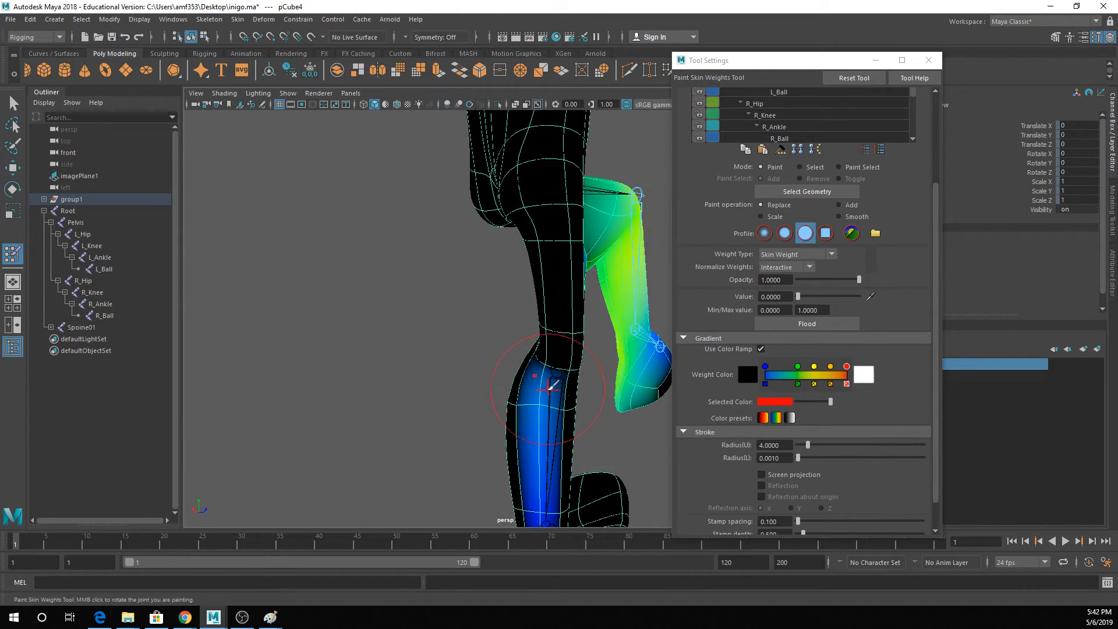
left_click(549, 491)
scroll(681, 307, "up", 1)
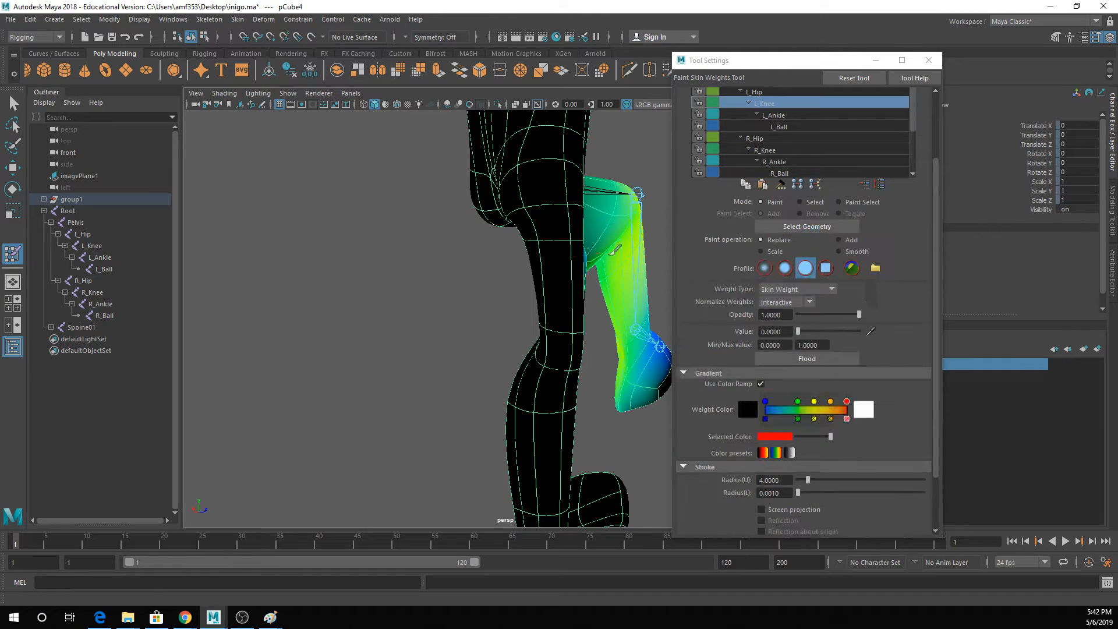
scroll(577, 257, "up", 5)
scroll(580, 254, "down", 5)
mouse_move(512, 307)
left_mouse_down("alt")
mouse_move(492, 404)
mouse_move(560, 373)
left_mouse_up("alt")
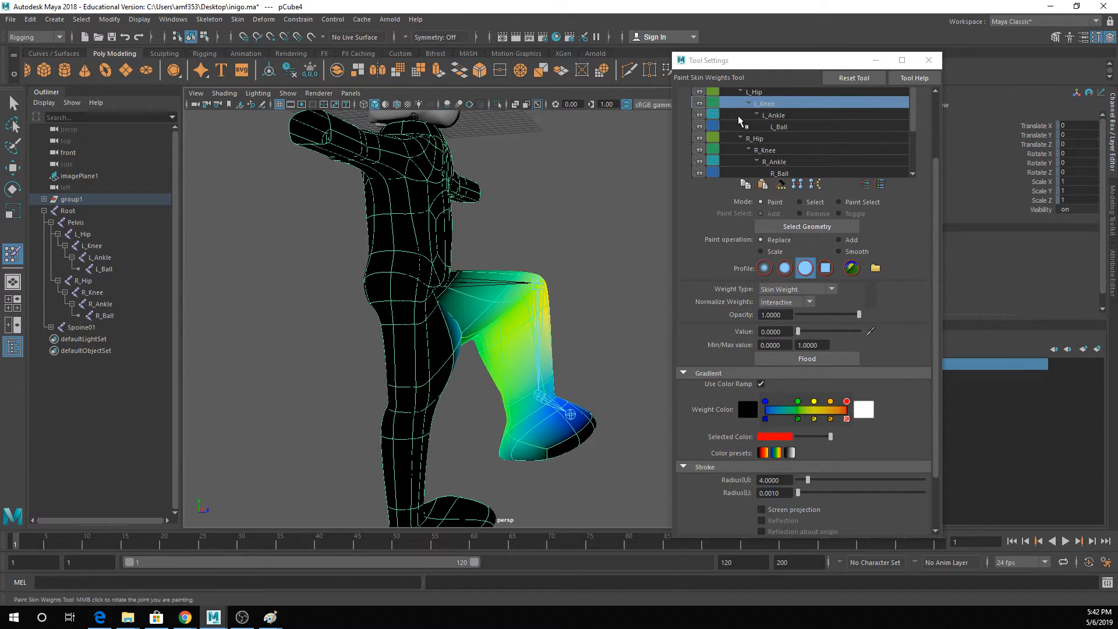
- Make L_Ankle the active influence and paint its weight off the right foot
left_click(769, 117)
middle_click_drag(465, 408, 439, 338, "alt")
left_click_drag(438, 466, 402, 475)
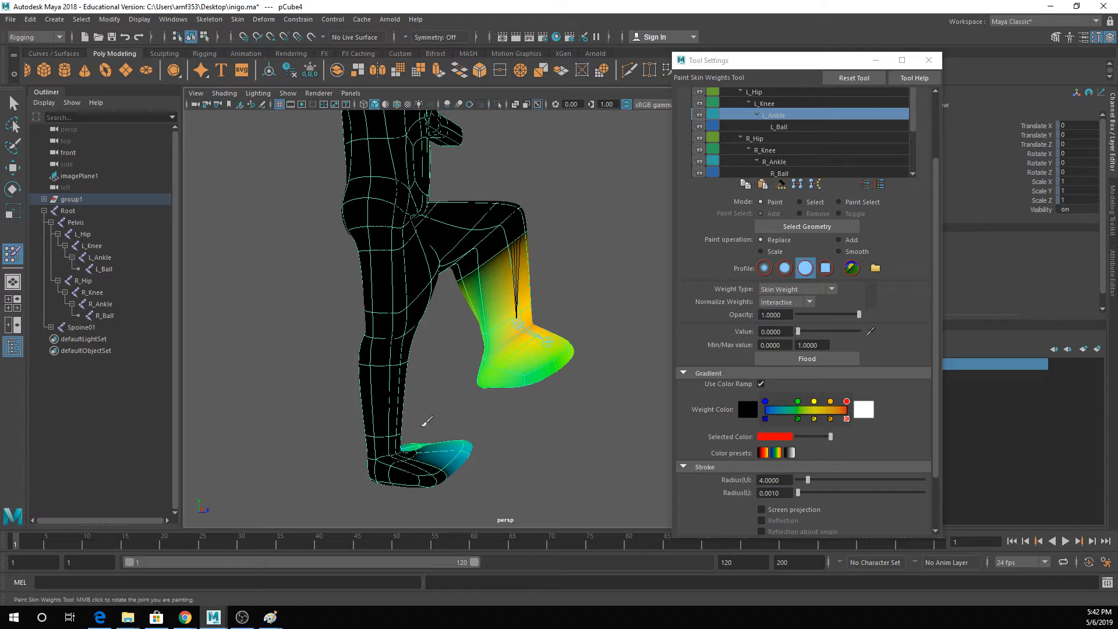
left_click(461, 453)
mouse_move(475, 462)
left_mouse_down("alt")
mouse_move(549, 466)
mouse_move(534, 475)
left_mouse_up("alt")
middle_click_drag(603, 423, 520, 461, "alt")
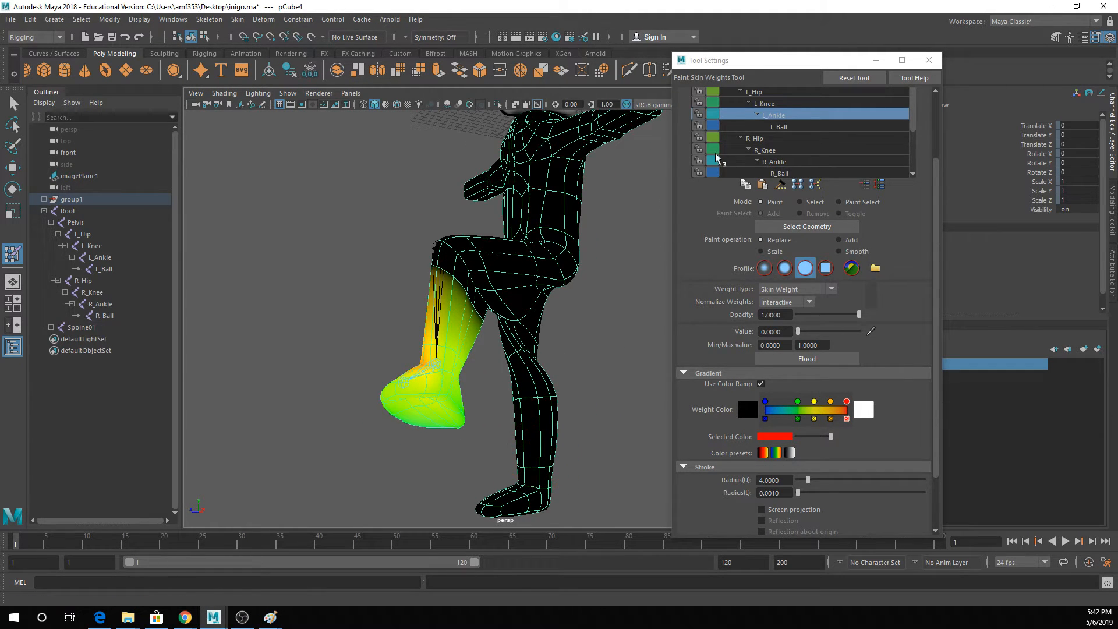
- Check the L_Ball weights, and paint the L_Hip influence off the front and outer side of the right thigh
left_click(801, 127)
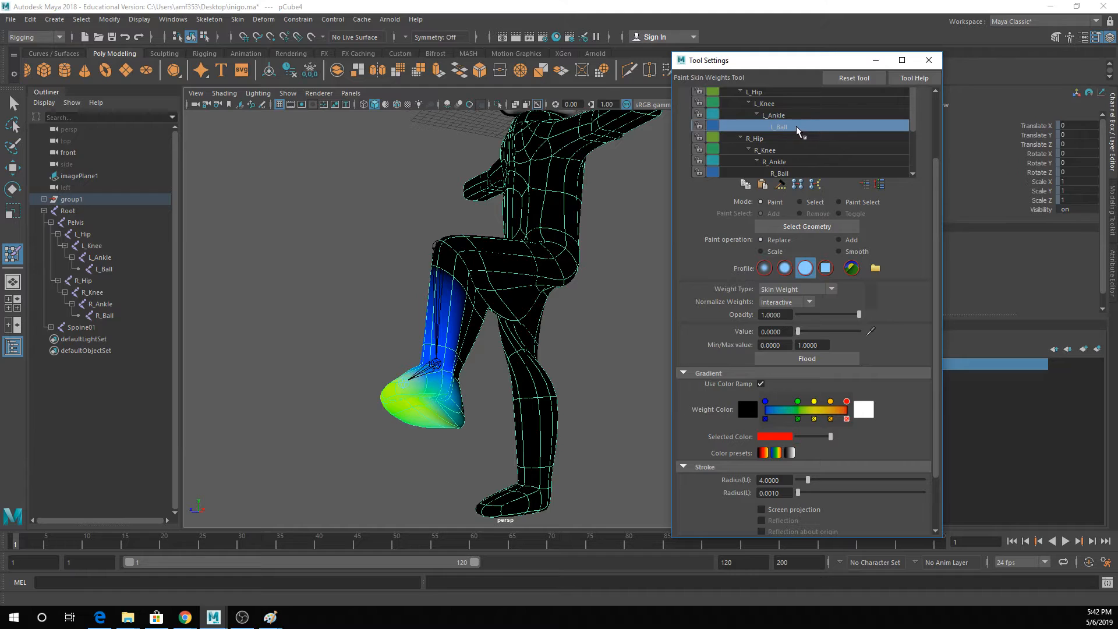
left_click(774, 93)
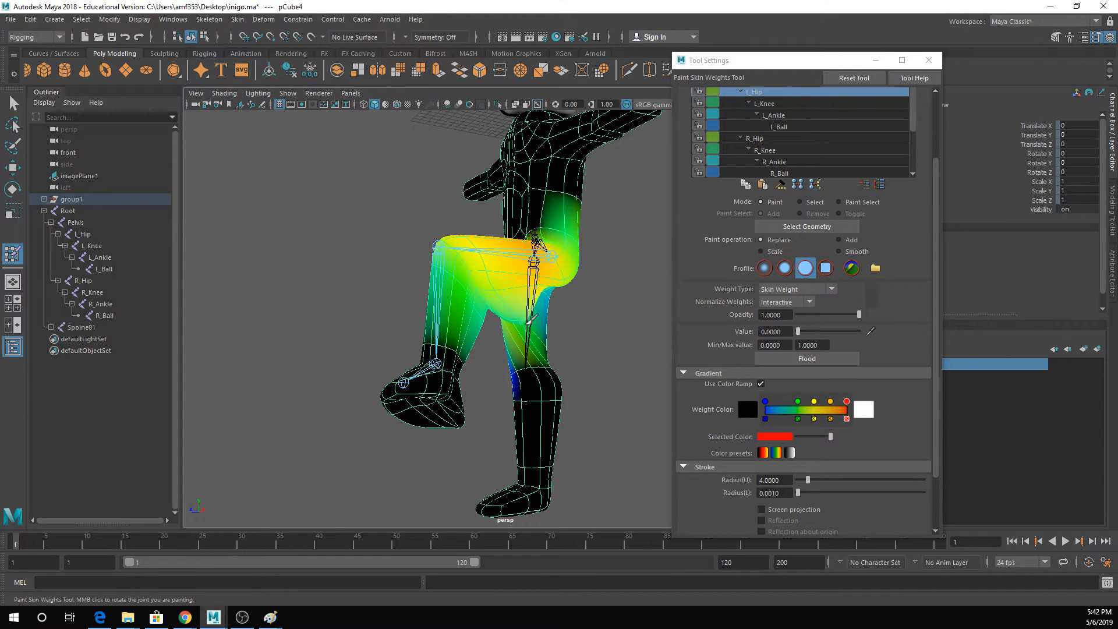
mouse_move(527, 349)
left_mouse_down("alt")
mouse_move(602, 424)
mouse_move(615, 424)
left_mouse_up("alt")
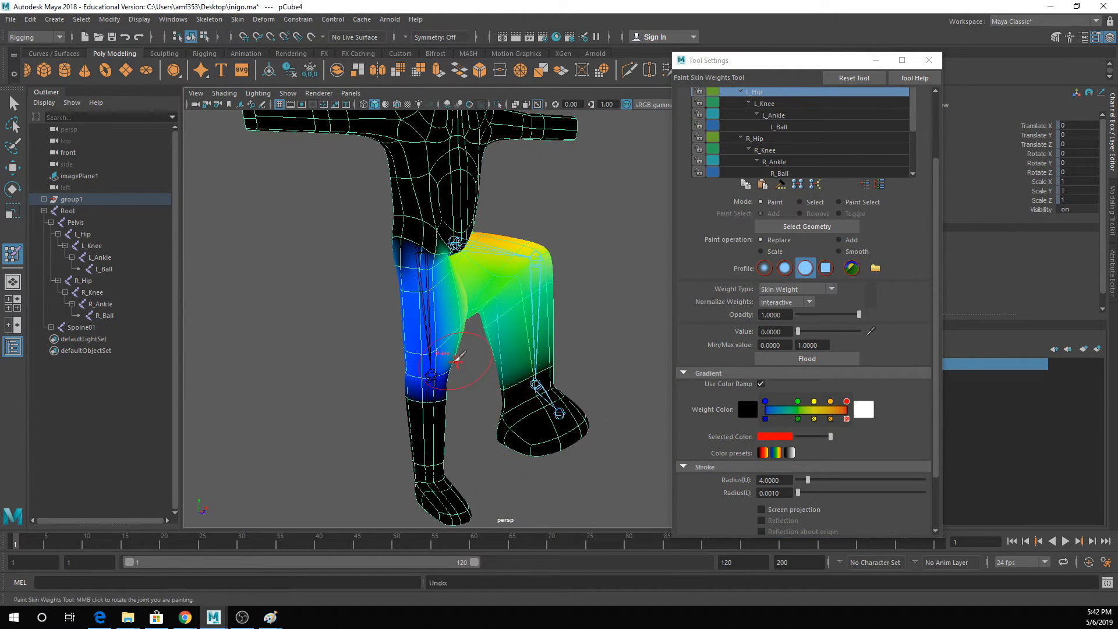
left_click_drag(454, 360, 444, 321)
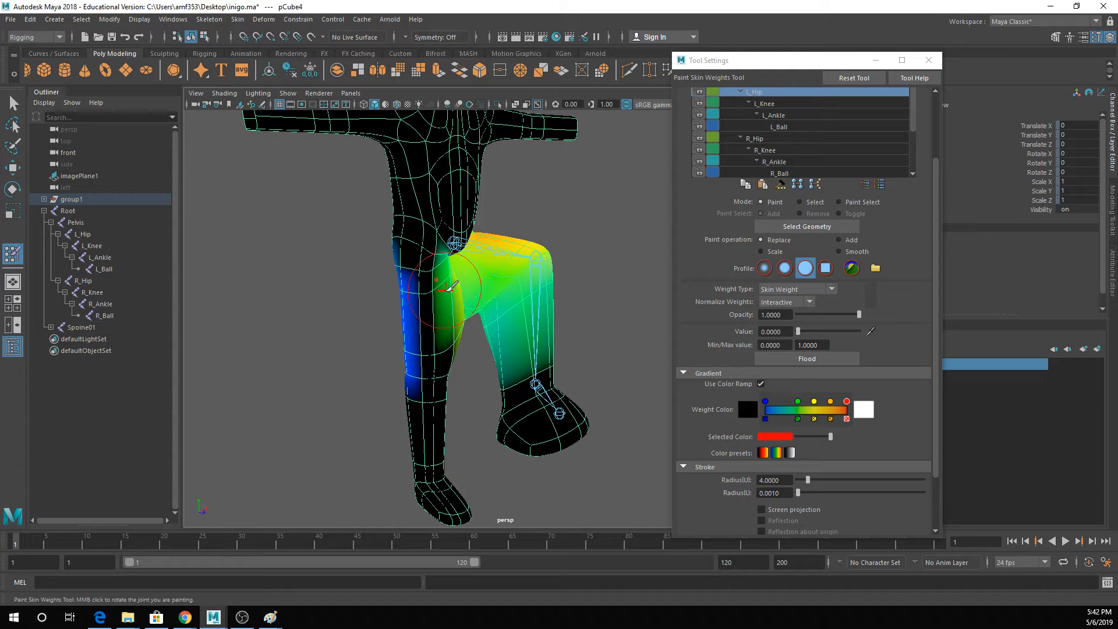
mouse_move(452, 361)
left_mouse_down("alt")
mouse_move(434, 347)
mouse_move(422, 265)
mouse_move(418, 377)
mouse_move(591, 355)
mouse_move(637, 330)
left_mouse_up("alt")
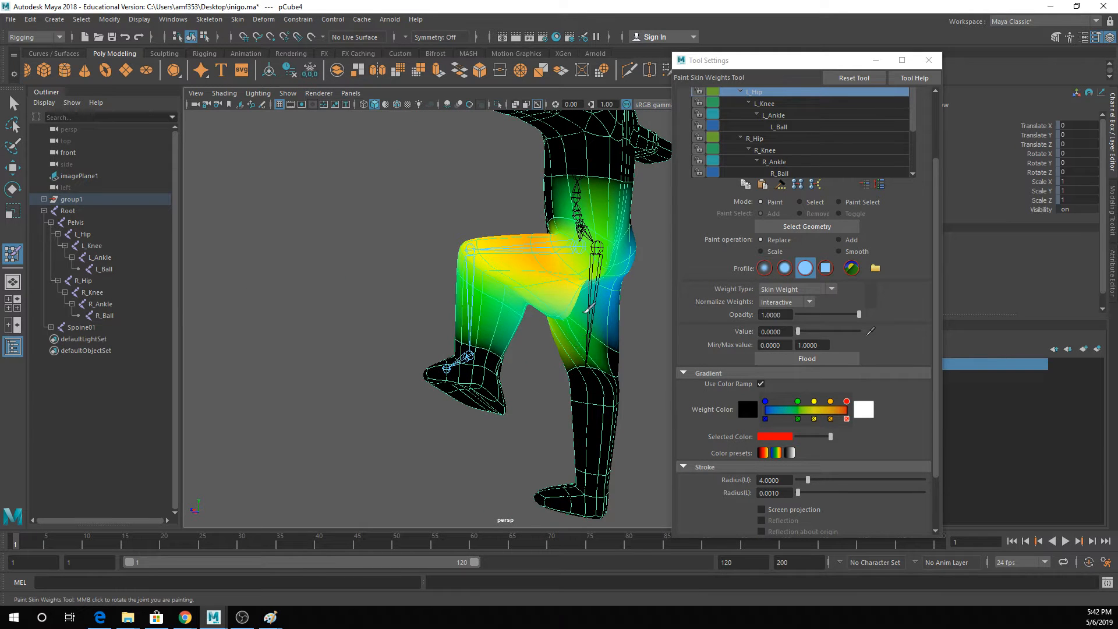
left_click_drag(612, 279, 588, 338)
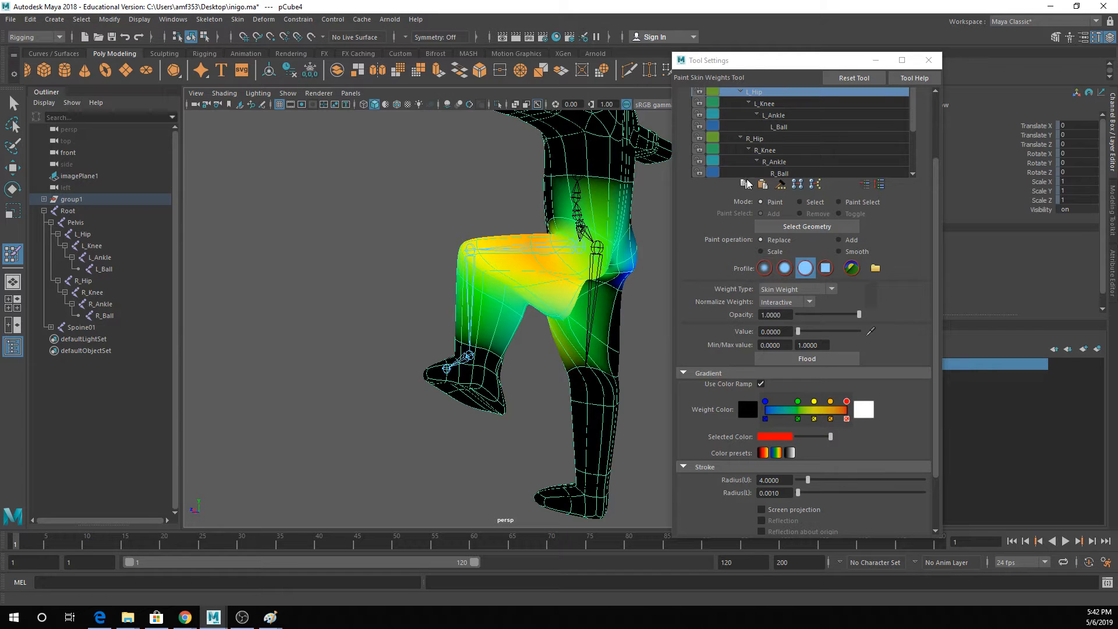
- Make R_Hip the active influence and paint its weight off the raised left thigh and knee
left_click(792, 139)
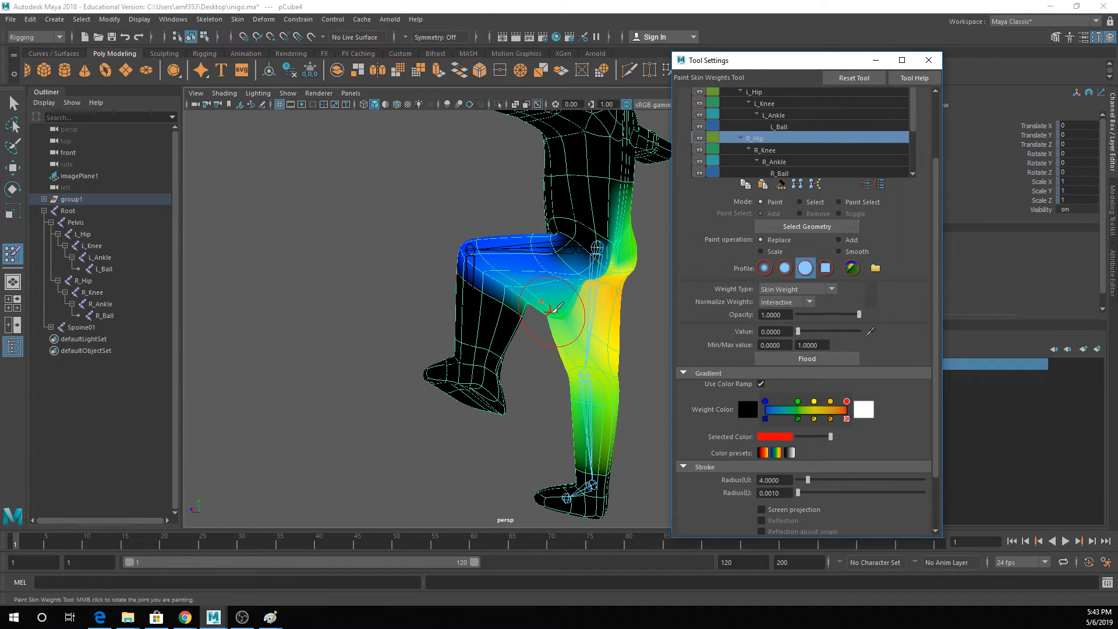
mouse_move(550, 309)
left_mouse_down("alt")
mouse_move(526, 302)
mouse_move(532, 349)
left_mouse_up("alt")
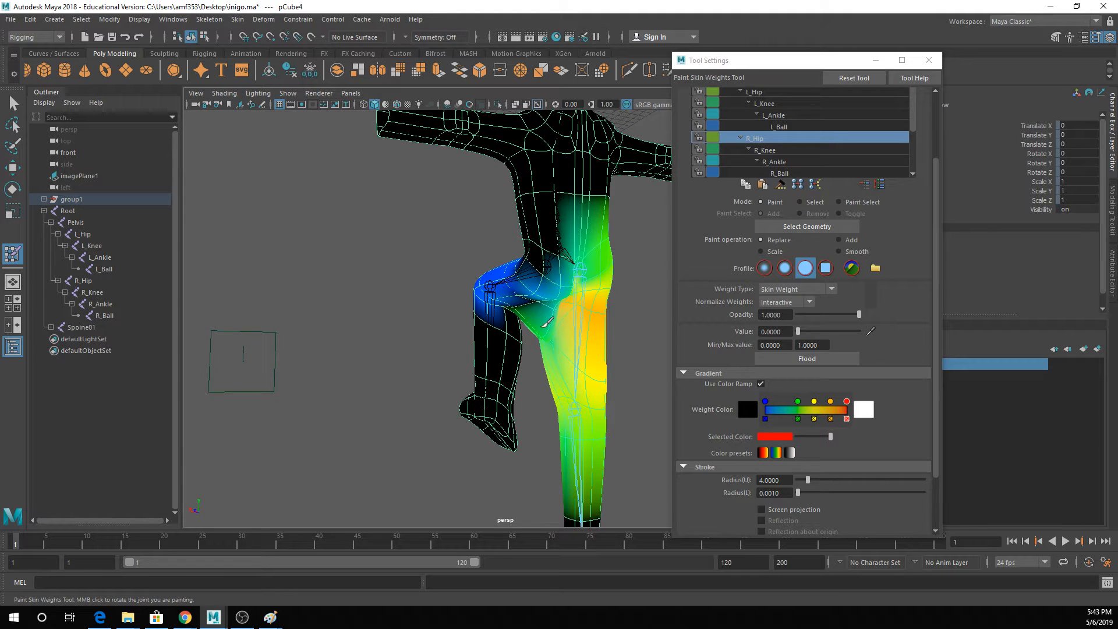
mouse_move(550, 273)
left_mouse_down()
mouse_move(489, 297)
mouse_move(505, 273)
left_mouse_up()
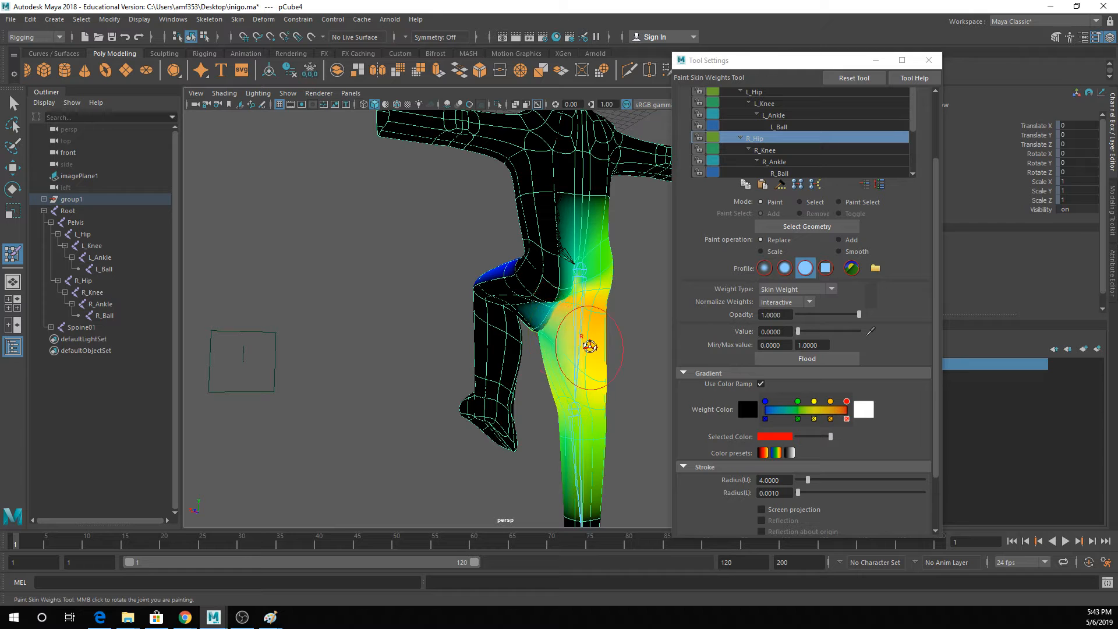
mouse_move(586, 337)
left_mouse_down("alt")
mouse_move(472, 326)
mouse_move(519, 323)
mouse_move(489, 291)
mouse_move(525, 265)
mouse_move(495, 299)
mouse_move(566, 291)
mouse_move(571, 315)
mouse_move(560, 320)
left_mouse_up("alt")
mouse_move(558, 309)
left_mouse_down()
mouse_move(541, 283)
mouse_move(491, 270)
left_mouse_up()
- Paint the R_Knee influence off the left leg and the R_Ankle influence off the left foot, toggling smooth preview off and back on
left_click(767, 148)
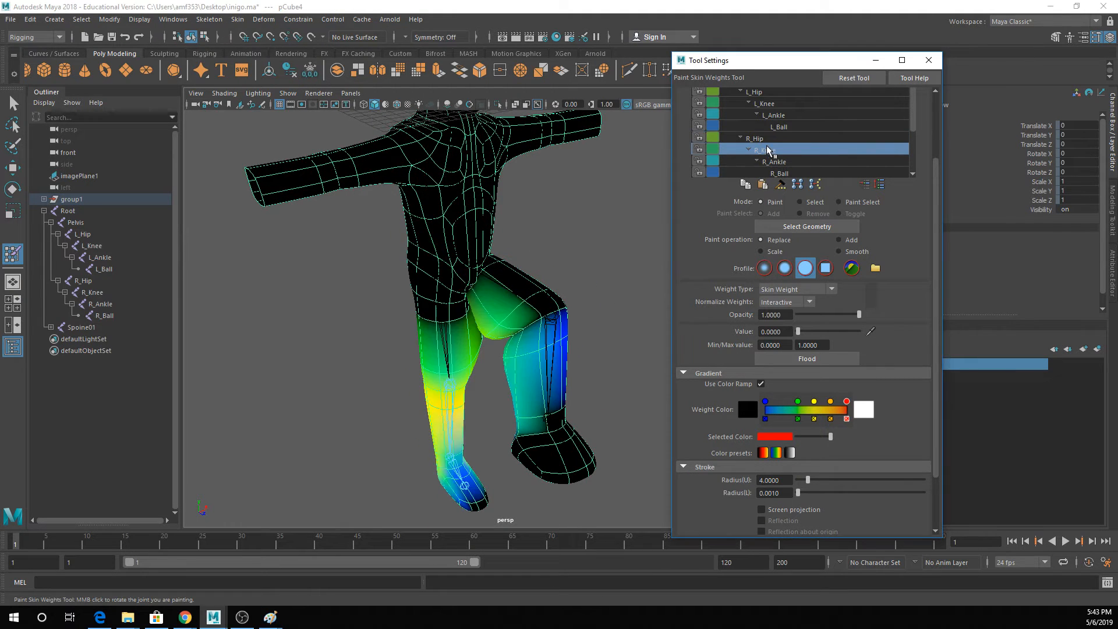
mouse_move(557, 330)
left_mouse_down("alt")
mouse_move(591, 311)
mouse_move(593, 296)
mouse_move(511, 332)
mouse_move(544, 318)
mouse_move(542, 374)
mouse_move(575, 312)
mouse_move(394, 369)
mouse_move(425, 315)
left_mouse_up("alt")
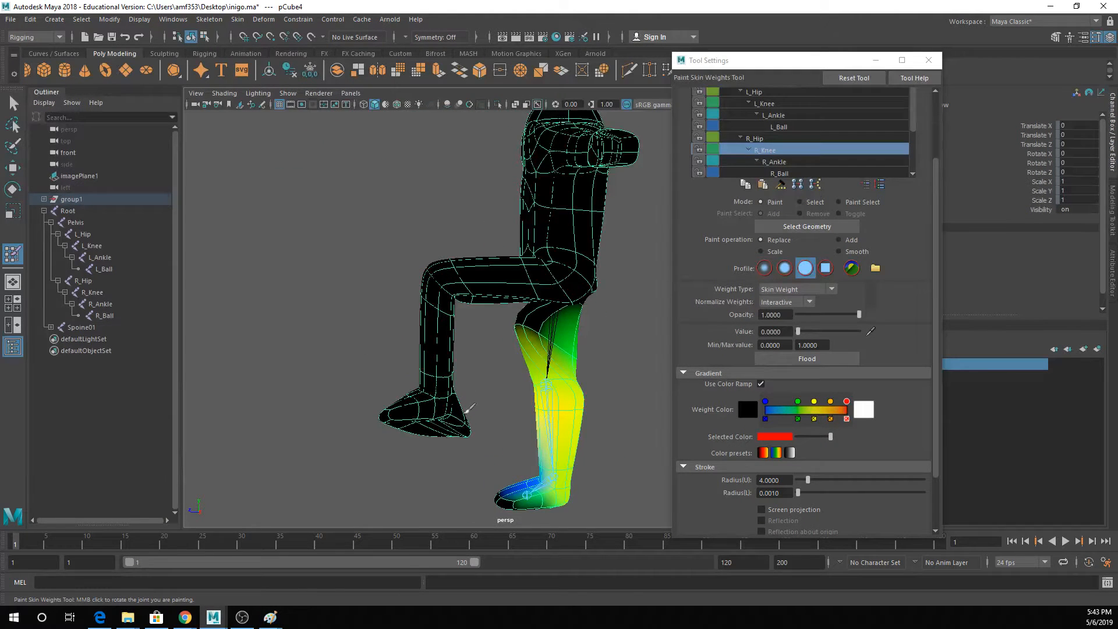
left_click(776, 161)
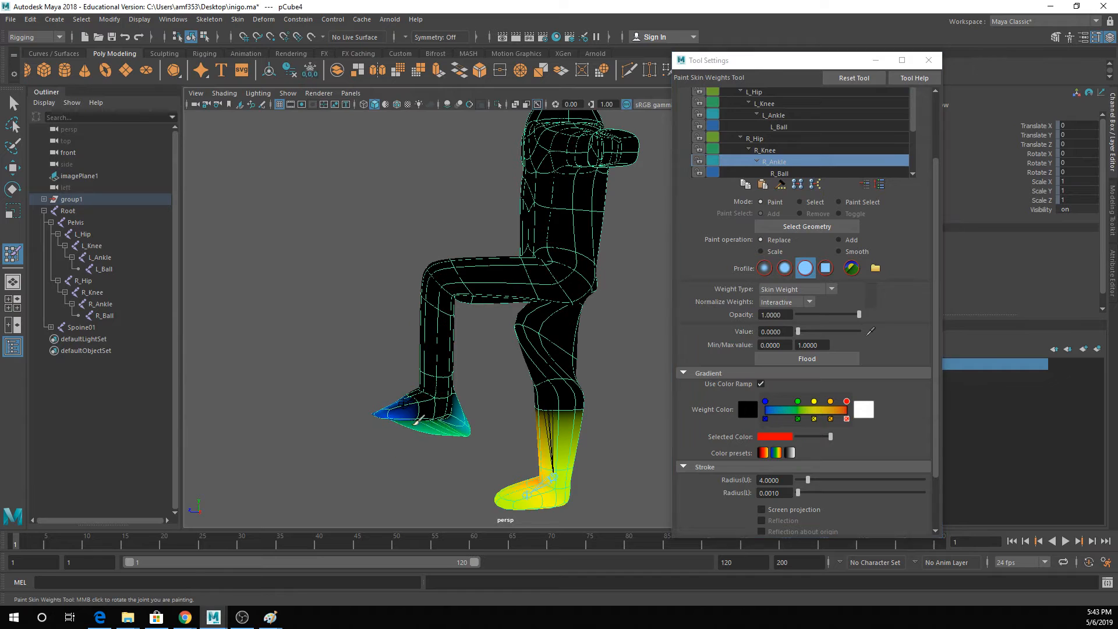
left_click_drag(459, 417, 609, 393, "alt")
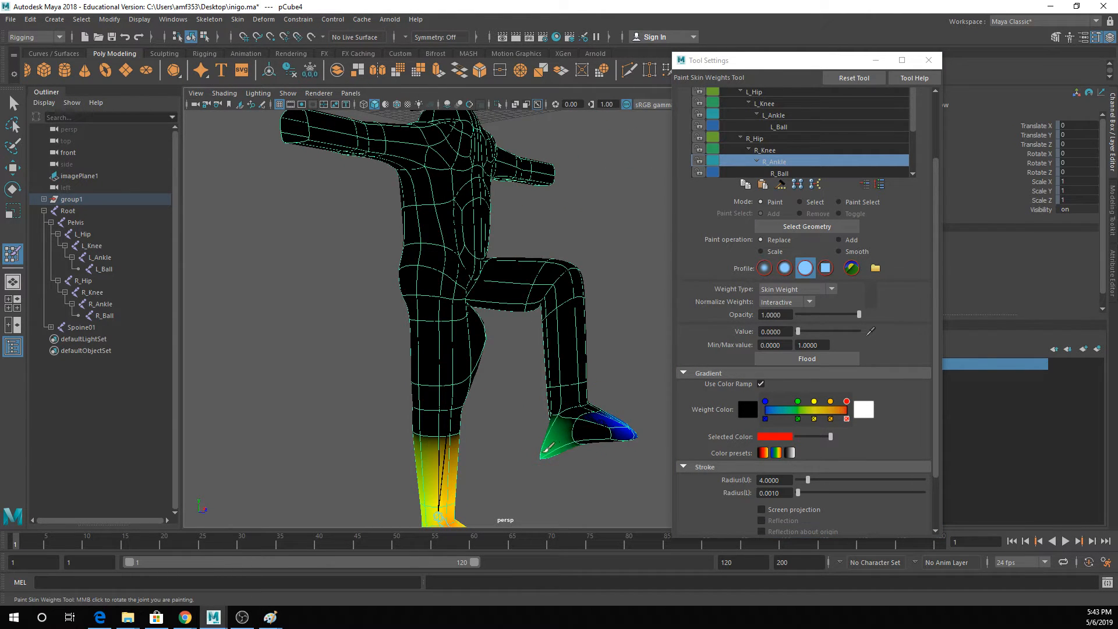
key("1")
left_click_drag(533, 465, 615, 426)
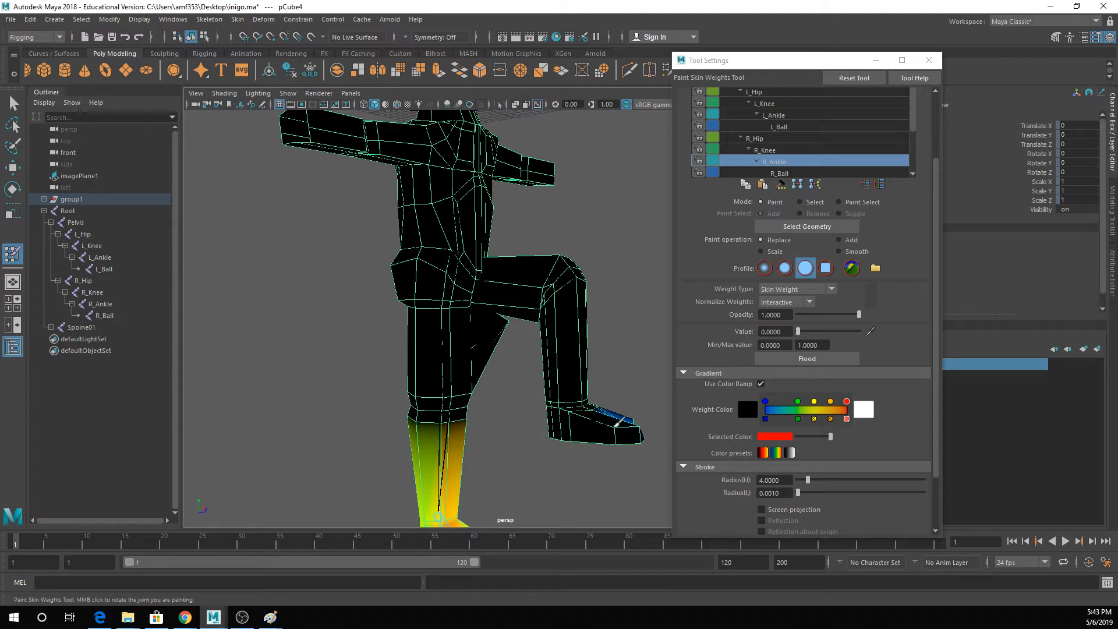
key("3")
mouse_move(474, 350)
left_mouse_down("alt")
mouse_move(500, 371)
mouse_move(492, 351)
left_mouse_up("alt")
- Paint the leftover L_Knee and L_Hip influences off the right thigh
left_click(765, 103)
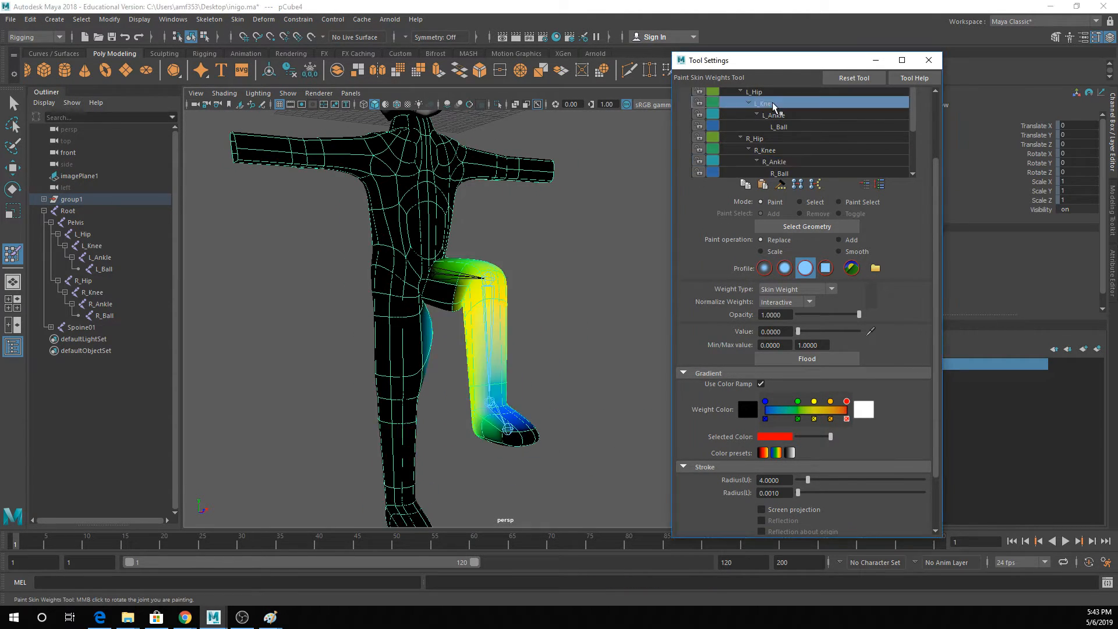
left_click(781, 116)
left_click(767, 105)
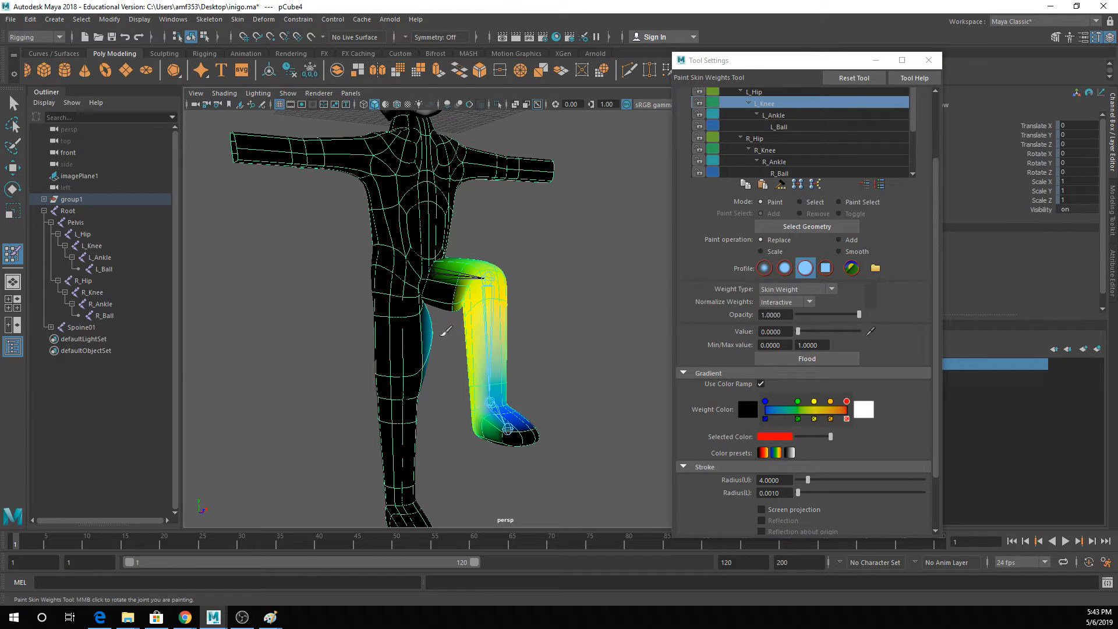
left_click_drag(552, 337, 374, 369, "alt")
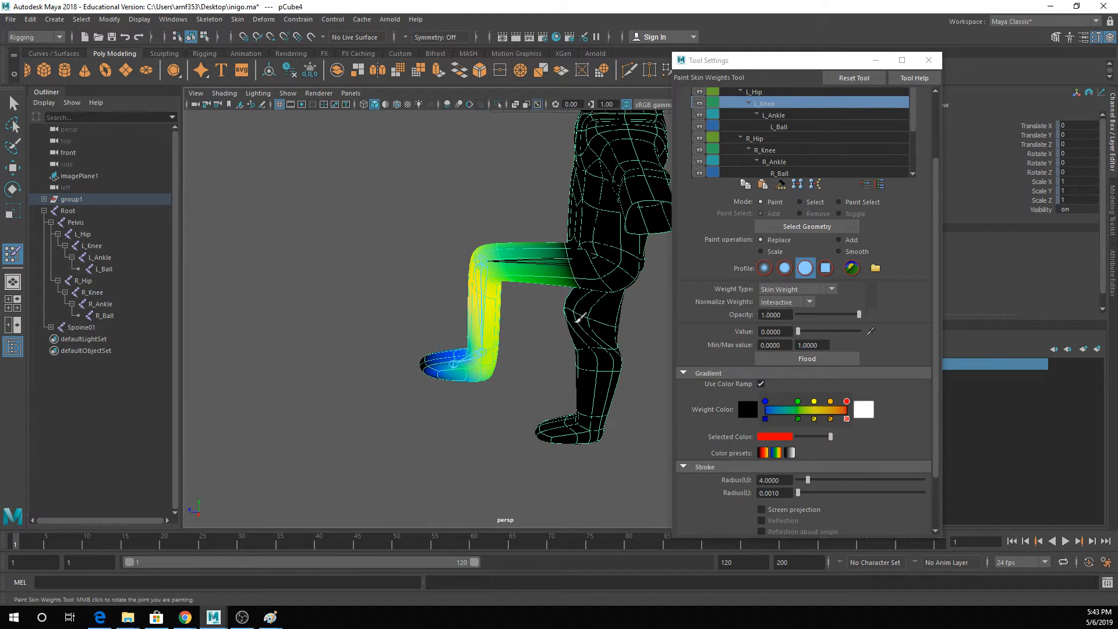
left_click(754, 92)
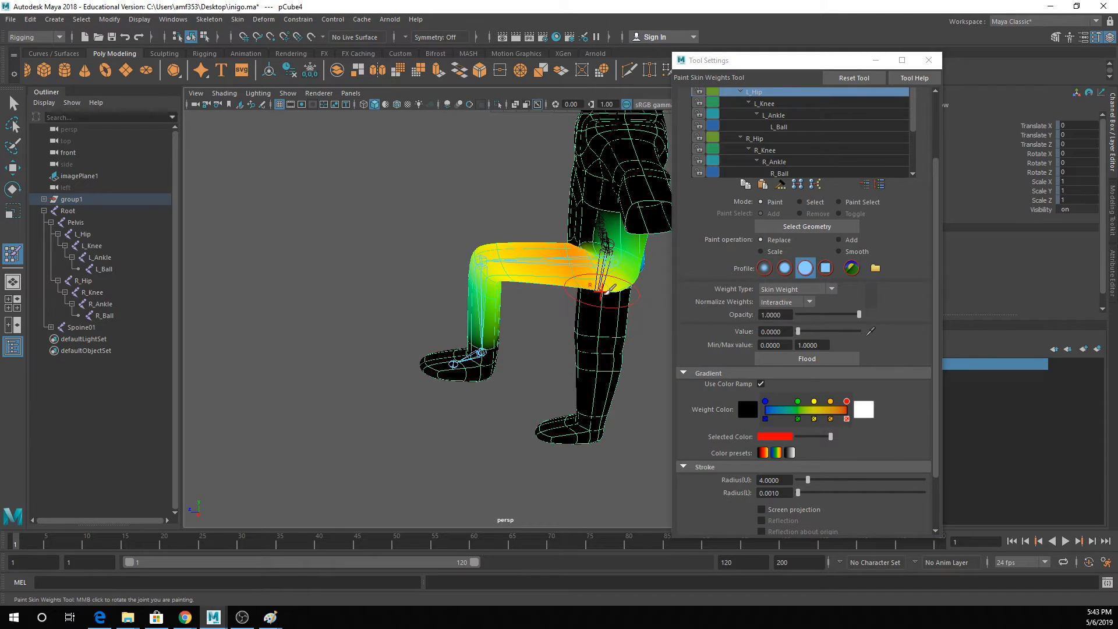
left_click_drag(600, 314, 671, 352, "alt")
- Exit weight painting, close the tool settings, take the Skel layer out of reference mode and activate the Rotate tool
key("q")
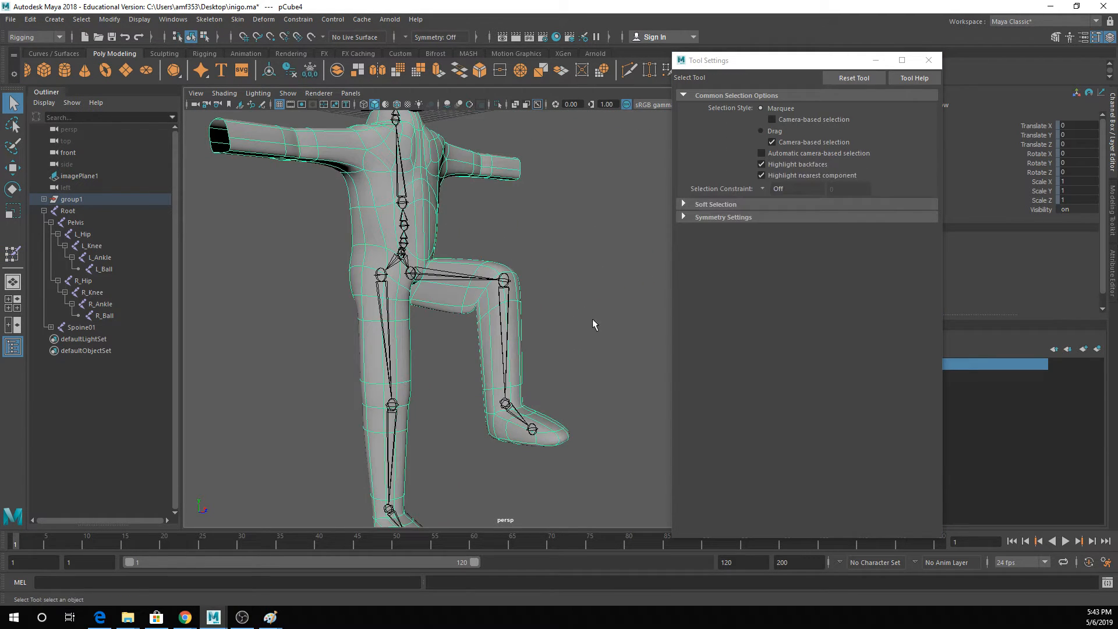
left_click(928, 60)
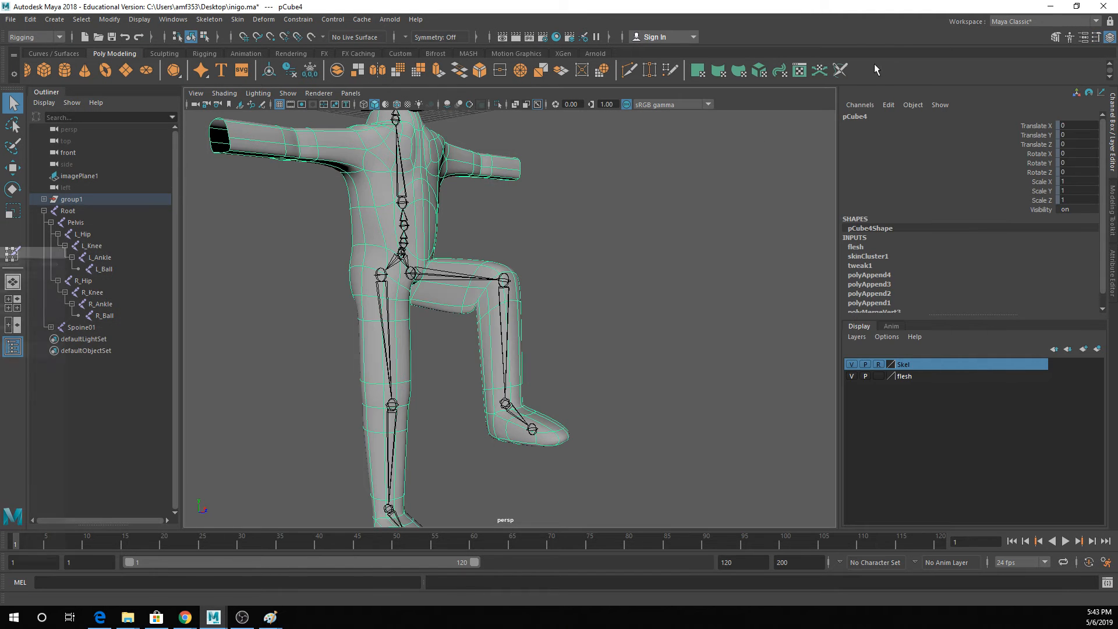
left_click_drag(527, 307, 593, 319, "alt")
left_click(518, 311)
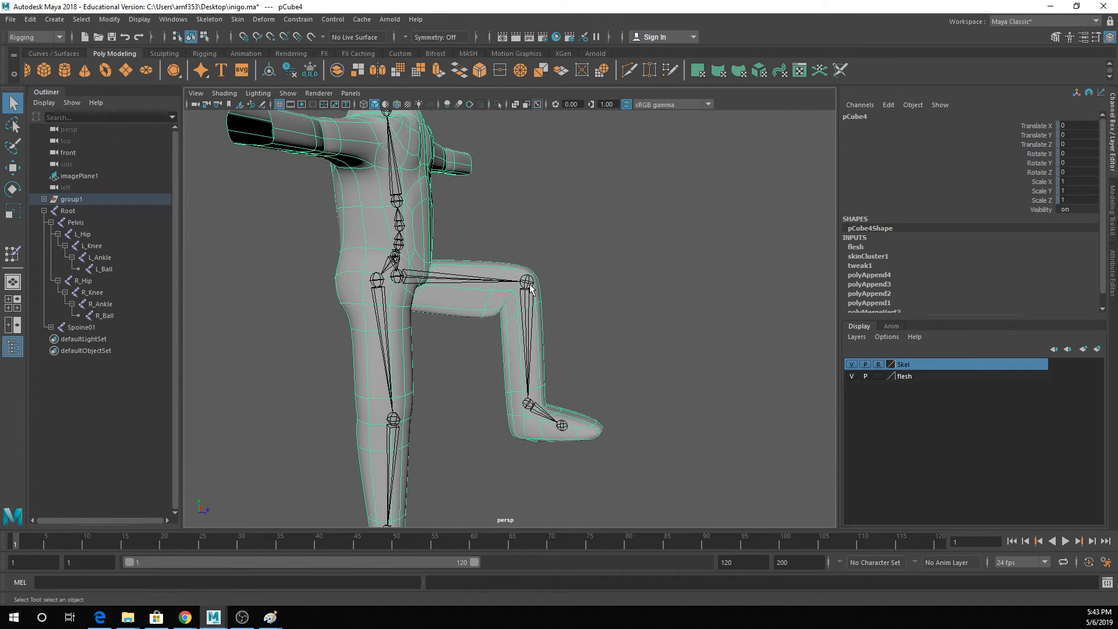
key("e")
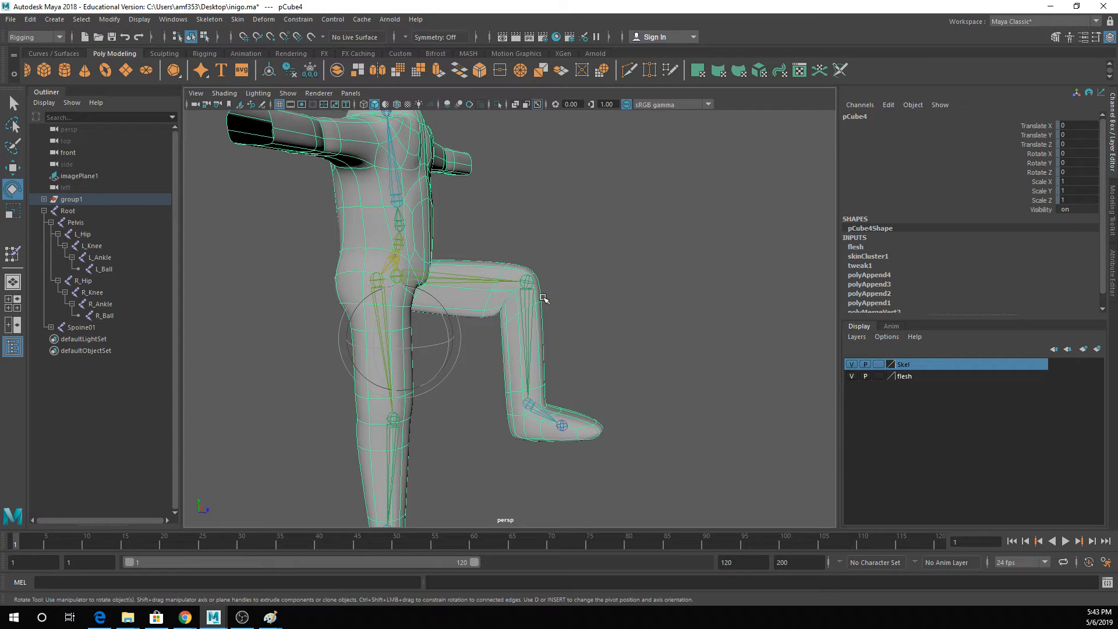
- Rotate the L_Knee joint to about 82.5° in Z and put the Skel display layer in reference mode
left_click(526, 284)
left_click_drag(560, 279, 533, 280)
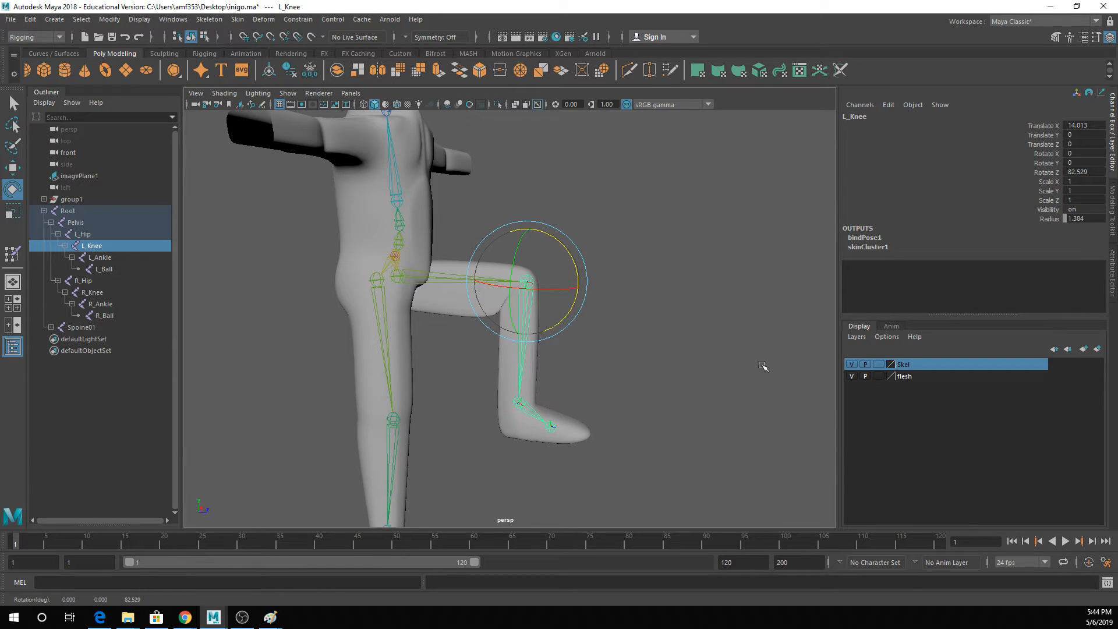
key("q")
left_click(879, 365)
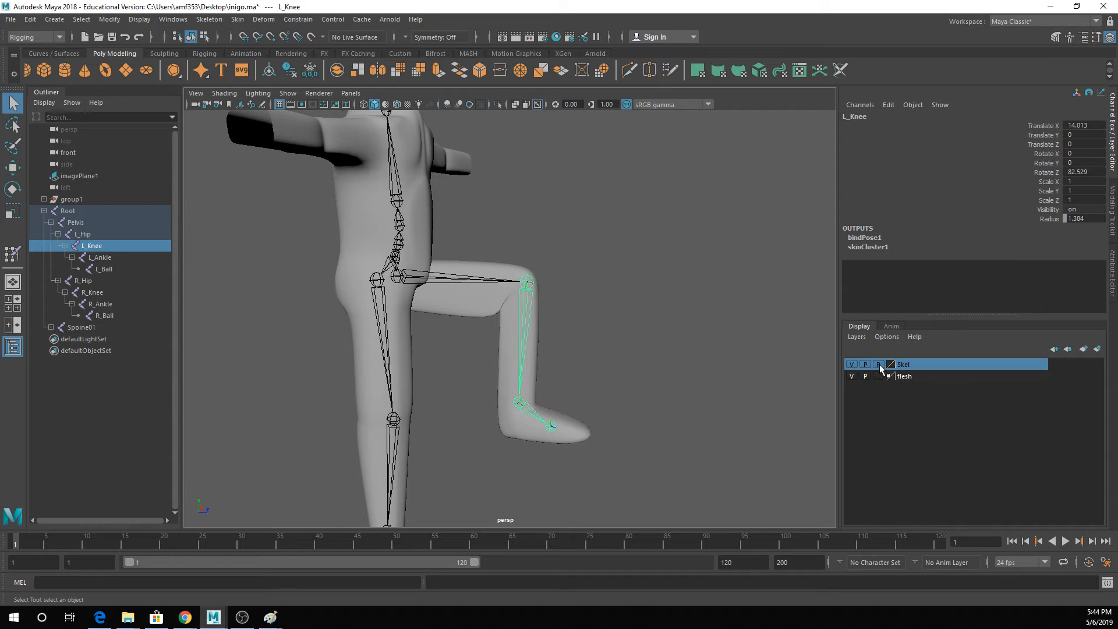
- Select the body mesh, activate the Paint Skin Weights tool and open its tool settings
left_click(495, 300)
right_click_drag(496, 300, 460, 250)
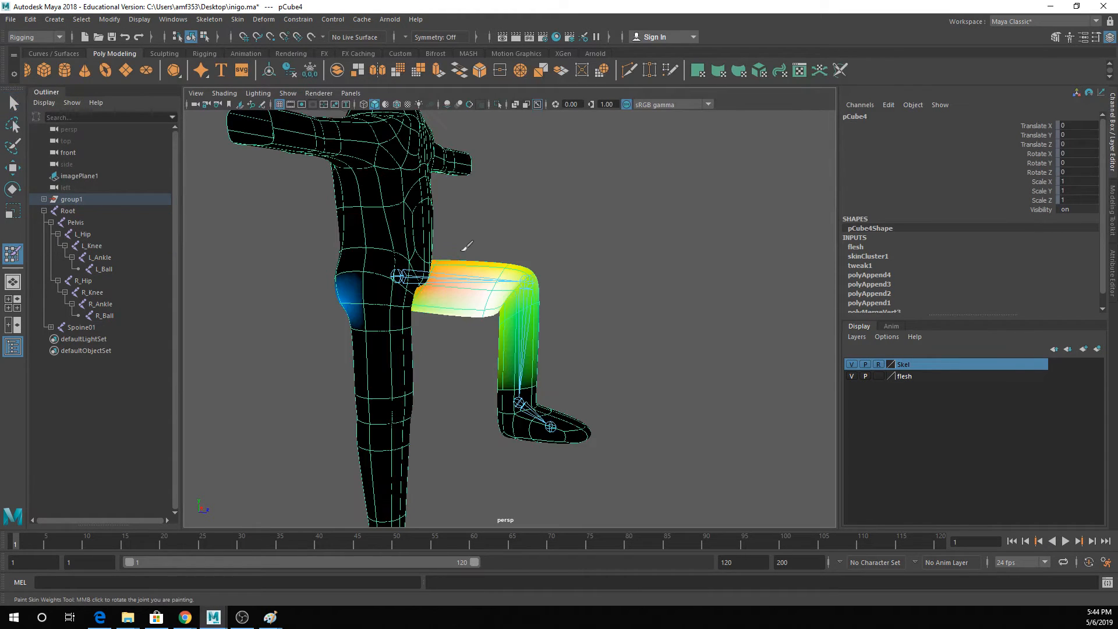
left_click(543, 37)
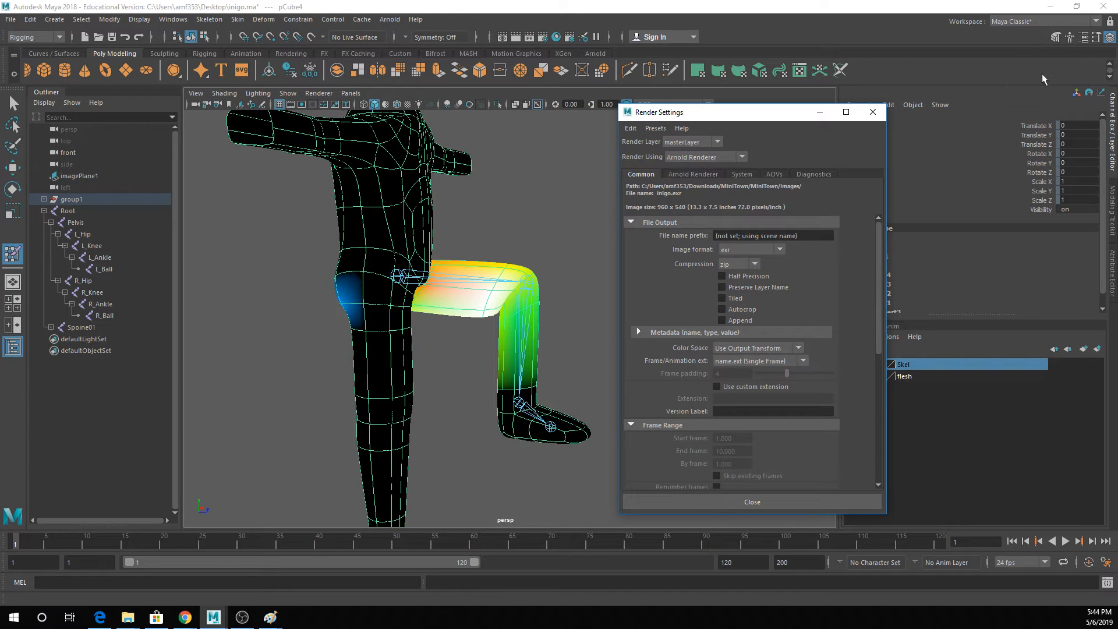
left_click(873, 112)
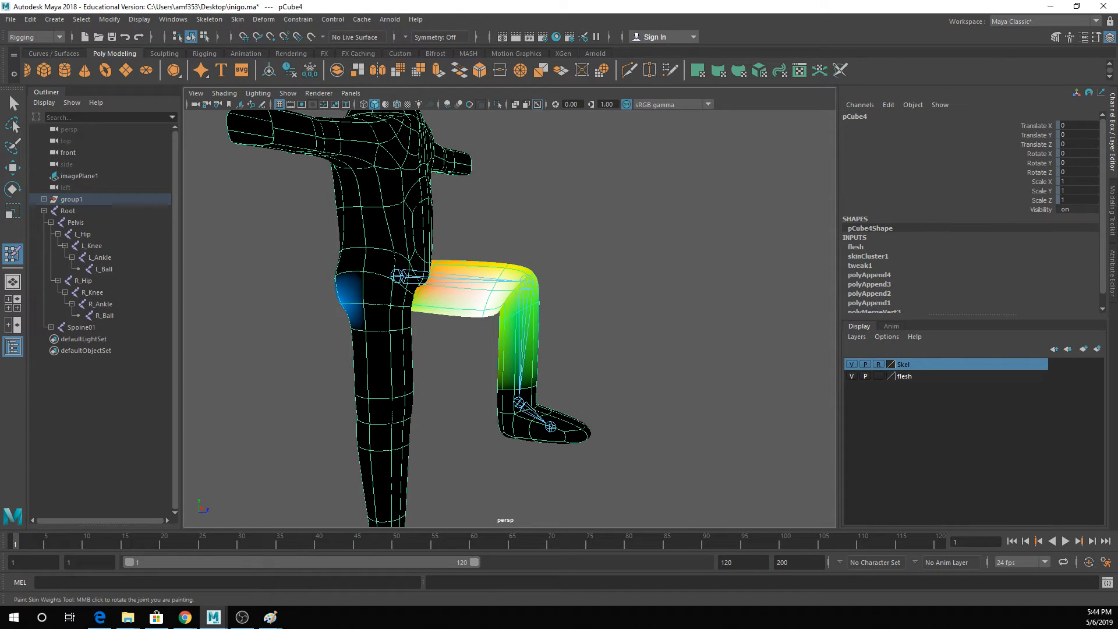
double_click(13, 254)
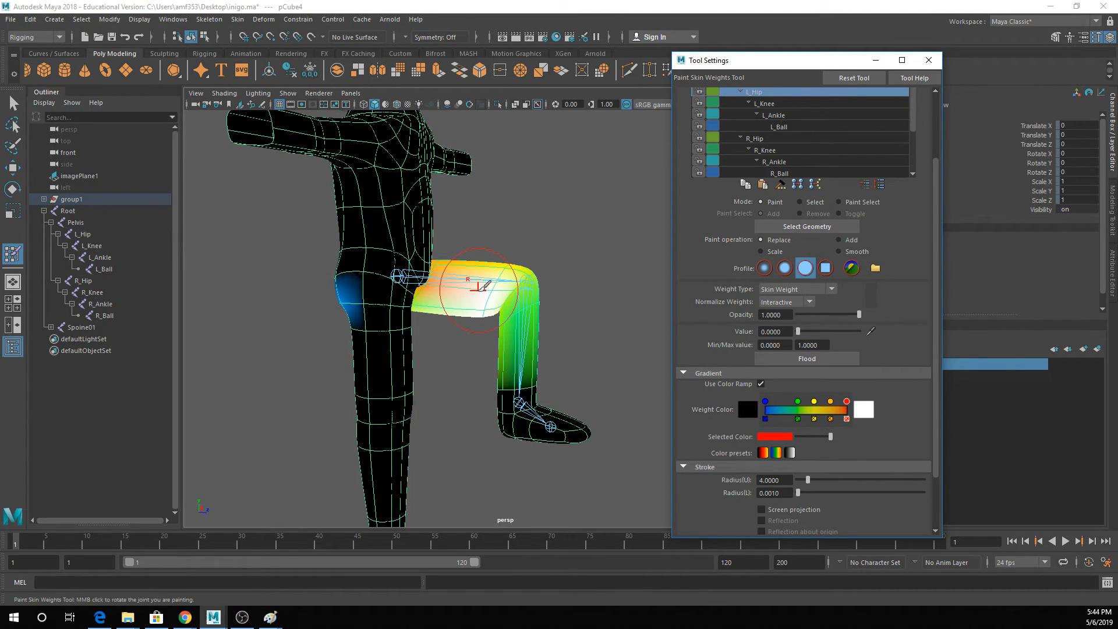
scroll(477, 287, "up", 2)
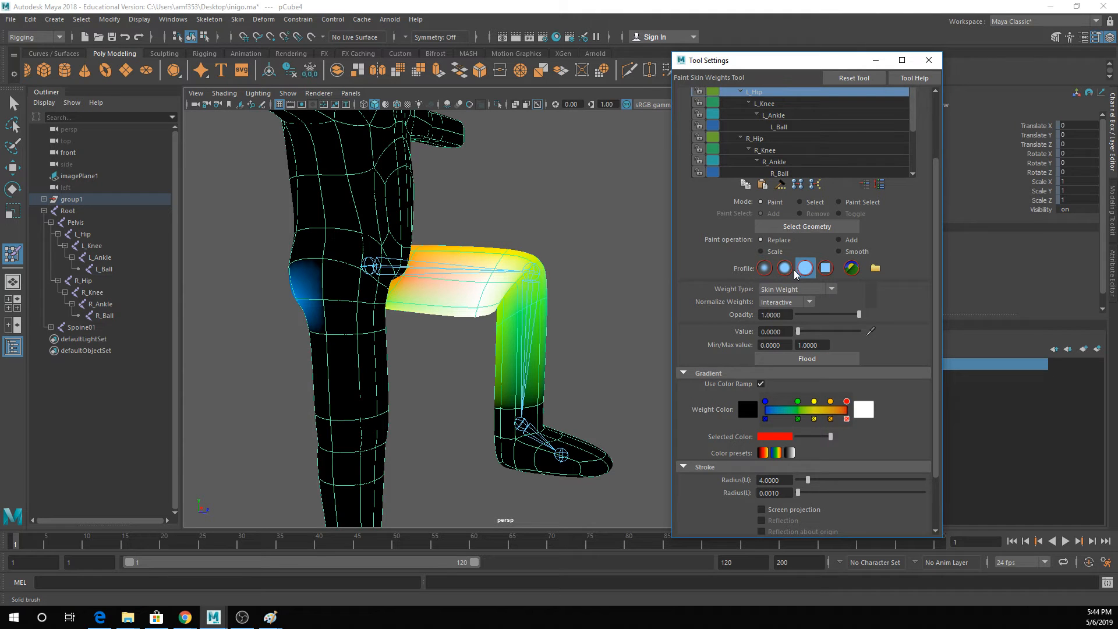
- Choose the soft brush profile and paint the L_Hip influence down around the left knee and upper shin
left_click(785, 268)
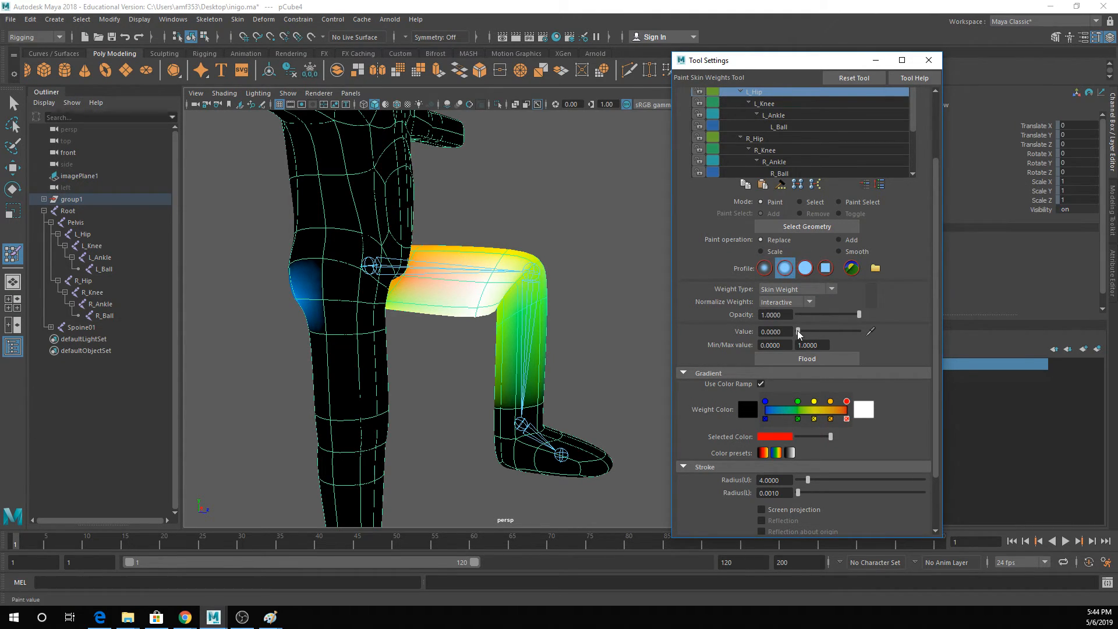
scroll(502, 280, "up", 4)
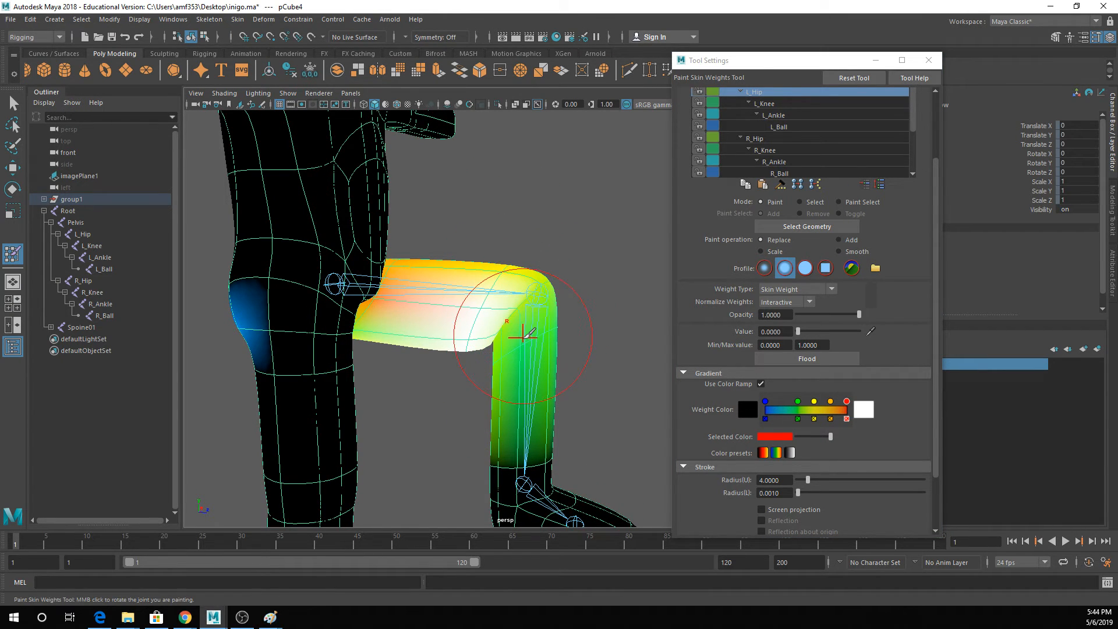
left_click_drag(528, 333, 521, 367)
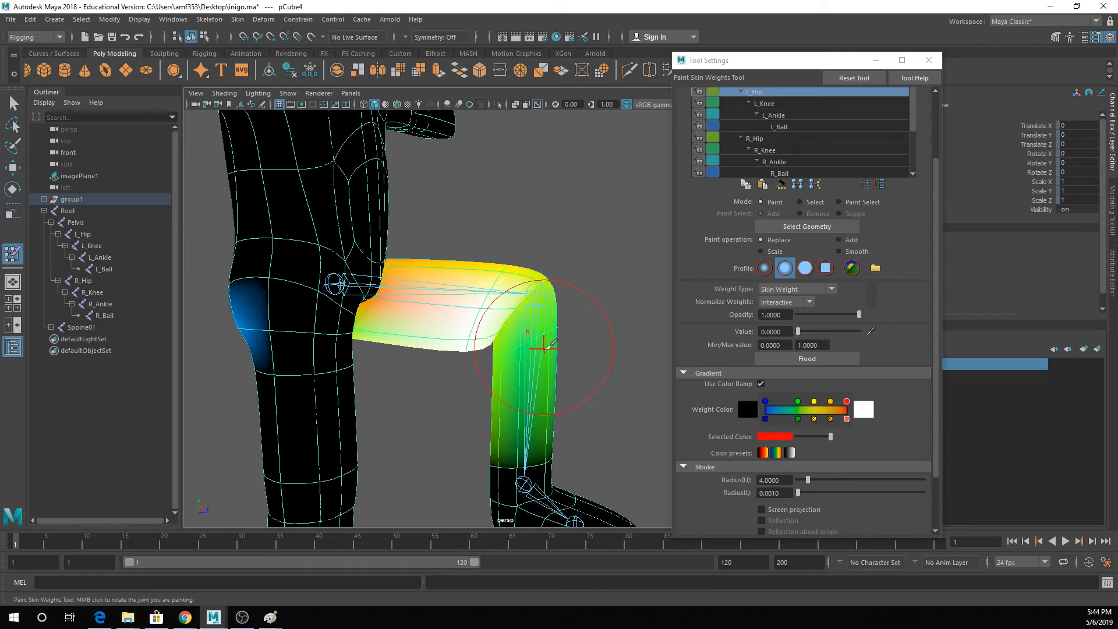
scroll(620, 241, "up", 2)
scroll(626, 233, "down", 2)
- Make L_Knee the active influence and smooth its weights across the left thigh and around the knee
left_click(767, 103)
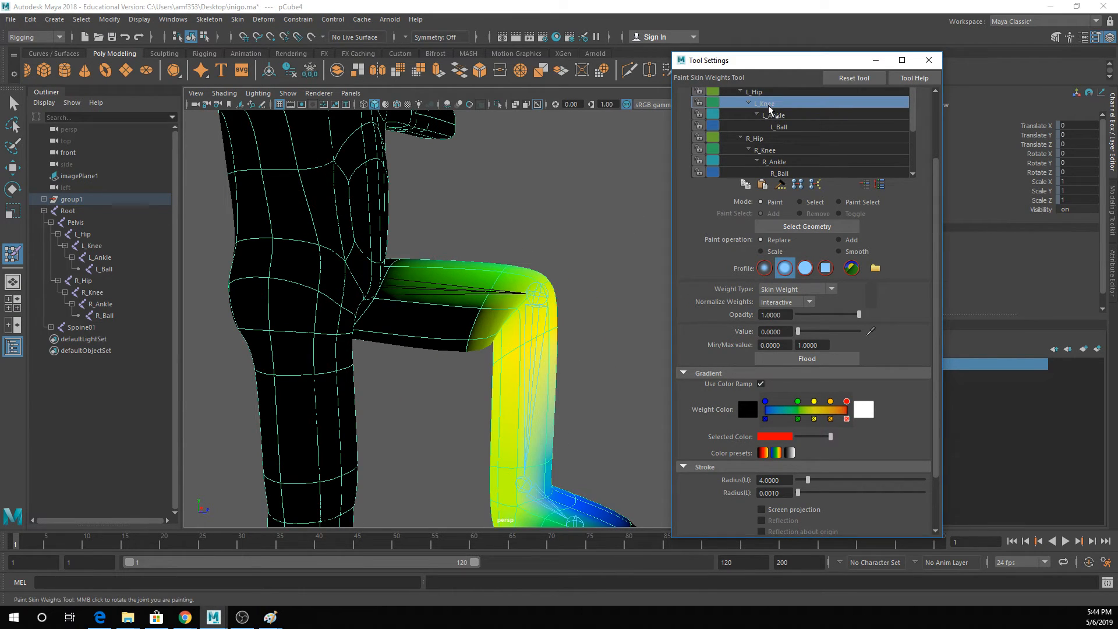
left_click(843, 254)
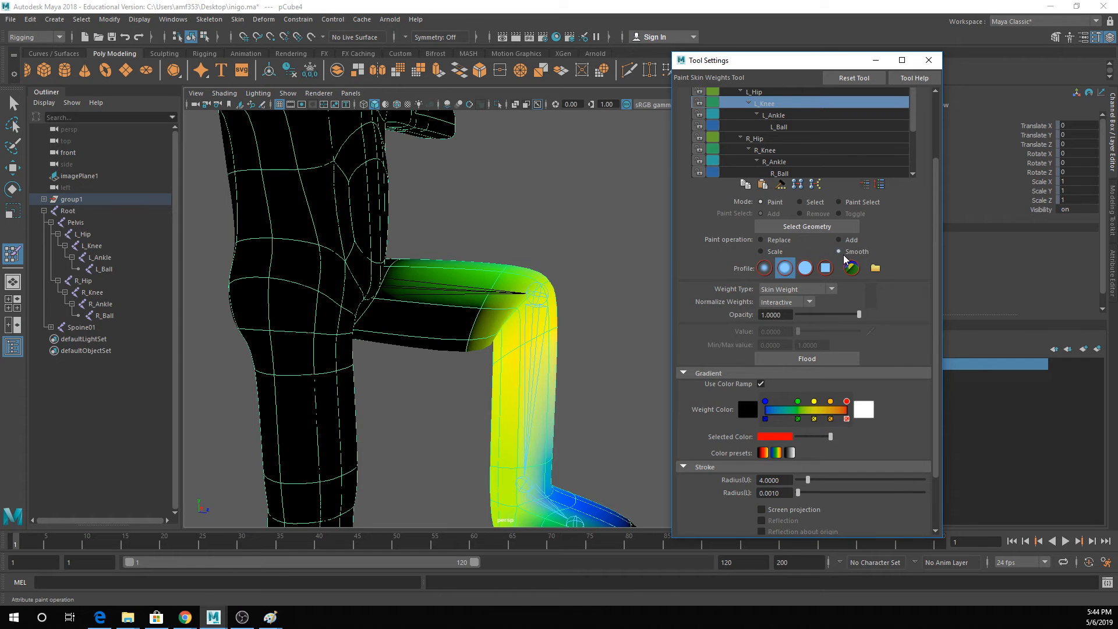
mouse_move(462, 321)
left_mouse_down()
mouse_move(480, 357)
mouse_move(513, 295)
mouse_move(511, 244)
left_mouse_up()
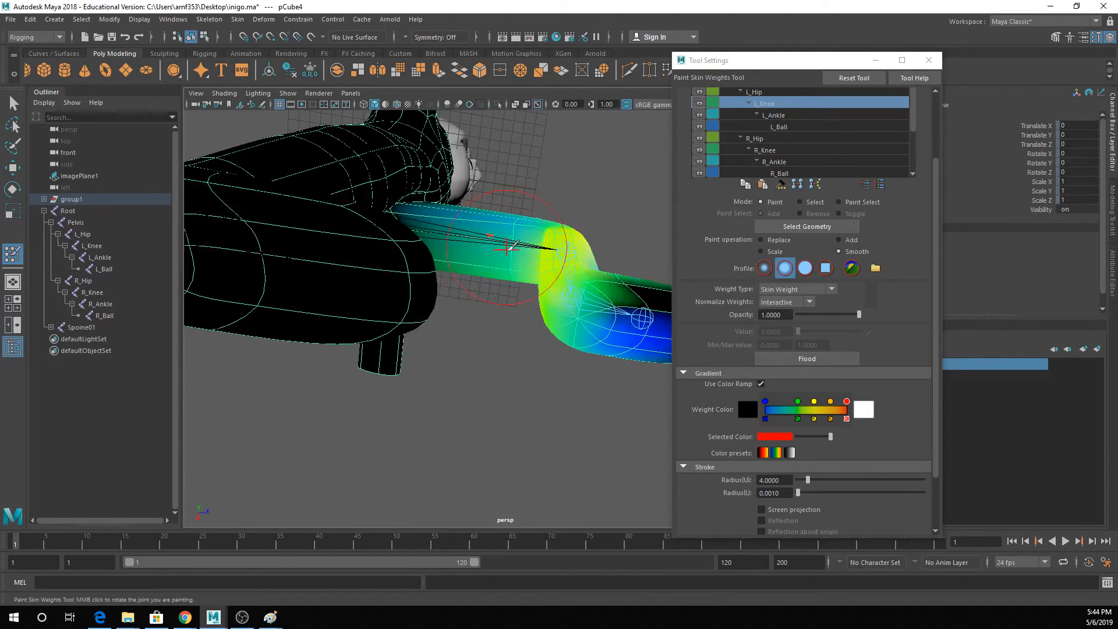
mouse_move(508, 291)
left_mouse_down("alt")
mouse_move(494, 357)
mouse_move(513, 262)
left_mouse_up("alt")
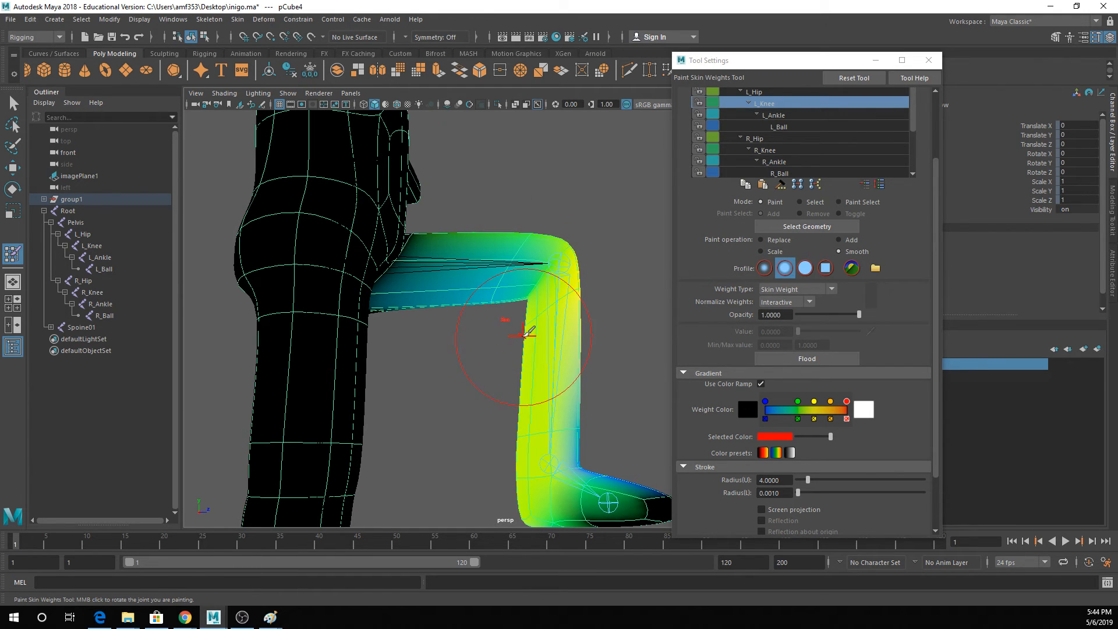
mouse_move(558, 304)
left_mouse_down("alt")
mouse_move(544, 330)
mouse_move(555, 321)
left_mouse_up("alt")
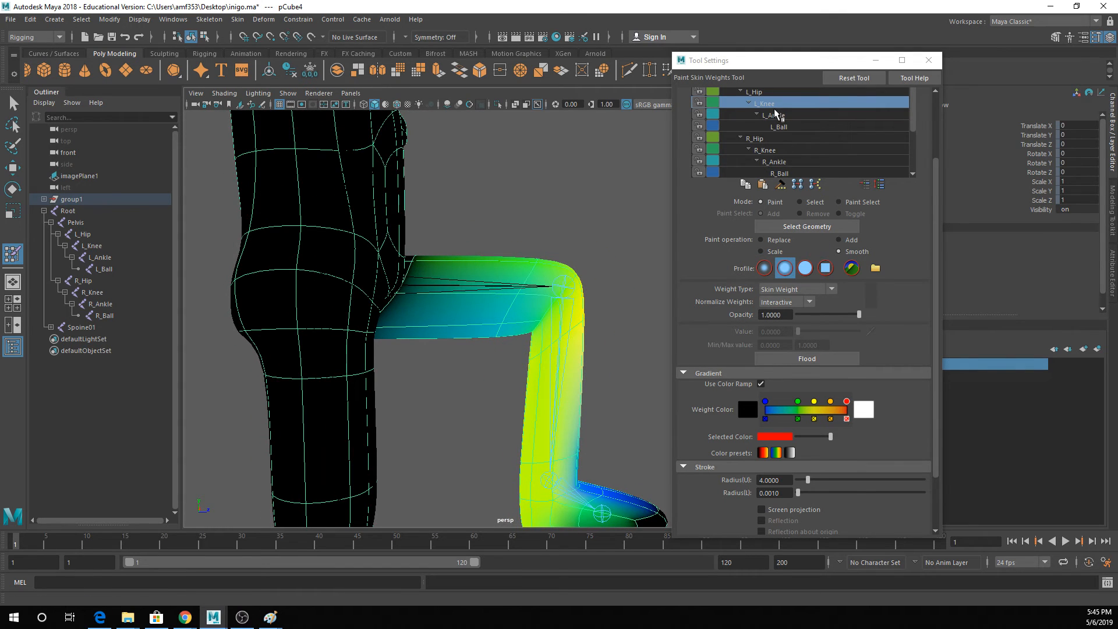
- Switch to Replace with value 1 and opacity 0.165, and paint L_Knee weight onto the left shin
left_click(774, 241)
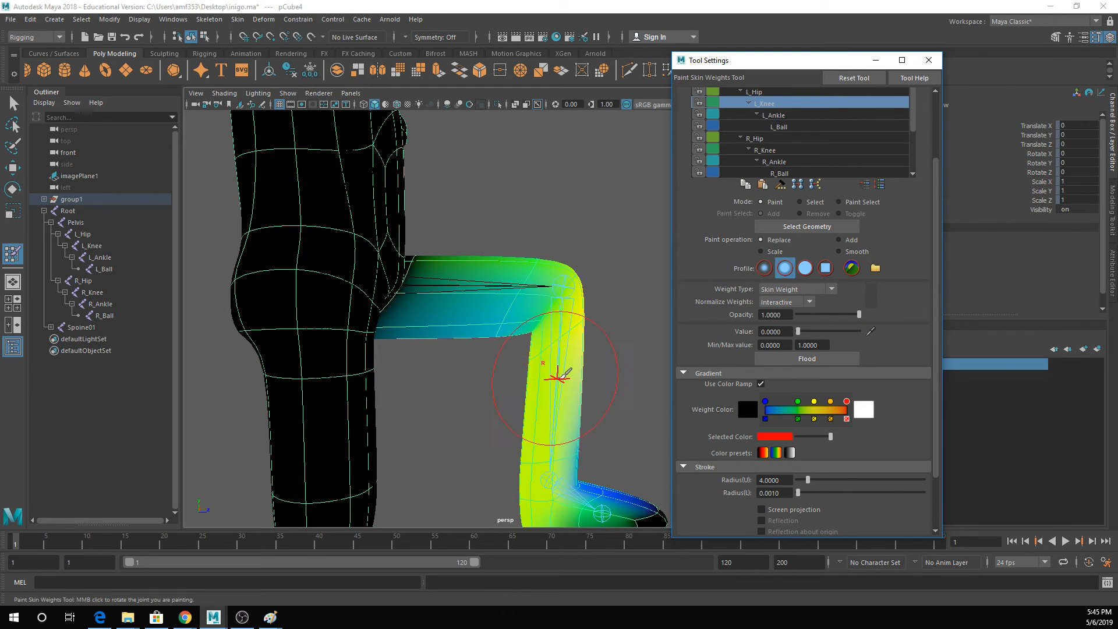
left_click_drag(559, 375, 594, 354, "alt")
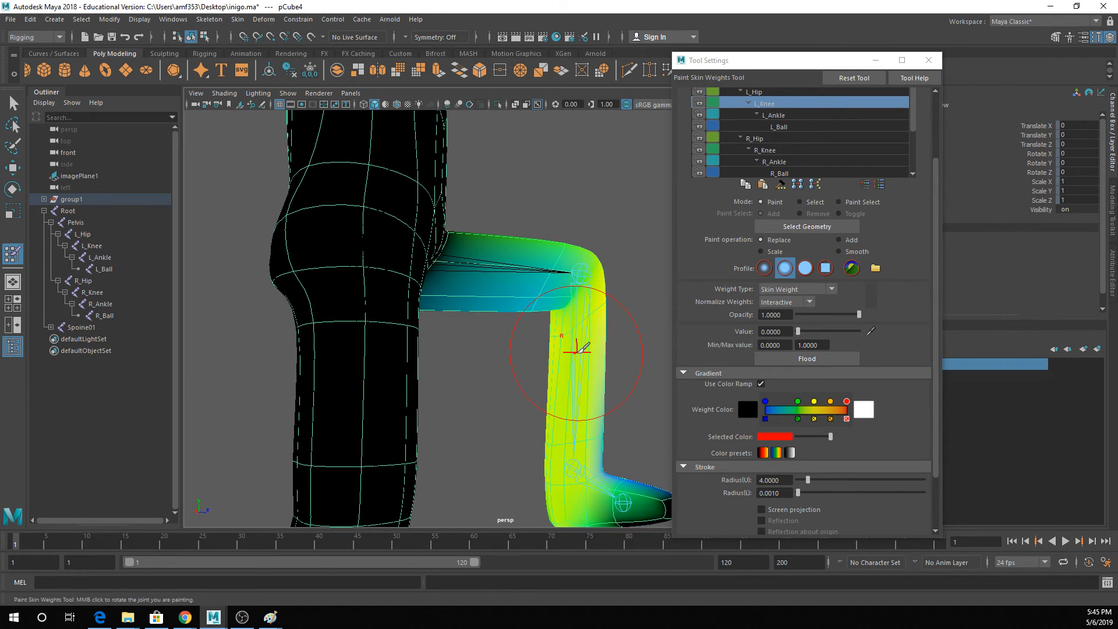
left_click_drag(799, 331, 885, 330)
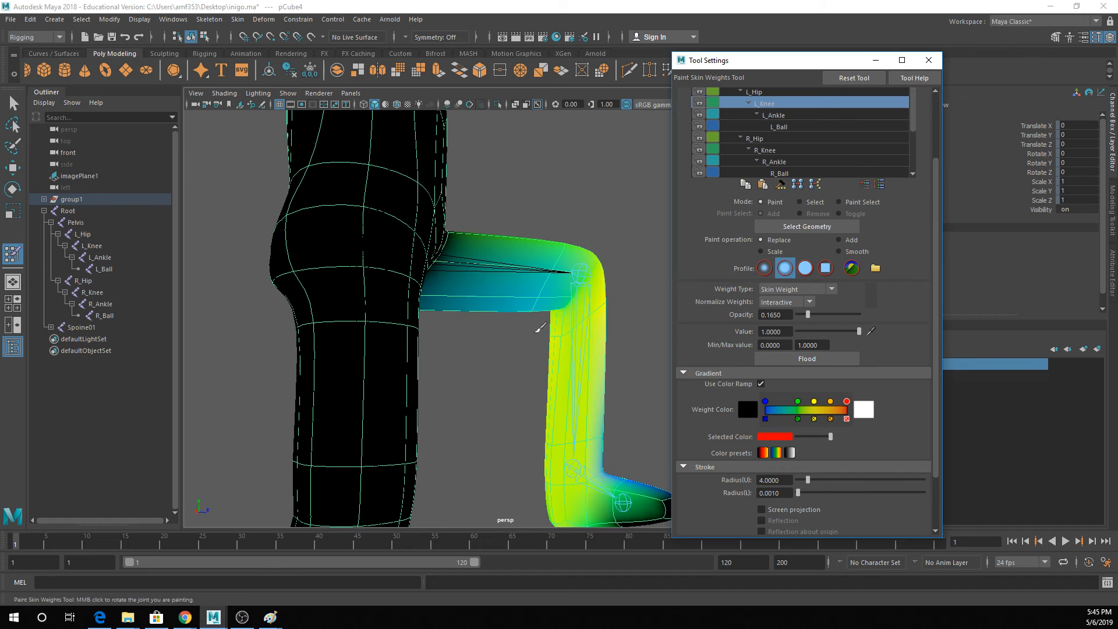
mouse_move(563, 349)
left_mouse_down()
mouse_move(553, 354)
mouse_move(575, 338)
left_mouse_up()
- Set the upper brush radius to 1, paint more L_Knee weight on the left shin, then enlarge the brush slightly and continue painting
scroll(786, 419, "down", 2)
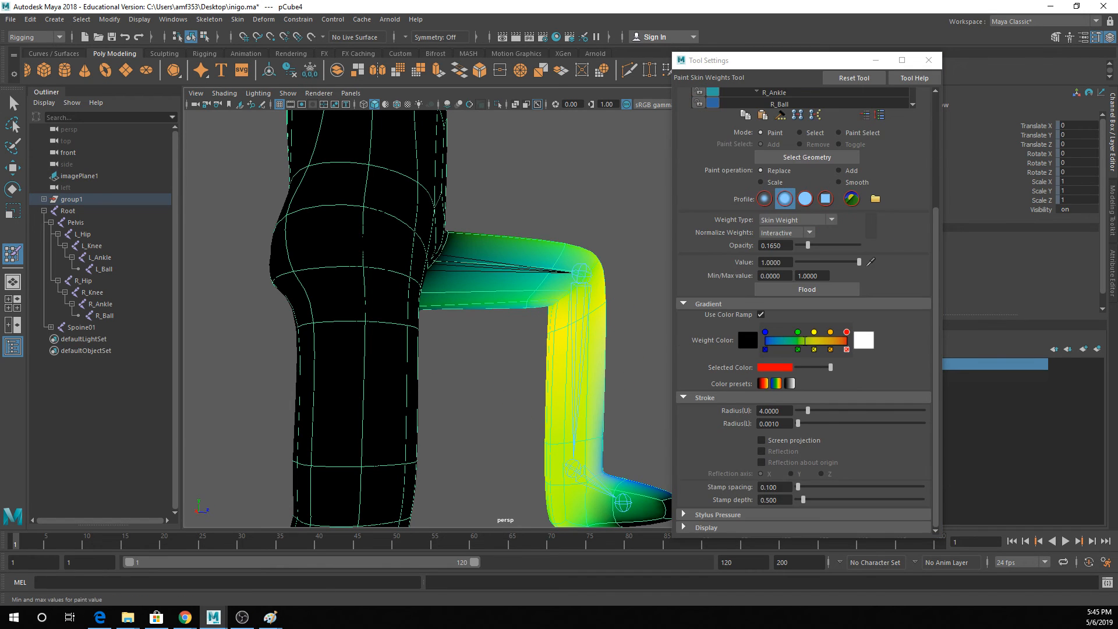
double_click(775, 412)
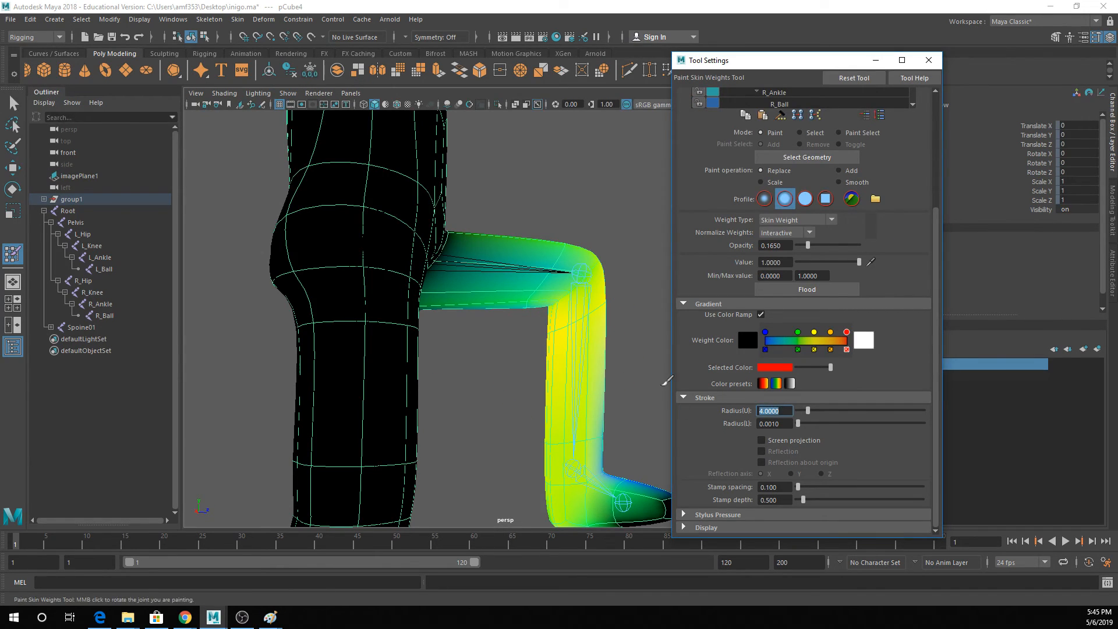
type("1")
key("Return")
mouse_move(557, 345)
left_mouse_down()
mouse_move(548, 337)
mouse_move(615, 339)
left_mouse_up()
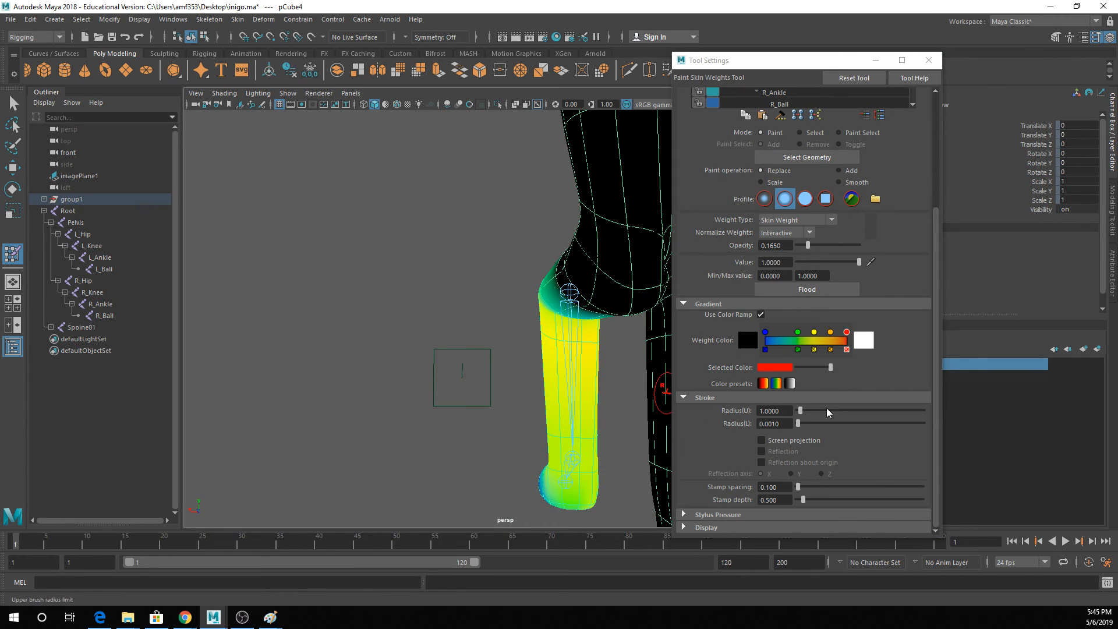
left_click_drag(801, 410, 808, 410)
mouse_move(550, 343)
left_mouse_down()
mouse_move(568, 351)
mouse_move(534, 380)
mouse_move(514, 373)
left_mouse_up()
- Exit weight painting, close the tool settings and take the Skel layer out of reference mode
key("q")
right_click(538, 275)
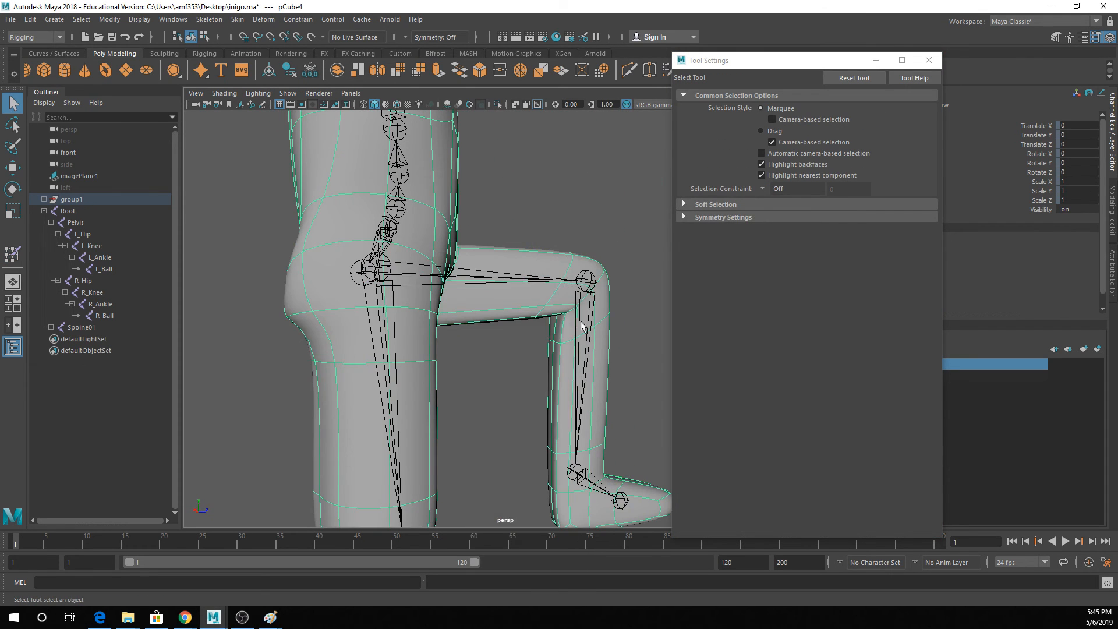
left_click_drag(538, 274, 401, 265, "alt")
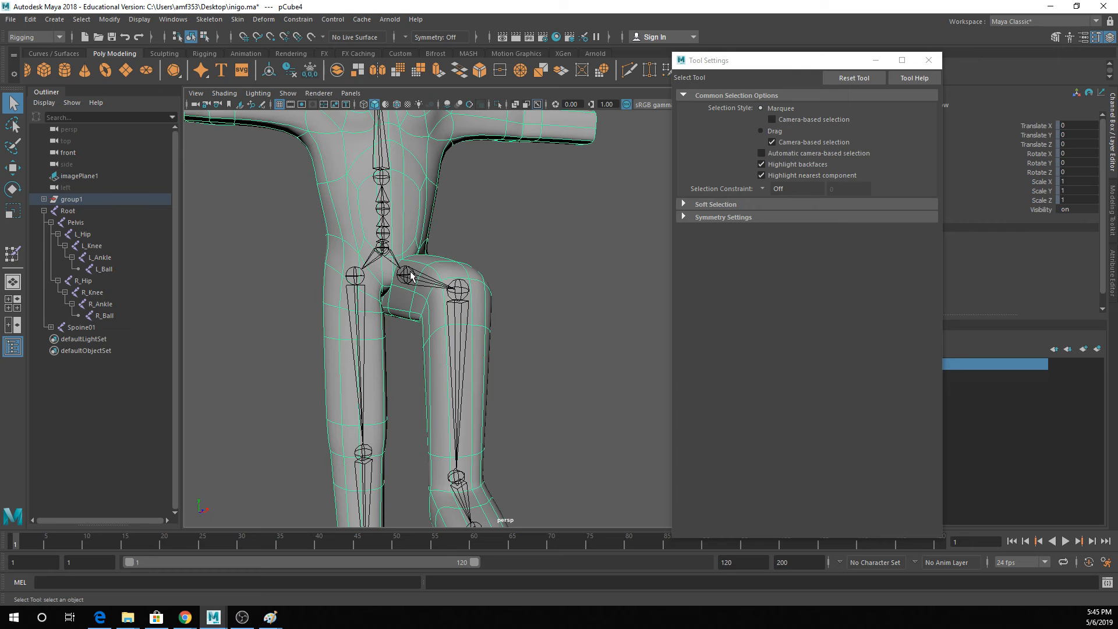
left_click(928, 60)
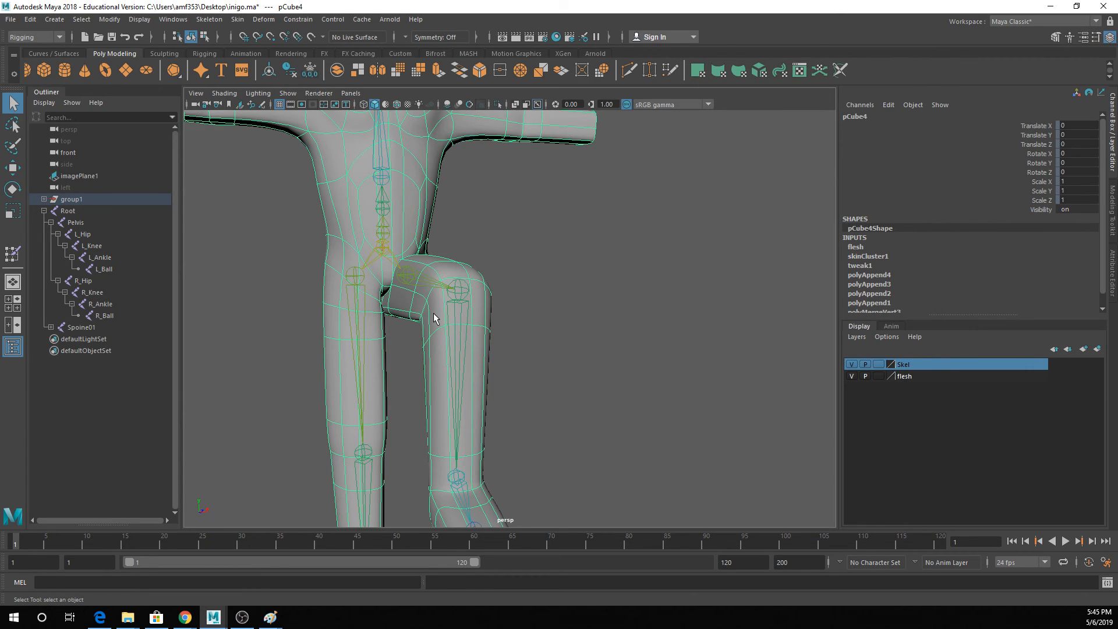
- Rotate the L_Hip joint to swing the raised left thigh outward, to about 61° in Y and 84° in Z
left_click(422, 283)
key("e")
left_click_drag(425, 295, 453, 274)
key("q")
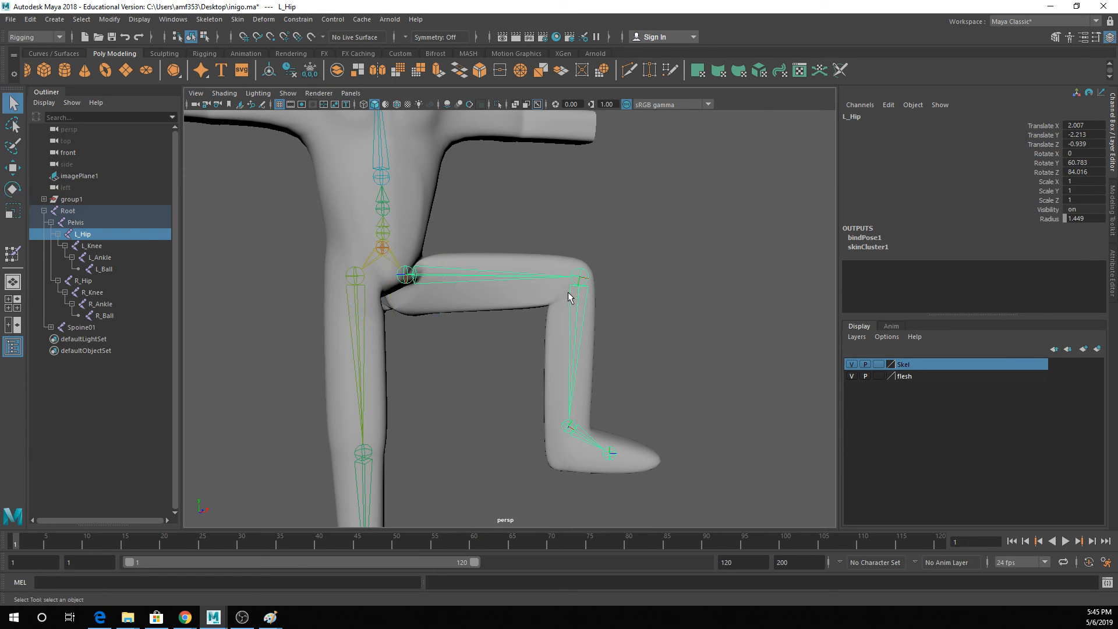
- Rotate the L_Knee joint to straighten the left leg, to about -1.5° in Z
left_click(583, 275)
left_click(582, 275)
key("e")
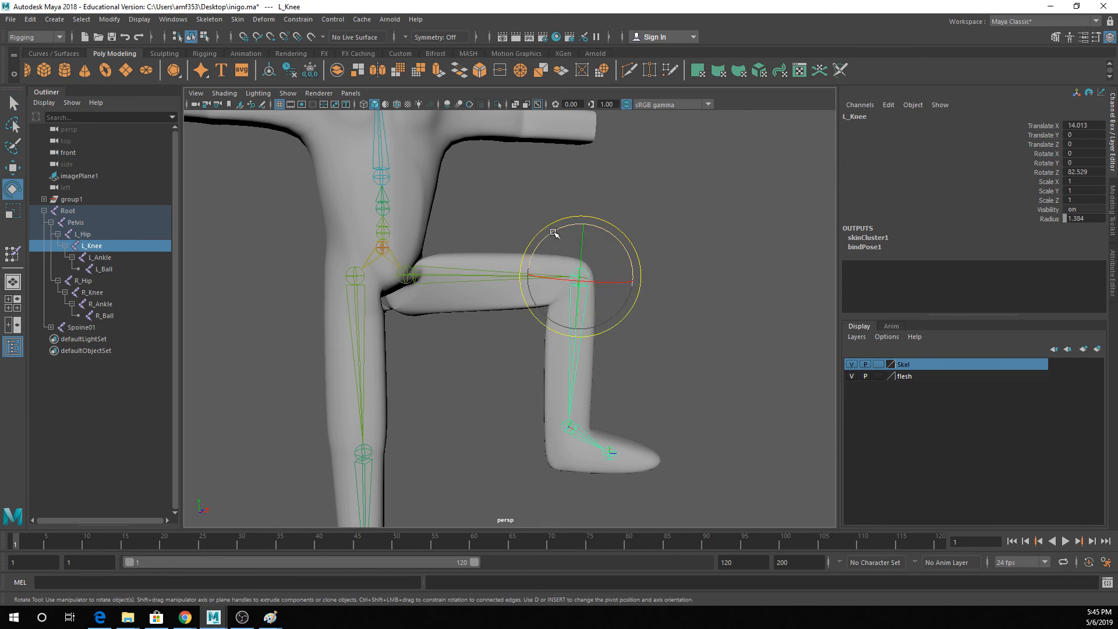
left_click_drag(552, 238, 538, 295)
key("q")
scroll(498, 319, "down", 5)
- Rotate the L_Hip joint to swing the straightened left leg and test its deformation, undoing the last adjustment
left_click(429, 307)
key("e")
left_click(532, 293)
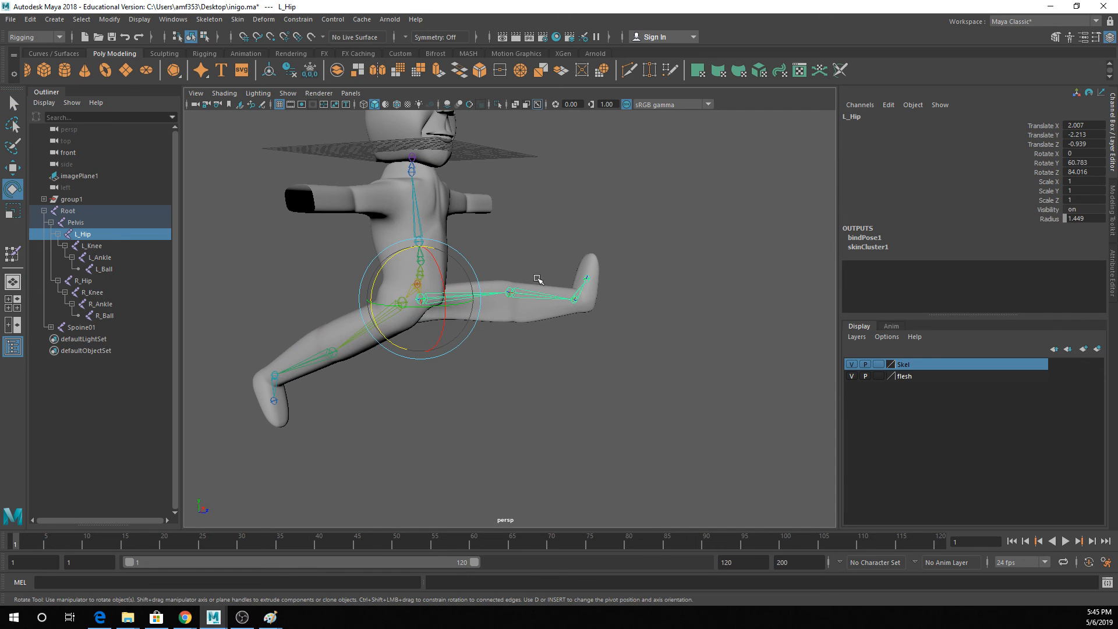
left_click_drag(437, 249, 420, 315)
key("ctrl+z")
- Select the L_Knee joint and activate the Rotate tool on it
key("q")
left_click(523, 306)
key("e")
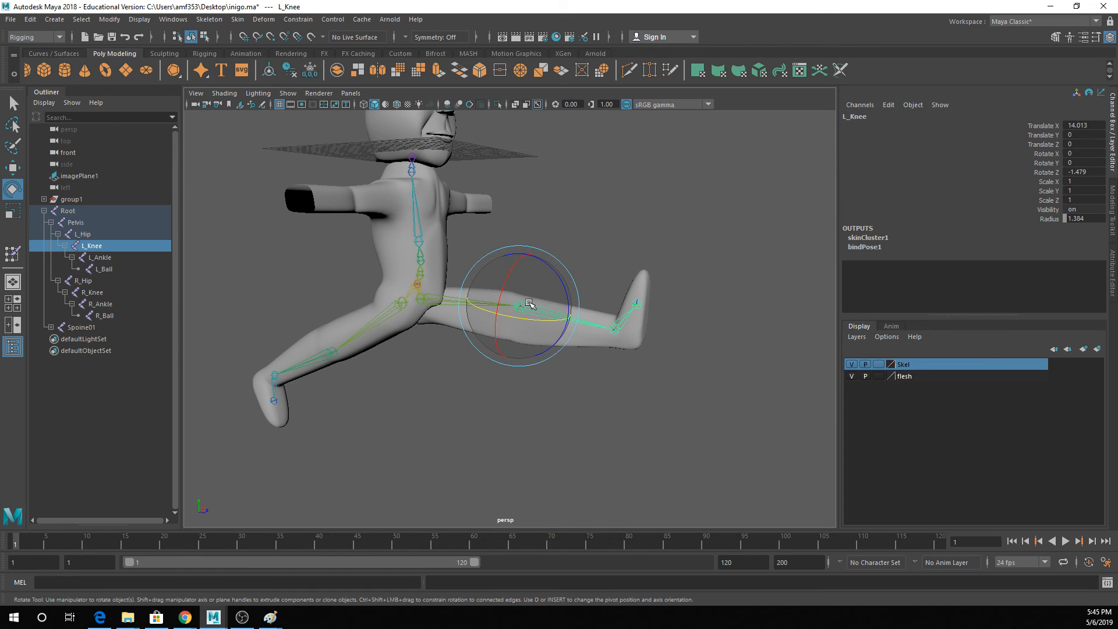